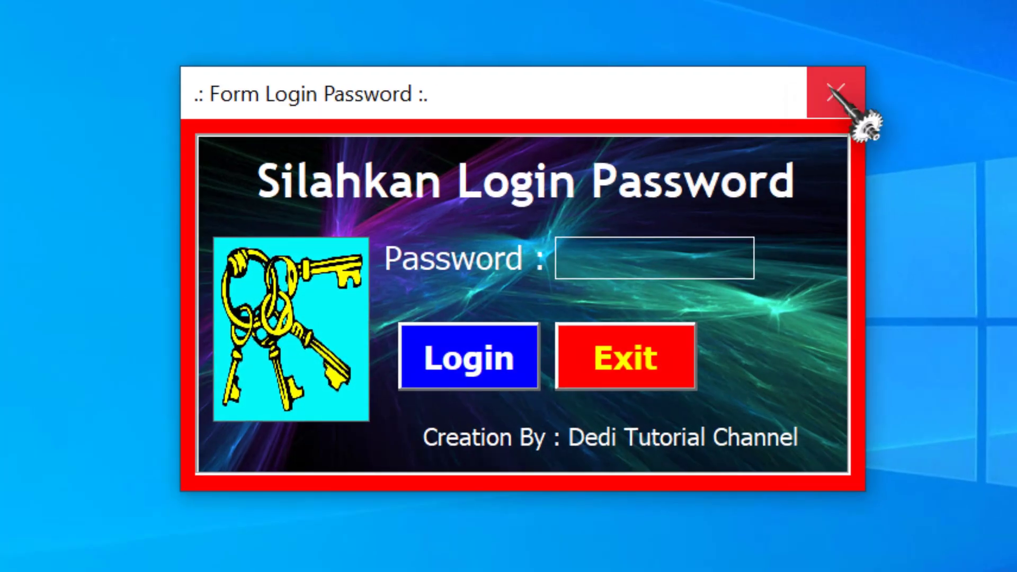
# - Try closing the login form with X, dismiss Info Exit, and reopen SCAN LEMBAR UJIAN SISWA
pyautogui.click(831, 90)
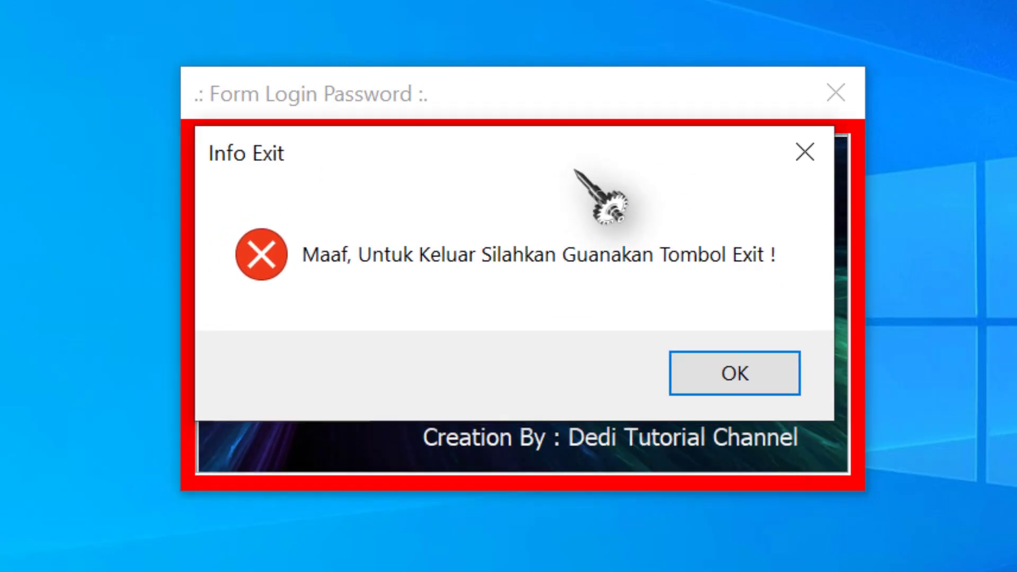
pyautogui.moveTo(574, 170); pyautogui.dragTo(584, 191)
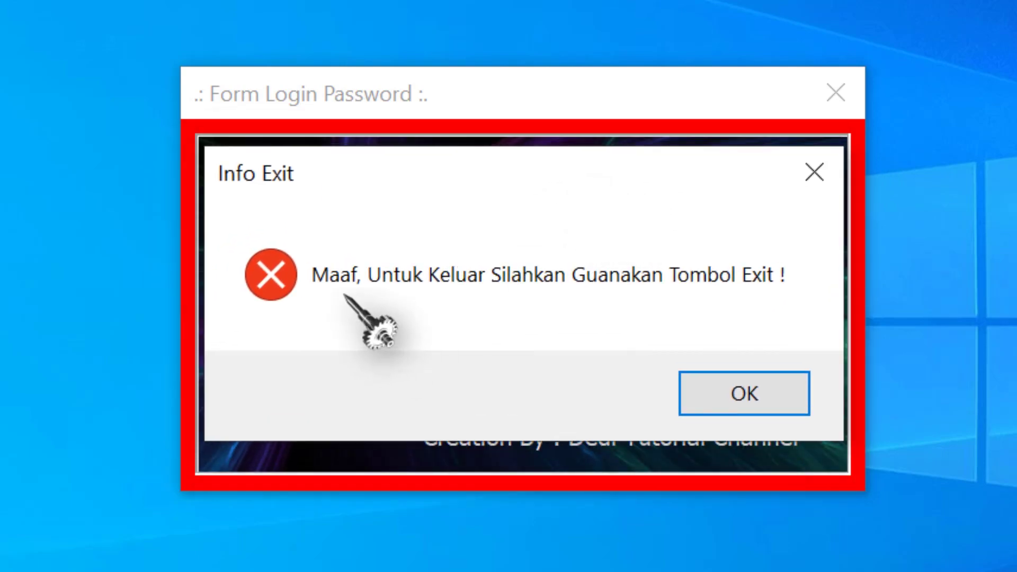
pyautogui.click(761, 393)
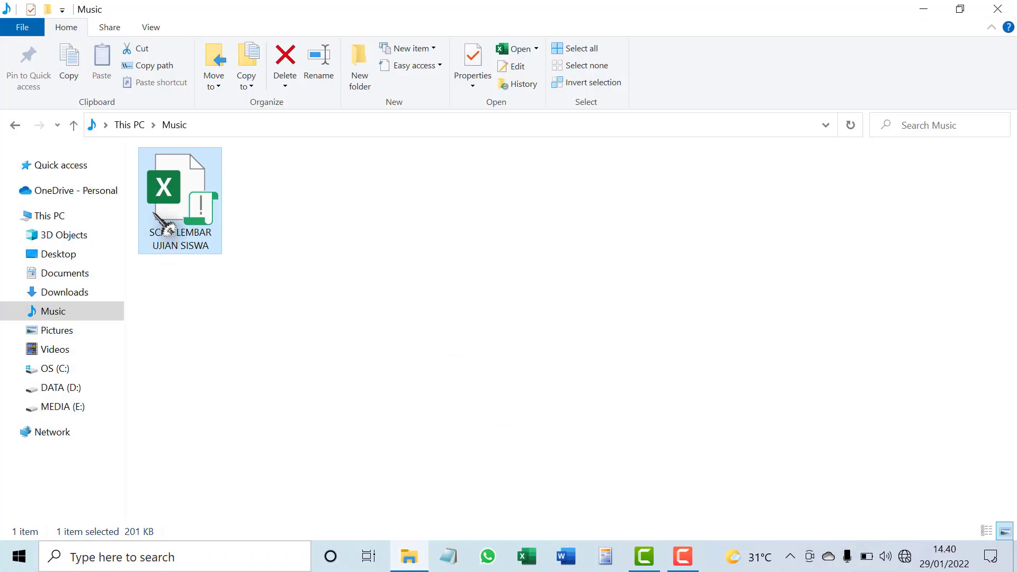
pyautogui.doubleClick(164, 228)
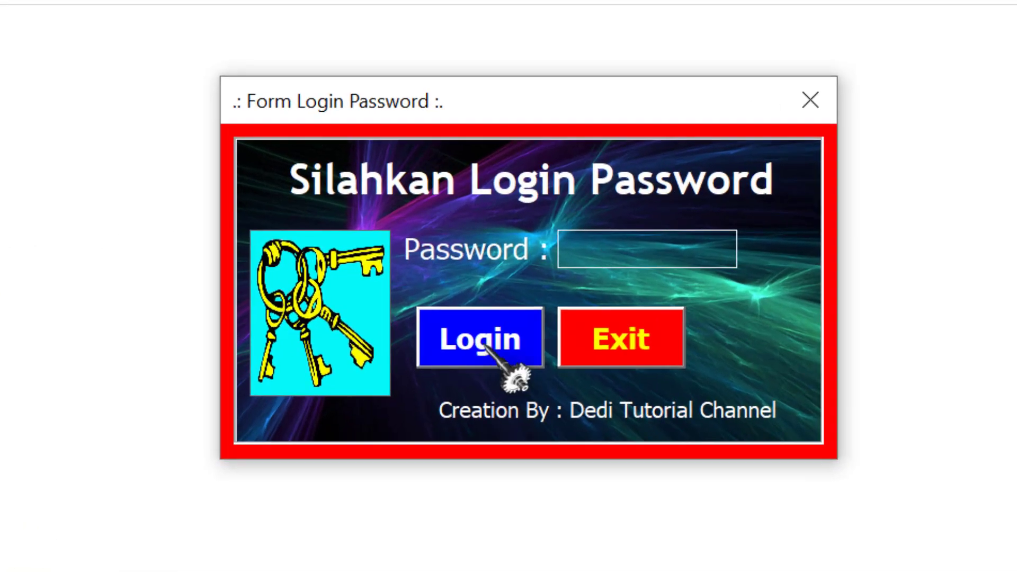
# - Submit empty and wrong passwords and retry closing, dismissing each warning message
pyautogui.click(486, 307)
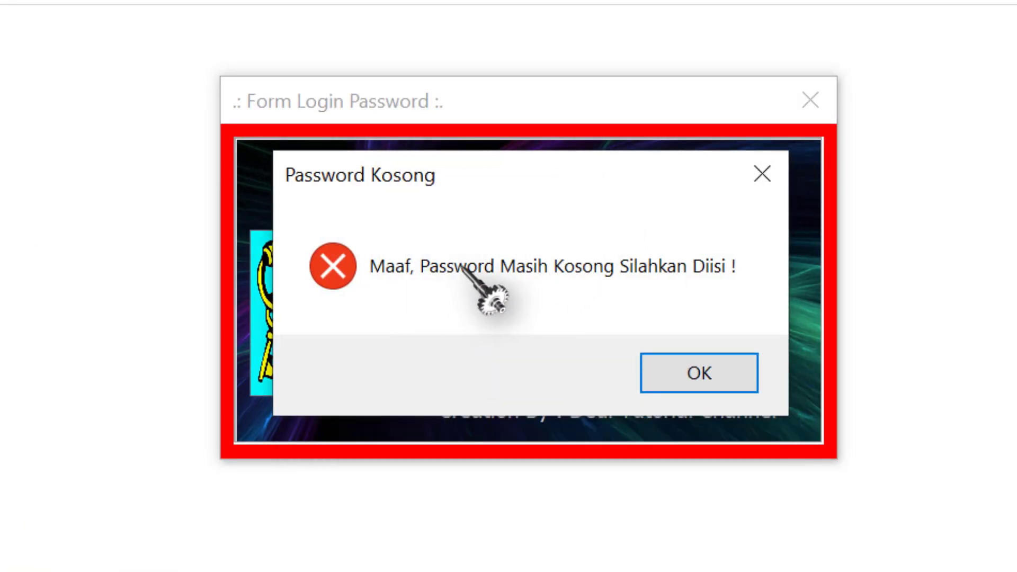
pyautogui.click(707, 371)
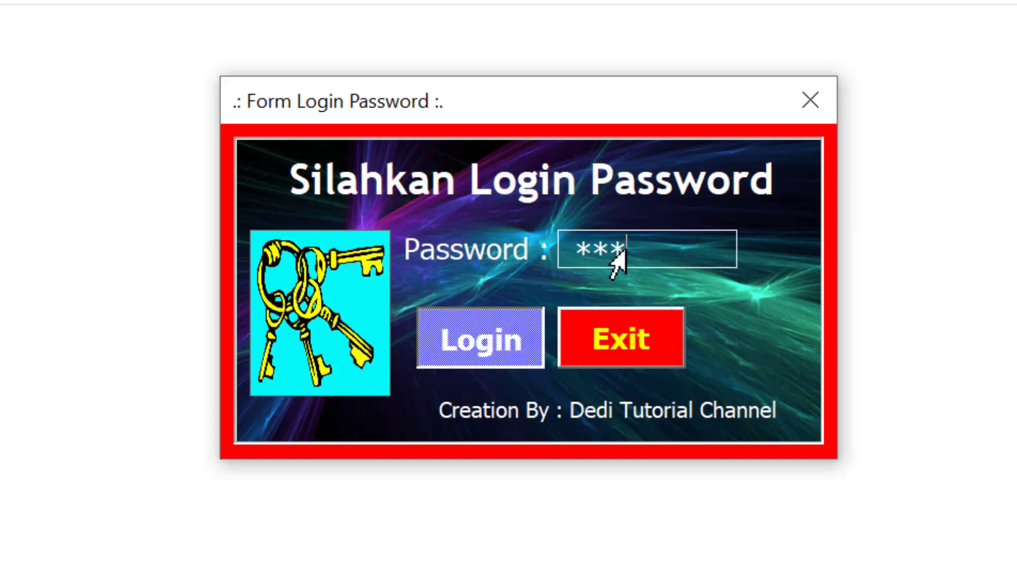
pyautogui.click(493, 338)
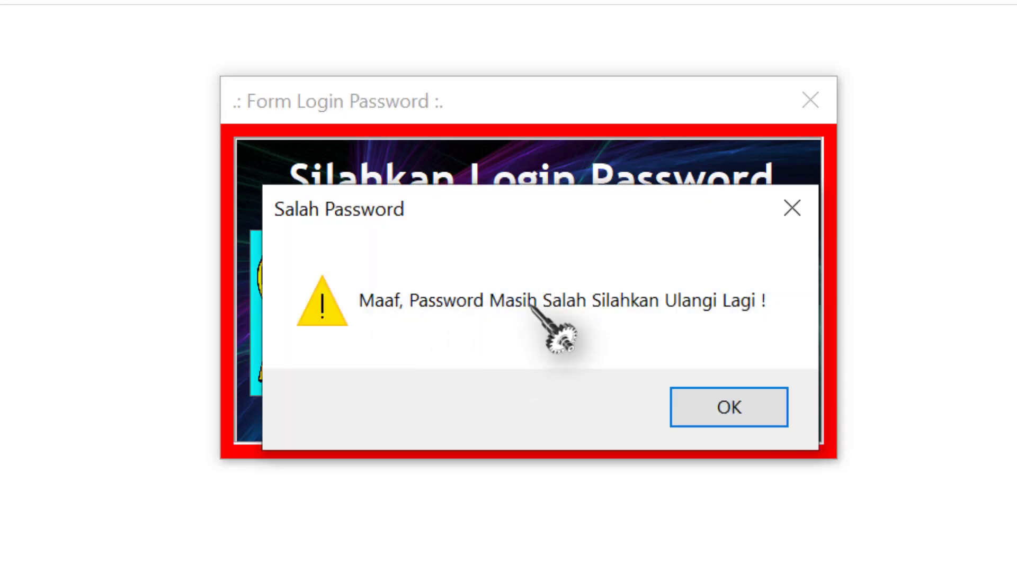
pyautogui.click(730, 407)
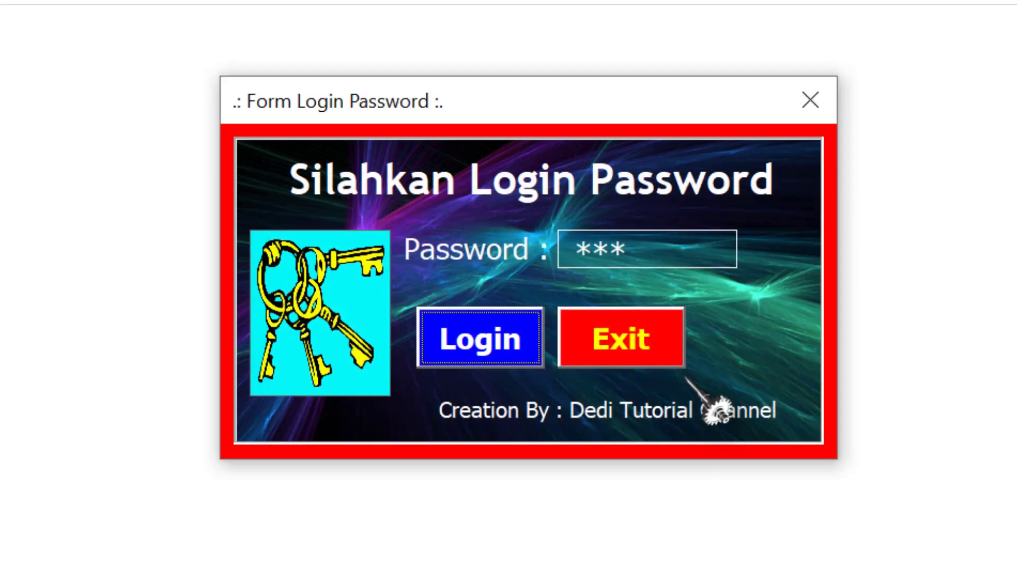
pyautogui.click(811, 99)
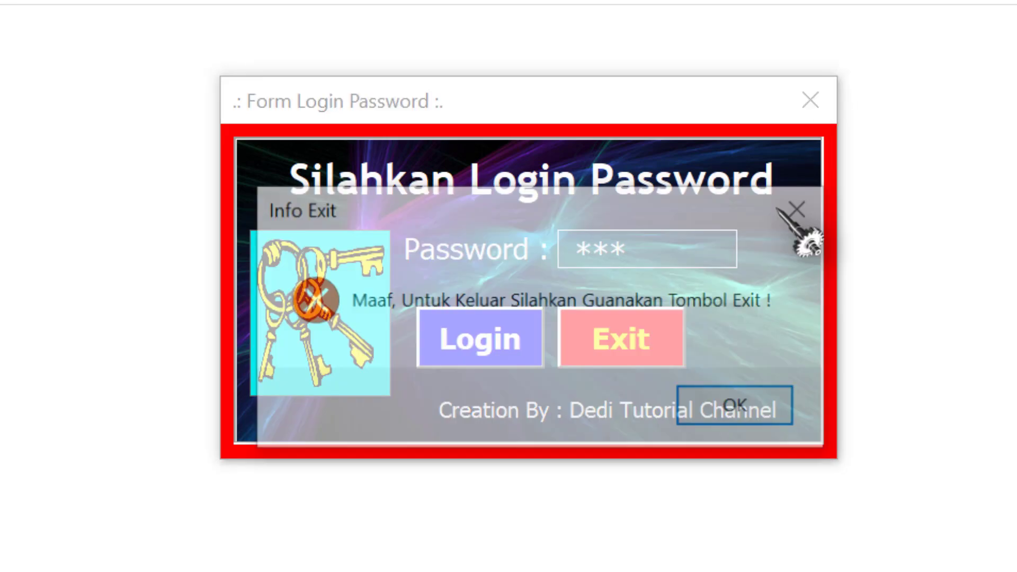
pyautogui.click(738, 407)
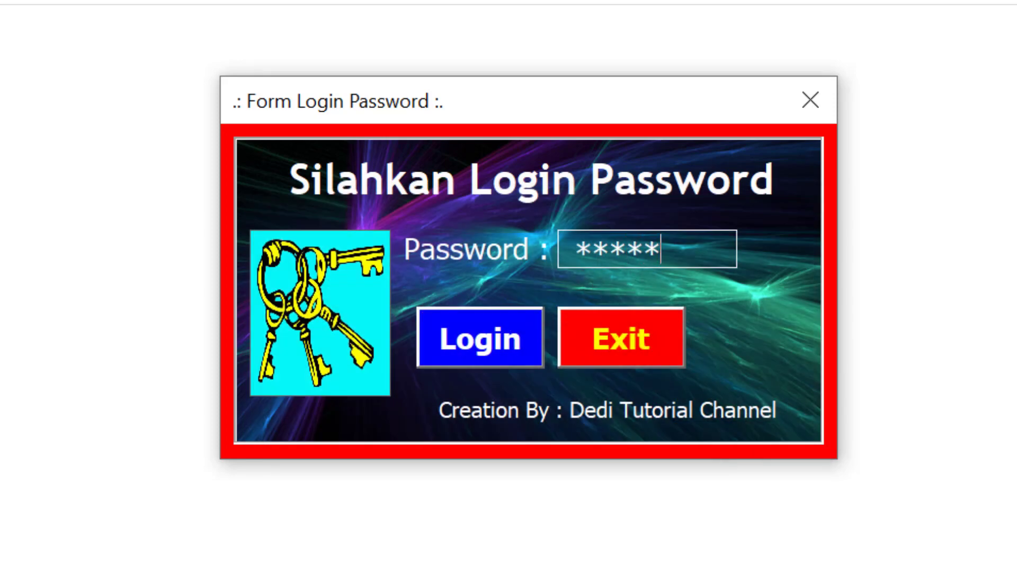
# - Log in with the correct password and accept the Login Sukses welcome
pyautogui.click(498, 354)
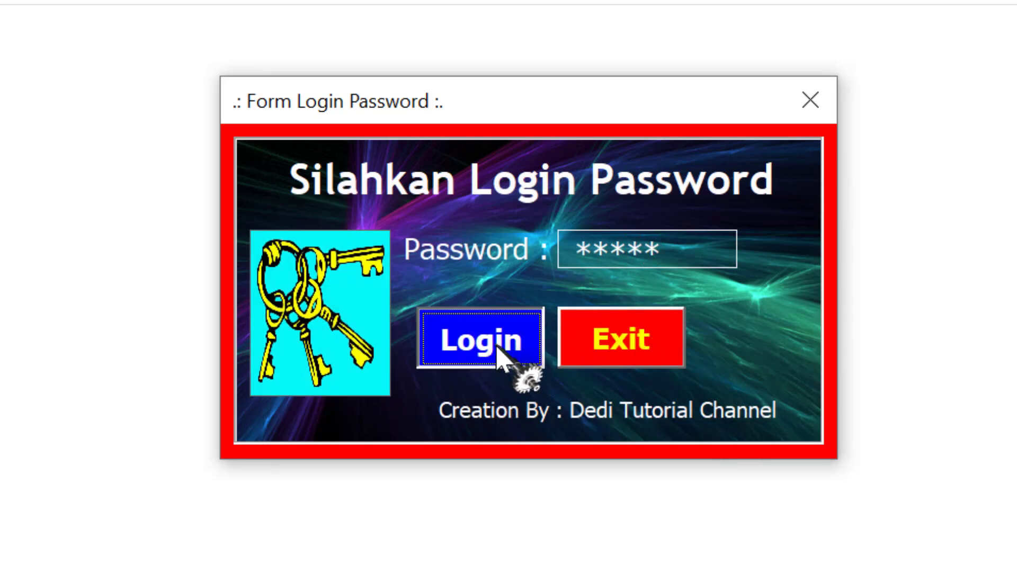
pyautogui.moveTo(530, 215); pyautogui.dragTo(524, 181)
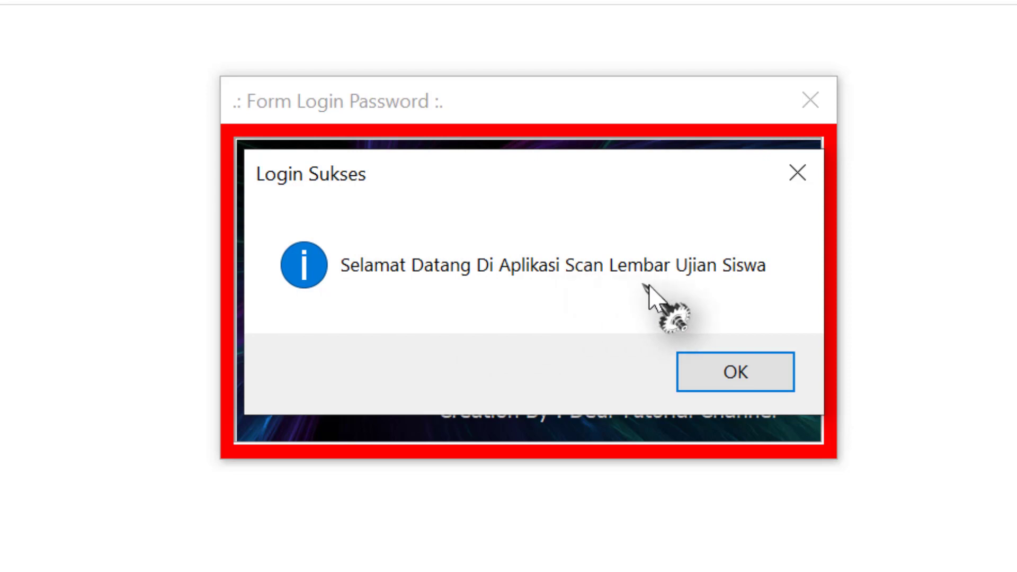
pyautogui.click(726, 373)
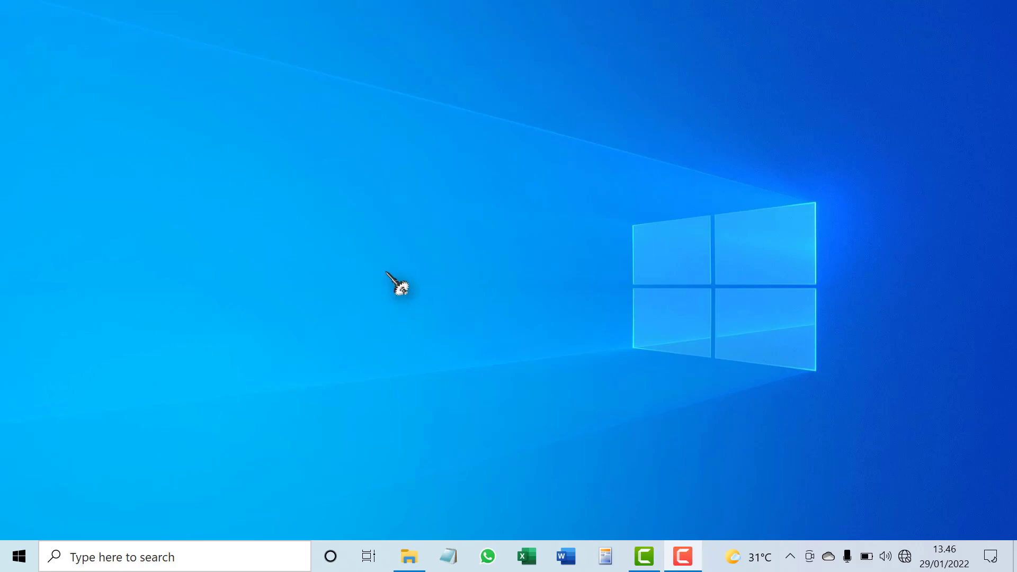
# - Refresh the desktop twice and open File Explorer on the Videos folder
pyautogui.rightClick(463, 152)
pyautogui.click(511, 197)
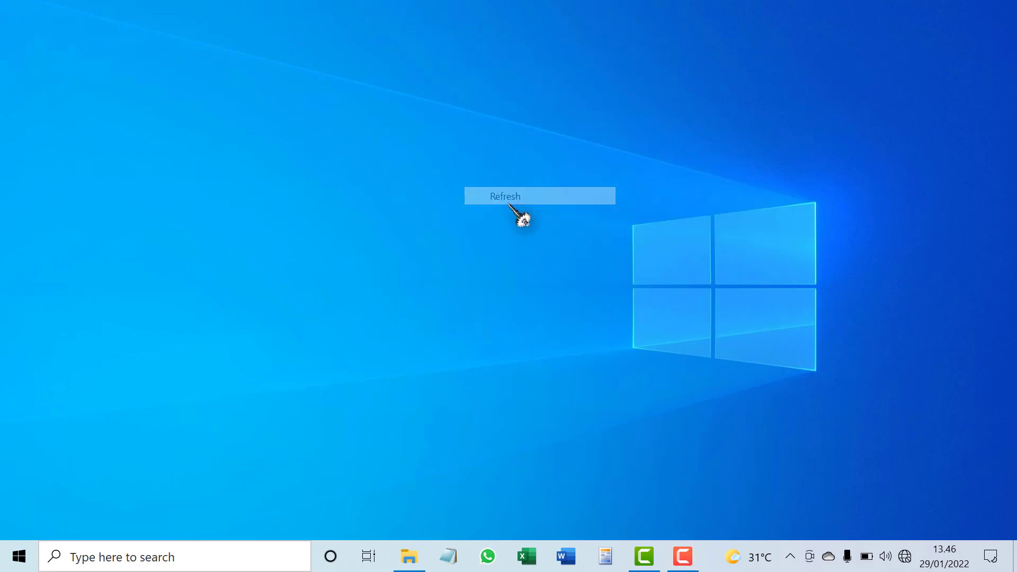
pyautogui.rightClick(508, 204)
pyautogui.click(551, 251)
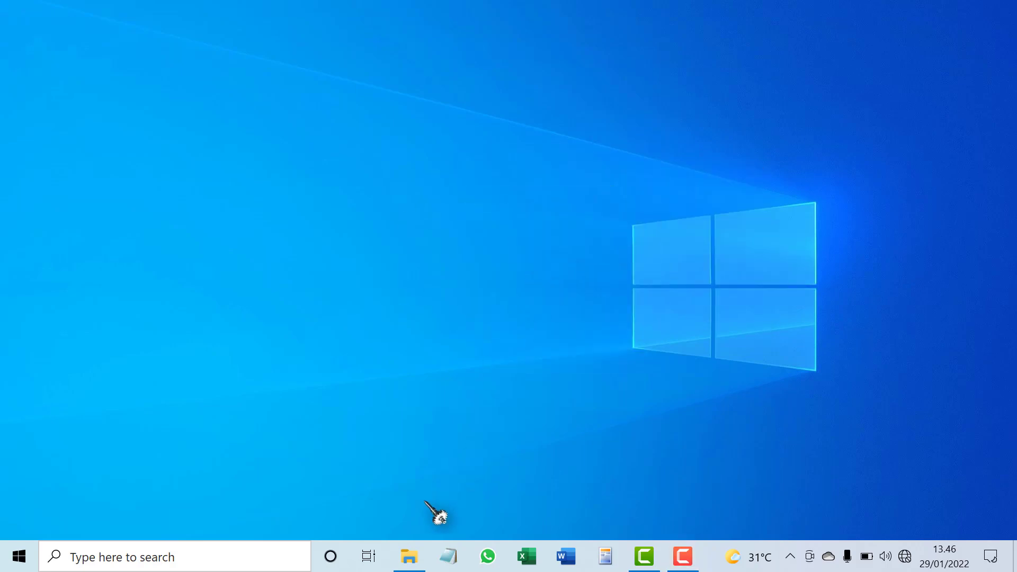
pyautogui.click(410, 558)
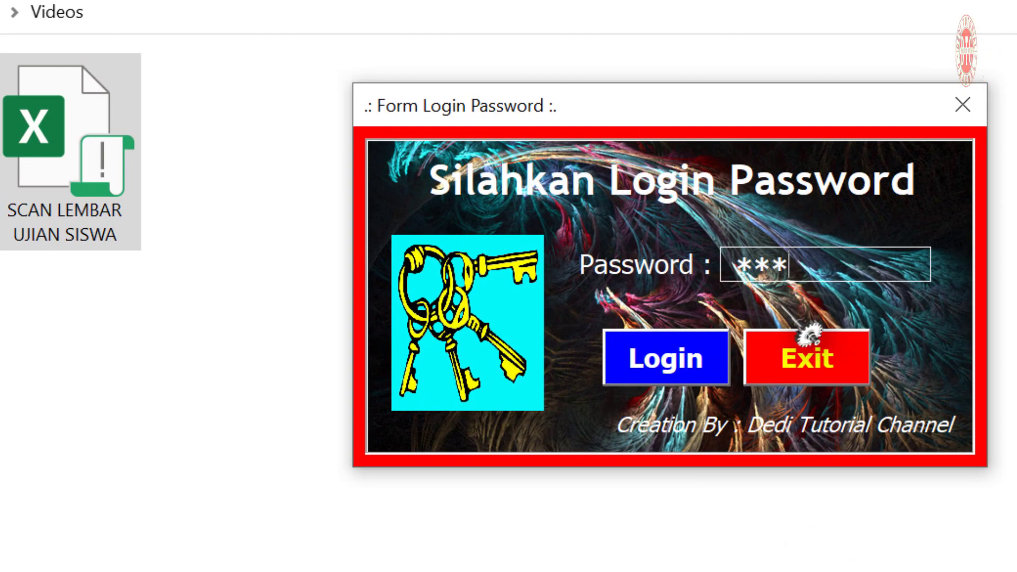
# - Submit a wrong password, then an empty one, dismissing the Salah Password and Peringatan warnings
pyautogui.click(681, 364)
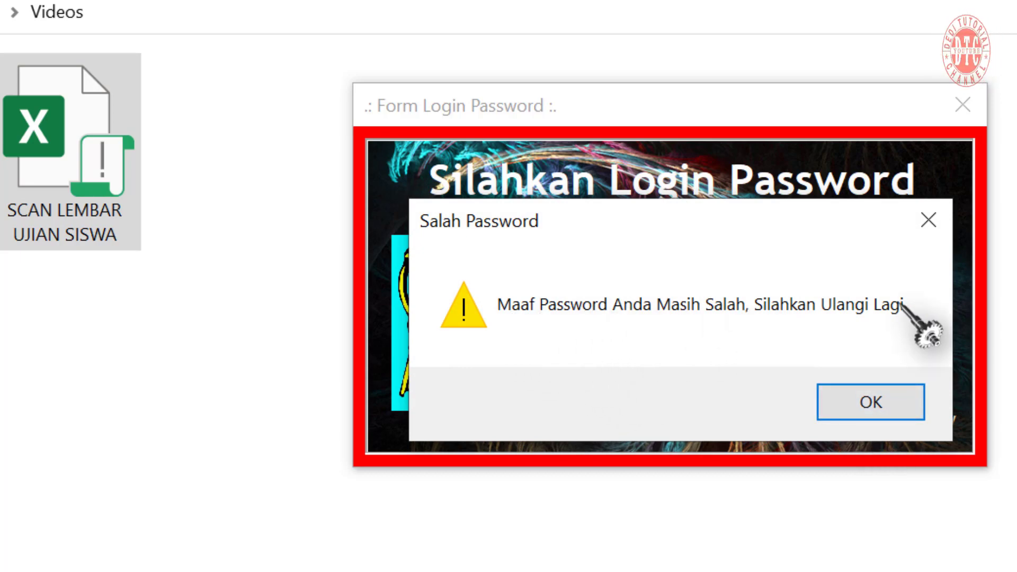
pyautogui.click(873, 401)
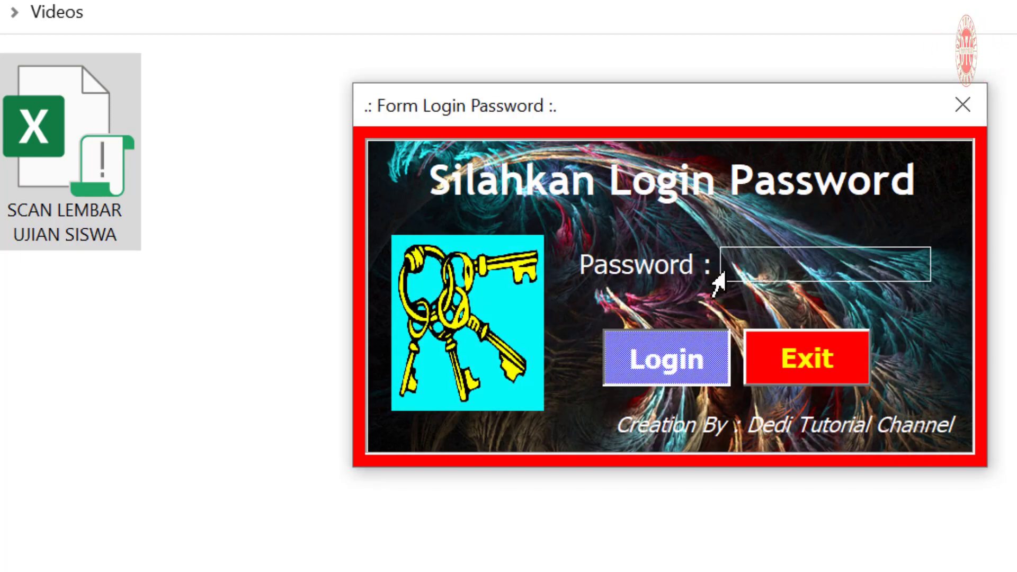
pyautogui.click(654, 365)
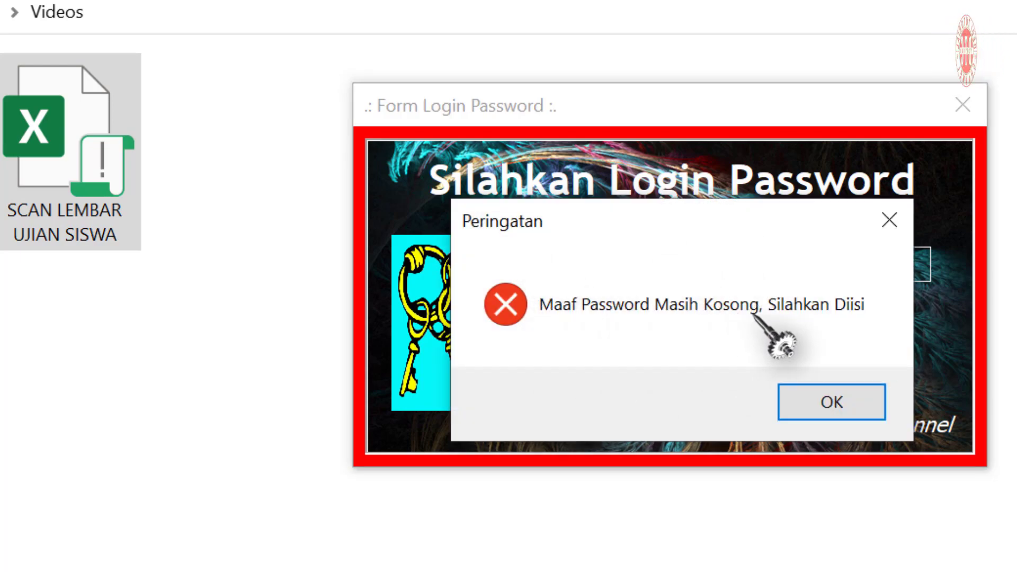
pyautogui.click(846, 398)
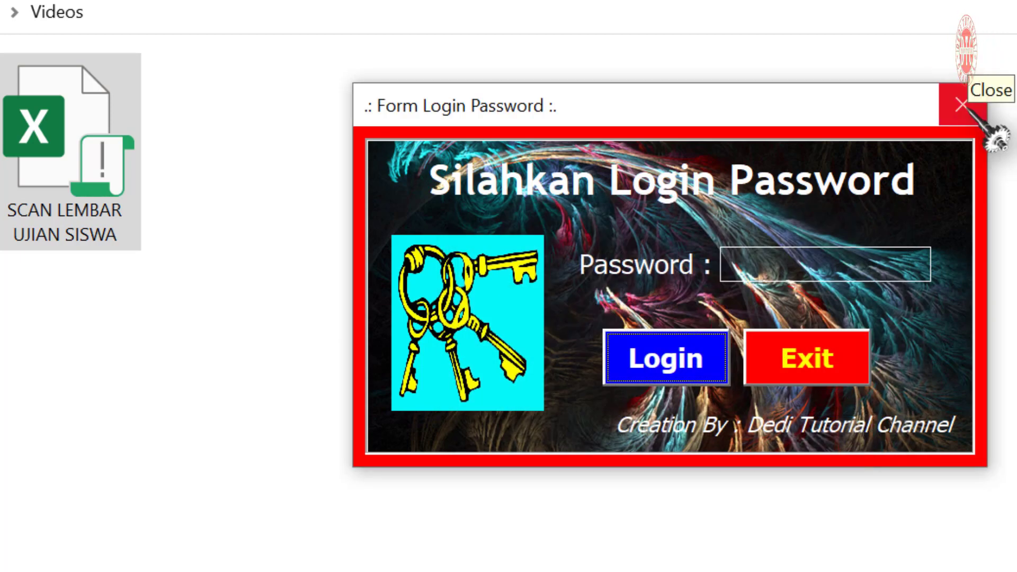
# - Get the Info Exit refusal when closing the form, then log in with the five-character password
pyautogui.click(962, 104)
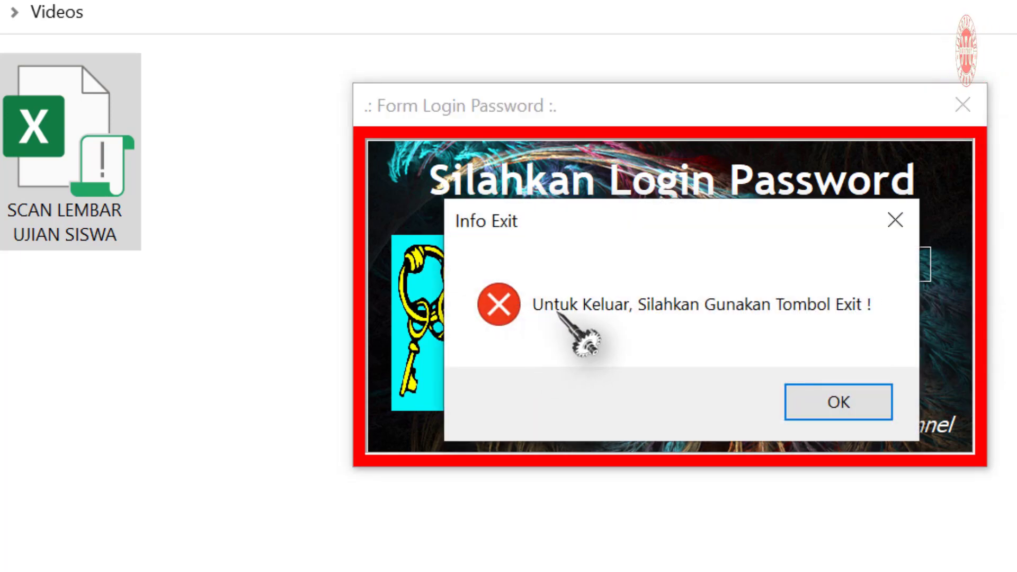
pyautogui.click(847, 402)
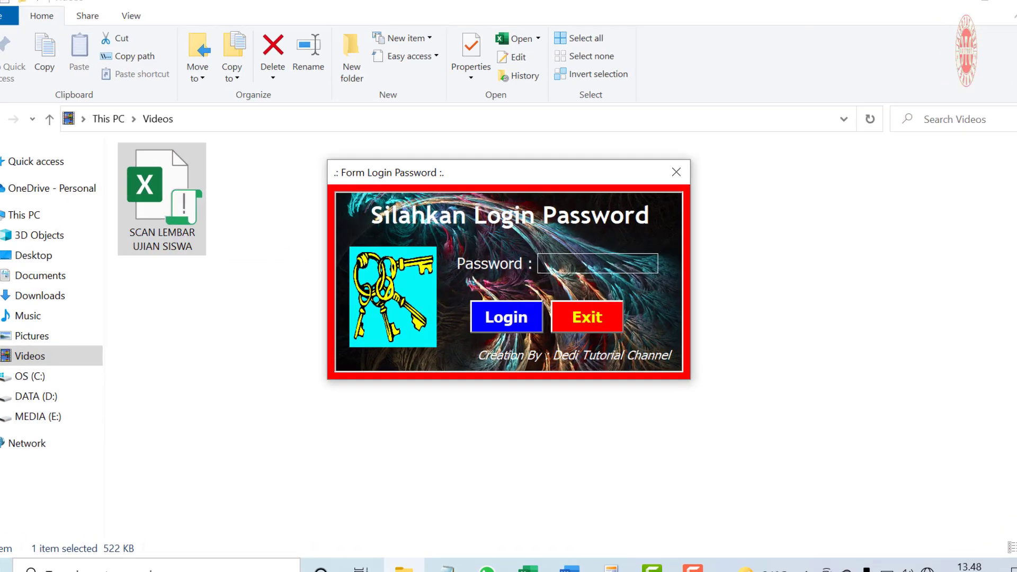
pyautogui.write('*****')
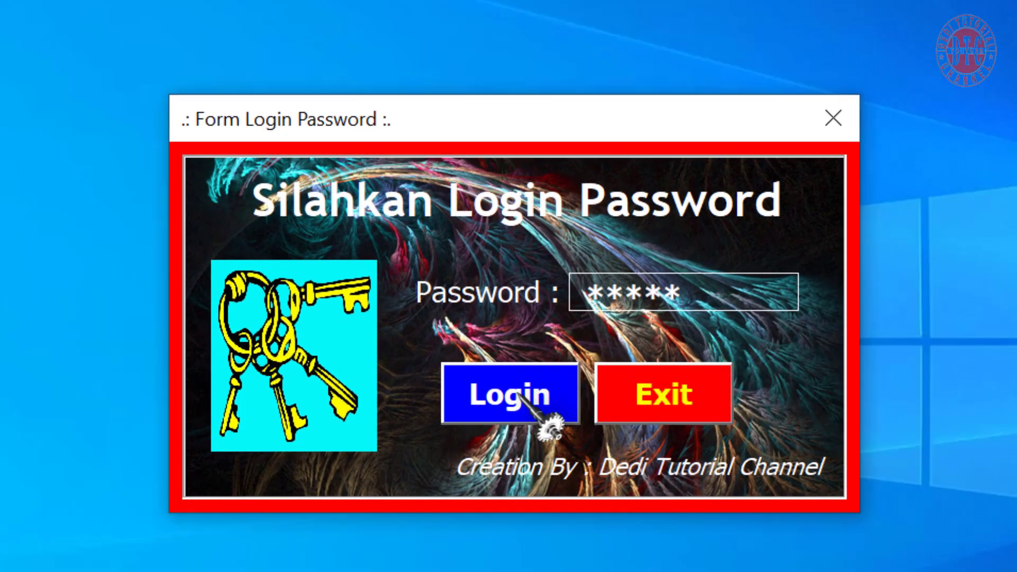
pyautogui.click(520, 395)
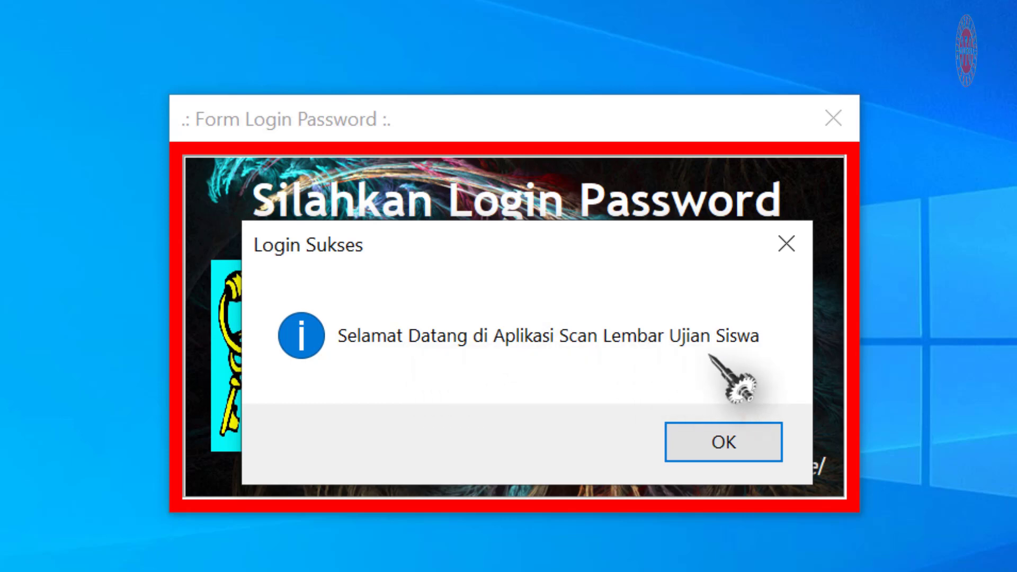
# - Accept the welcome and browse the Koreksi, Analisis, Rekap Nilai sheets and Home dashboard
pyautogui.click(720, 445)
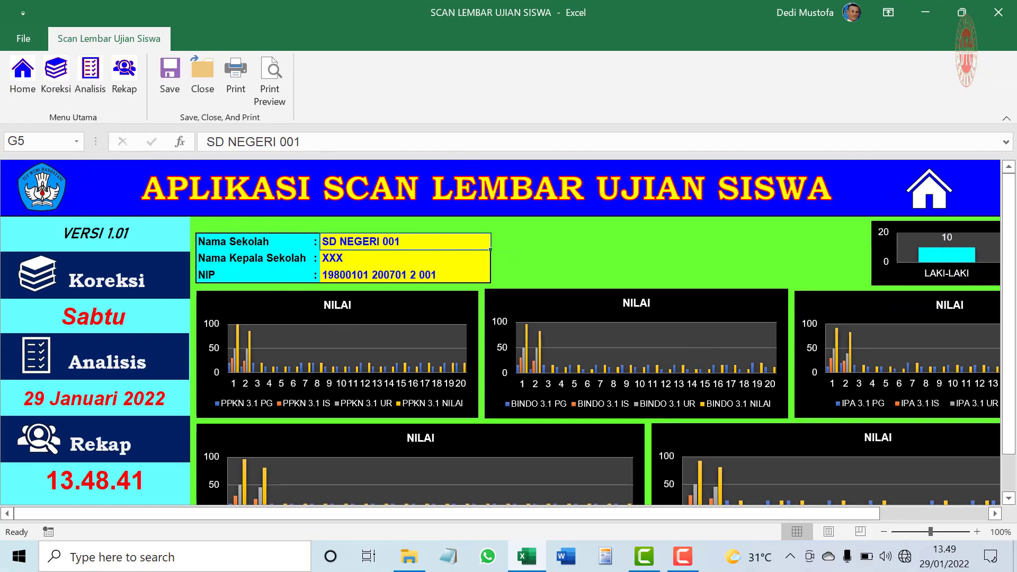
pyautogui.click(90, 77)
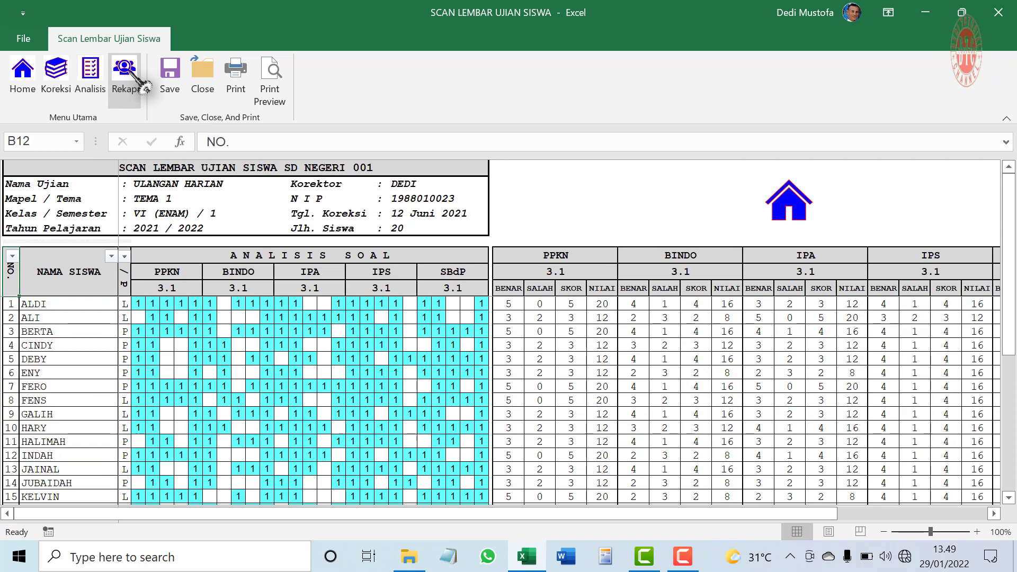
pyautogui.click(124, 71)
pyautogui.click(56, 72)
pyautogui.click(23, 71)
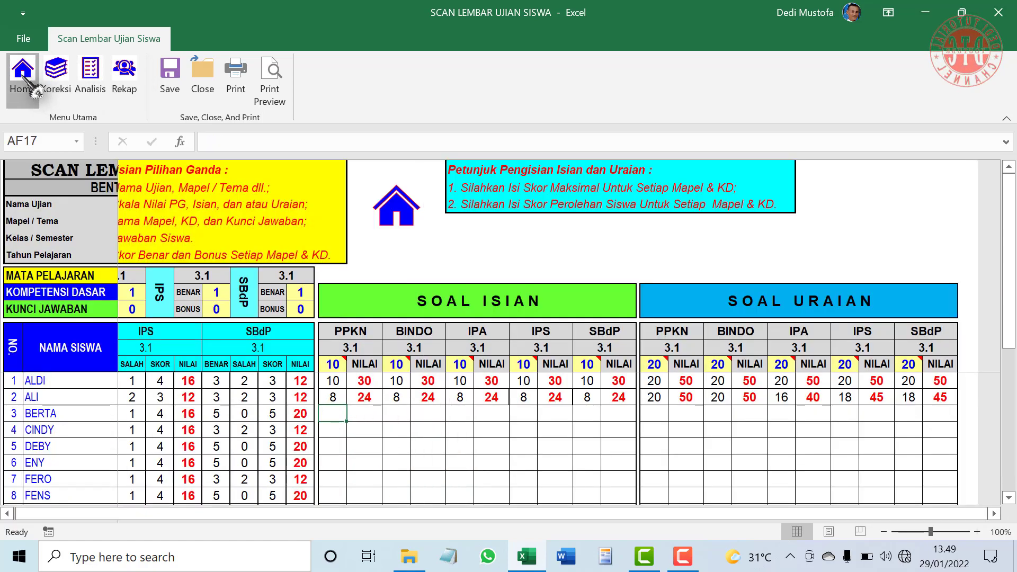
pyautogui.click(56, 71)
pyautogui.click(57, 73)
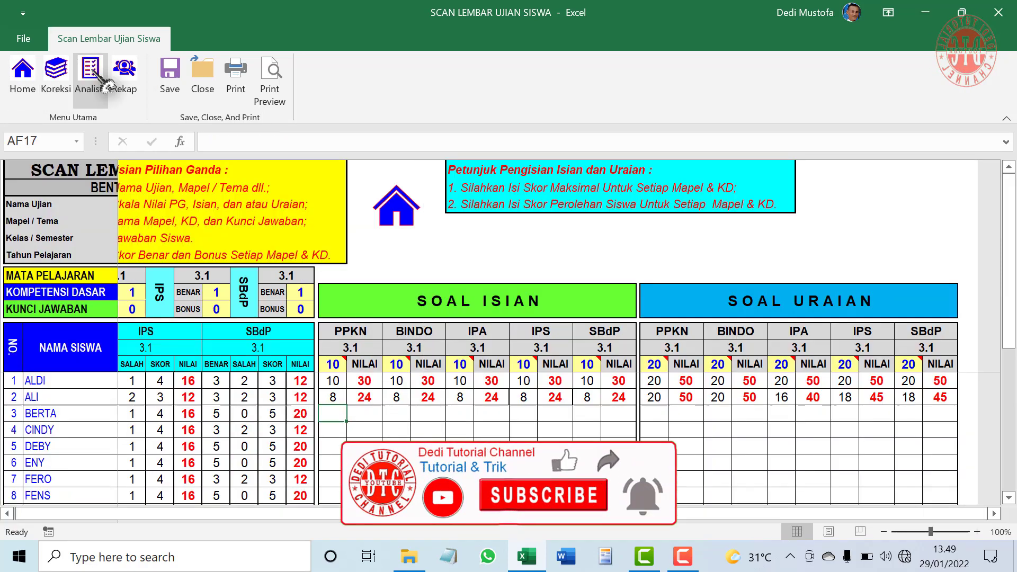
pyautogui.click(90, 74)
# - Cycle through the Analisis, Rekap Nilai, Koreksi and Home sheets again, then quit Excel
pyautogui.click(124, 71)
pyautogui.click(90, 74)
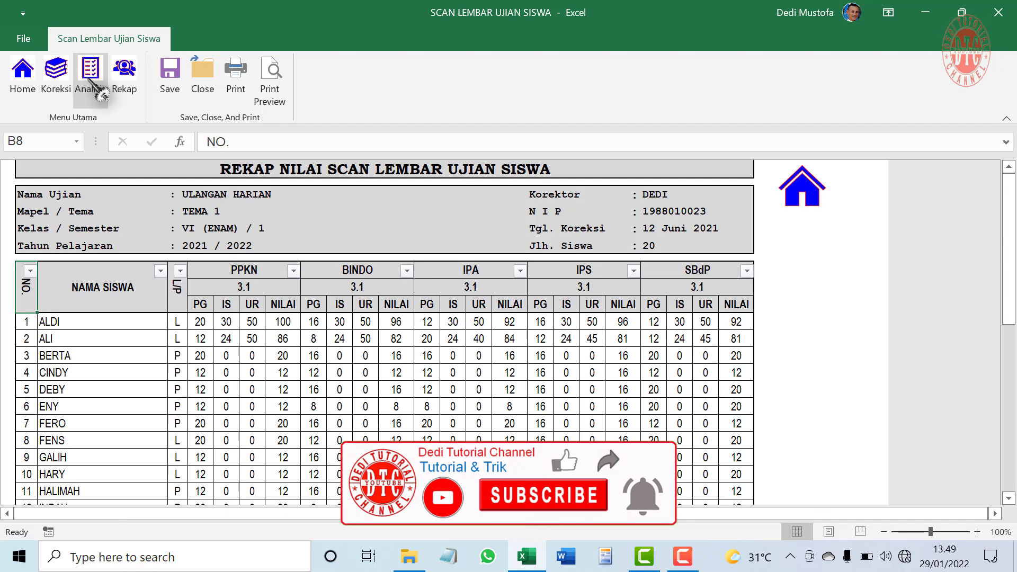
pyautogui.click(56, 71)
pyautogui.click(23, 72)
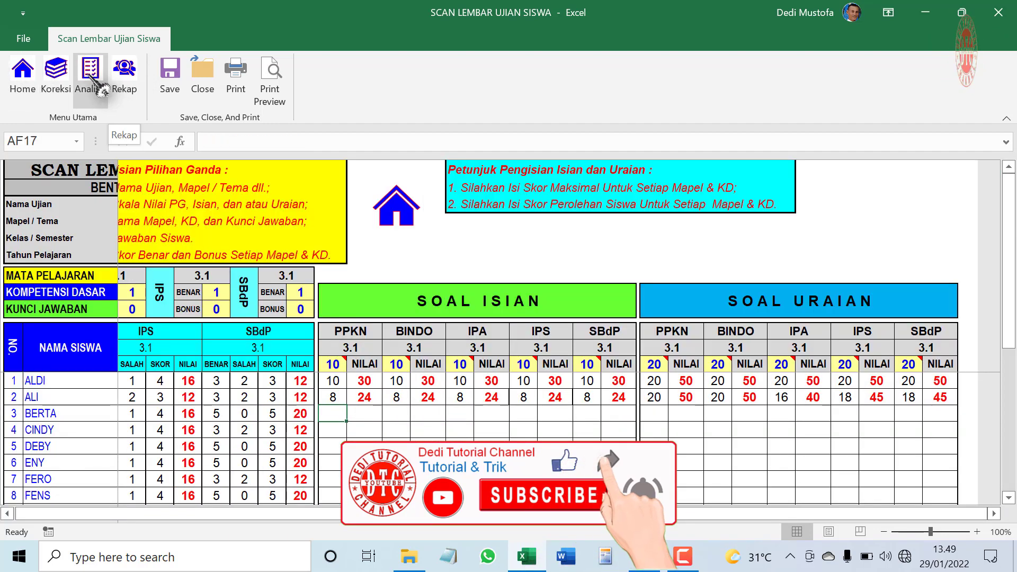
pyautogui.click(124, 72)
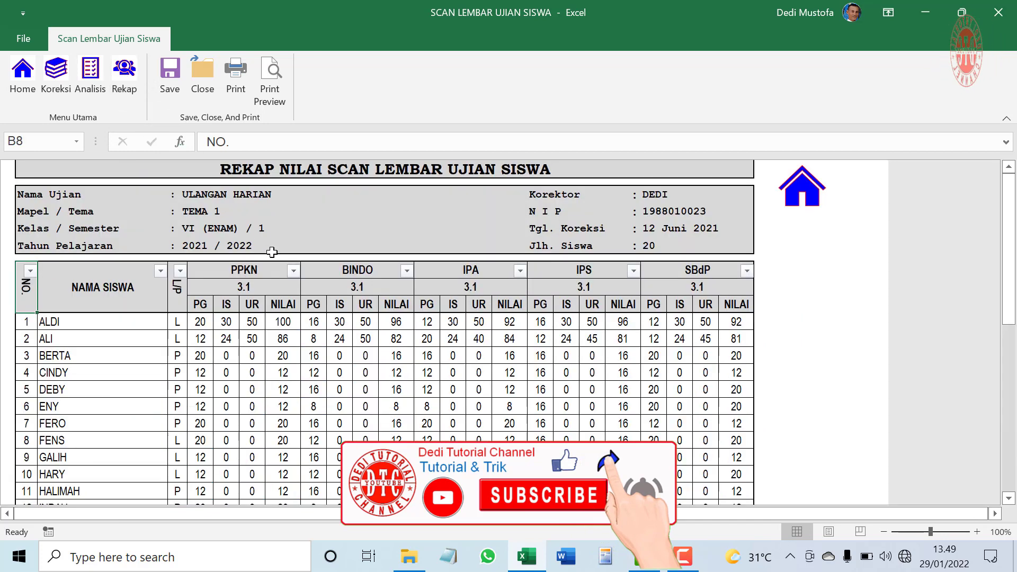
pyautogui.click(68, 64)
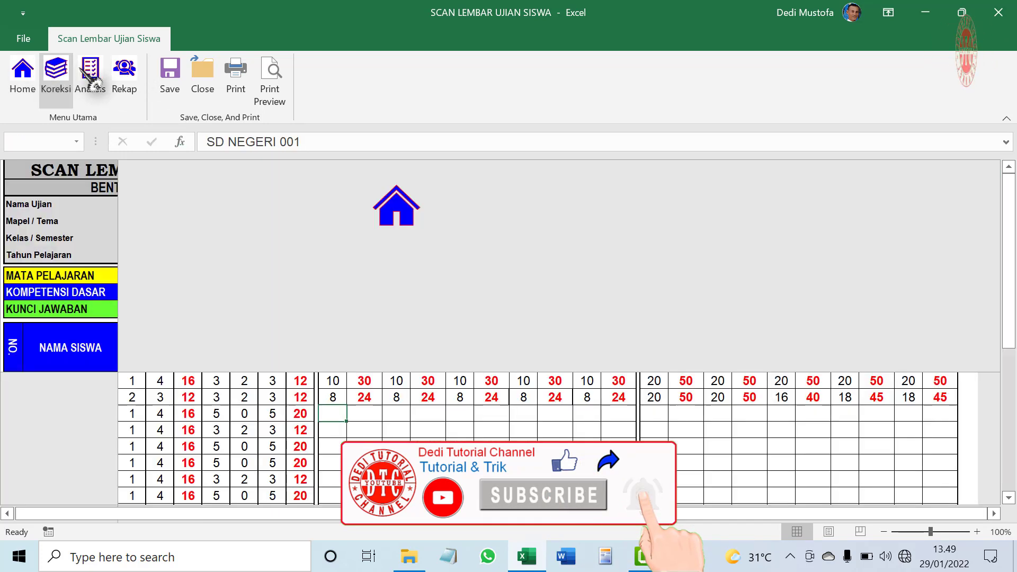
pyautogui.click(93, 77)
pyautogui.click(125, 72)
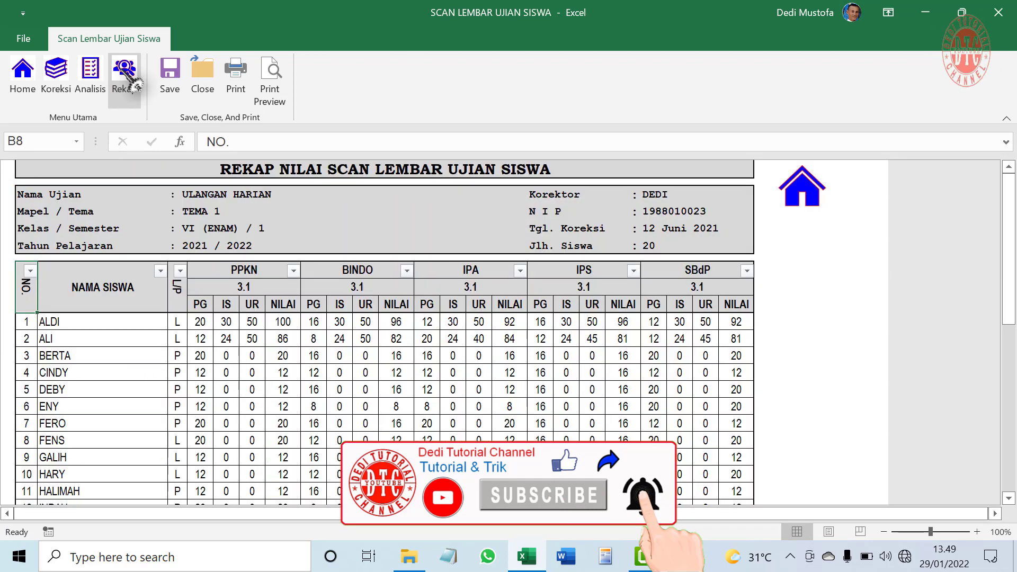
pyautogui.click(998, 12)
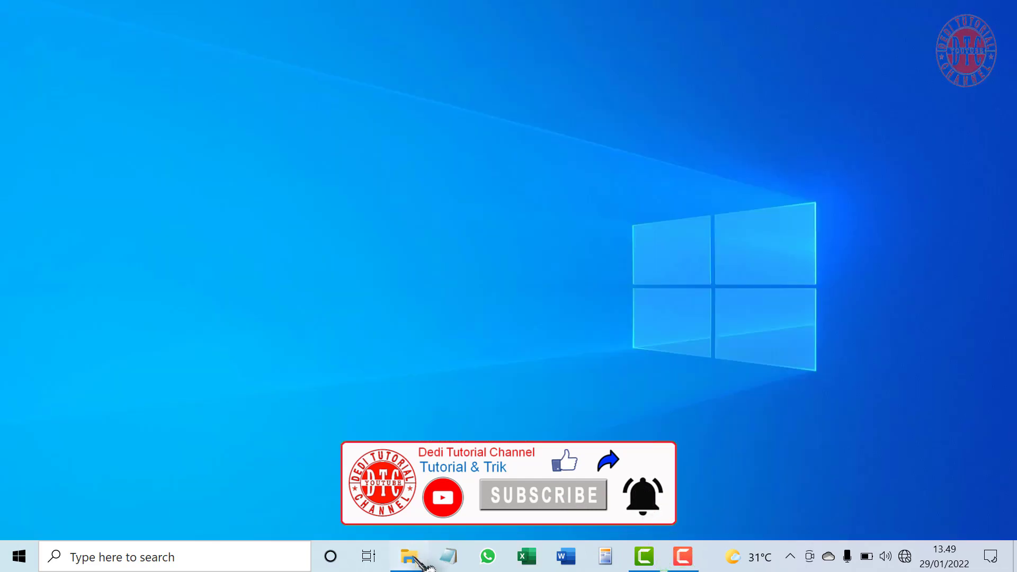
# - Reopen SCAN LEMBAR UJIAN SISWA from File Explorer and exit its password login form
pyautogui.click(416, 557)
pyautogui.doubleClick(191, 217)
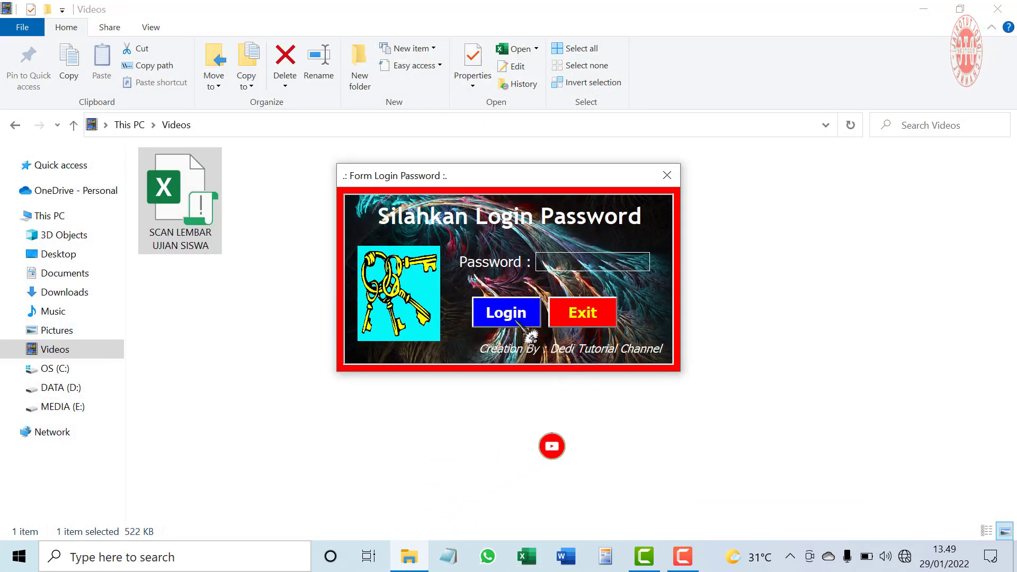
pyautogui.click(600, 314)
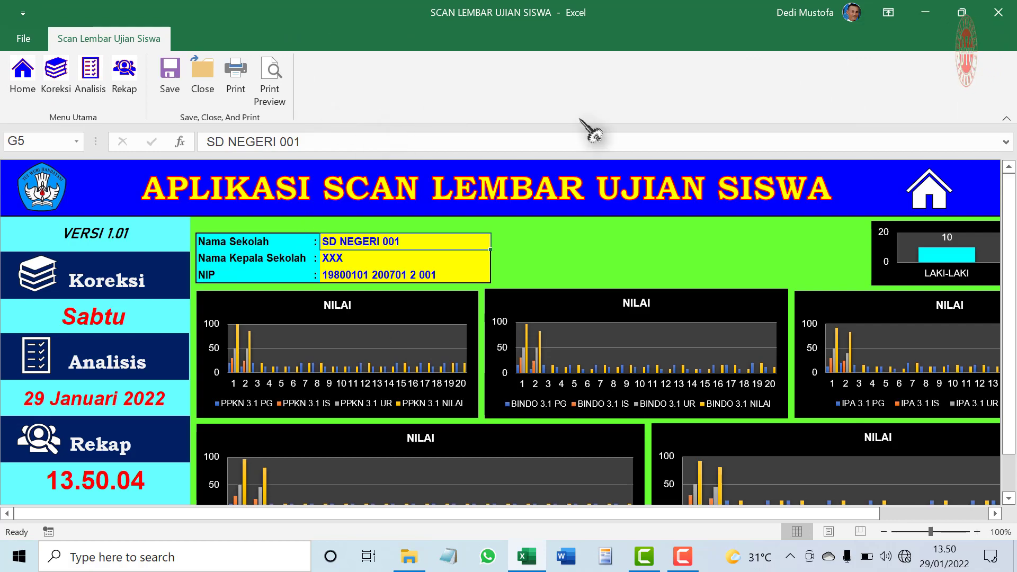
# - Preview the Koreksi, Analisis Soal and Rekap Nilai sheets, ending on the Home dashboard
pyautogui.click(56, 74)
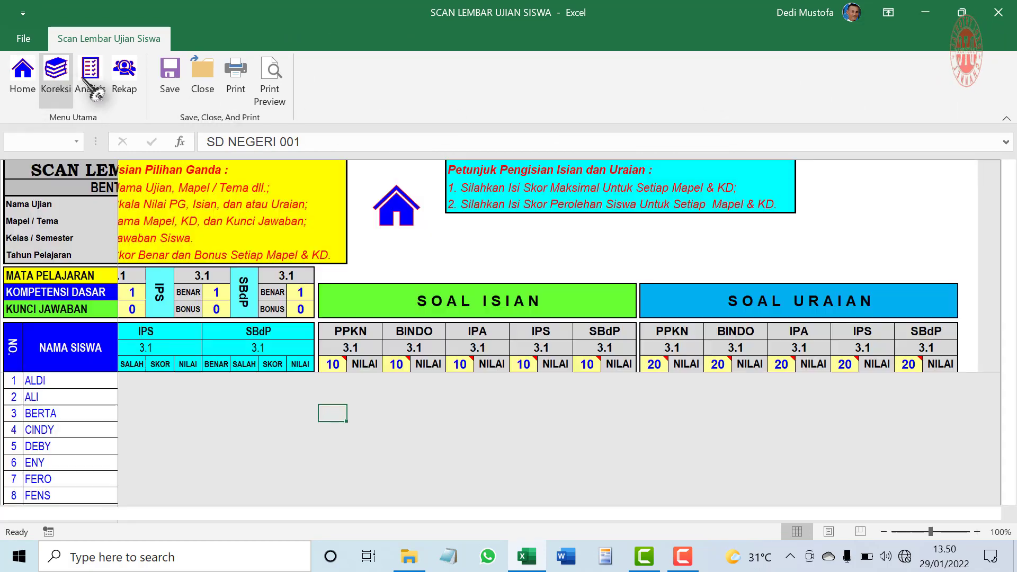
pyautogui.click(91, 77)
pyautogui.click(125, 75)
pyautogui.click(90, 74)
pyautogui.click(55, 75)
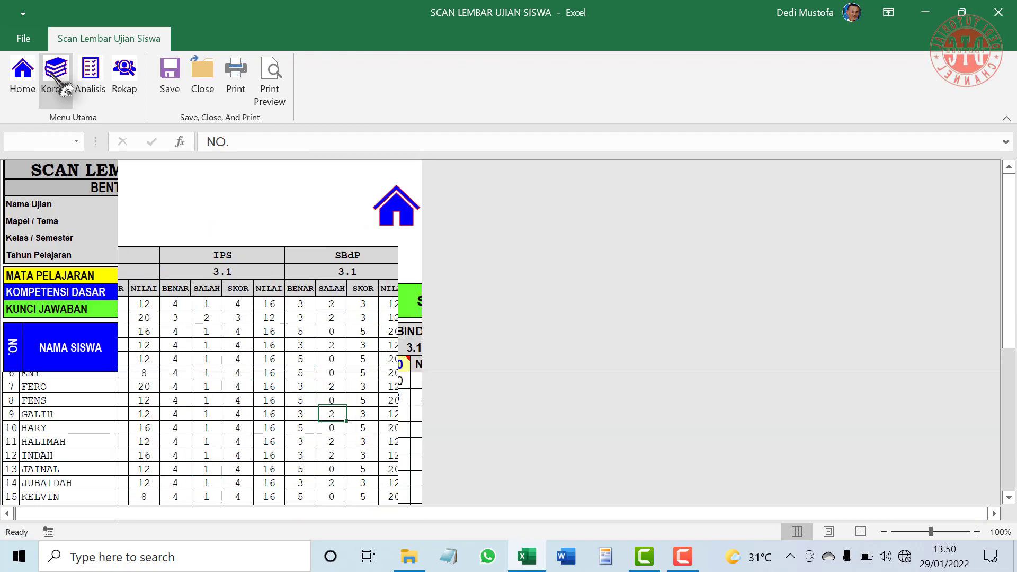
pyautogui.click(125, 75)
pyautogui.click(90, 74)
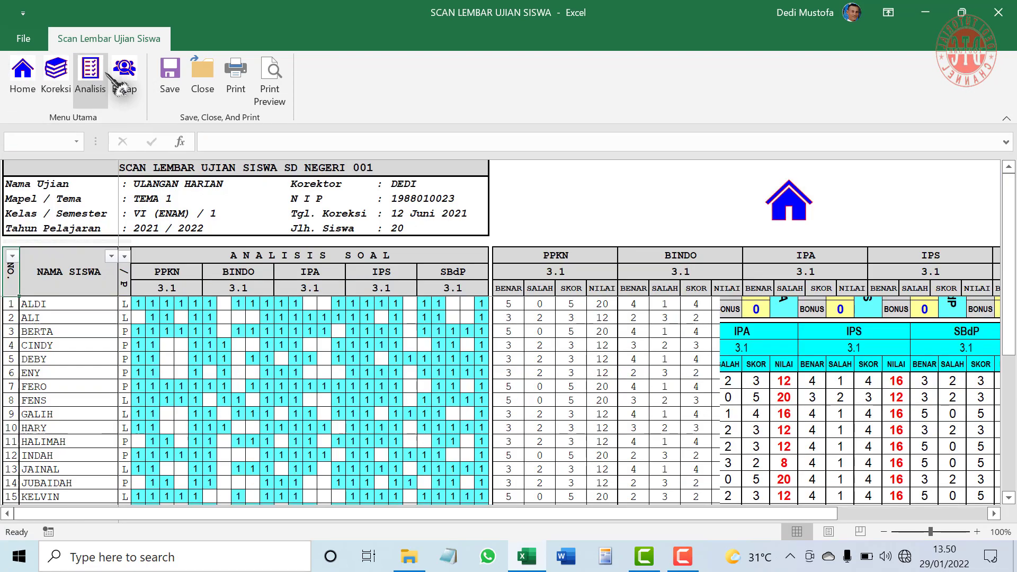
pyautogui.click(123, 74)
pyautogui.click(22, 74)
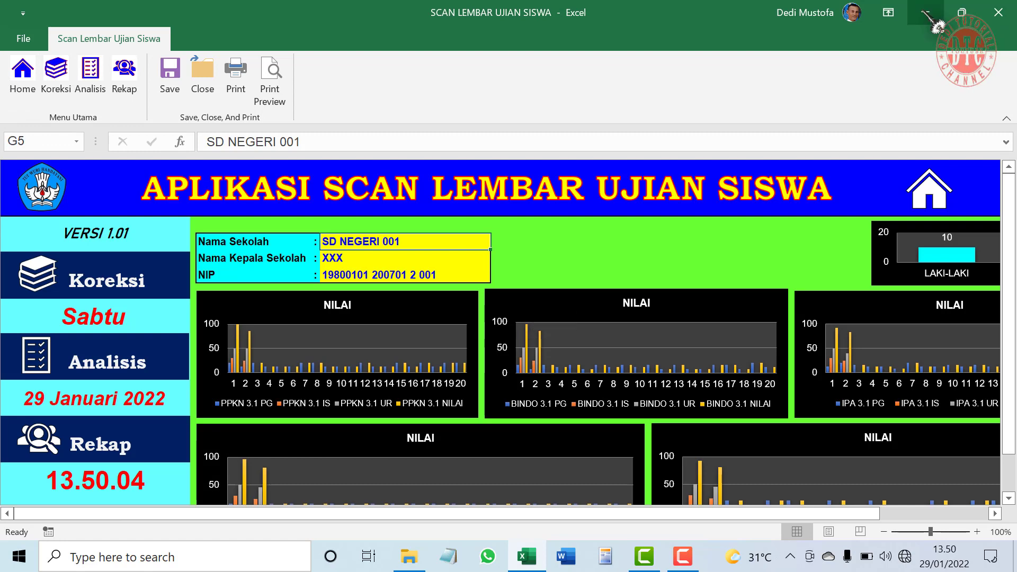
# - Minimize Excel and, in the VBA editor, show the Insert choices: UserForm, Module, Class Module
pyautogui.click(926, 11)
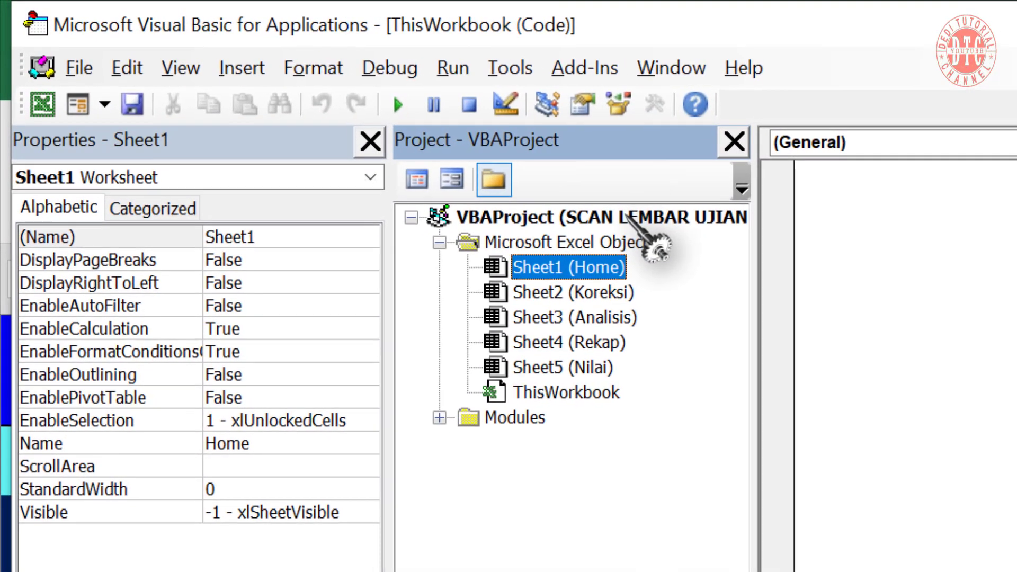
pyautogui.click(106, 104)
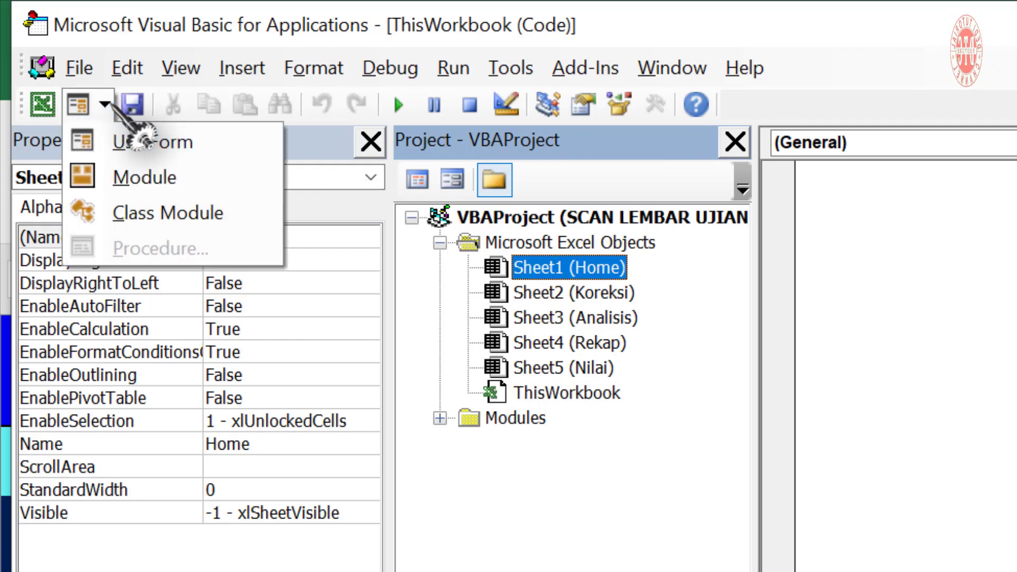
# - Insert UserForm1 and set its Caption to '.: Form Login Password :.'
pyautogui.click(118, 145)
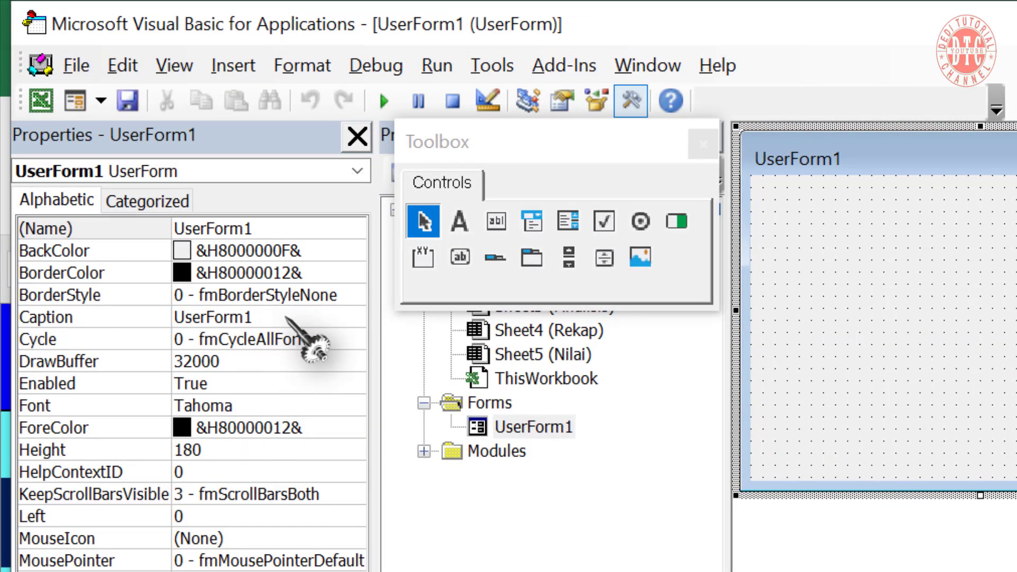
pyautogui.moveTo(286, 318); pyautogui.dragTo(209, 319)
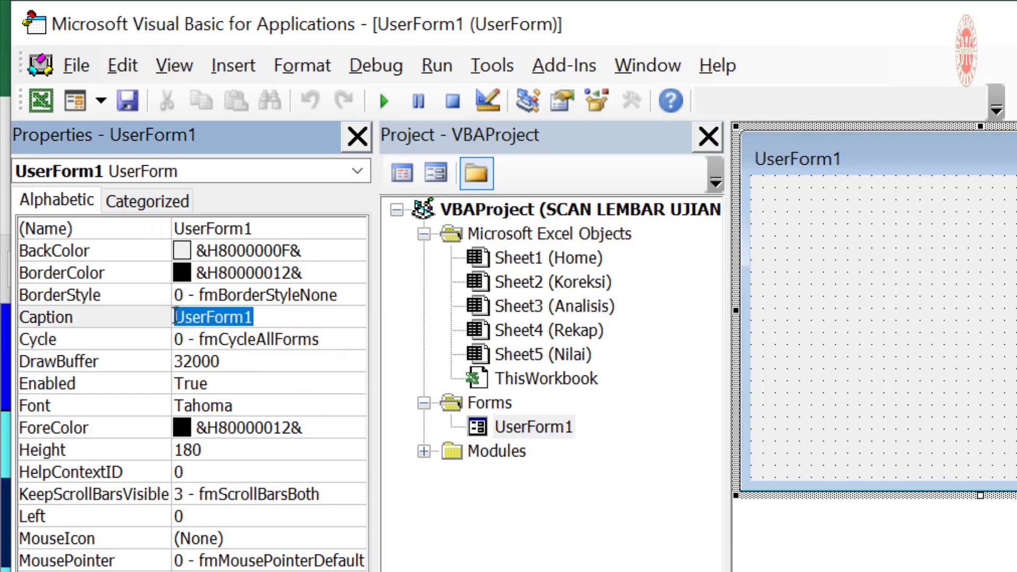
pyautogui.write(':')
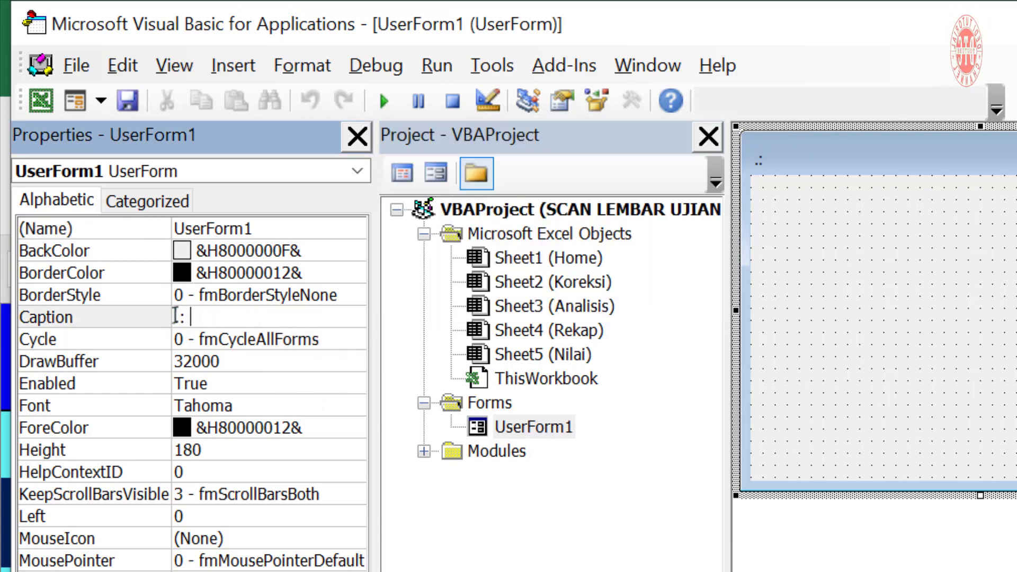
pyautogui.write(' Form Login Passw')
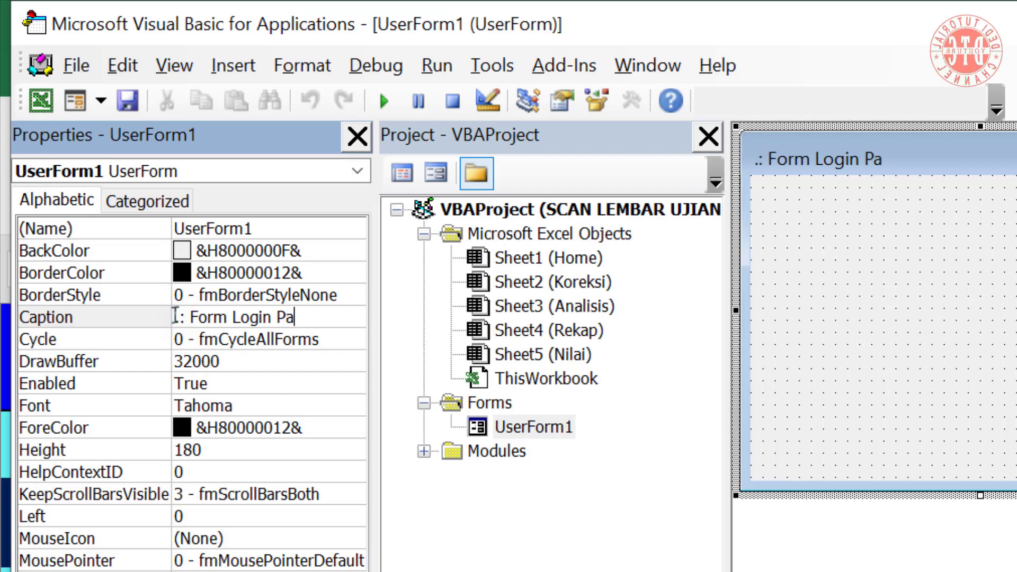
pyautogui.write('ord :.')
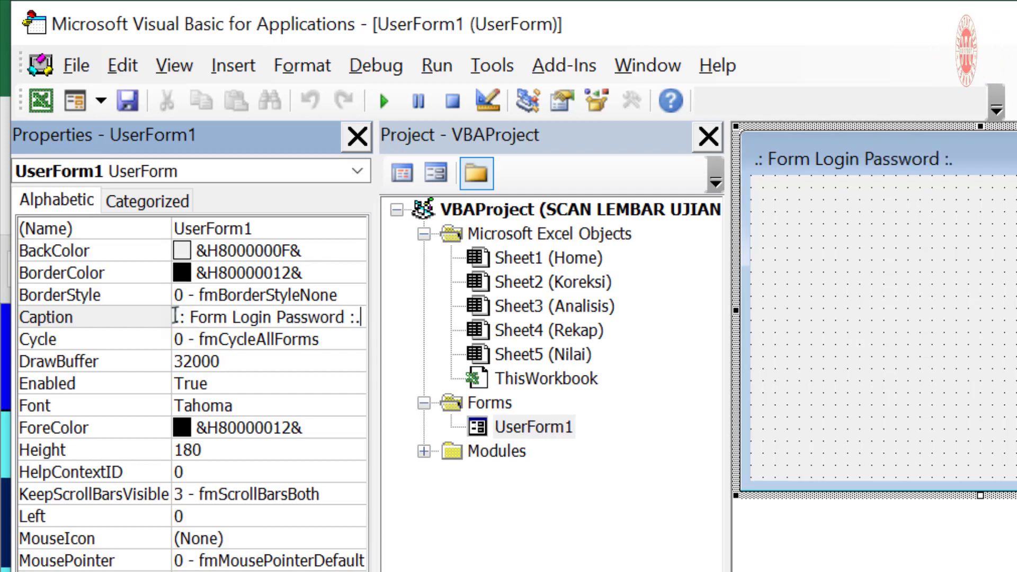
pyautogui.press('Return')
pyautogui.click(631, 101)
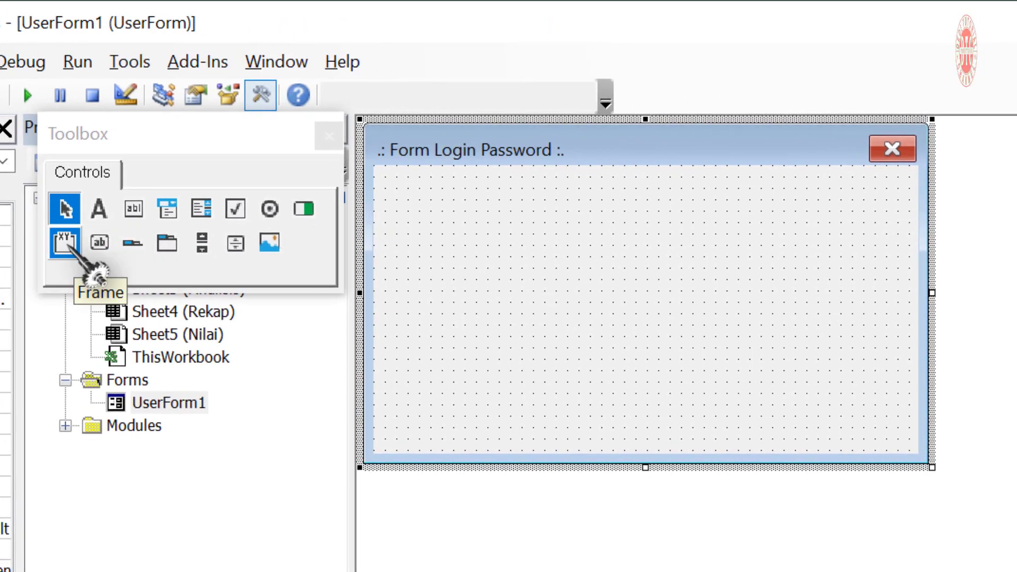
# - Draw a frame filling most of UserForm1 and clear its Frame1 caption
pyautogui.click(65, 243)
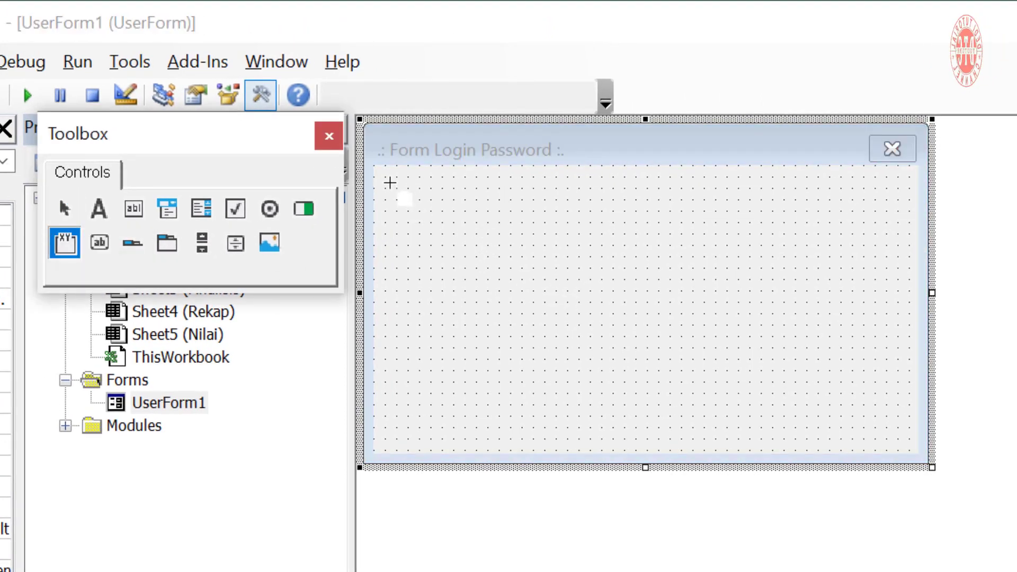
pyautogui.moveTo(390, 182); pyautogui.dragTo(895, 438)
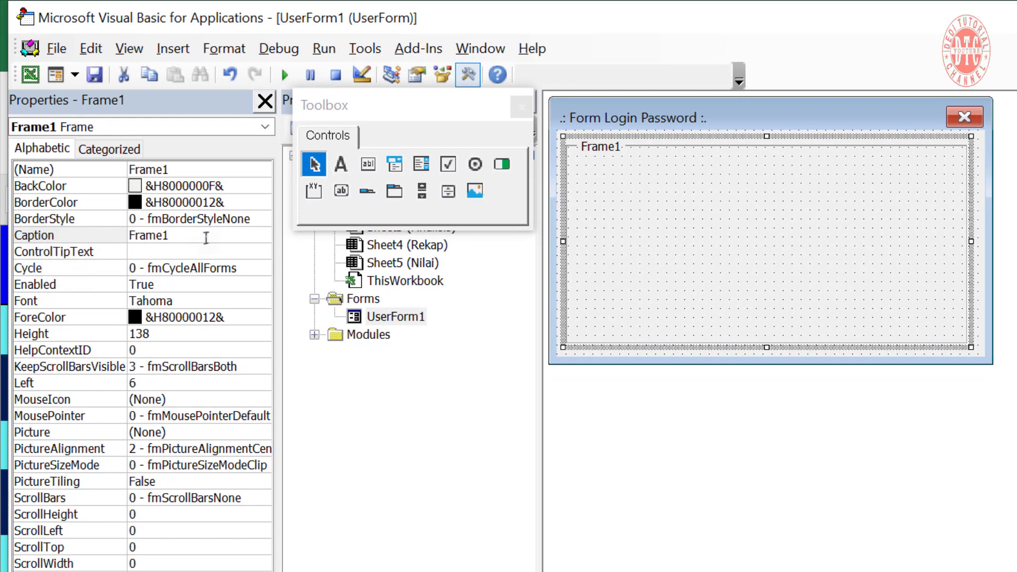
pyautogui.click(205, 236)
pyautogui.press('BackSpace')
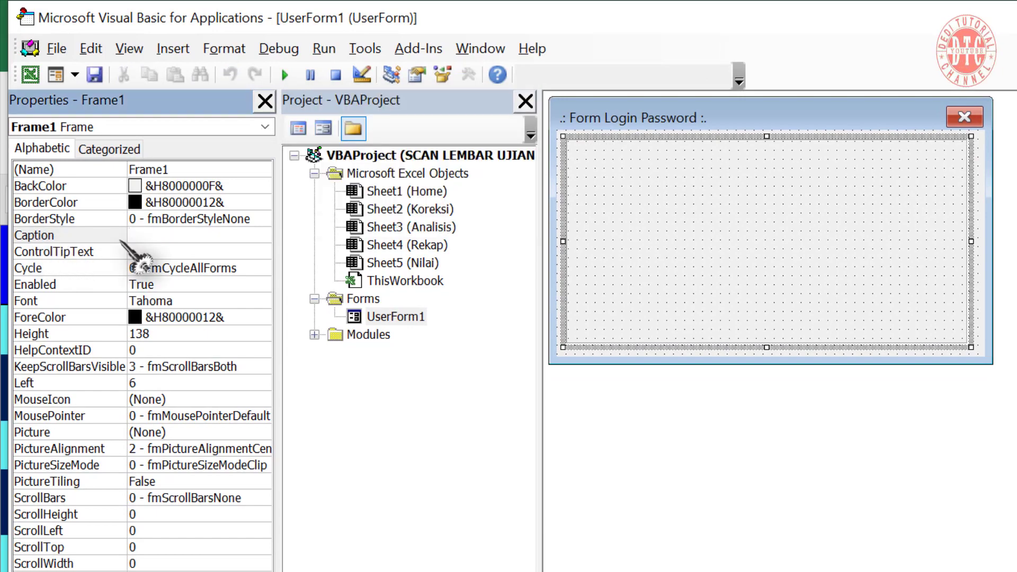
pyautogui.click(826, 221)
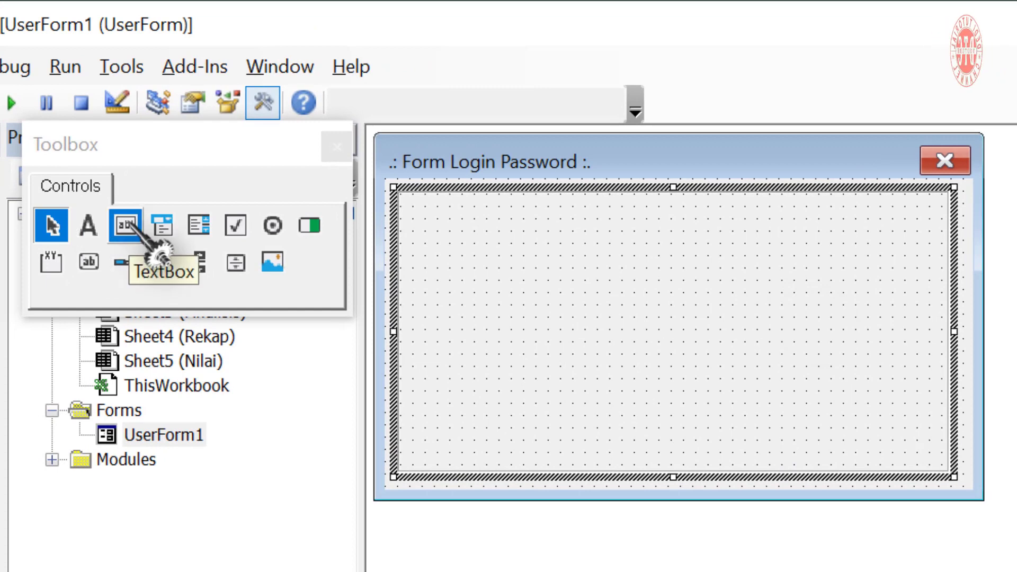
# - Draw a label across the frame's top captioned 'Silahkan Login Password'
pyautogui.click(87, 225)
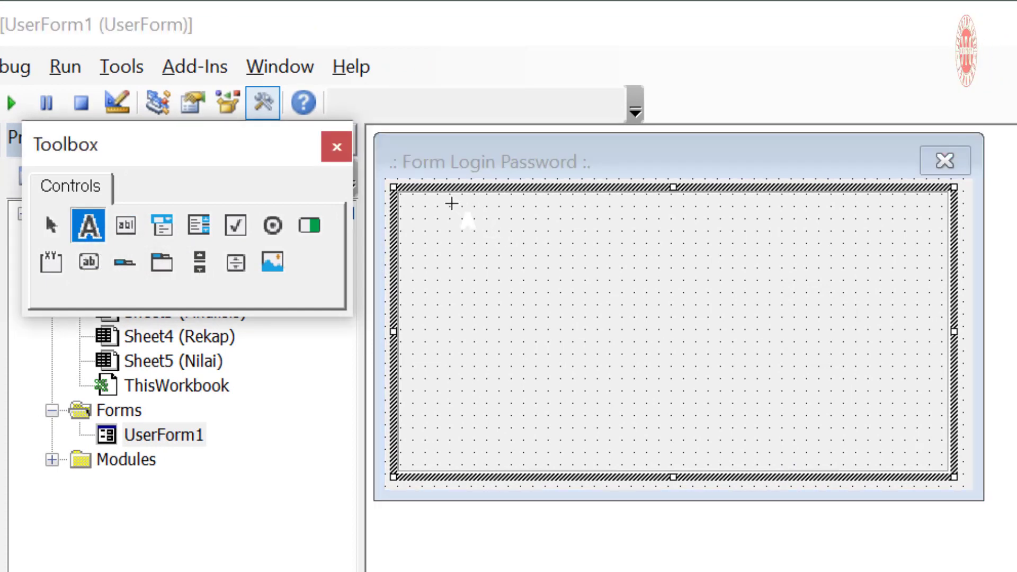
pyautogui.moveTo(457, 206); pyautogui.dragTo(653, 274)
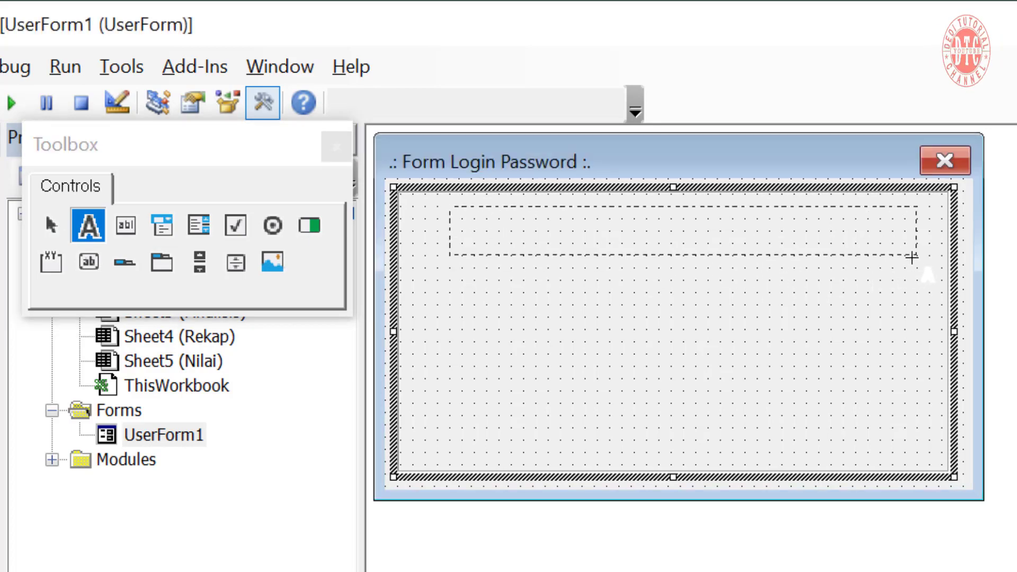
pyautogui.moveTo(911, 258); pyautogui.dragTo(915, 256)
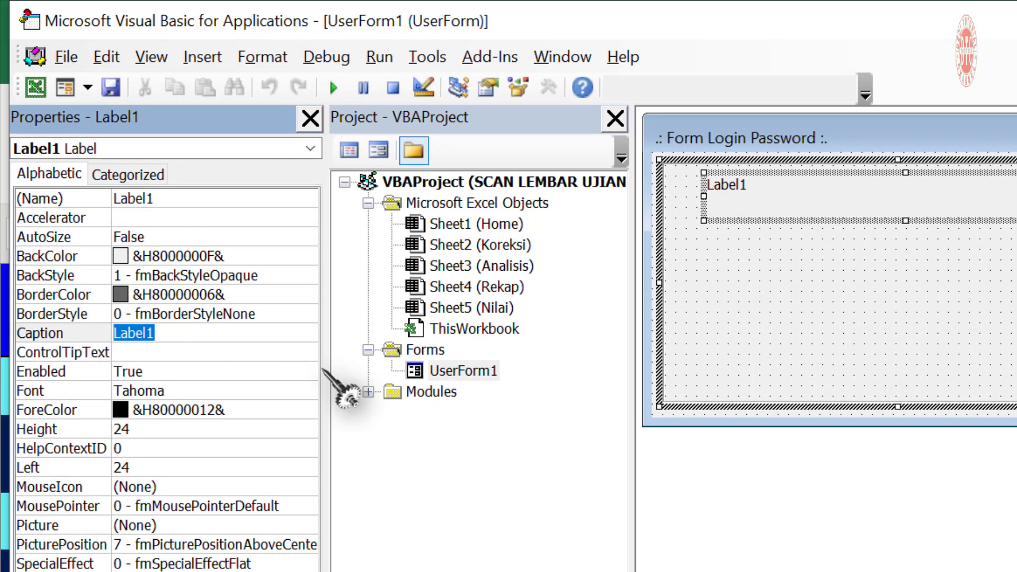
pyautogui.write('Silahkan Login Password')
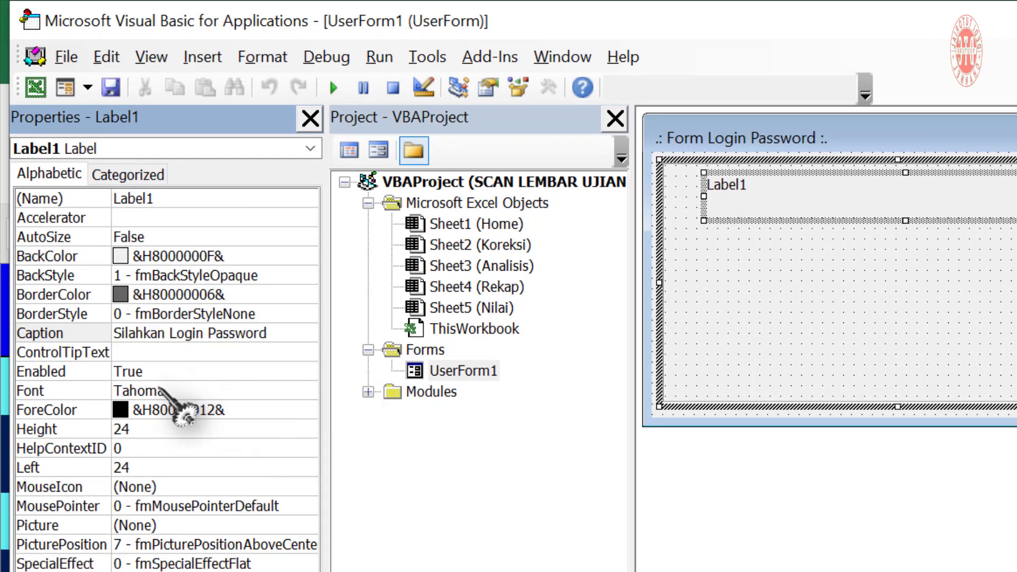
# - Give the title label a bold 20-point Trebuchet MS font
pyautogui.click(303, 390)
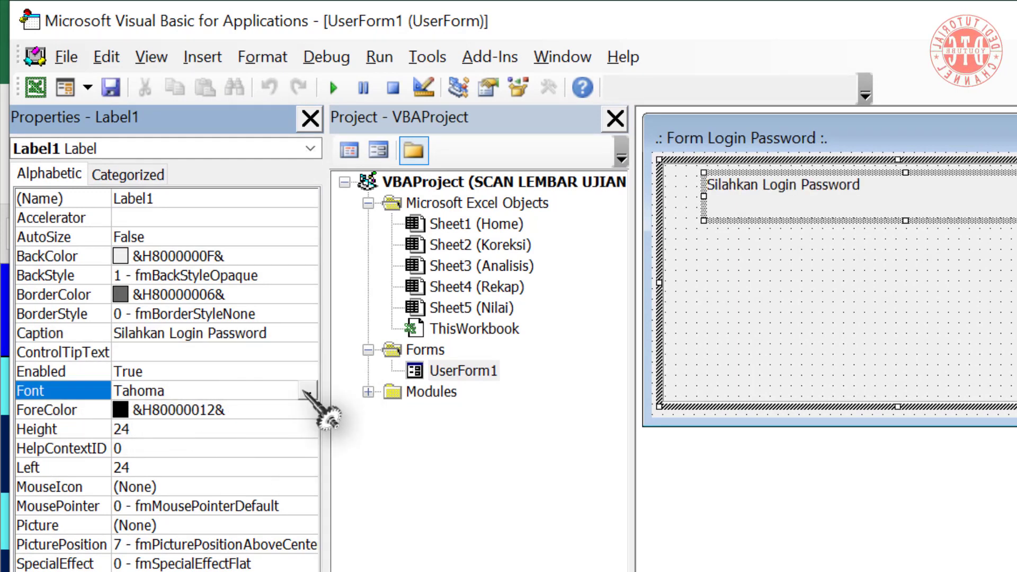
pyautogui.click(305, 392)
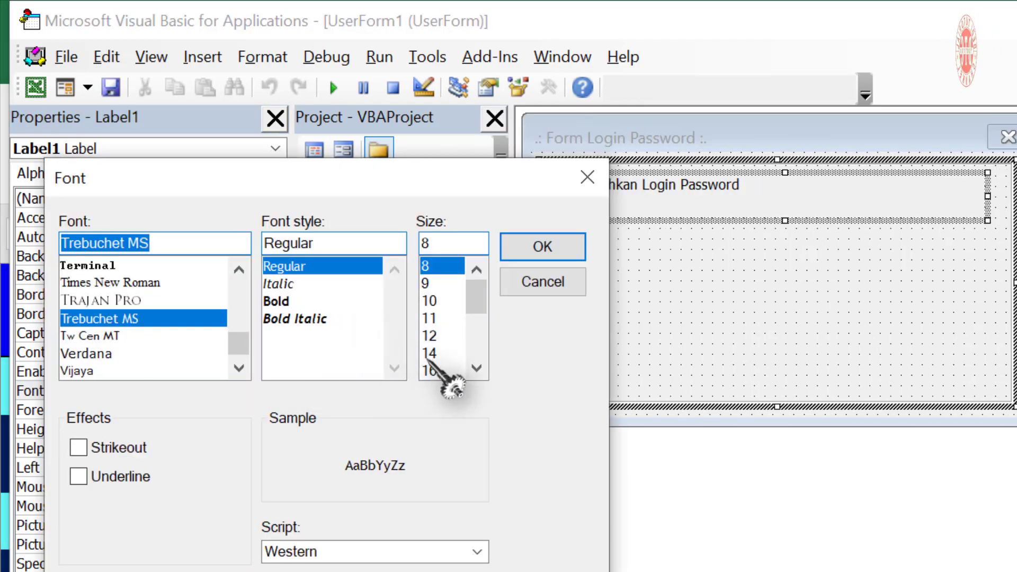
pyautogui.scroll(-2, 465, 324)
pyautogui.click(432, 300)
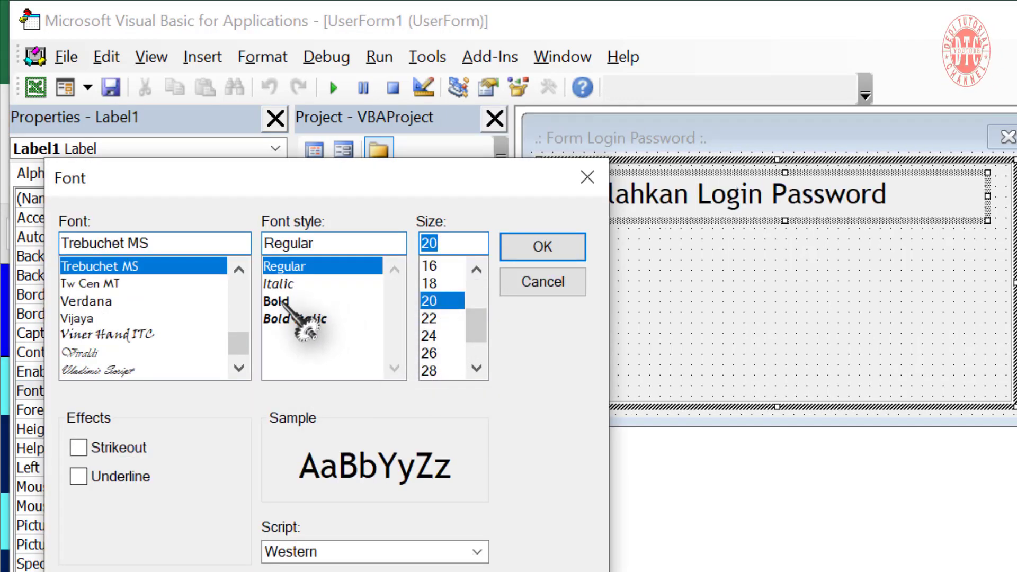
pyautogui.click(297, 302)
pyautogui.click(546, 247)
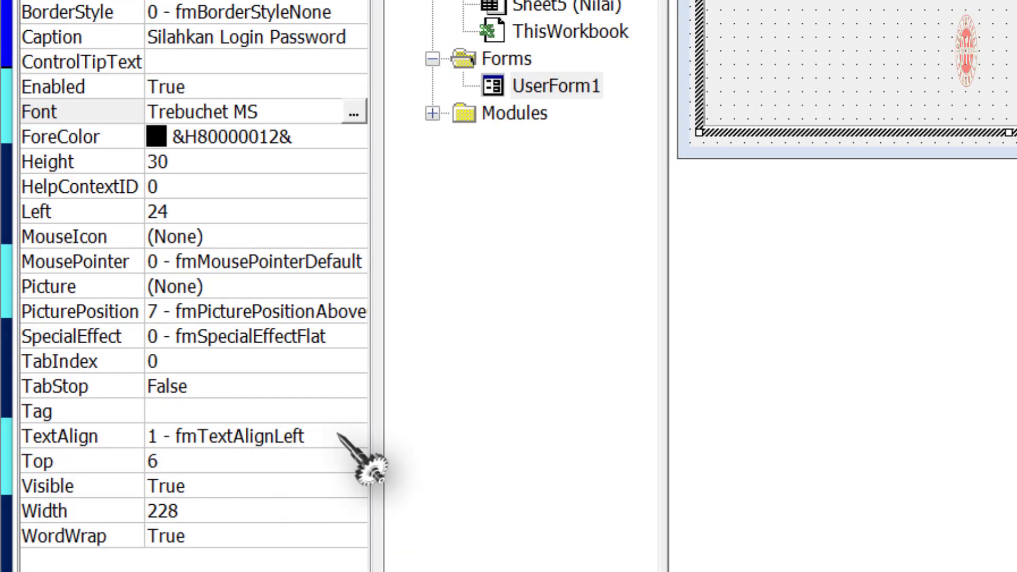
# - Set the title label's TextAlign to 2 - fmTextAlignCenter
pyautogui.click(351, 435)
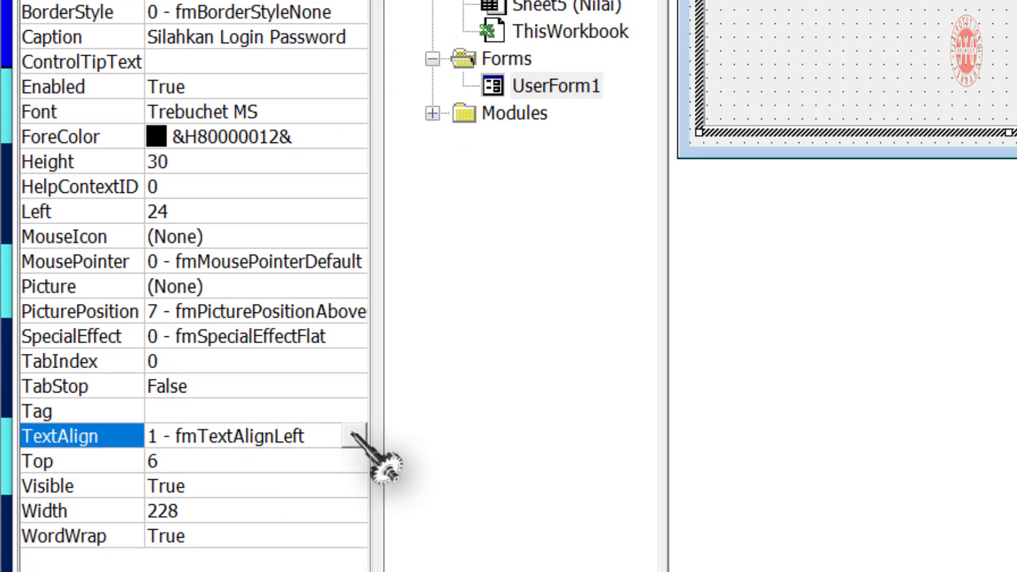
pyautogui.click(354, 436)
pyautogui.click(334, 482)
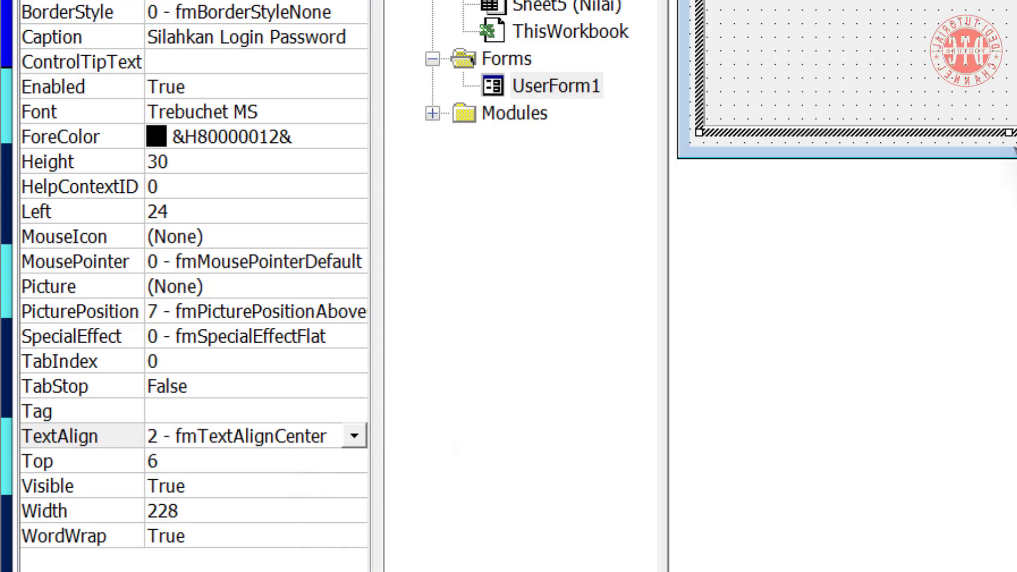
pyautogui.click(848, 79)
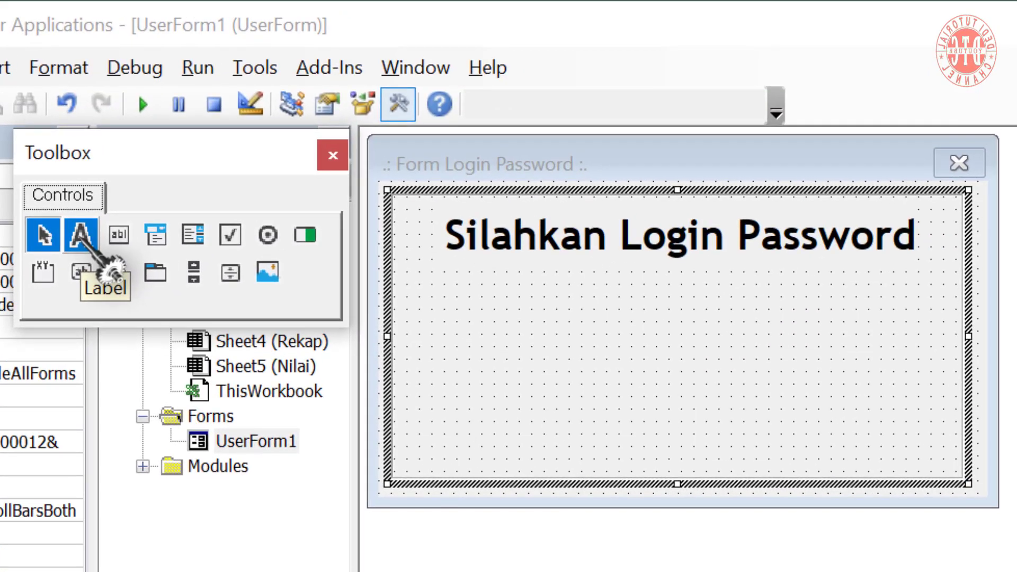
# - Draw a second label below the title with caption 'Password :'
pyautogui.click(82, 237)
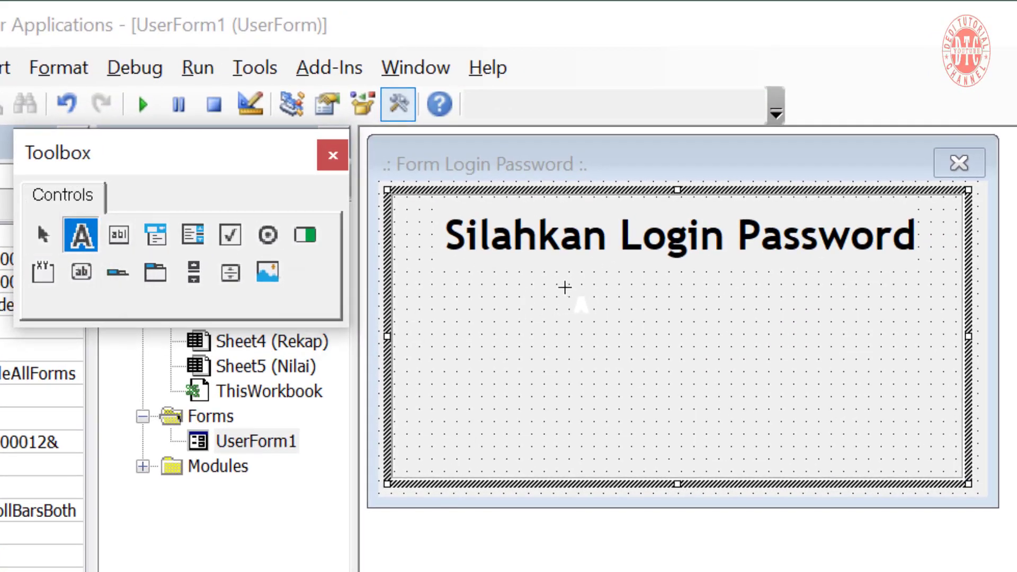
pyautogui.moveTo(556, 284)
pyautogui.mouseDown()
pyautogui.moveTo(656, 324)
pyautogui.moveTo(694, 320)
pyautogui.mouseUp()
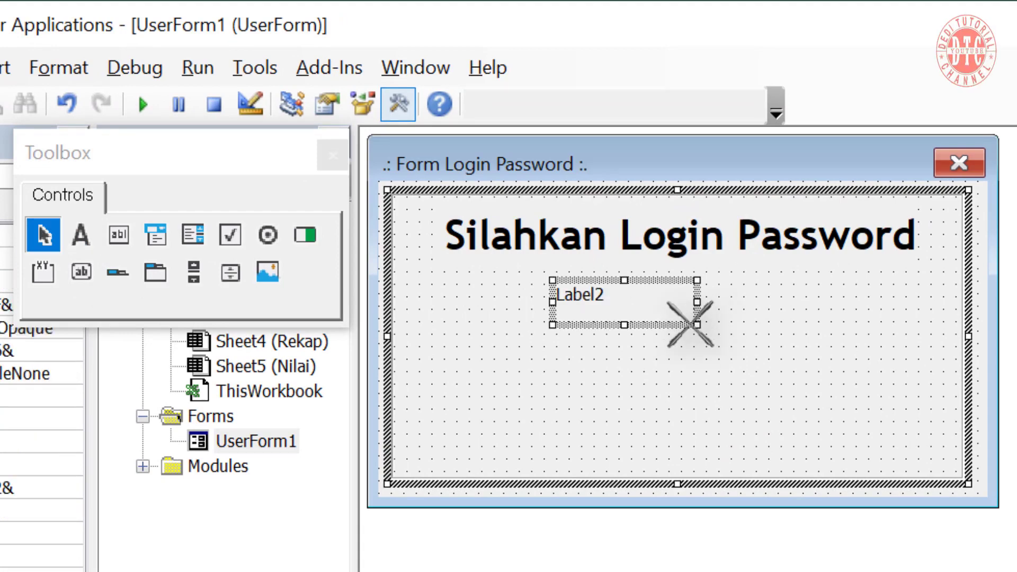
pyautogui.moveTo(186, 153); pyautogui.dragTo(533, 553)
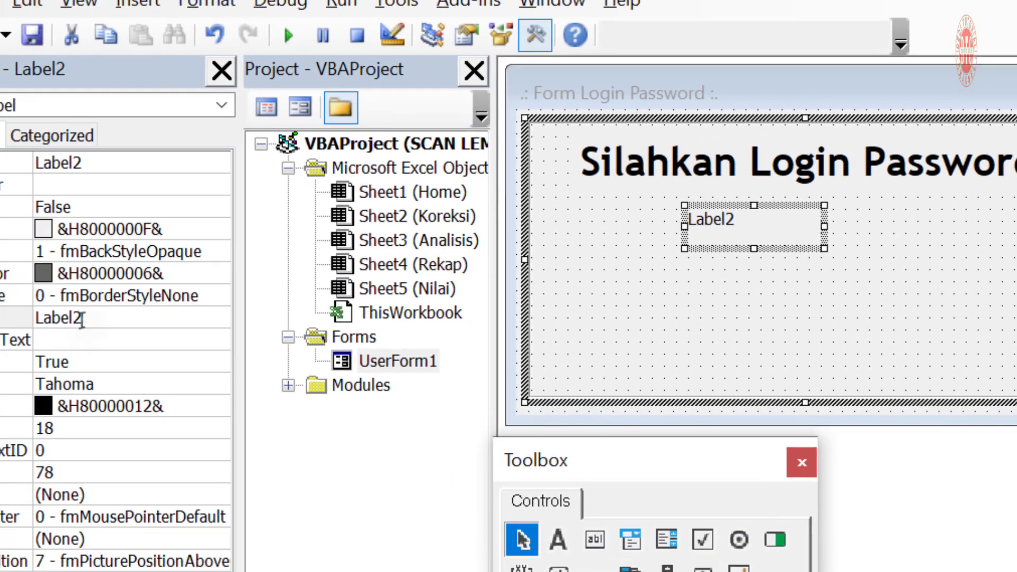
pyautogui.click(127, 269)
pyautogui.write('Password :')
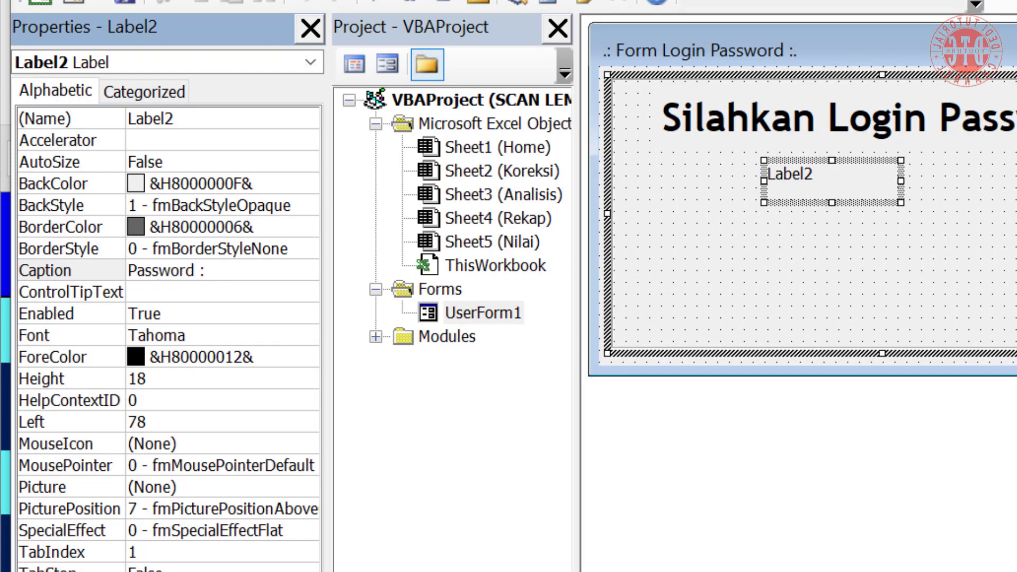
# - Set the Password label's font to 14-point Tahoma and widen it to fit
pyautogui.click(310, 335)
pyautogui.click(315, 335)
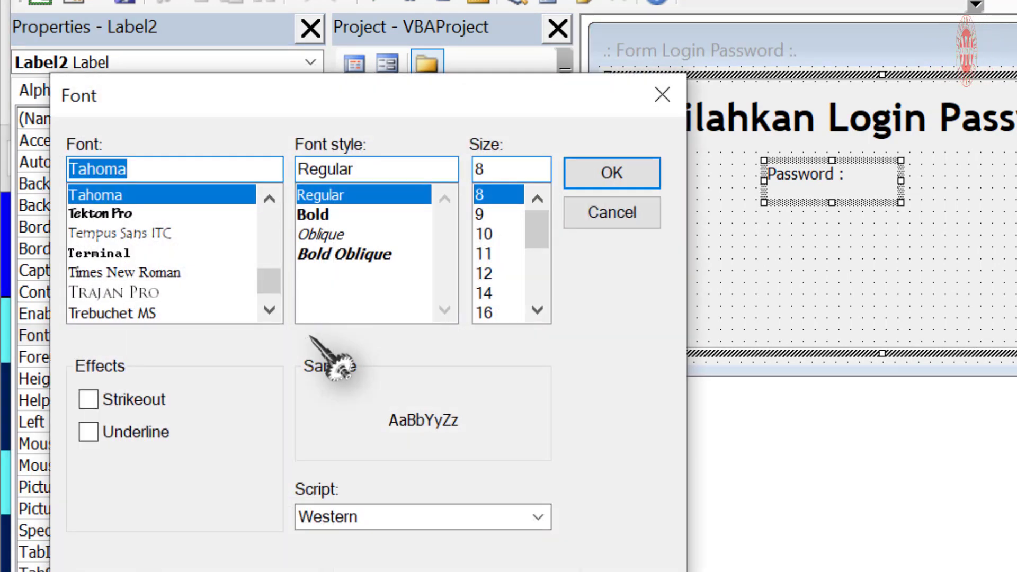
pyautogui.click(486, 293)
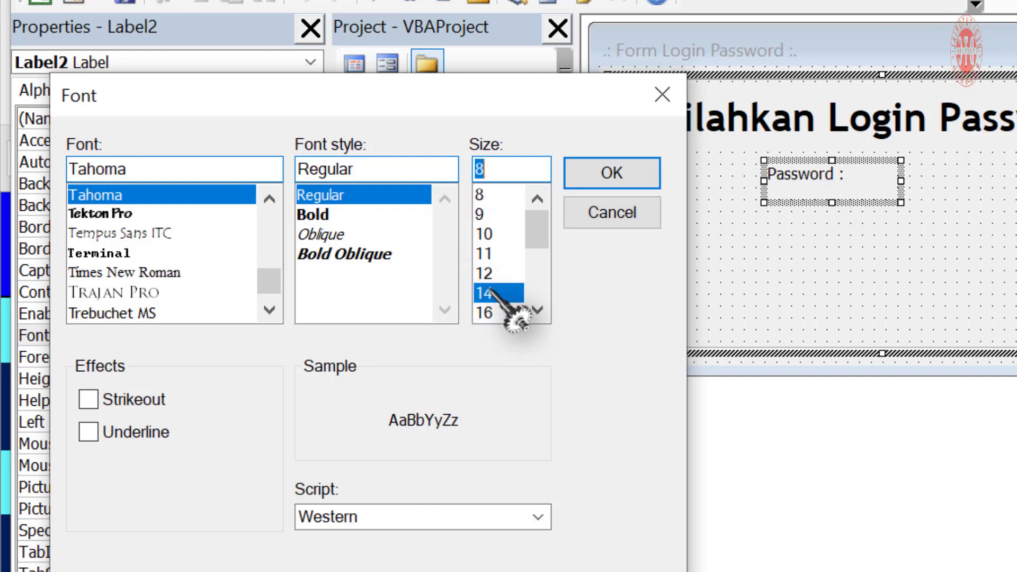
pyautogui.click(610, 171)
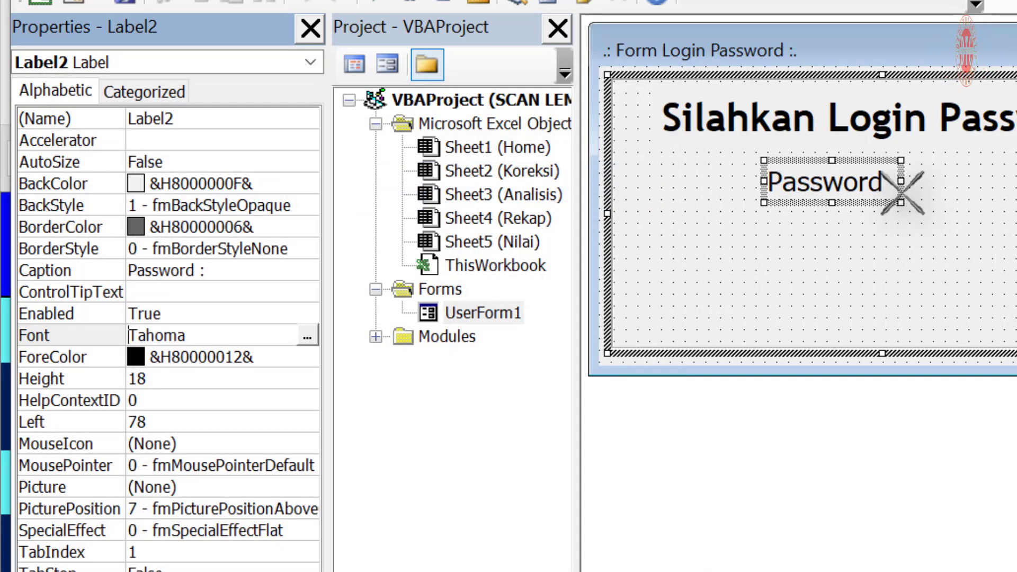
pyautogui.moveTo(902, 183); pyautogui.dragTo(932, 181)
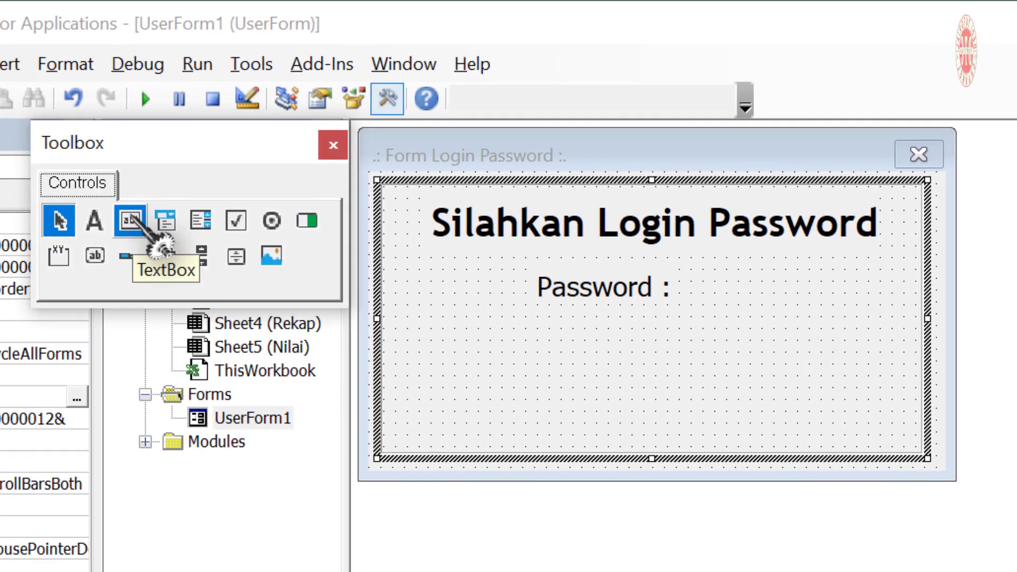
# - Draw a text box right of the Password label and give it a transparent background
pyautogui.click(130, 220)
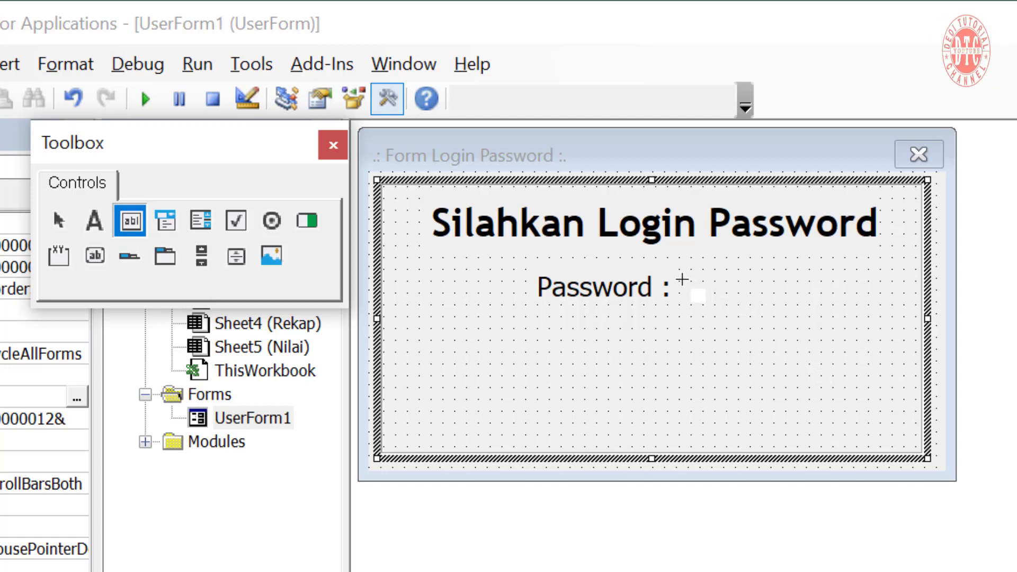
pyautogui.moveTo(680, 275); pyautogui.dragTo(689, 290)
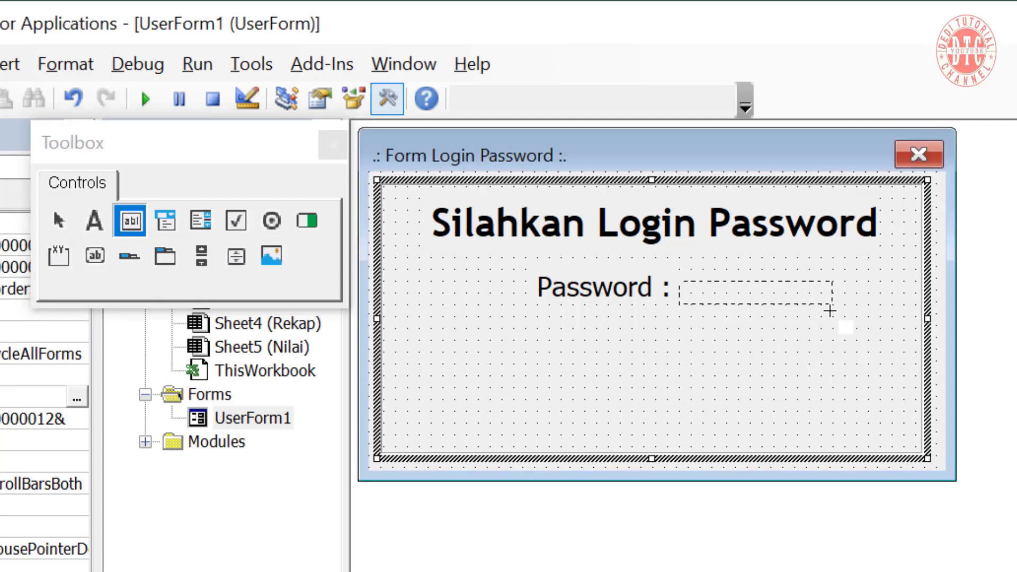
pyautogui.moveTo(837, 316); pyautogui.dragTo(847, 325)
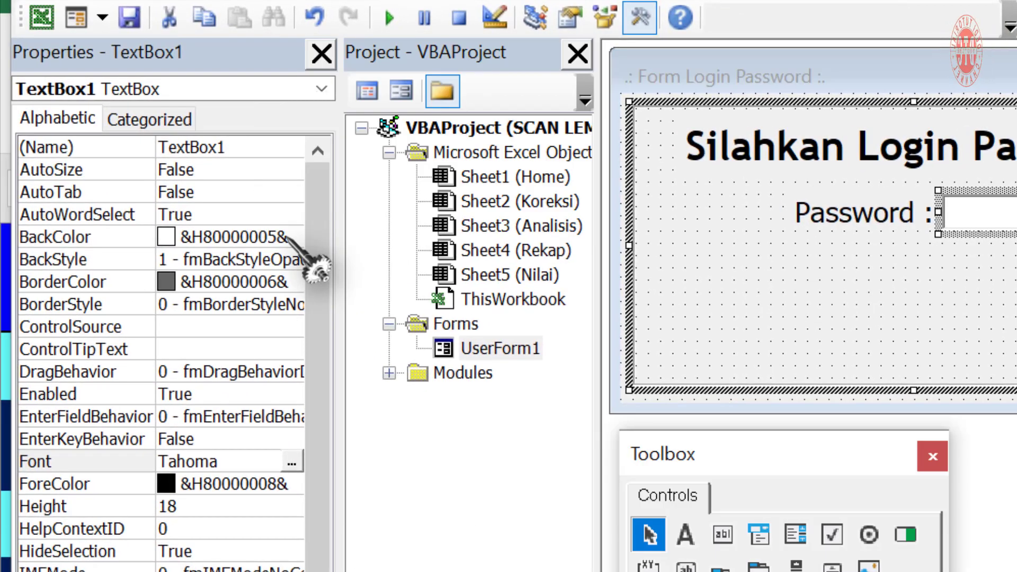
pyautogui.click(296, 259)
pyautogui.click(344, 259)
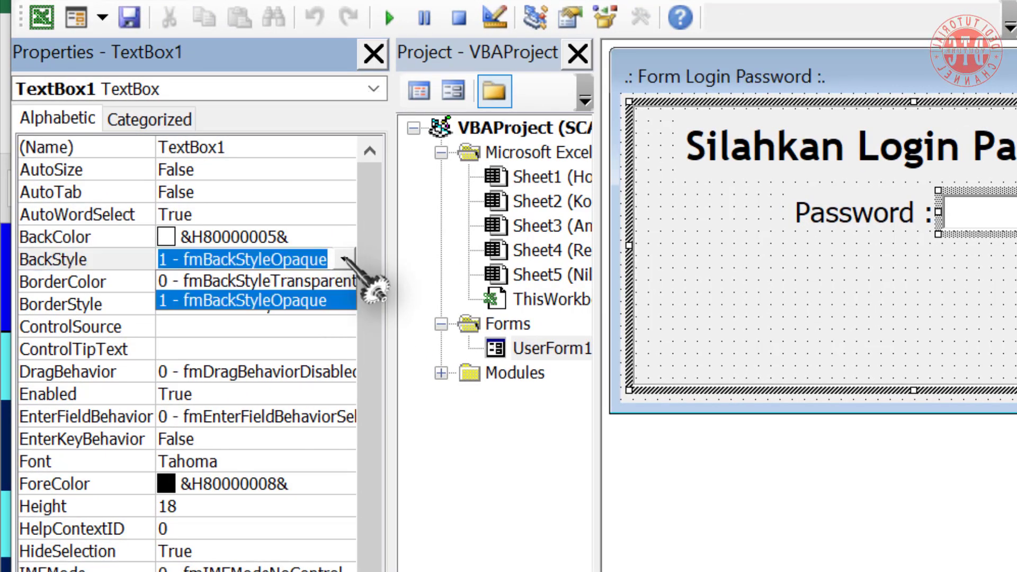
pyautogui.click(328, 281)
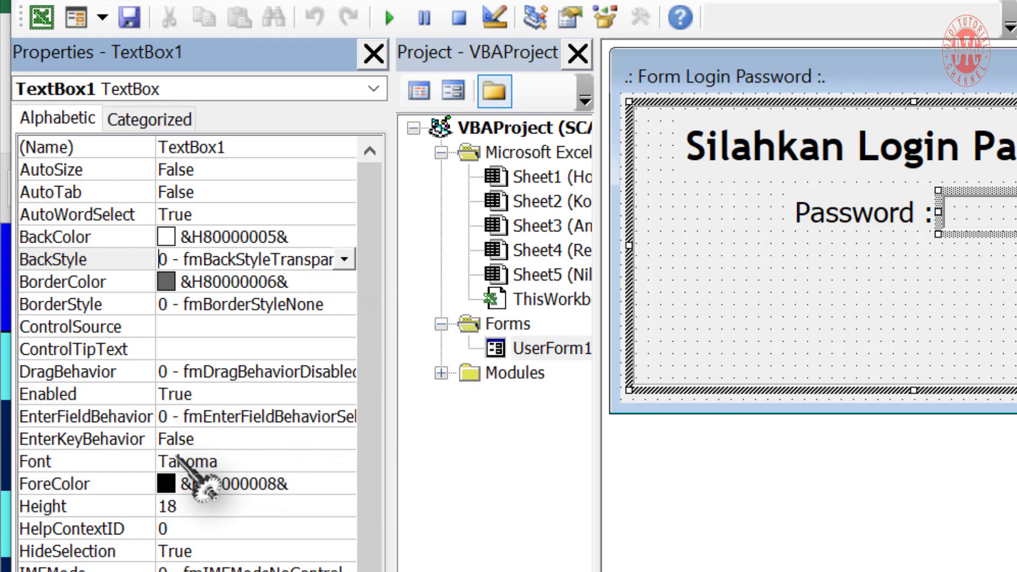
# - Set the text box font size to 14
pyautogui.click(349, 460)
pyautogui.click(349, 462)
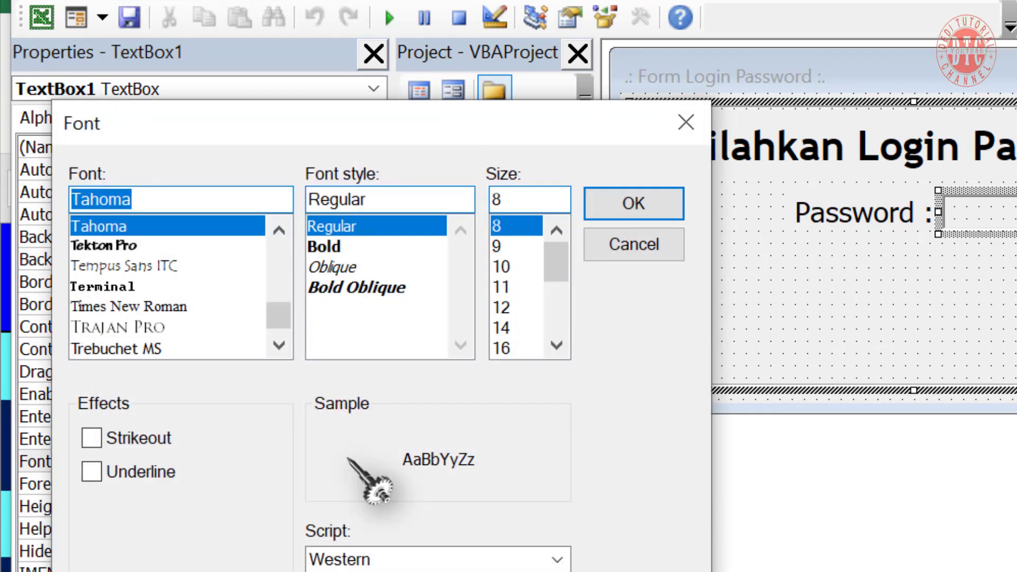
pyautogui.click(511, 327)
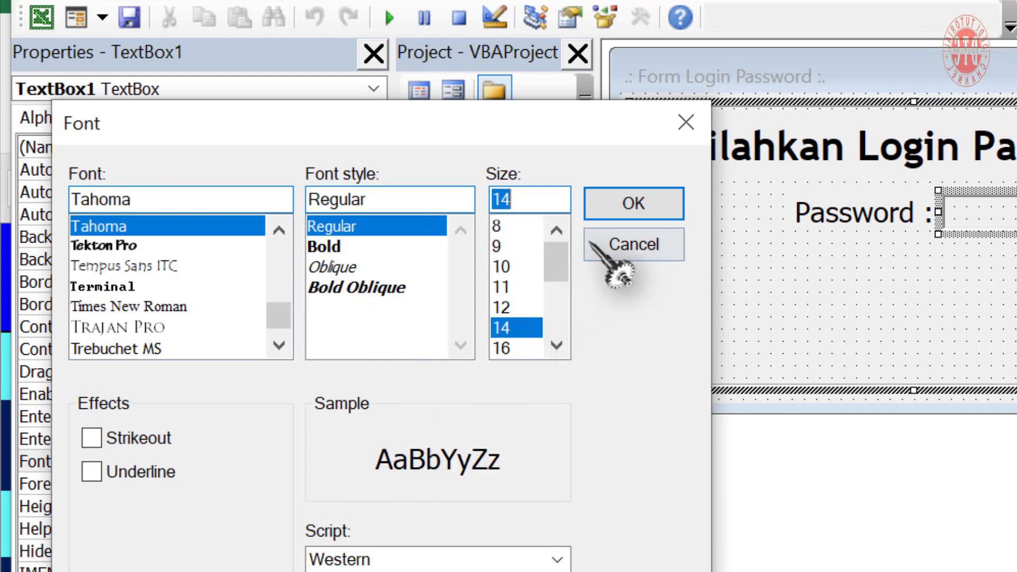
pyautogui.click(642, 198)
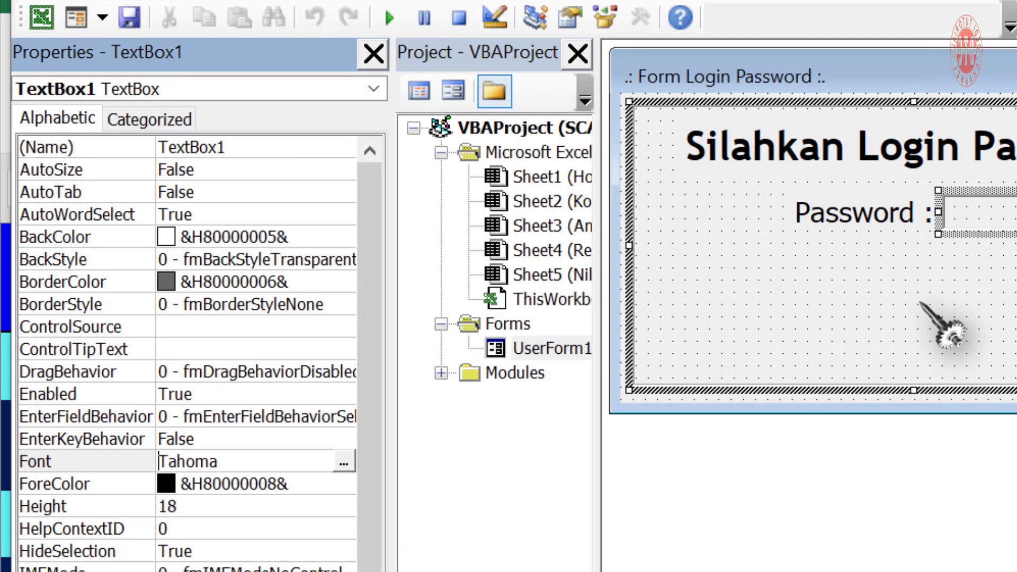
# - Give the text box a single-line border coloured white
pyautogui.click(333, 306)
pyautogui.click(343, 305)
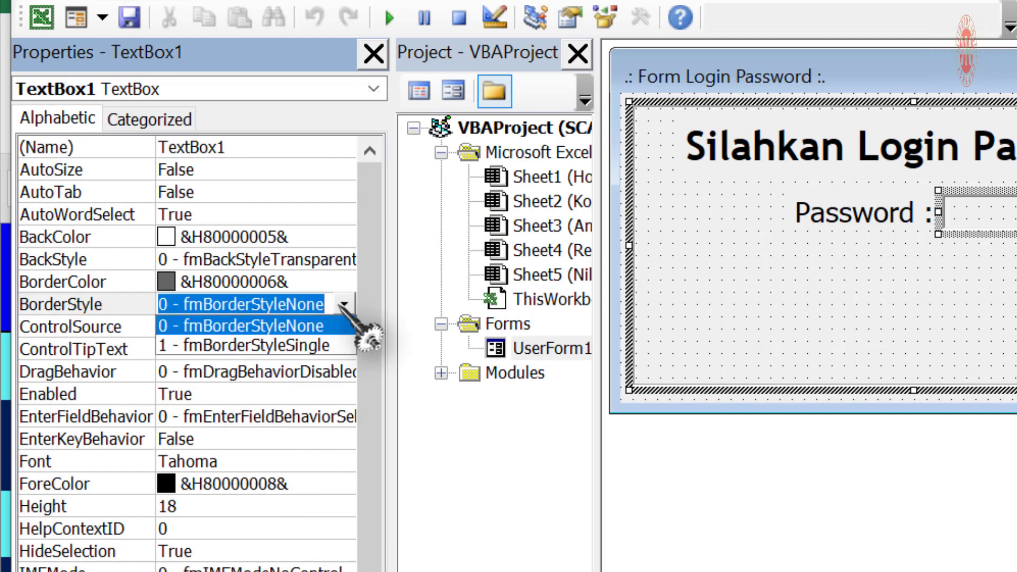
pyautogui.click(287, 346)
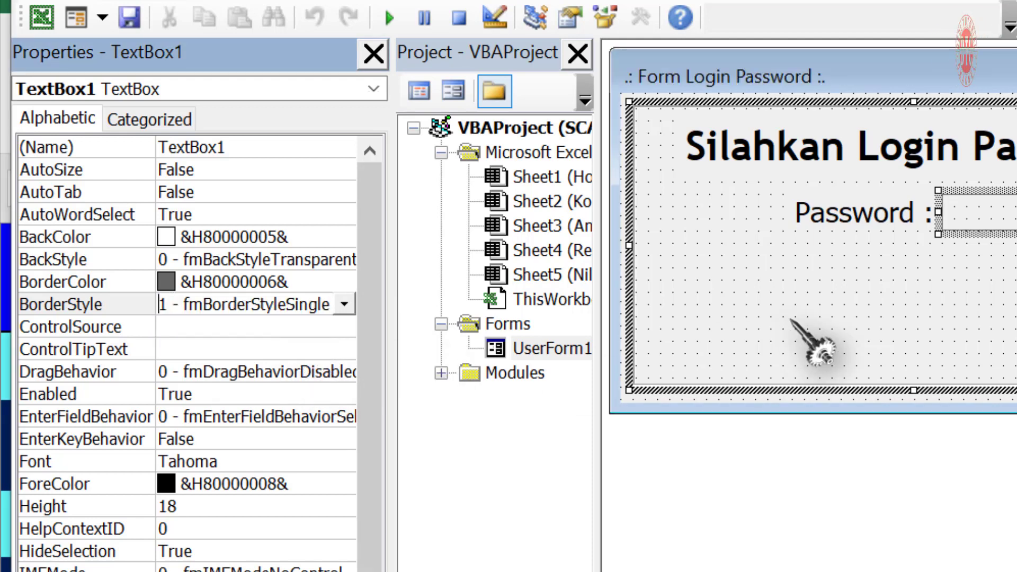
pyautogui.click(347, 280)
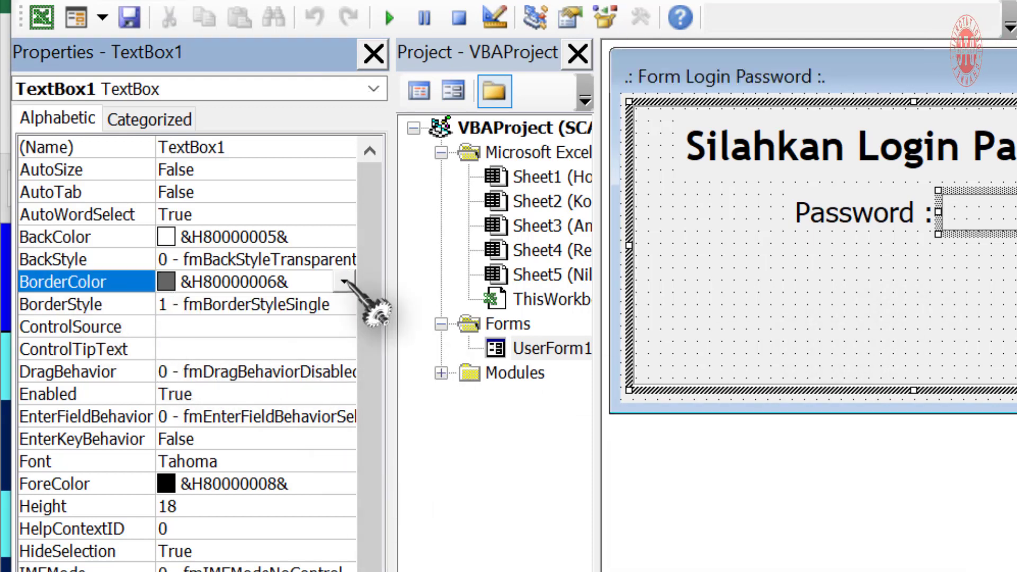
pyautogui.click(344, 282)
pyautogui.click(106, 309)
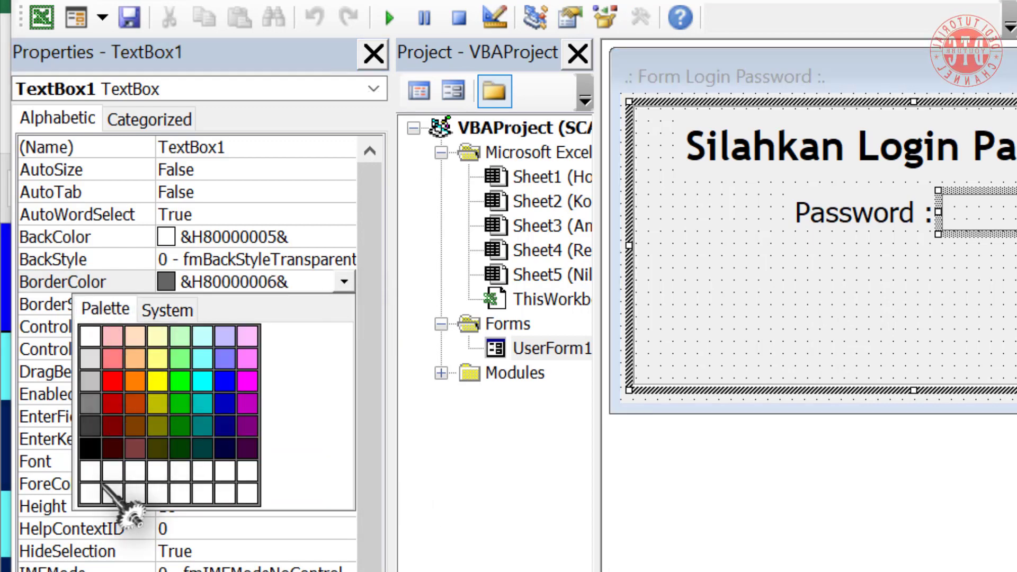
pyautogui.click(90, 471)
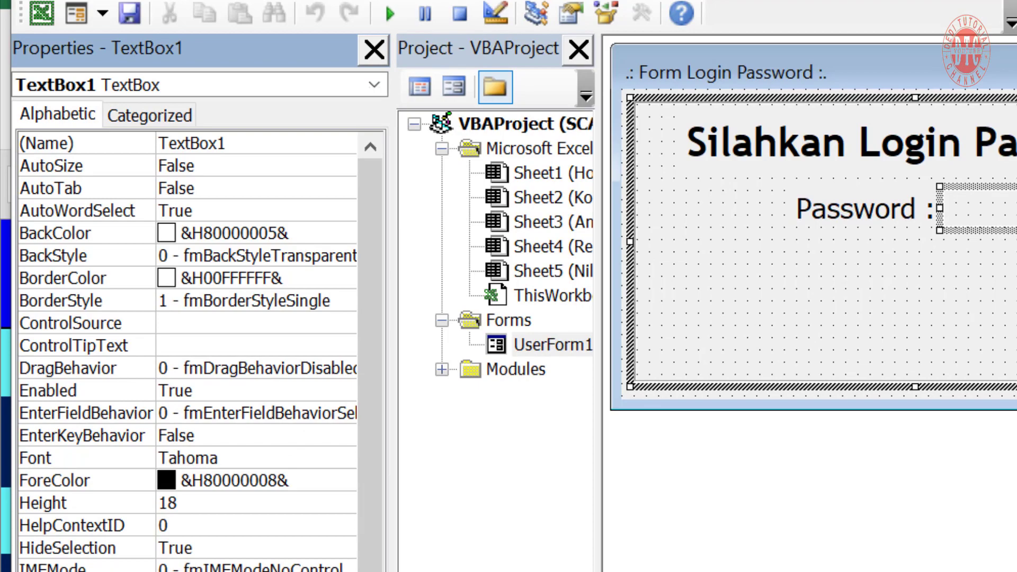
# - Set the password masking character to '*' and pick a new text colour from the Palette
pyautogui.scroll(-3, 212, 371)
pyautogui.click(229, 419)
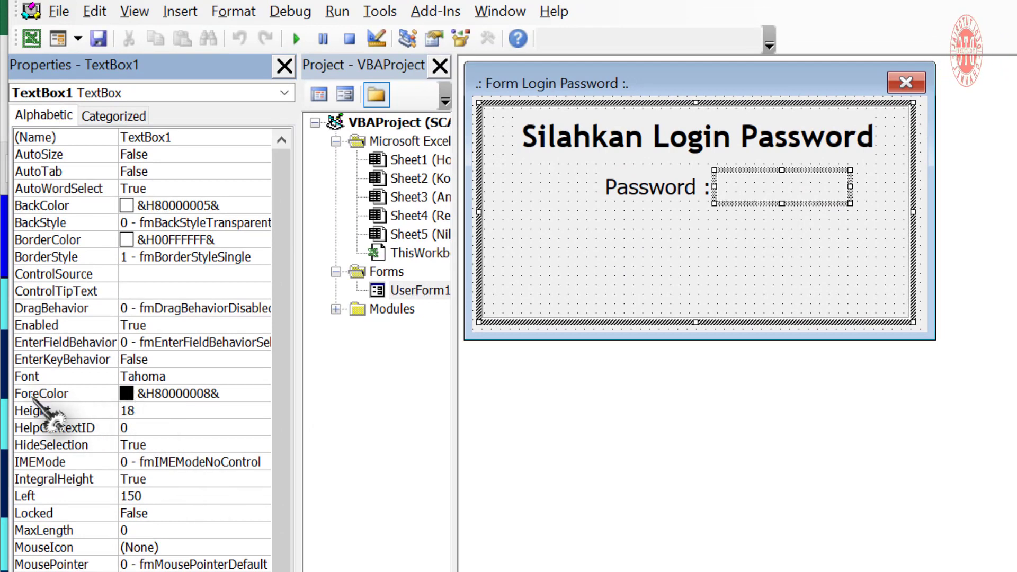
pyautogui.click(259, 393)
pyautogui.click(262, 393)
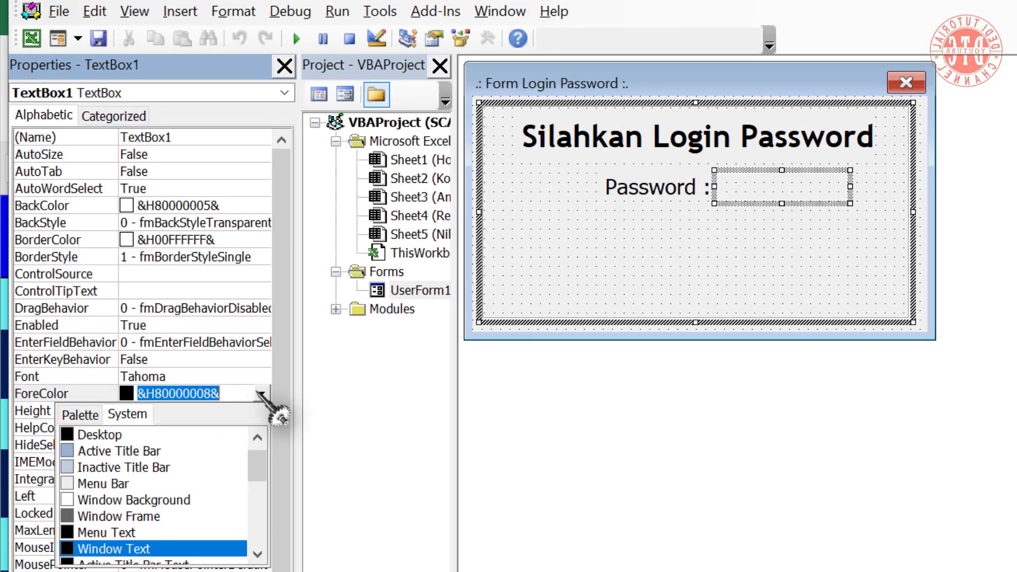
pyautogui.click(79, 414)
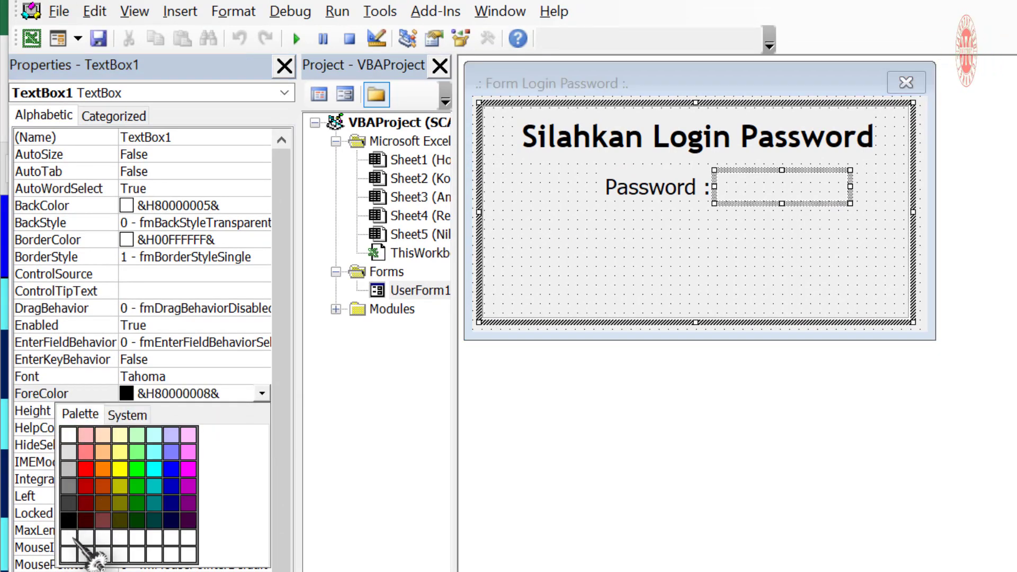
pyautogui.click(73, 536)
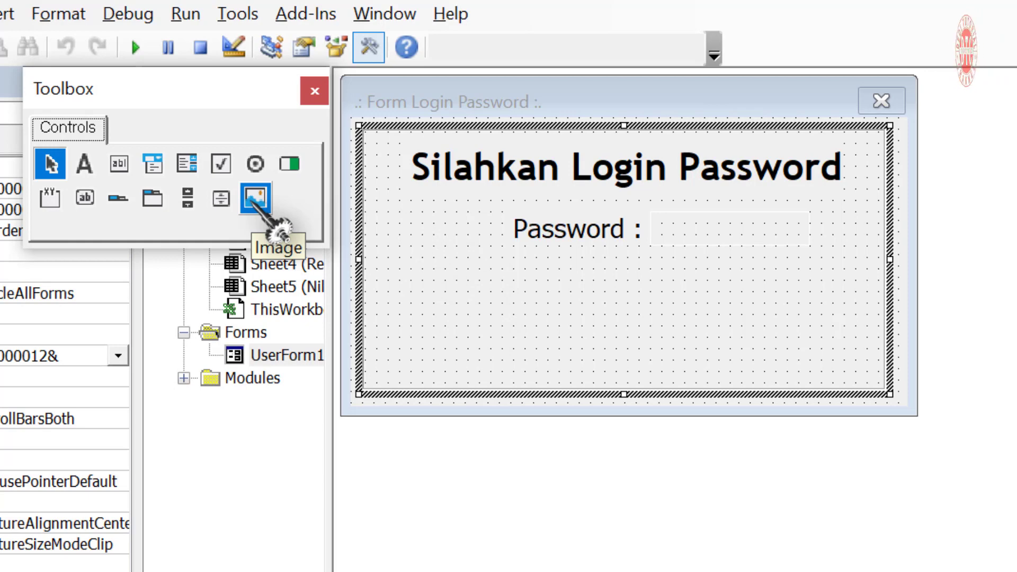
# - Draw an Image control left of the Password label and browse for its Picture
pyautogui.click(254, 200)
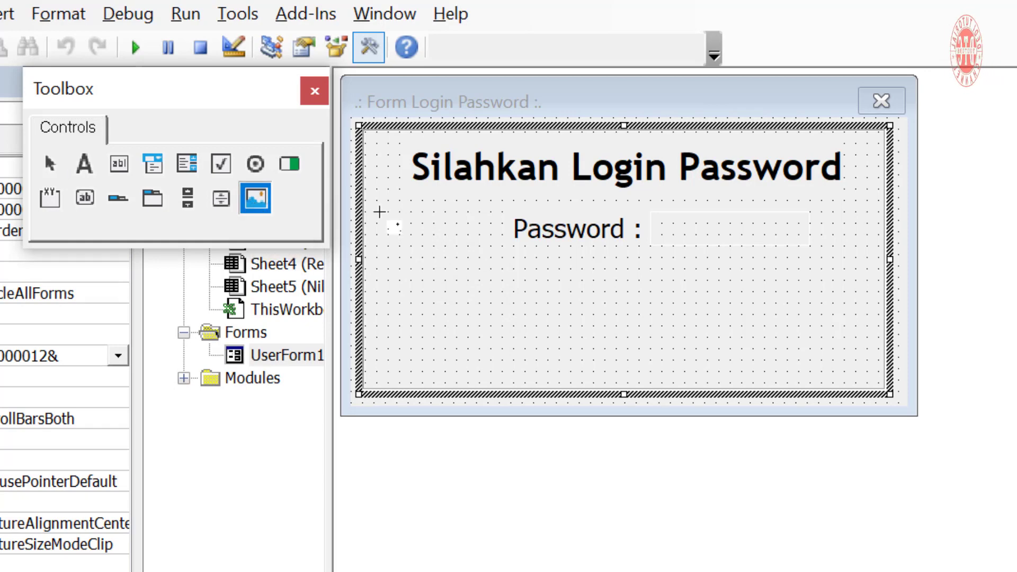
pyautogui.moveTo(377, 212); pyautogui.dragTo(497, 305)
pyautogui.moveTo(497, 359); pyautogui.dragTo(501, 361)
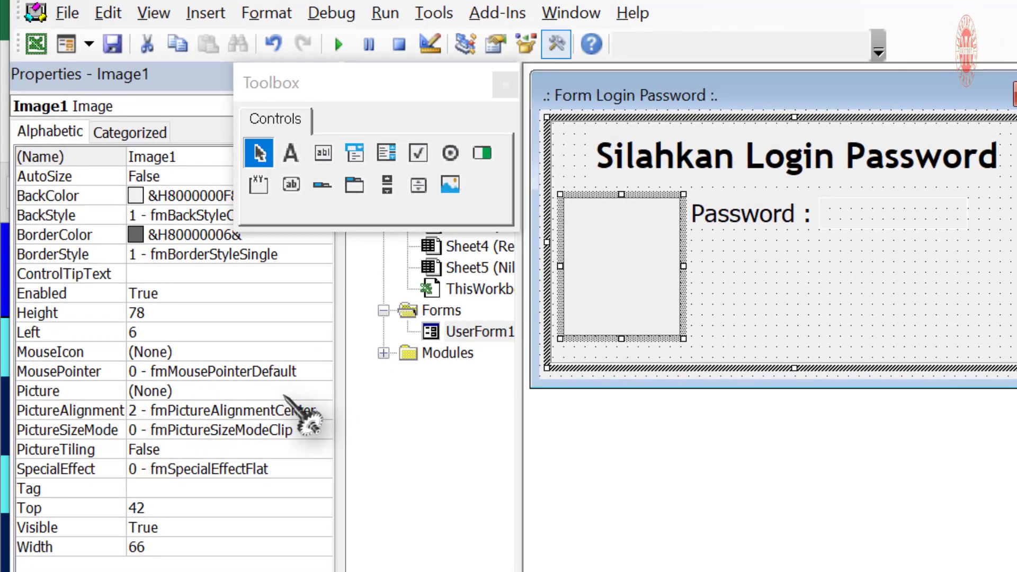
pyautogui.click(319, 391)
pyautogui.click(320, 392)
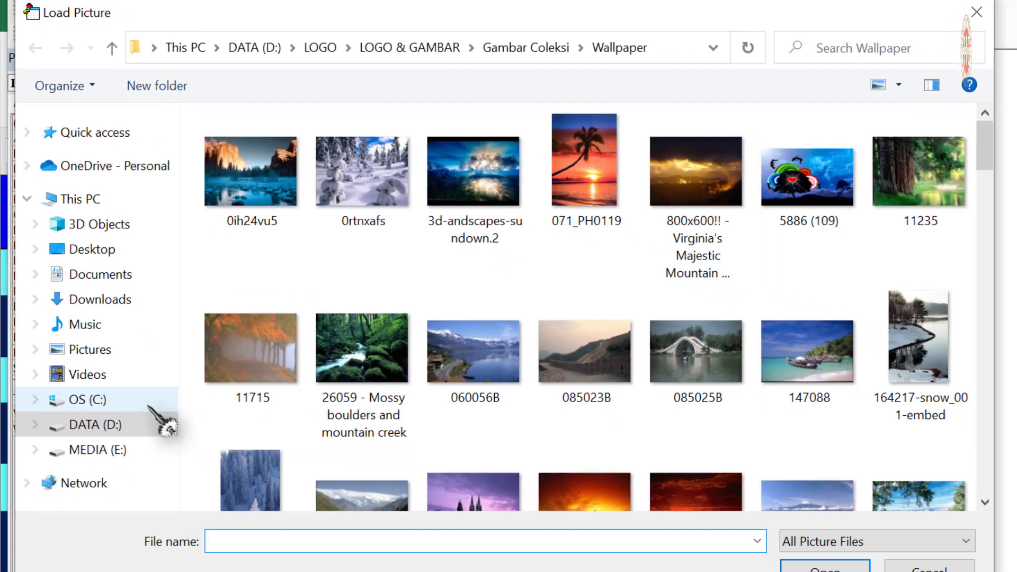
# - Load keys picture B from the MEDIA (E:) gembok folder into the image box
pyautogui.click(87, 404)
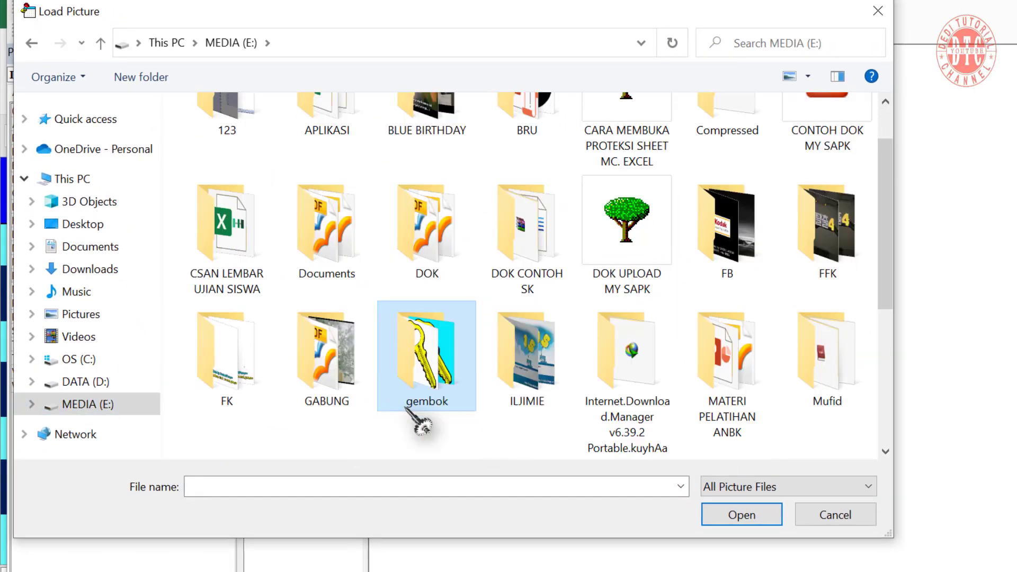
pyautogui.doubleClick(415, 409)
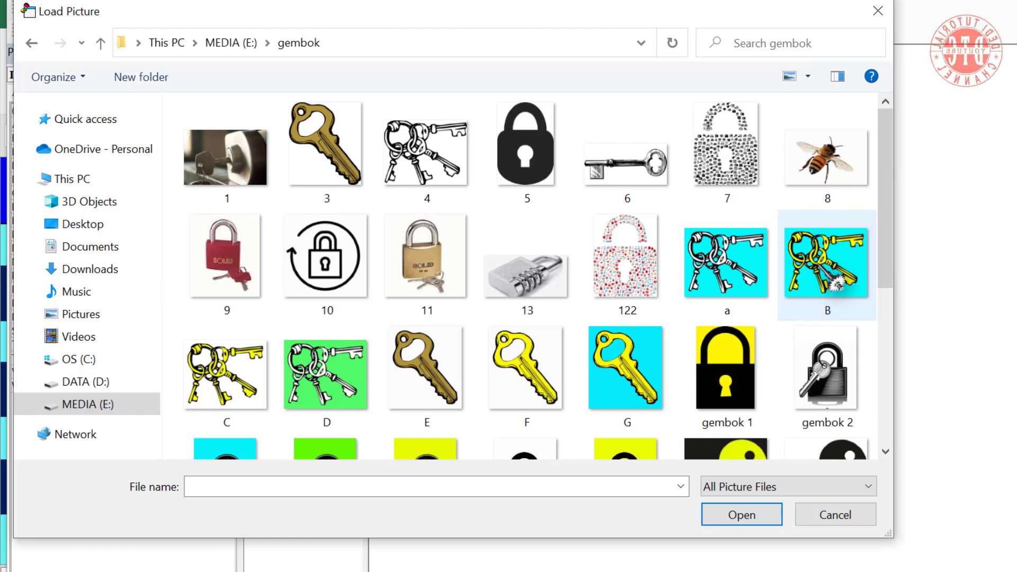
pyautogui.click(836, 285)
pyautogui.click(741, 516)
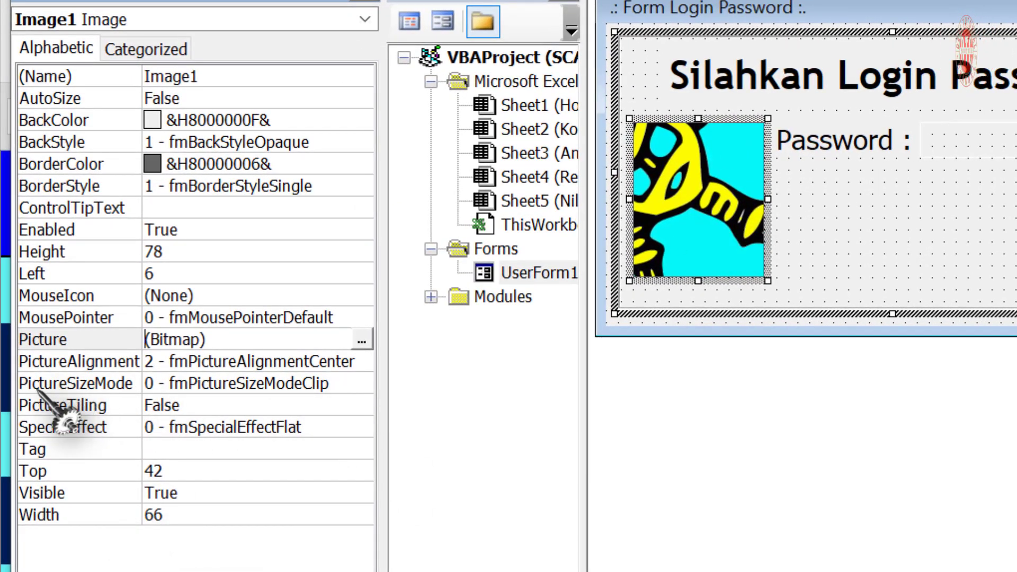
# - Set PictureSizeMode to stretch so the keys picture fills the box
pyautogui.click(358, 382)
pyautogui.click(362, 383)
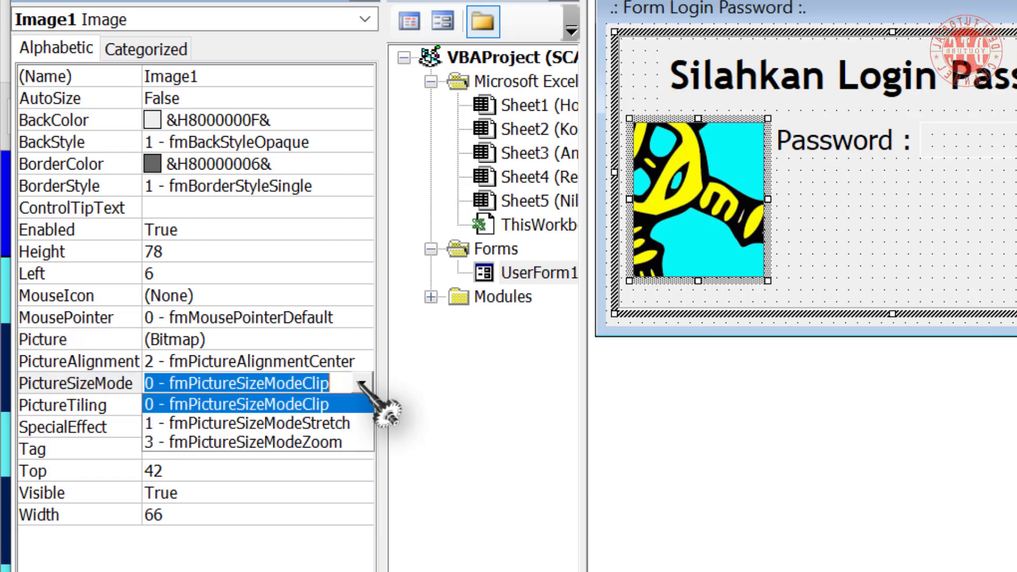
pyautogui.click(331, 422)
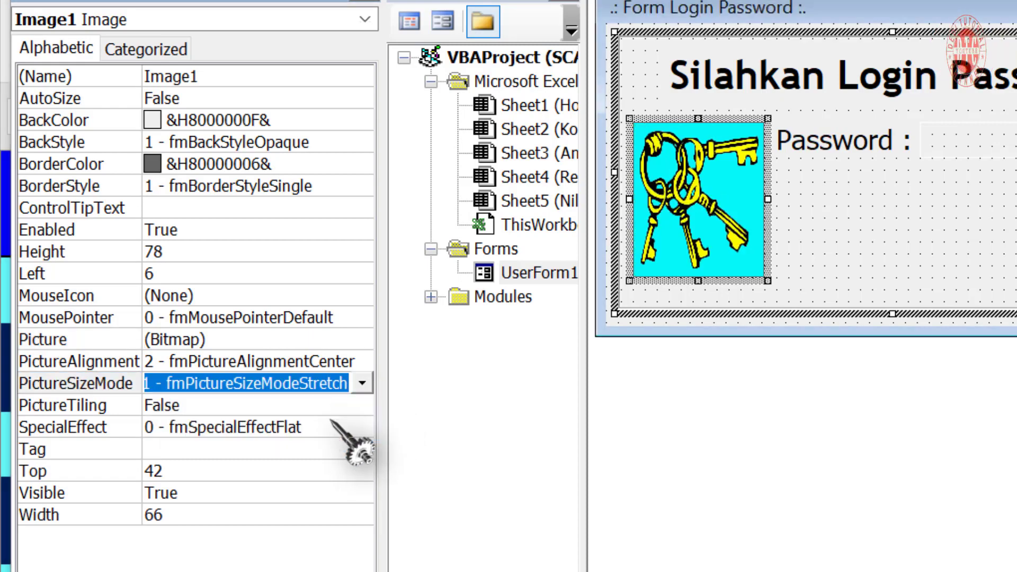
pyautogui.click(813, 235)
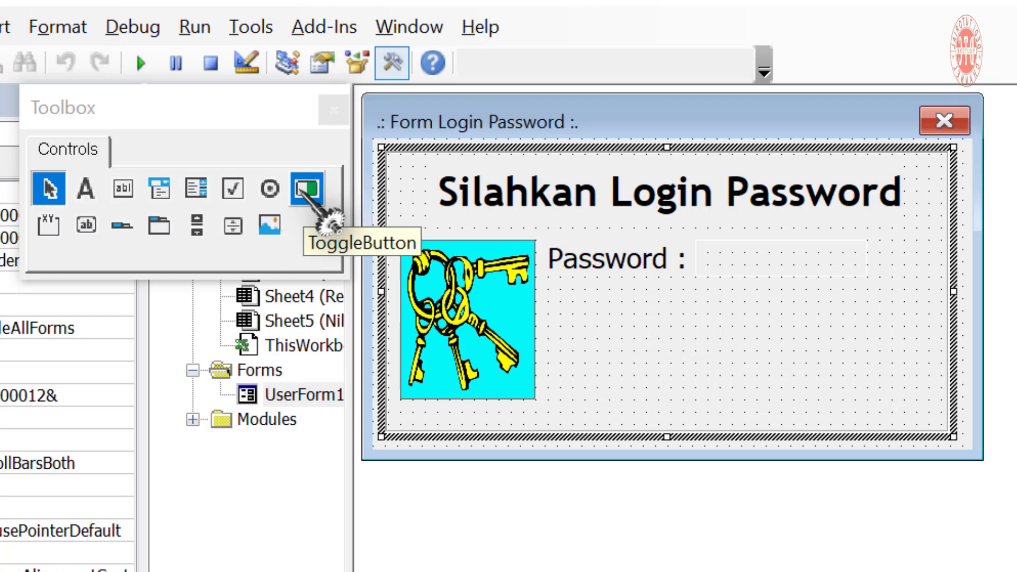
# - Draw a toggle button below the Password label and name it BtnLogin
pyautogui.click(310, 195)
pyautogui.moveTo(556, 323); pyautogui.dragTo(637, 379)
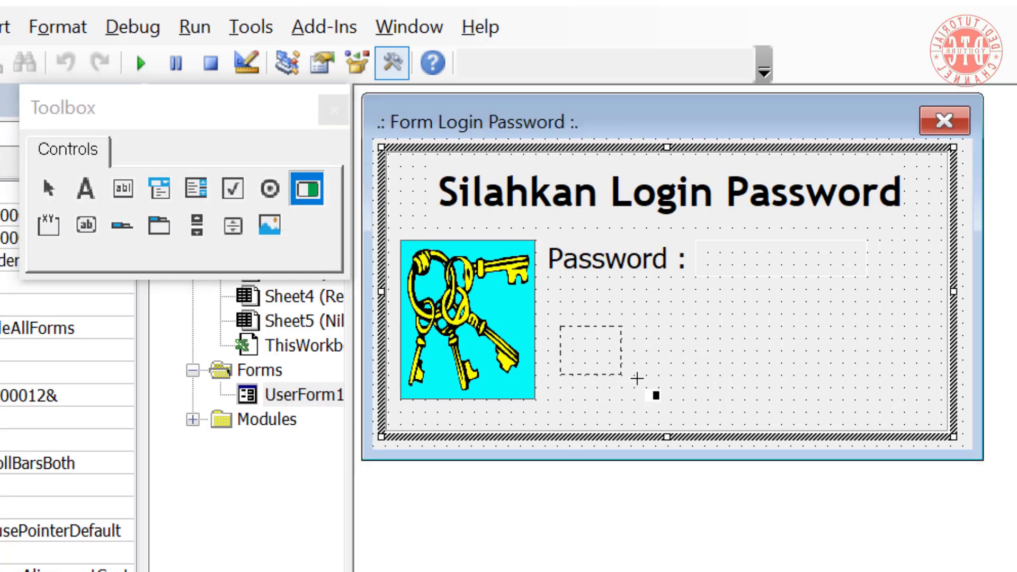
pyautogui.moveTo(700, 382); pyautogui.dragTo(699, 381)
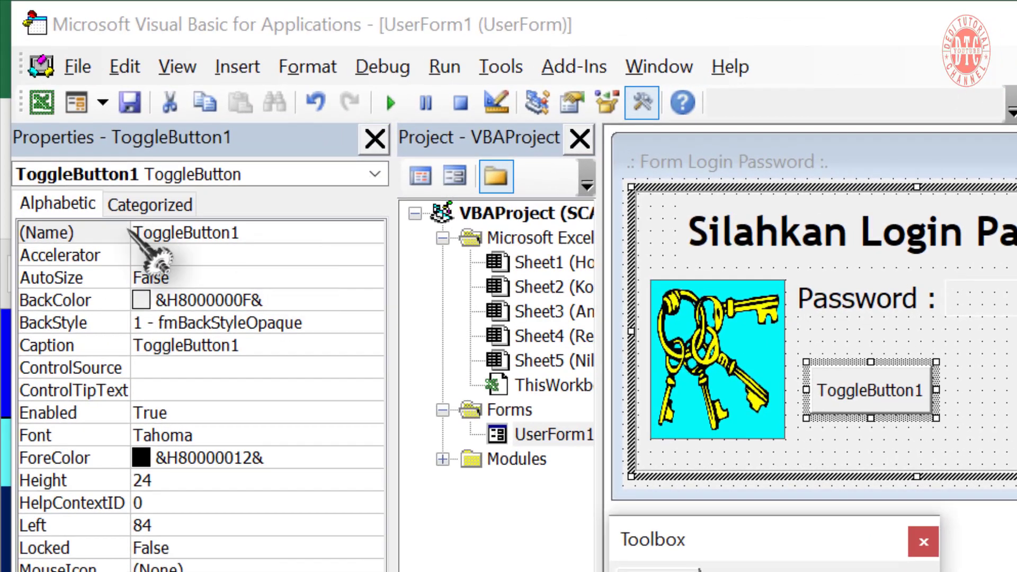
pyautogui.click(259, 233)
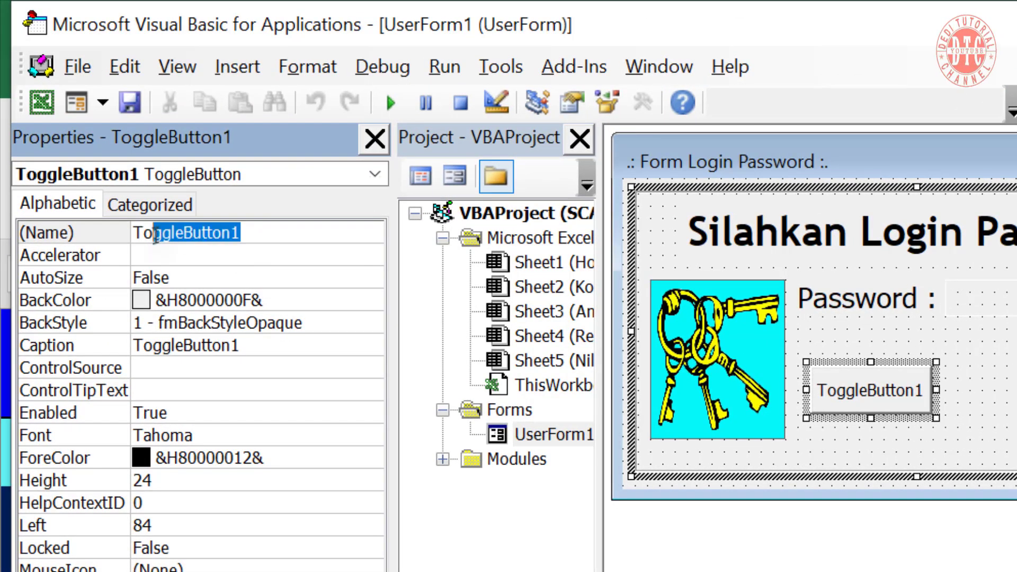
pyautogui.moveTo(155, 234); pyautogui.dragTo(133, 235)
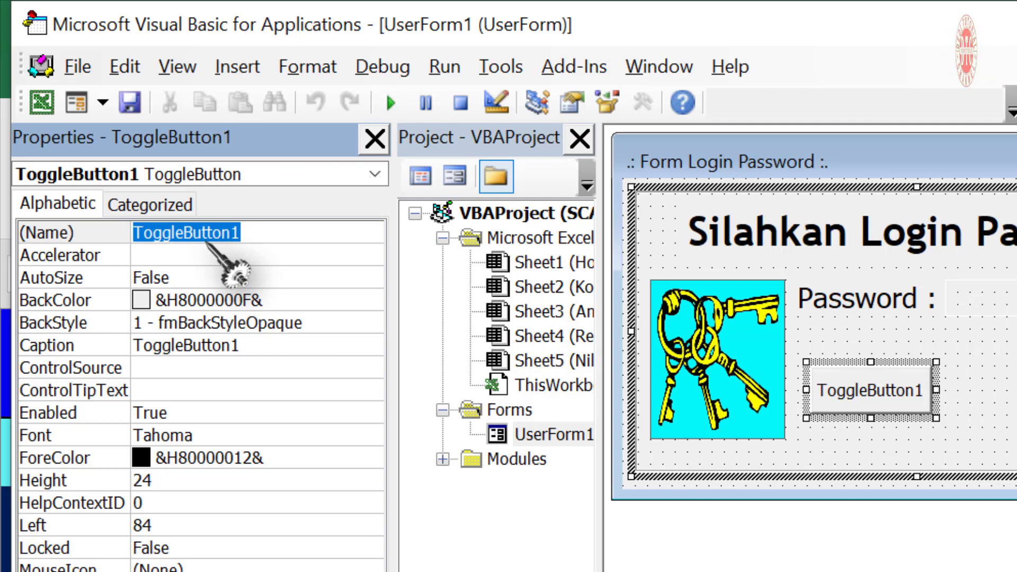
pyautogui.write('BtnLogin')
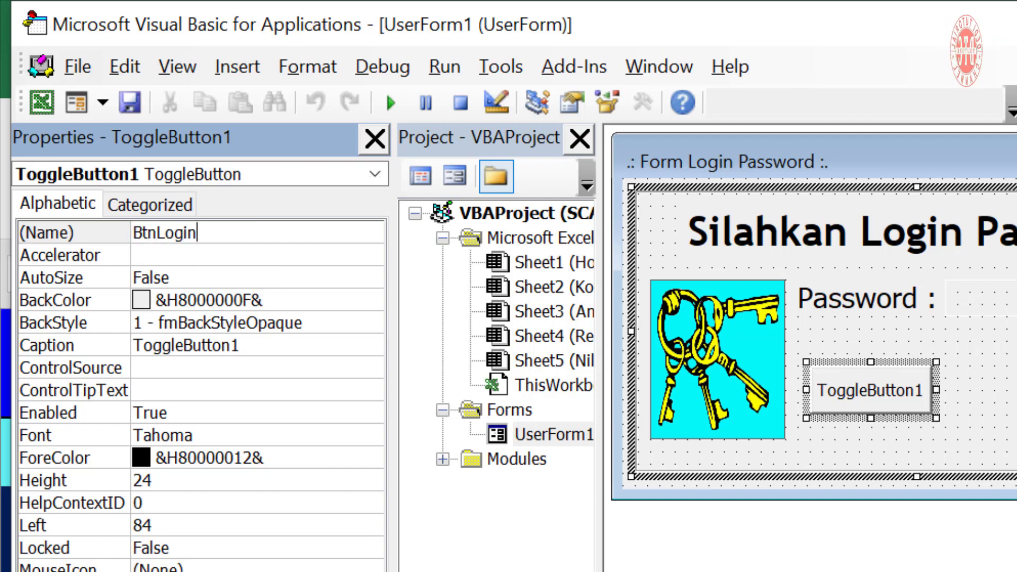
pyautogui.click(289, 345)
# - Caption the button Login in bold 14-point Tahoma
pyautogui.moveTo(289, 346); pyautogui.dragTo(127, 346)
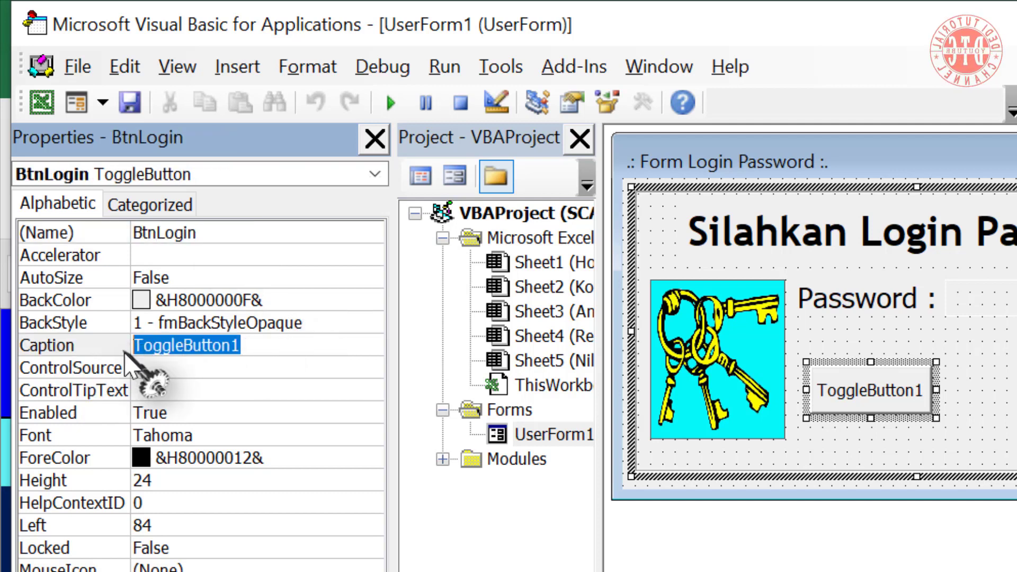
pyautogui.write('Login')
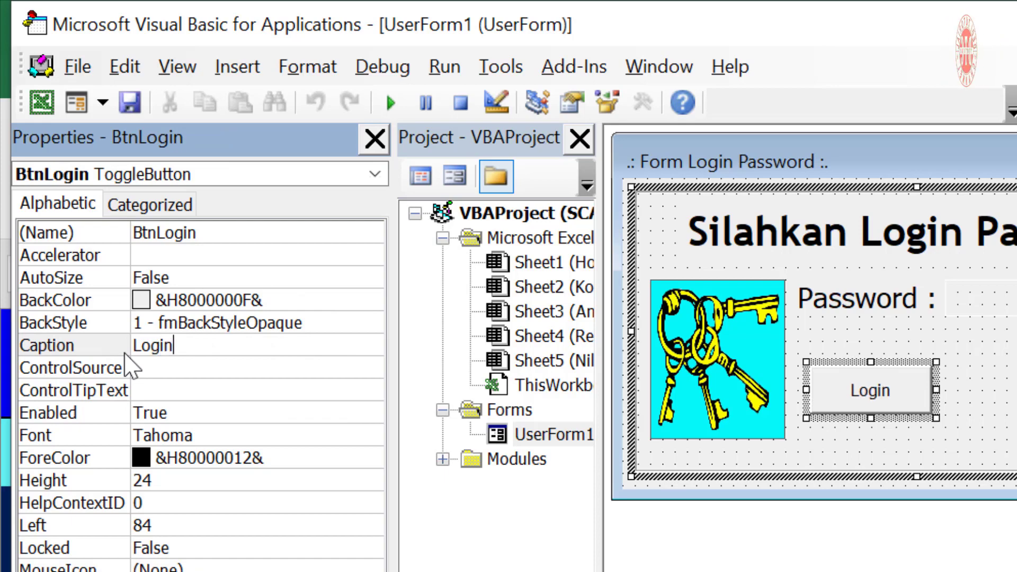
pyautogui.click(361, 435)
pyautogui.click(378, 434)
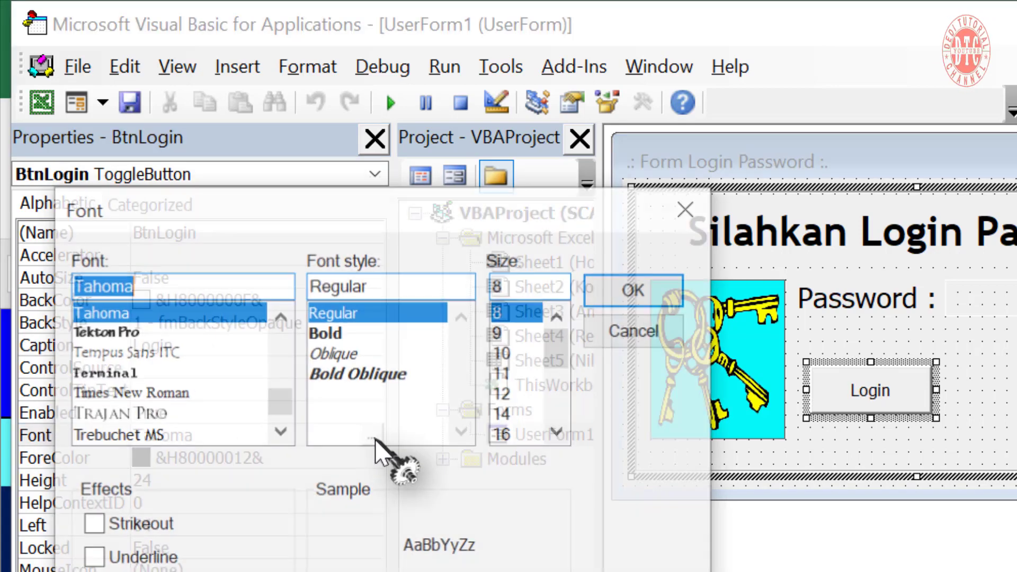
pyautogui.click(628, 290)
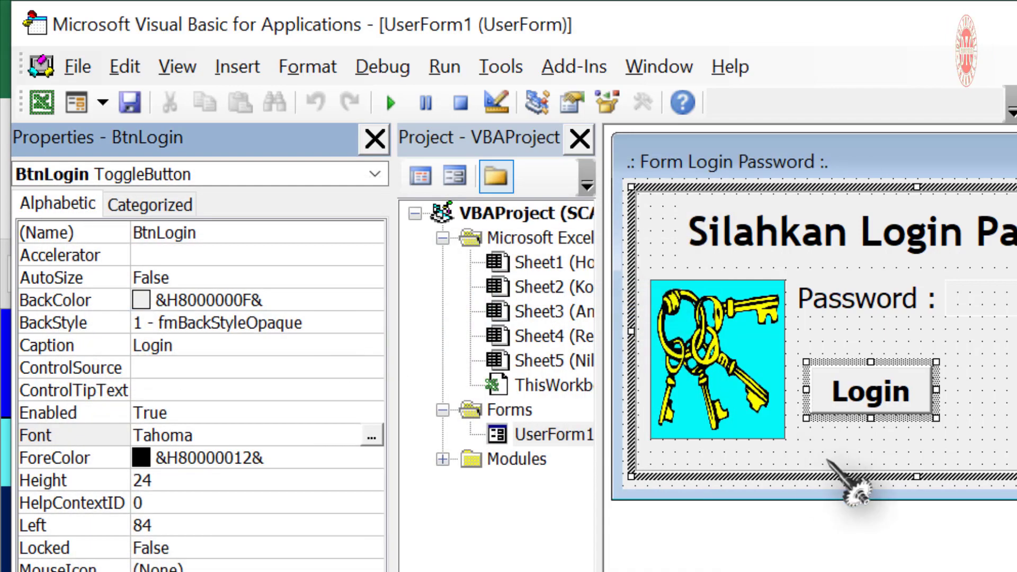
pyautogui.click(953, 408)
pyautogui.click(912, 385)
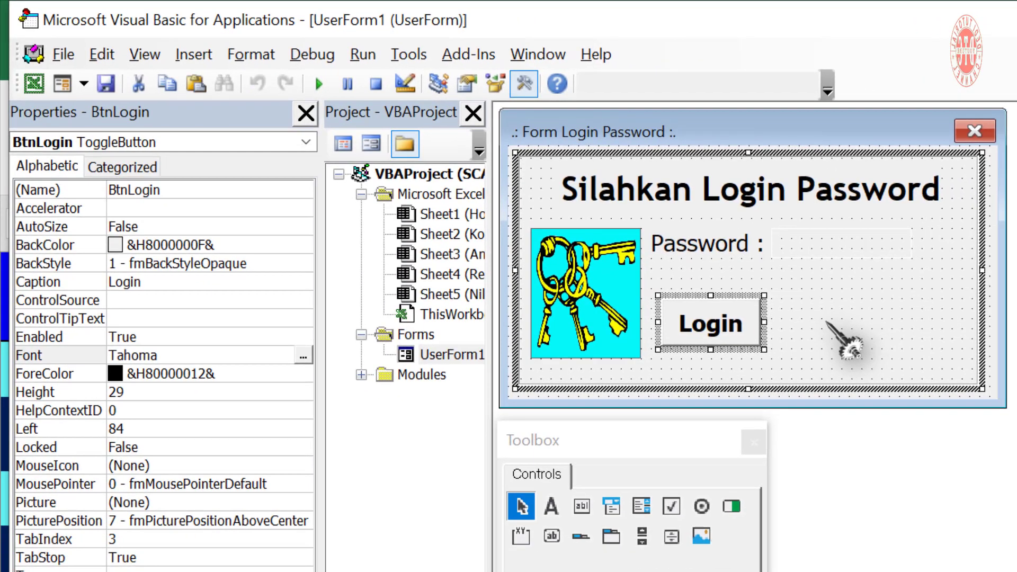
# - Paste a copy of the Login button into the frame and move it right
pyautogui.click(826, 322)
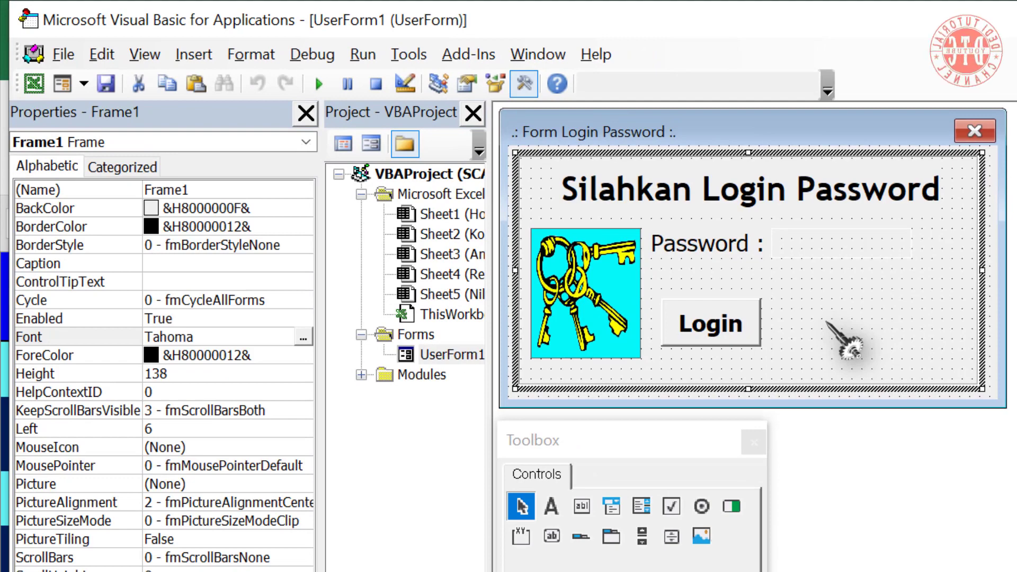
pyautogui.hotkey('ctrl', 'v')
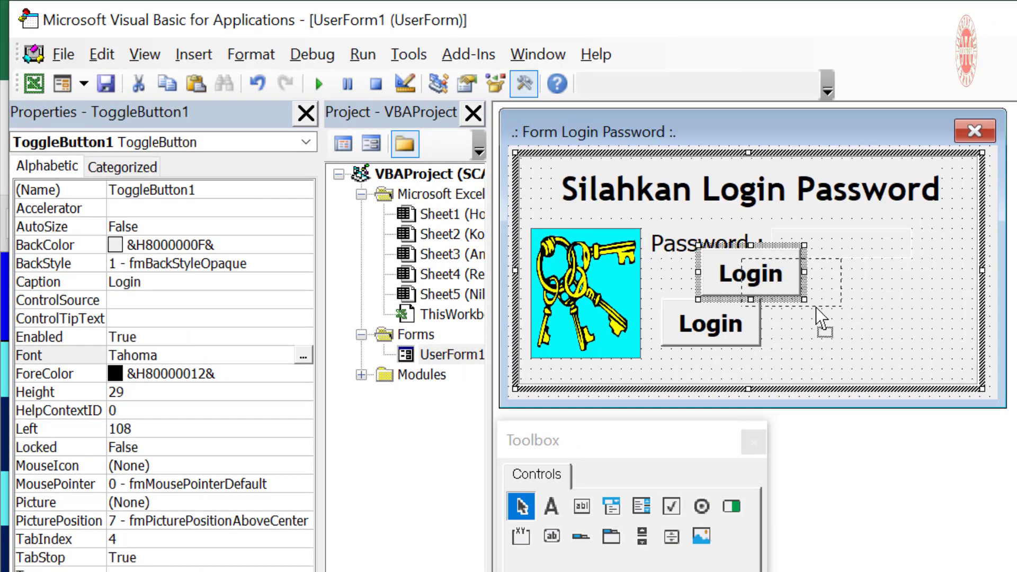
pyautogui.moveTo(846, 351); pyautogui.dragTo(850, 356)
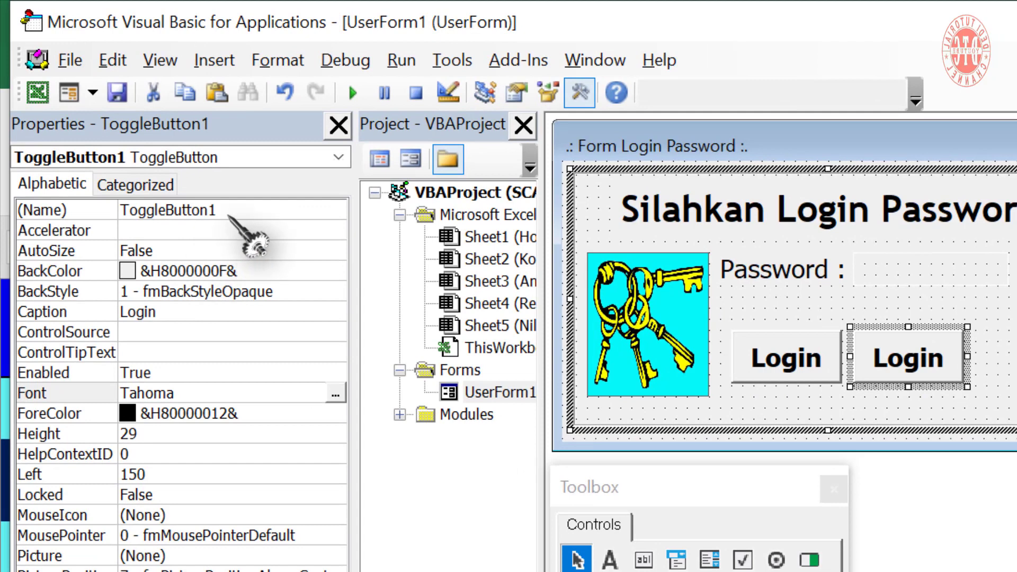
# - Rename the copy BtnExit with the caption Exit
pyautogui.click(118, 210)
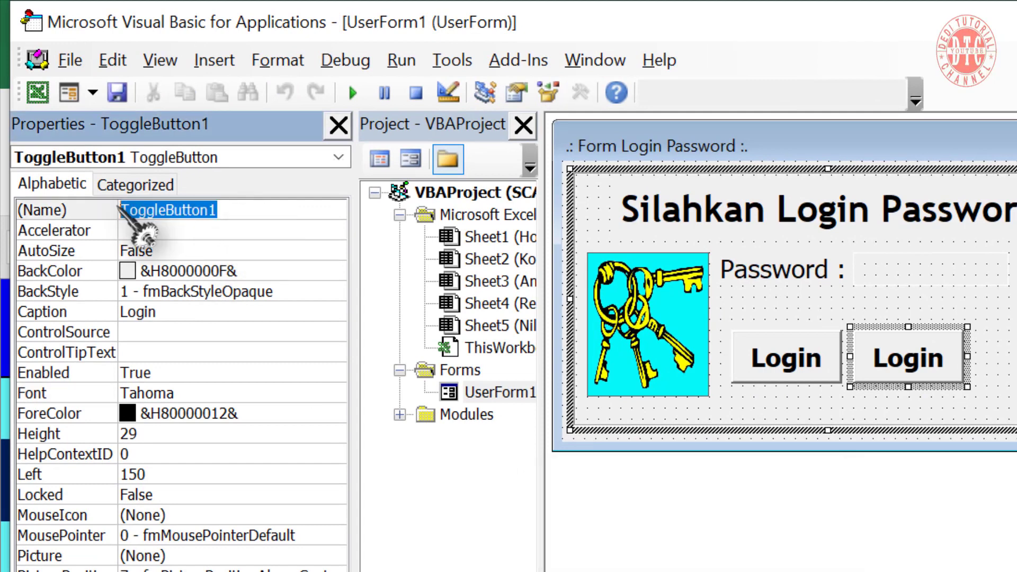
pyautogui.write('BtnEx')
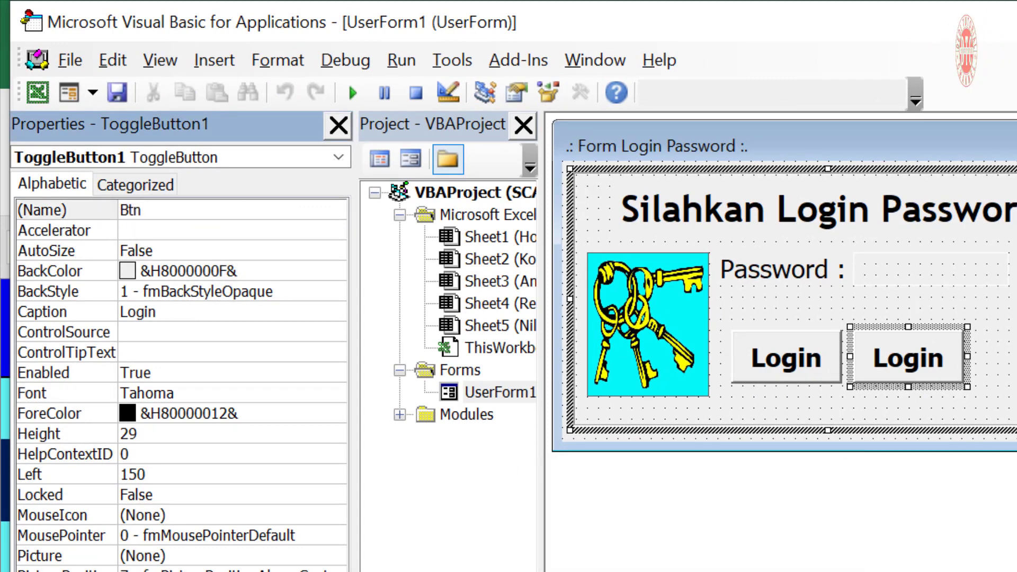
pyautogui.write('it')
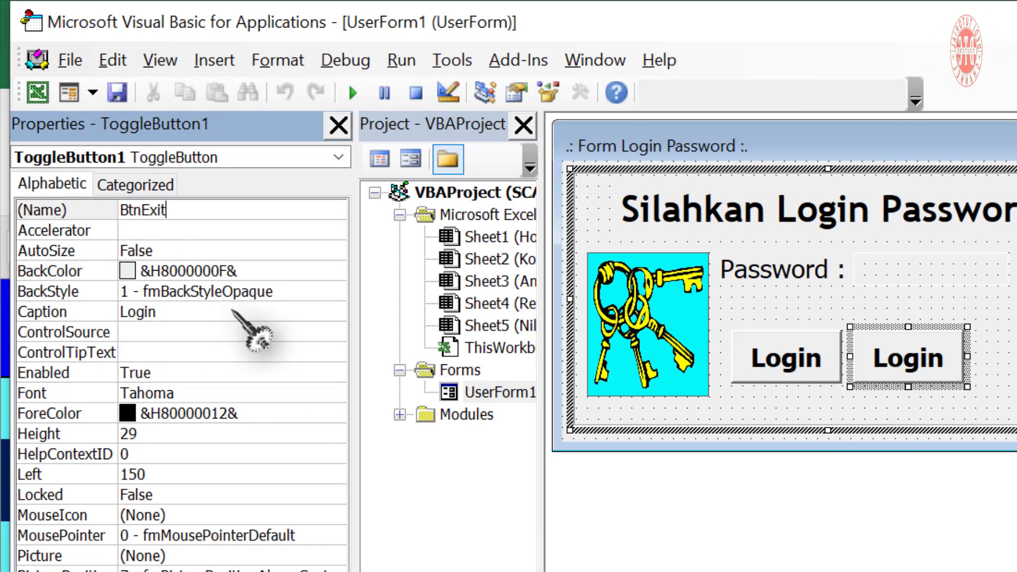
pyautogui.click(234, 311)
pyautogui.write('Exit')
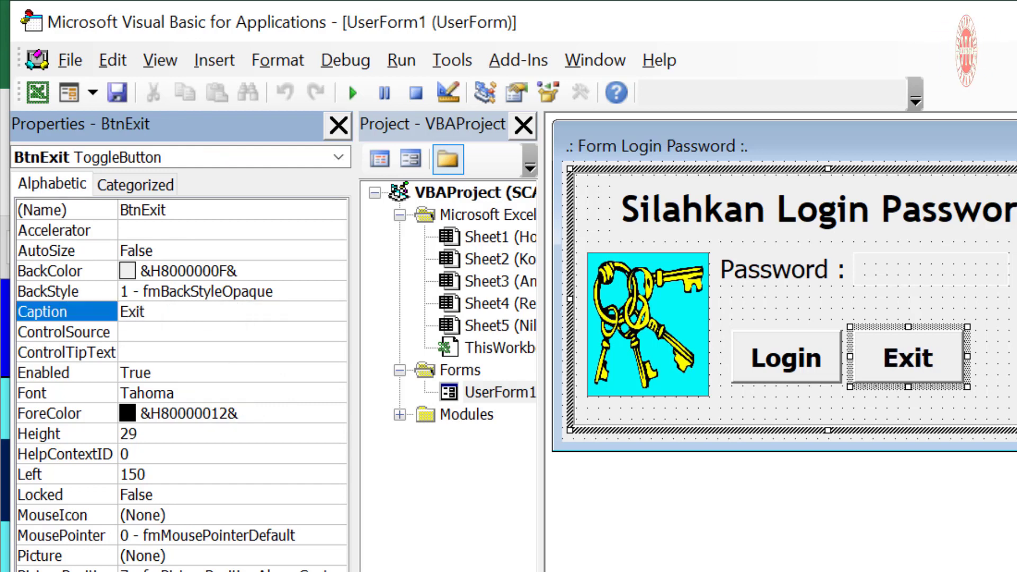
pyautogui.click(778, 365)
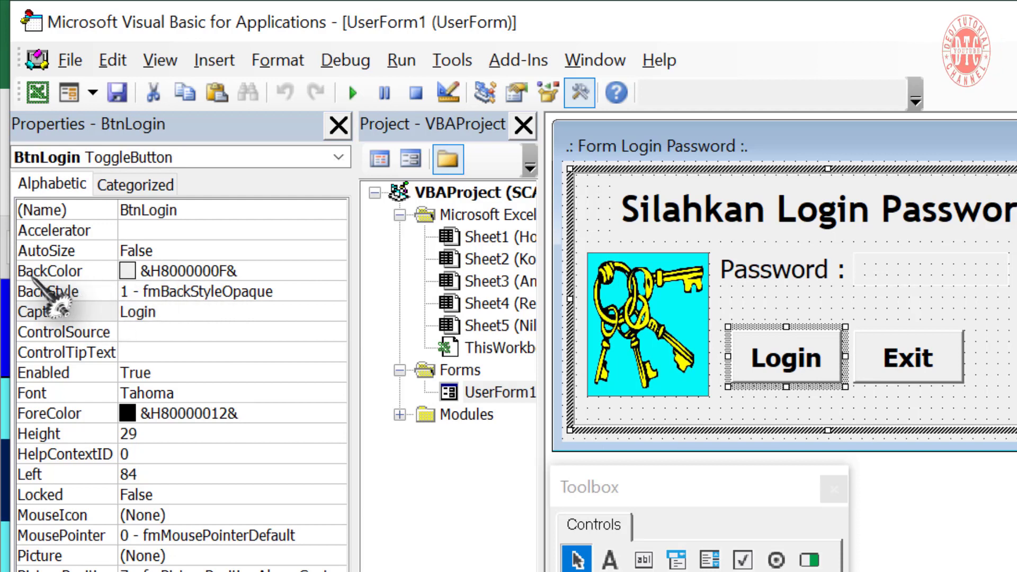
# - Make the Login button blue with white text
pyautogui.click(337, 270)
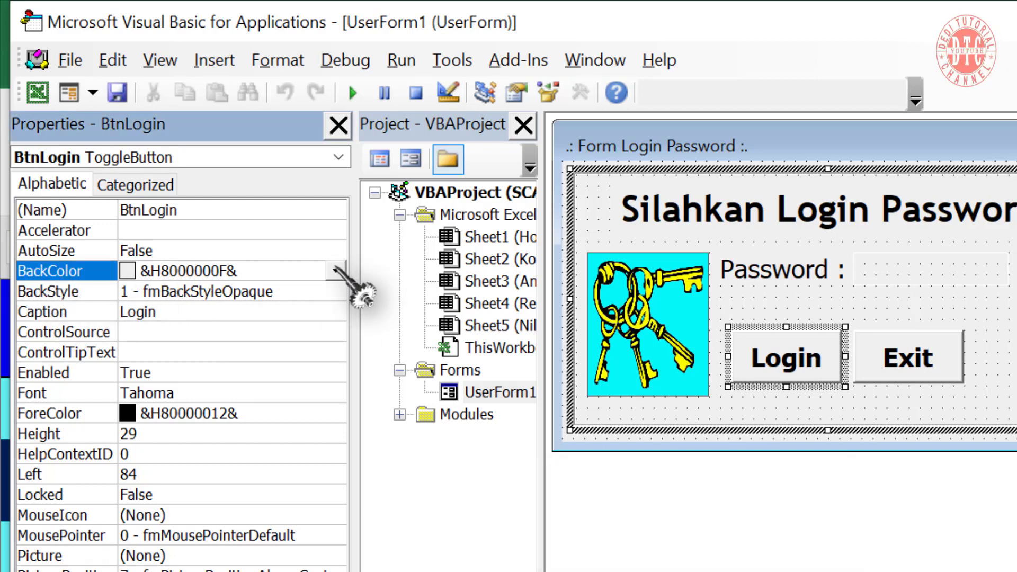
pyautogui.click(336, 271)
pyautogui.click(127, 295)
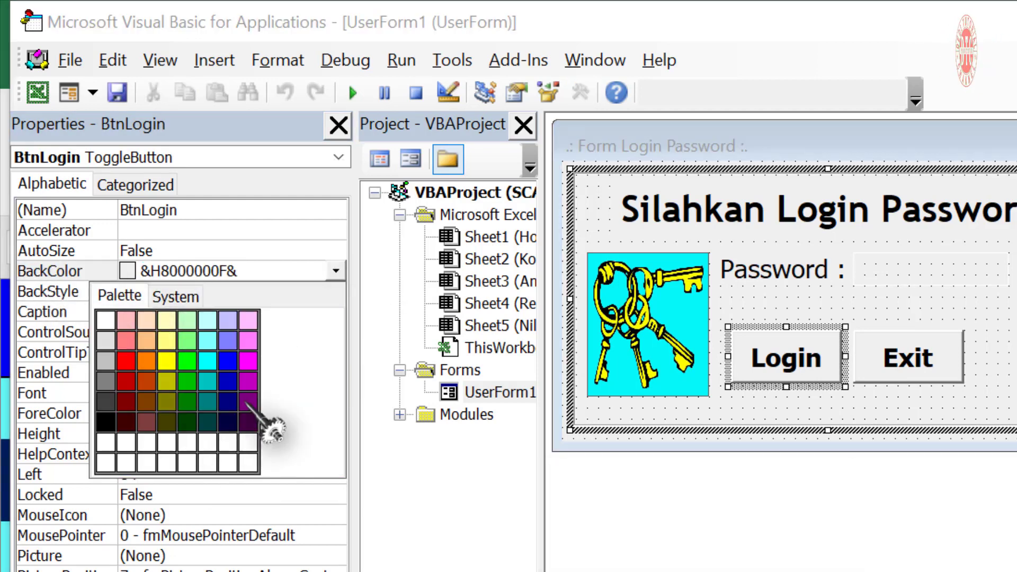
pyautogui.click(228, 361)
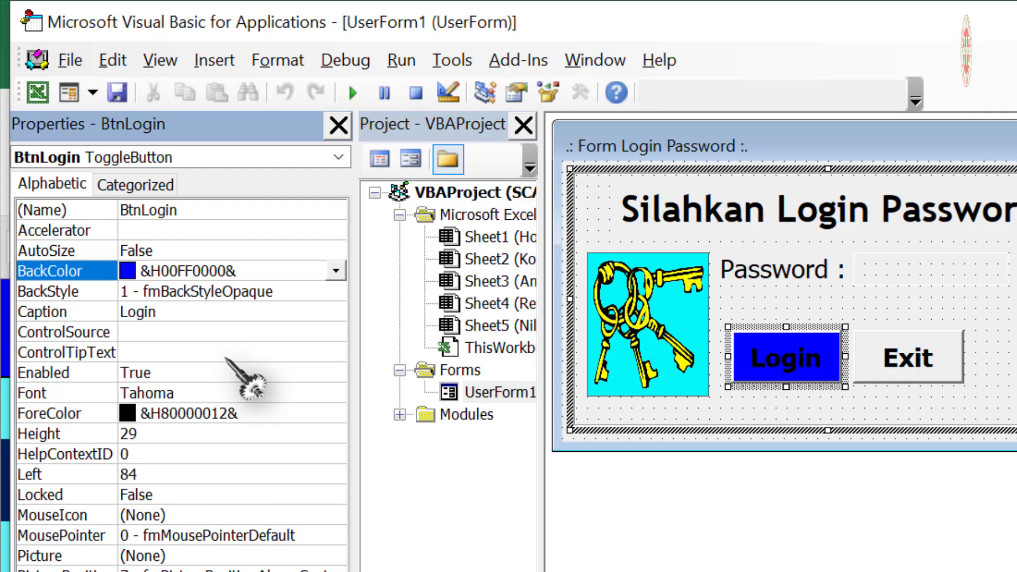
pyautogui.click(335, 413)
pyautogui.click(119, 438)
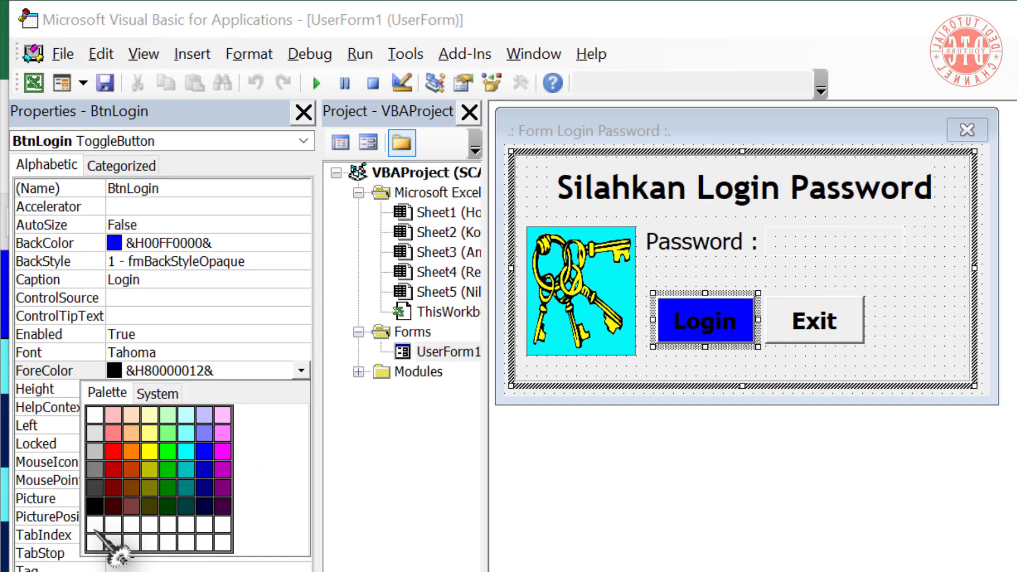
pyautogui.click(94, 524)
# - Make the Exit button red with yellow text
pyautogui.click(843, 342)
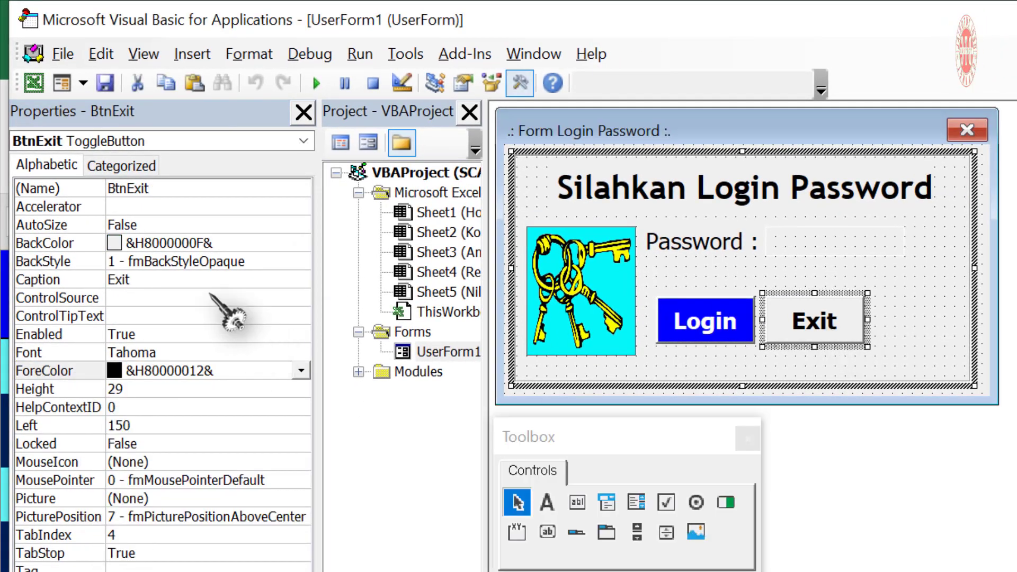
pyautogui.click(302, 242)
pyautogui.click(106, 264)
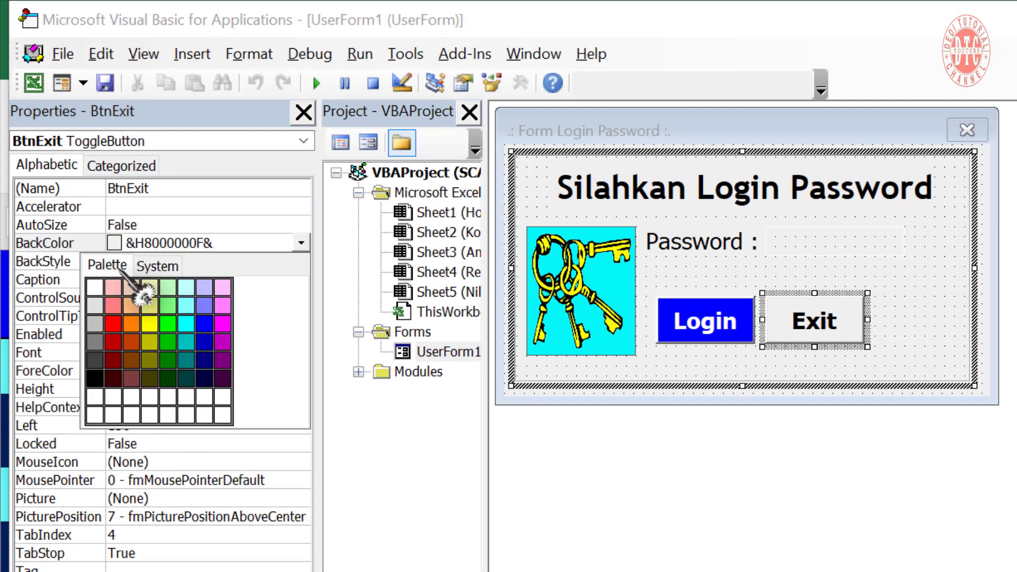
pyautogui.click(113, 323)
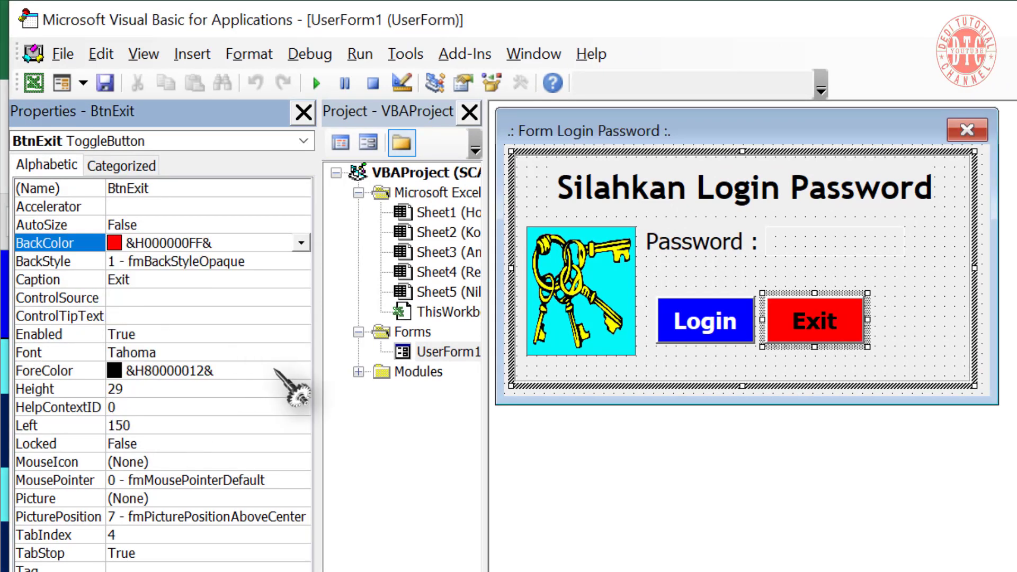
pyautogui.click(299, 371)
pyautogui.click(108, 393)
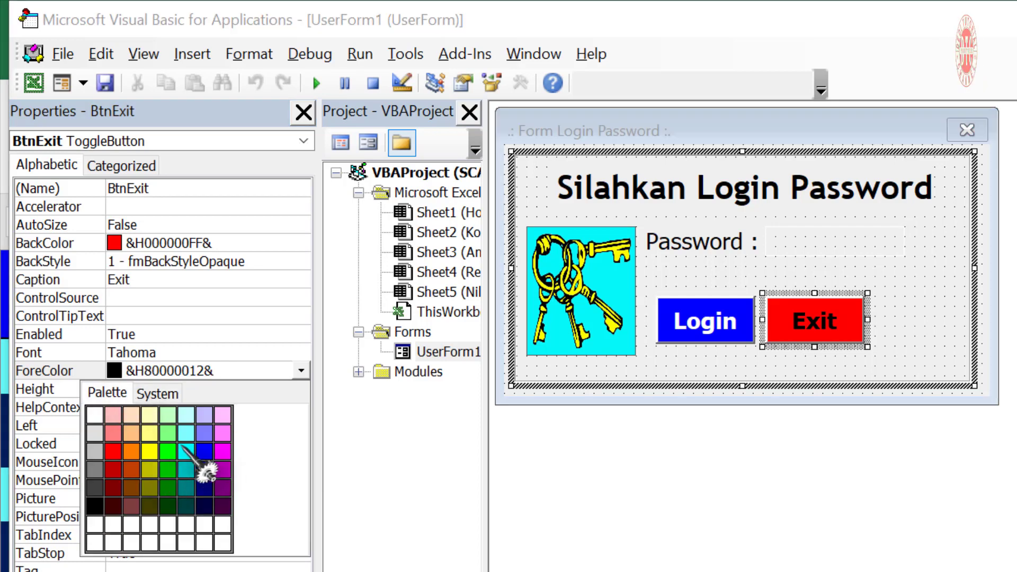
pyautogui.click(150, 451)
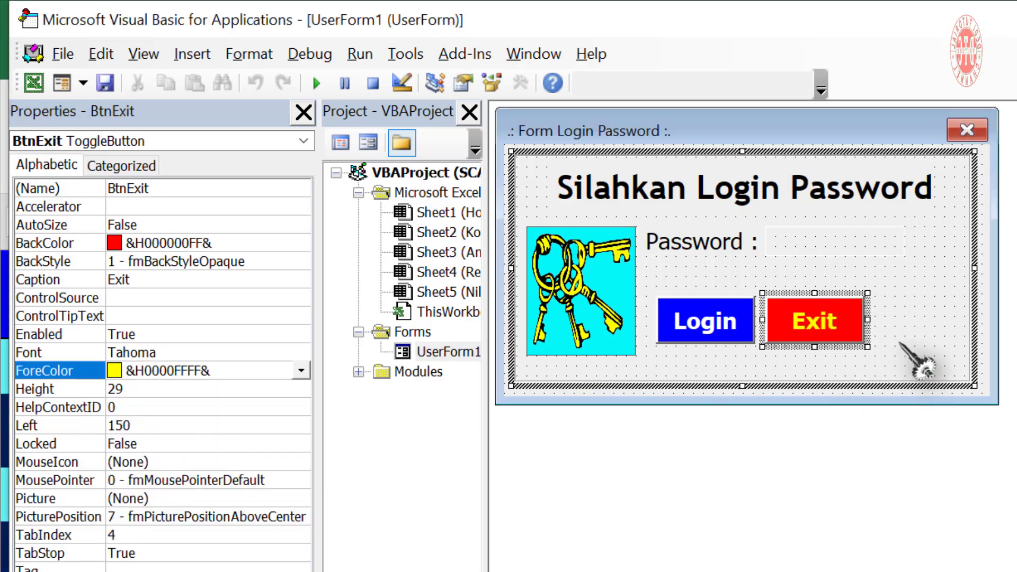
pyautogui.click(901, 344)
pyautogui.moveTo(636, 436); pyautogui.dragTo(357, 118)
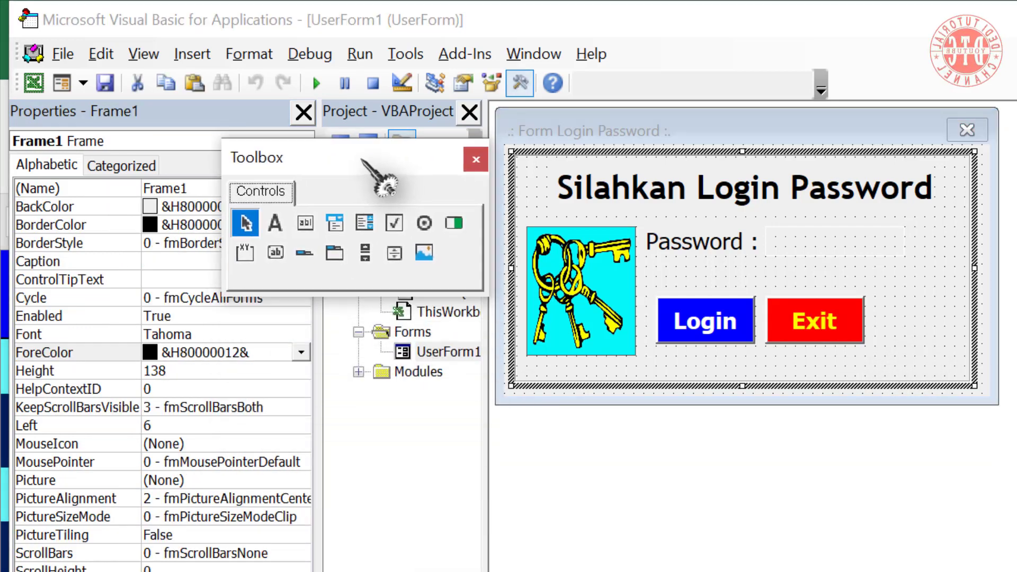
# - Draw a label below the buttons captioned 'Creation By :' with the creator's channel name
pyautogui.click(268, 183)
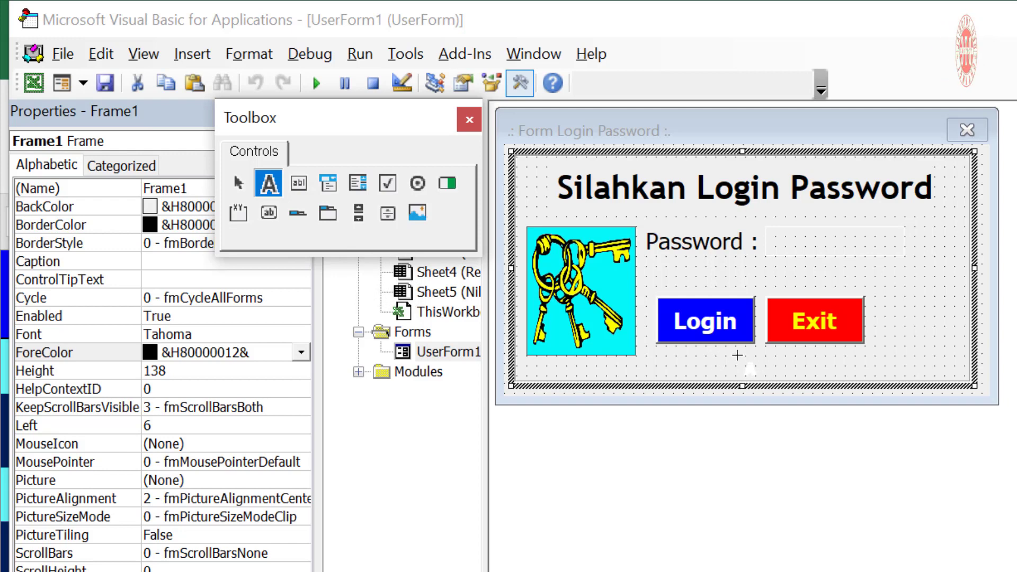
pyautogui.moveTo(736, 355); pyautogui.dragTo(956, 389)
pyautogui.click(180, 316)
pyautogui.write('Creation By : D')
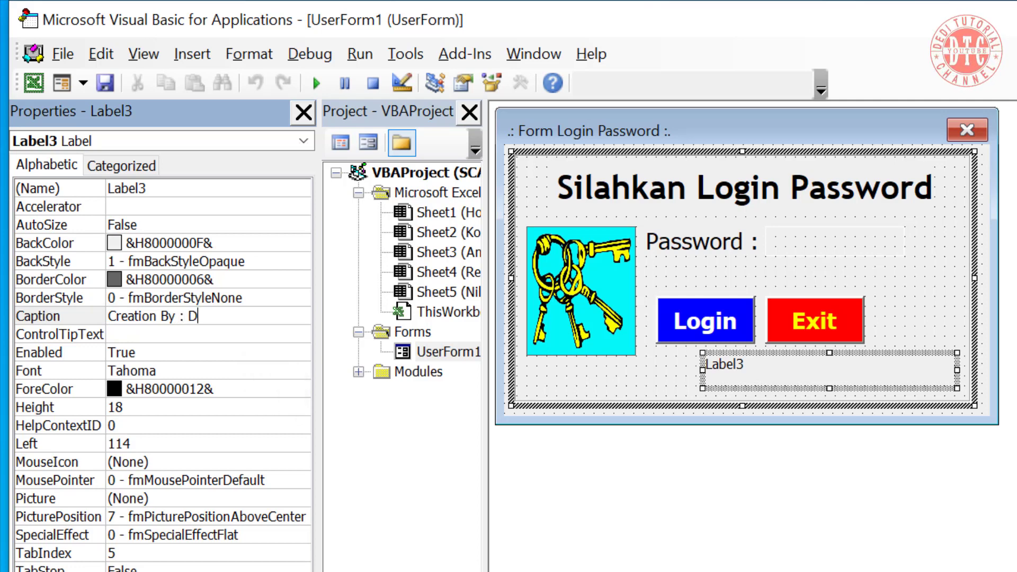
pyautogui.write('edi Tutorial Channel')
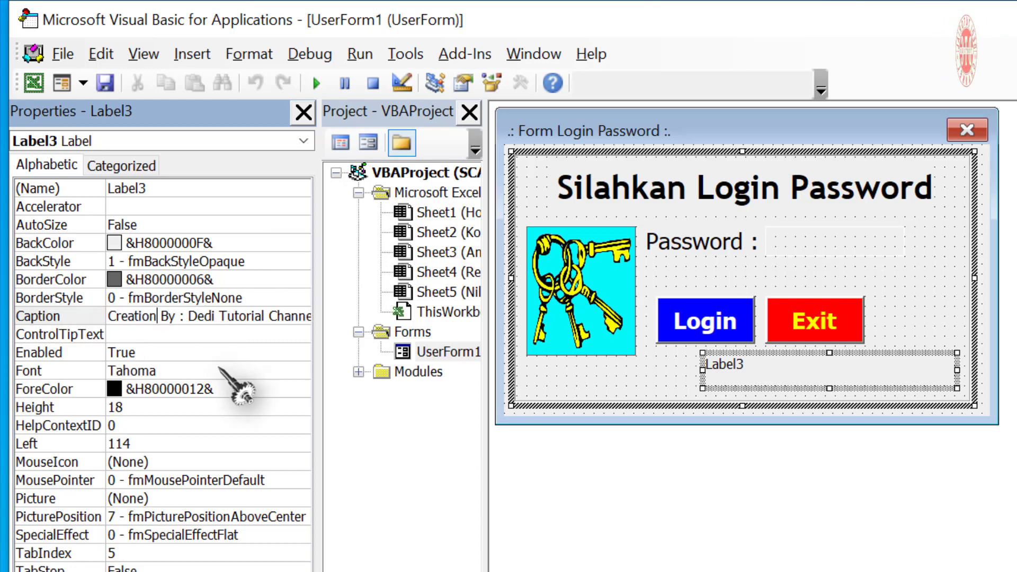
# - Enlarge the label's font size and centre its caption with fmTextAlignCenter
pyautogui.click(228, 370)
pyautogui.click(305, 371)
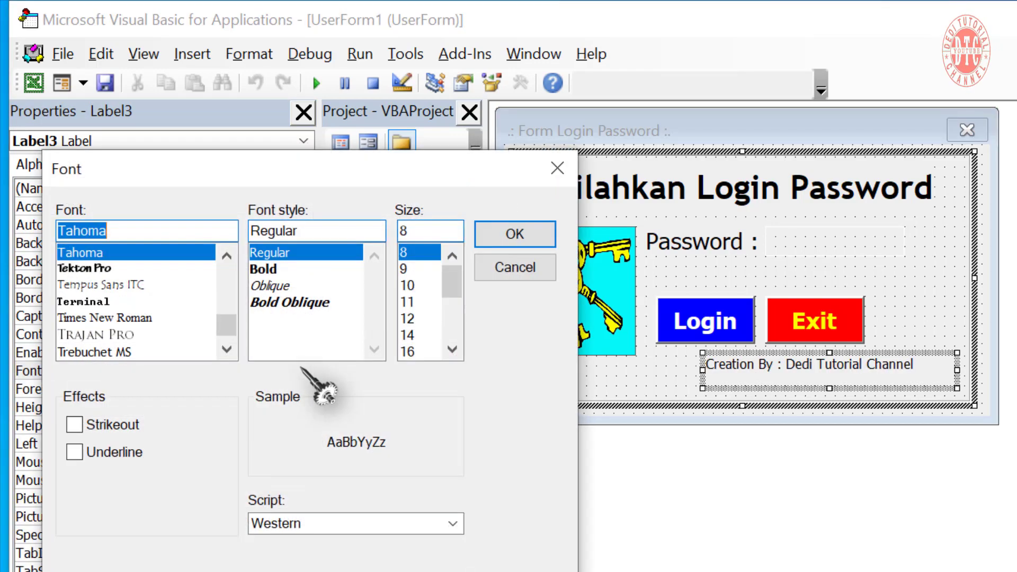
pyautogui.click(423, 285)
pyautogui.click(516, 234)
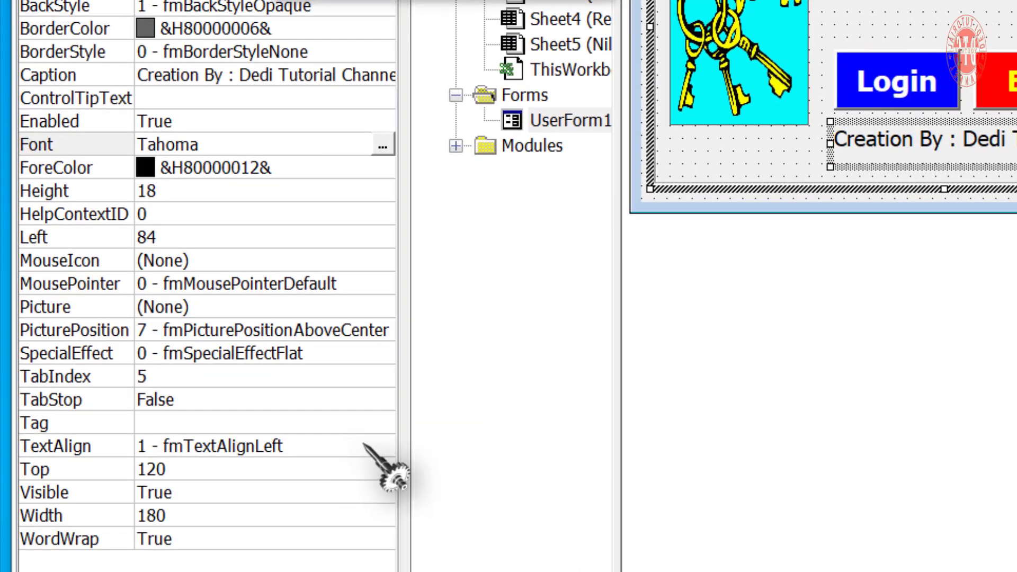
pyautogui.click(381, 446)
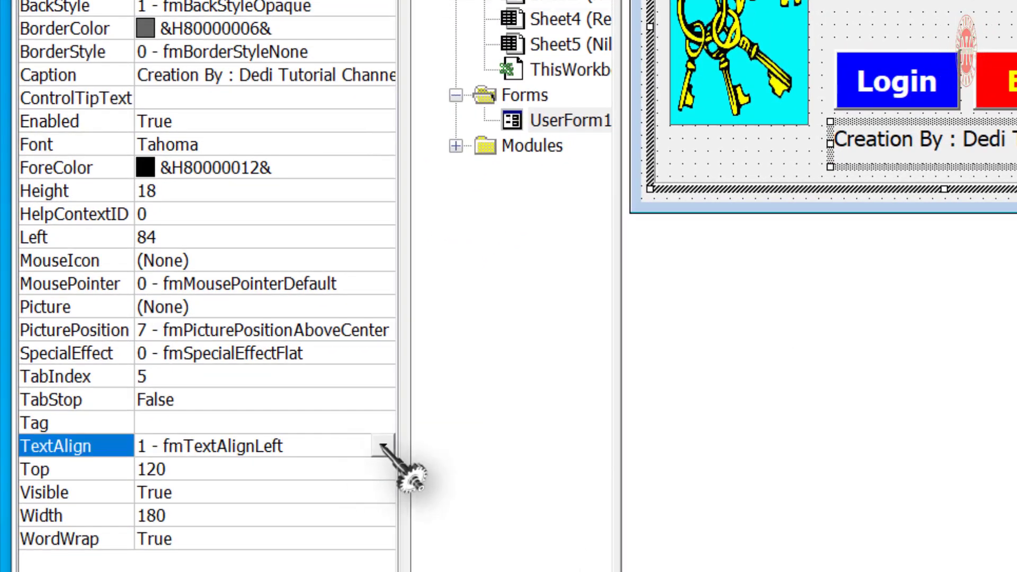
pyautogui.click(382, 446)
pyautogui.click(291, 485)
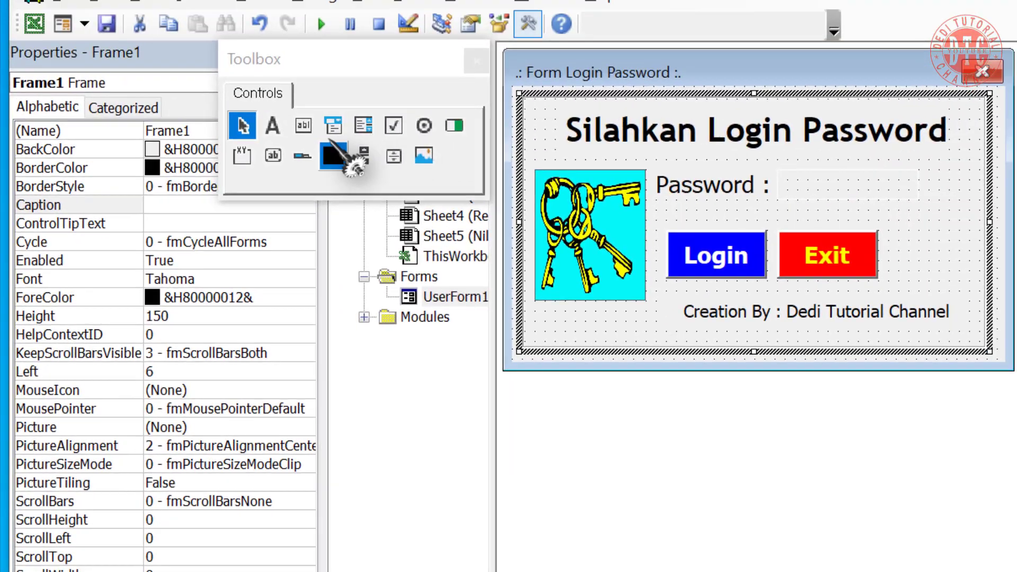
pyautogui.moveTo(352, 155); pyautogui.dragTo(794, 317)
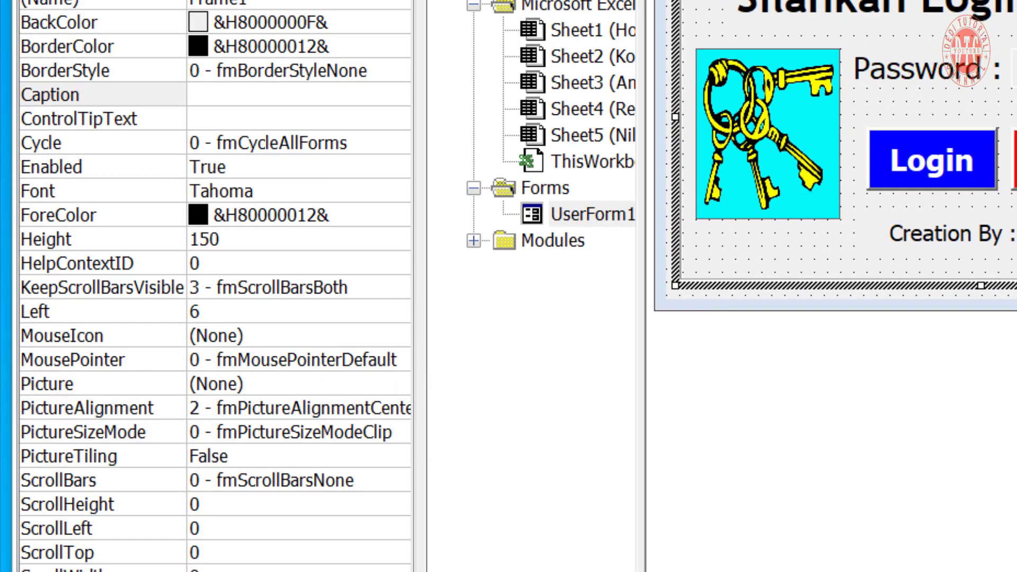
# - Load the ballet image from LOGO > LOGO & GAMBAR > Gambar Coleksi > Wallpaper as the frame's Picture
pyautogui.click(398, 386)
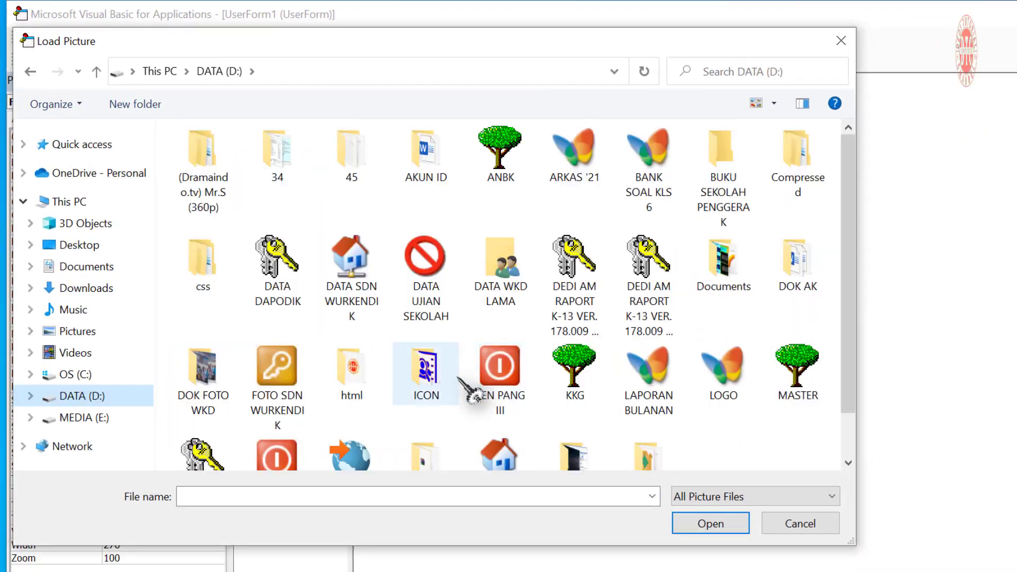
pyautogui.doubleClick(736, 395)
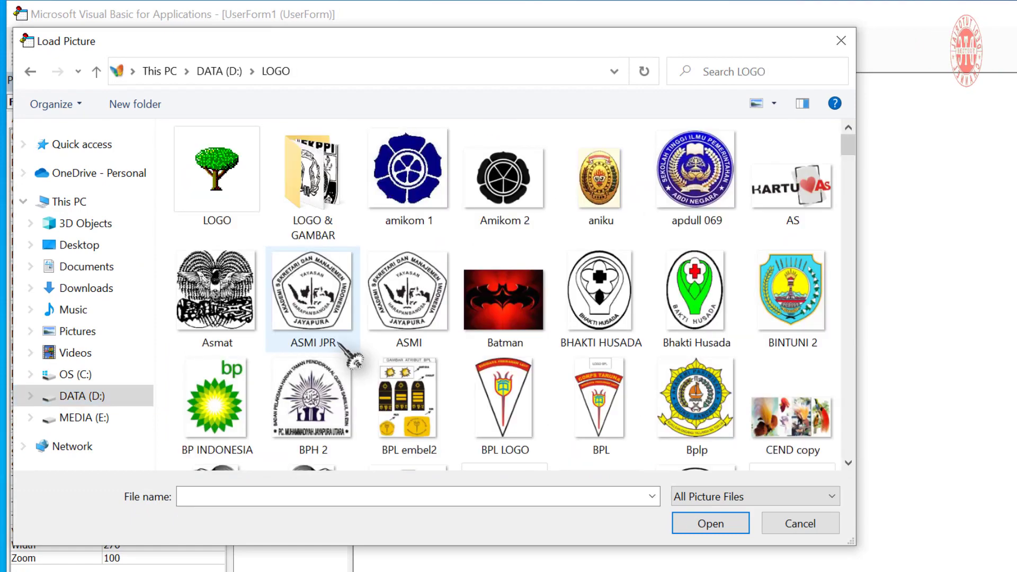
pyautogui.doubleClick(326, 226)
pyautogui.doubleClick(299, 169)
pyautogui.doubleClick(530, 371)
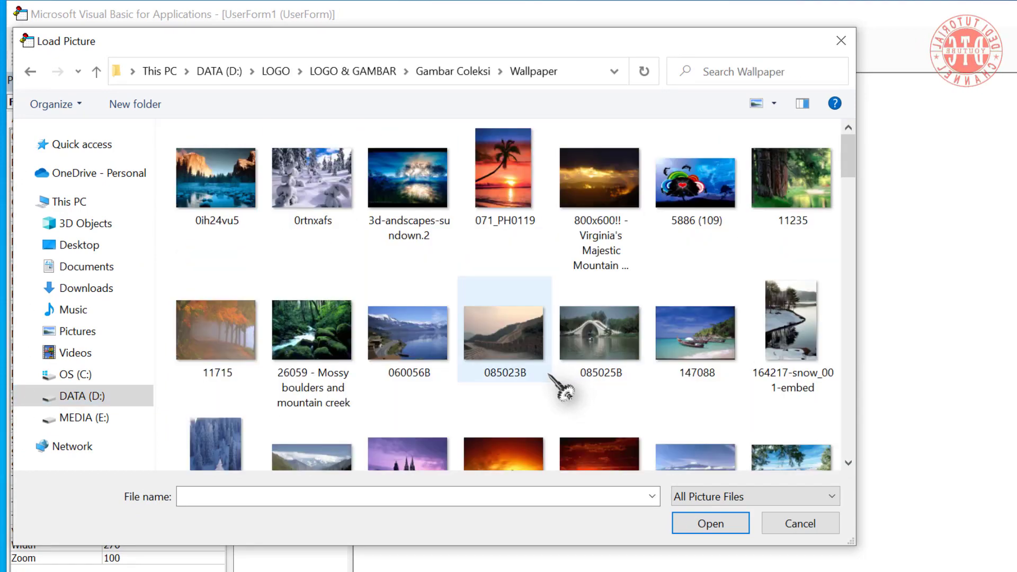
pyautogui.scroll(-5, 538, 376)
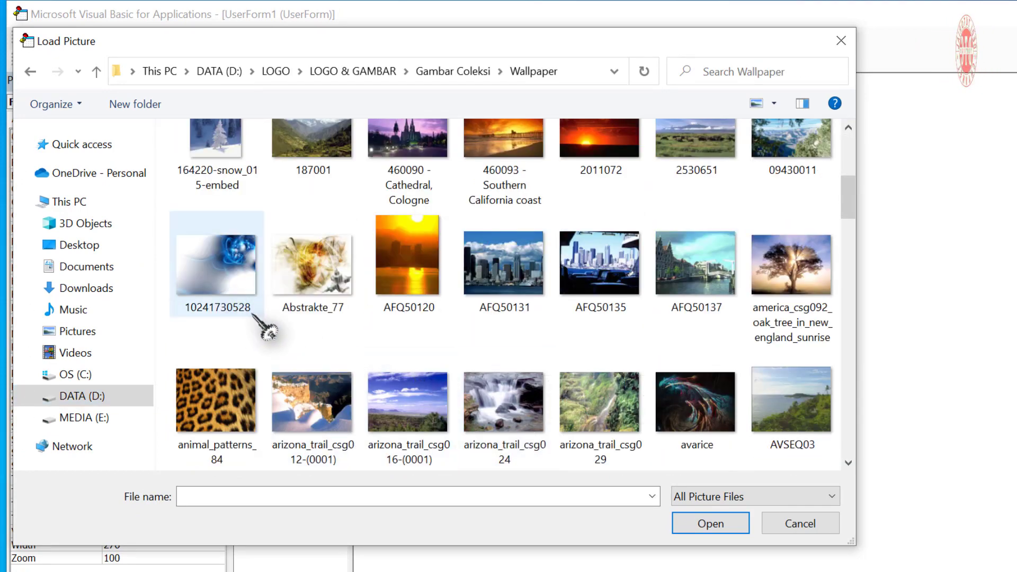
pyautogui.scroll(-3, 265, 329)
pyautogui.click(312, 387)
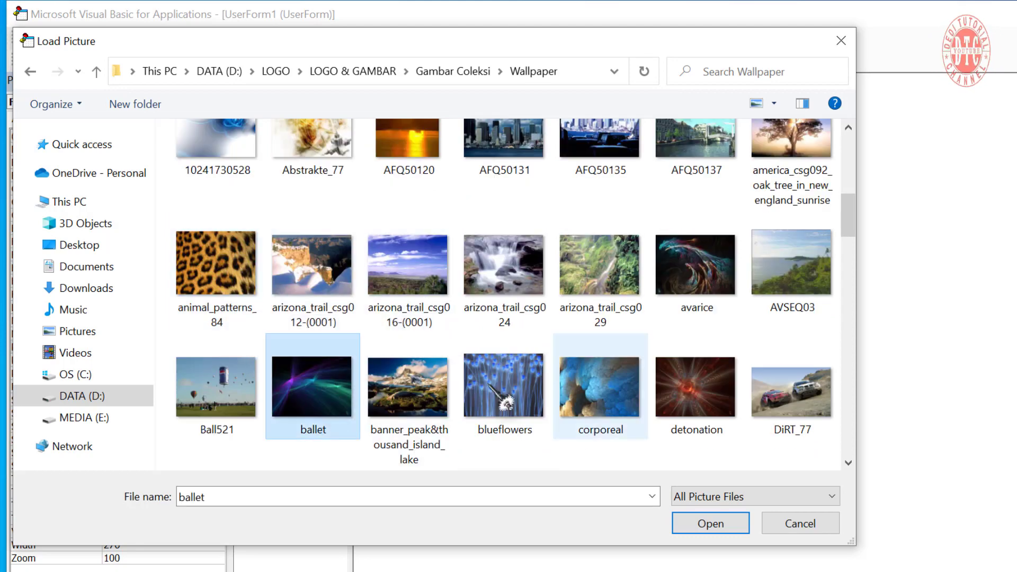
pyautogui.click(710, 523)
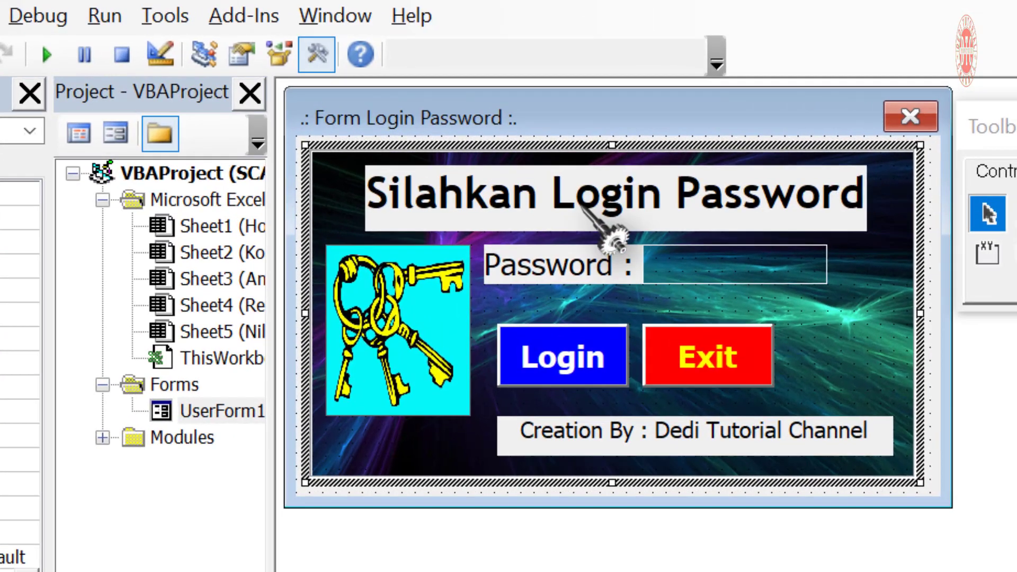
pyautogui.click(528, 168)
pyautogui.keyDown('ctrl'); pyautogui.click(511, 144); pyautogui.keyUp('ctrl')
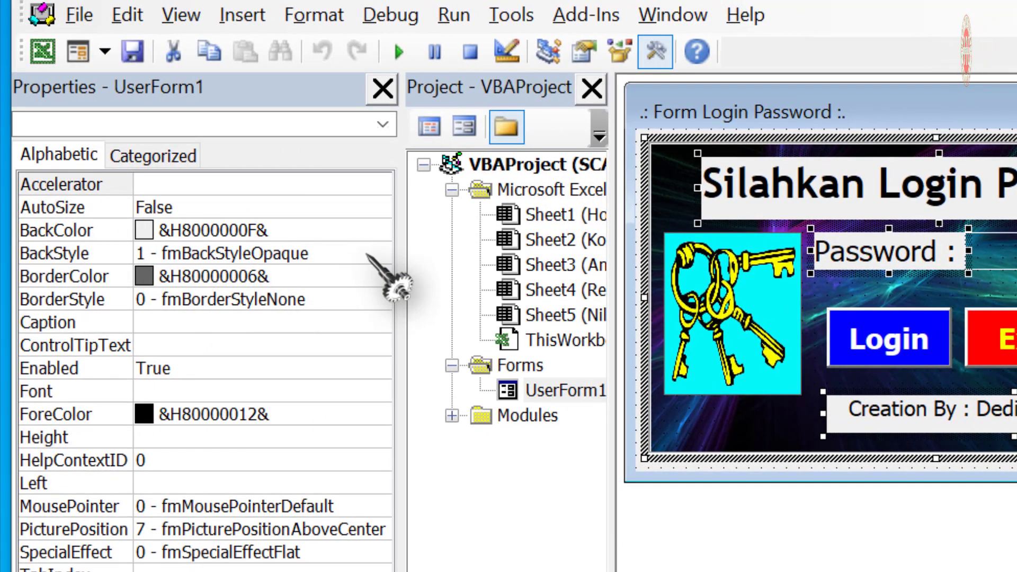
pyautogui.click(360, 254)
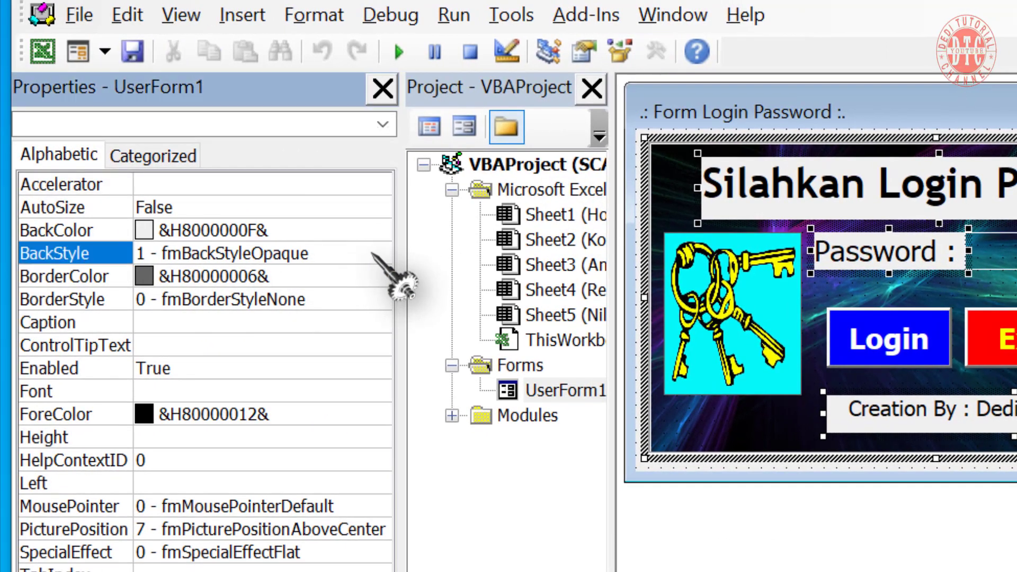
pyautogui.click(377, 254)
pyautogui.click(317, 276)
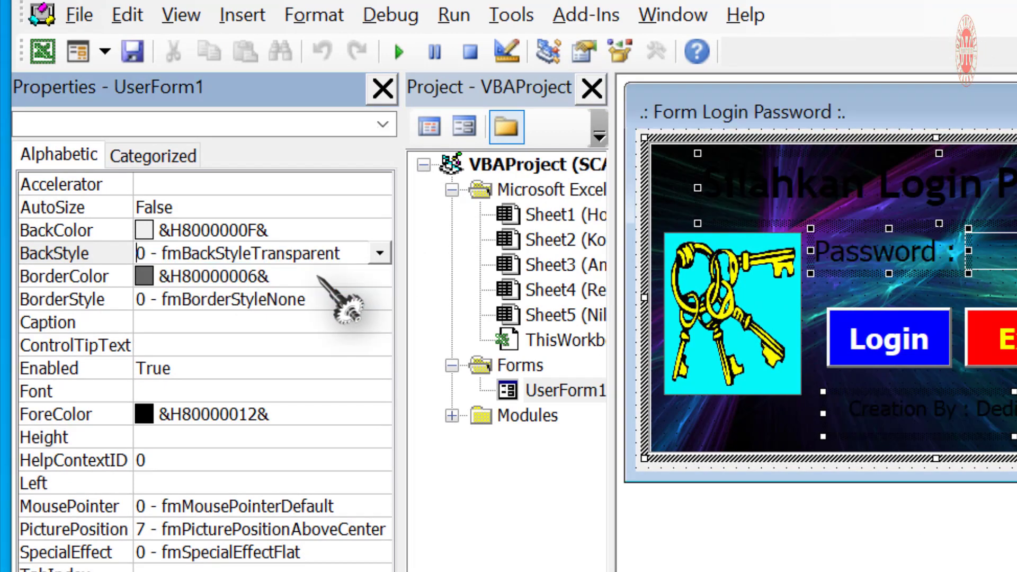
pyautogui.click(377, 414)
pyautogui.click(379, 415)
pyautogui.click(135, 442)
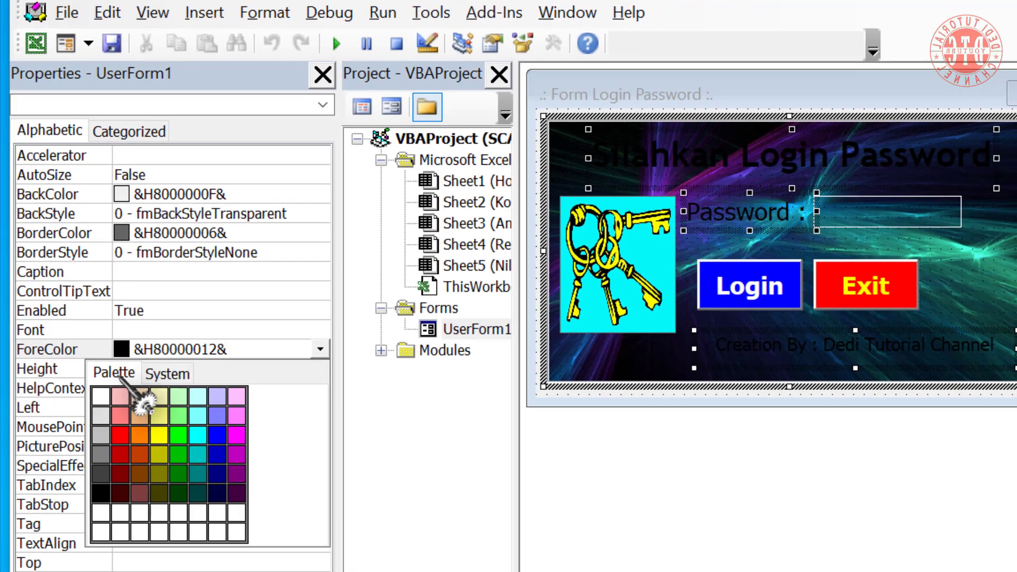
pyautogui.click(117, 511)
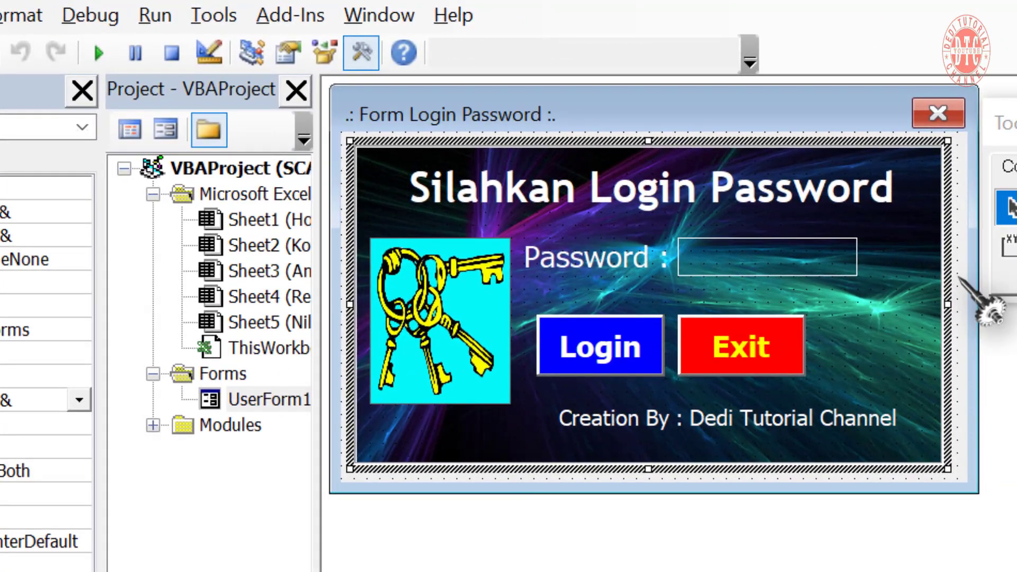
pyautogui.click(960, 277)
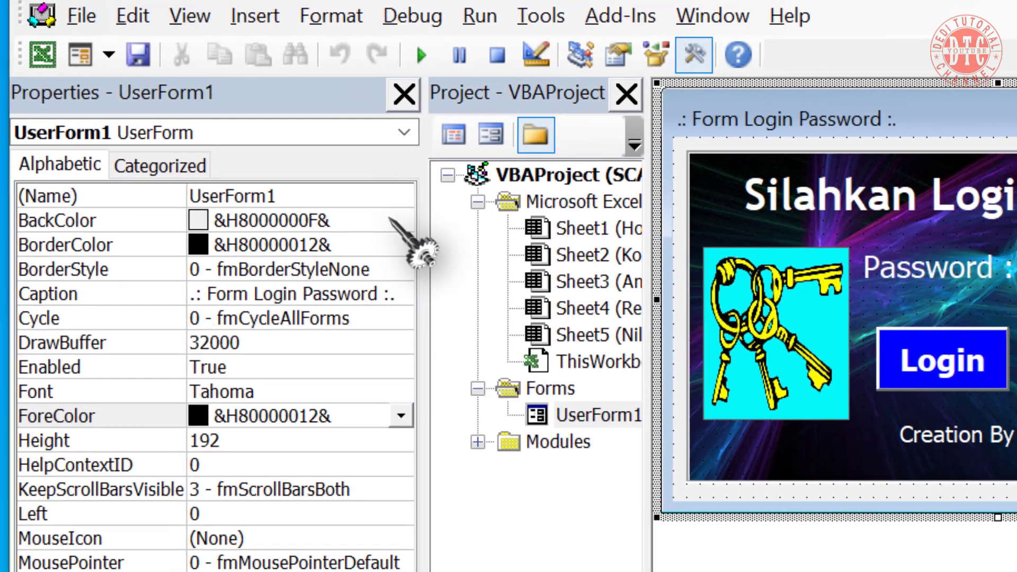
# - Set UserForm1's BackColor to red from the Palette and narrow the form slightly
pyautogui.click(405, 222)
pyautogui.click(404, 221)
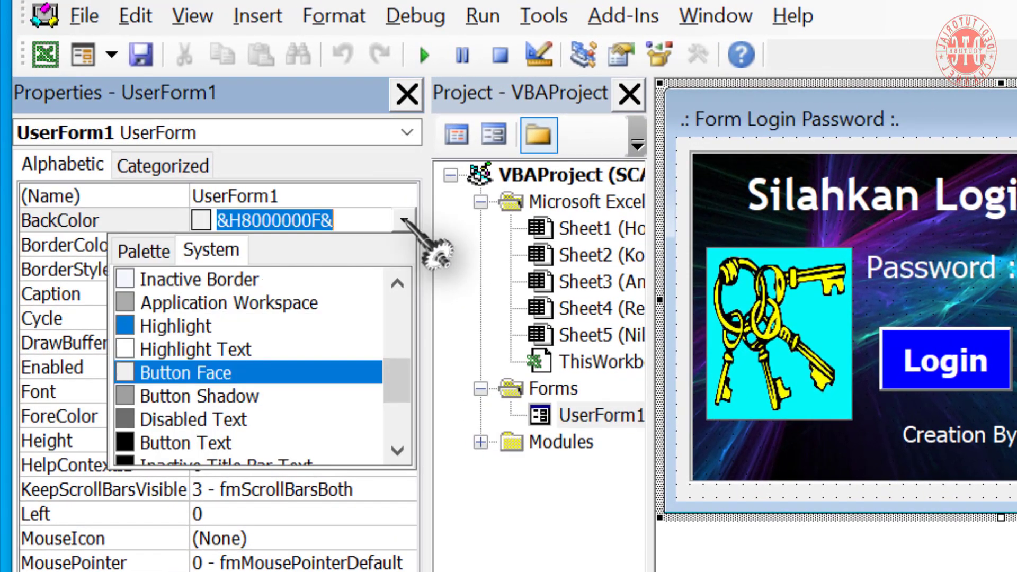
pyautogui.click(145, 250)
pyautogui.click(153, 332)
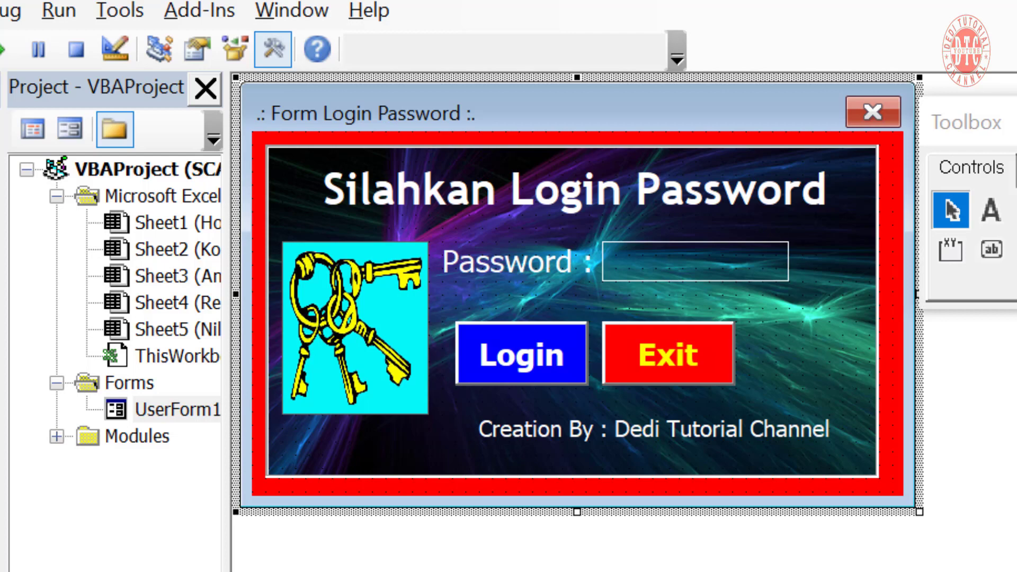
pyautogui.moveTo(919, 294); pyautogui.dragTo(908, 295)
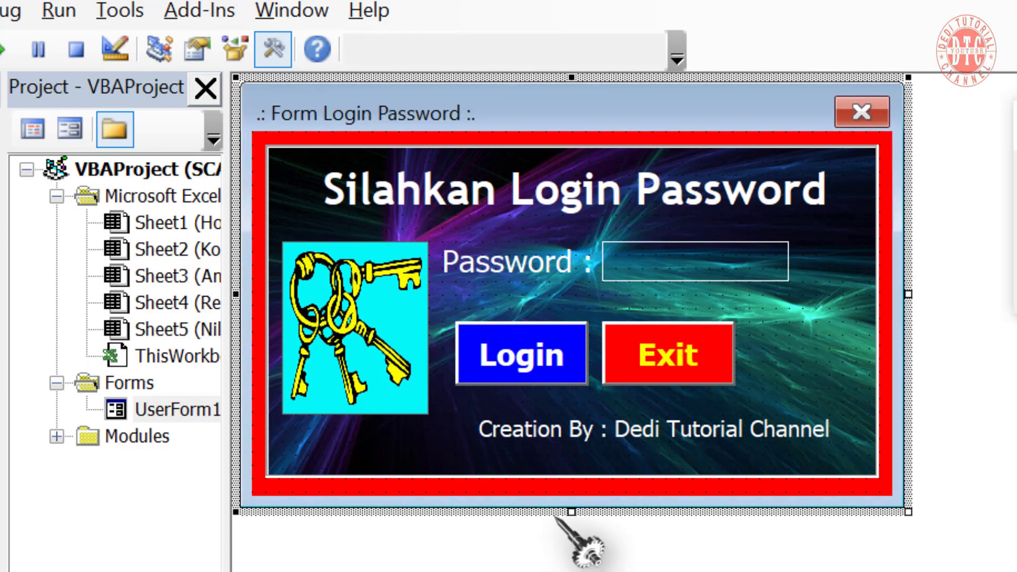
pyautogui.hotkey('ctrl', 'a')
pyautogui.click(772, 319)
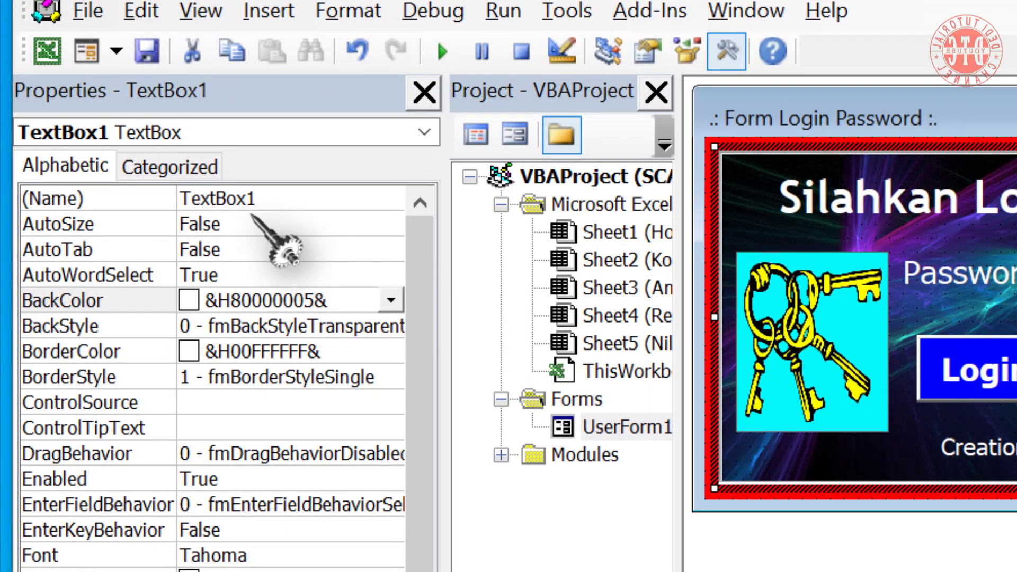
# - Rename the password text box from TextBox1 to TxtPass
pyautogui.moveTo(271, 200); pyautogui.dragTo(173, 197)
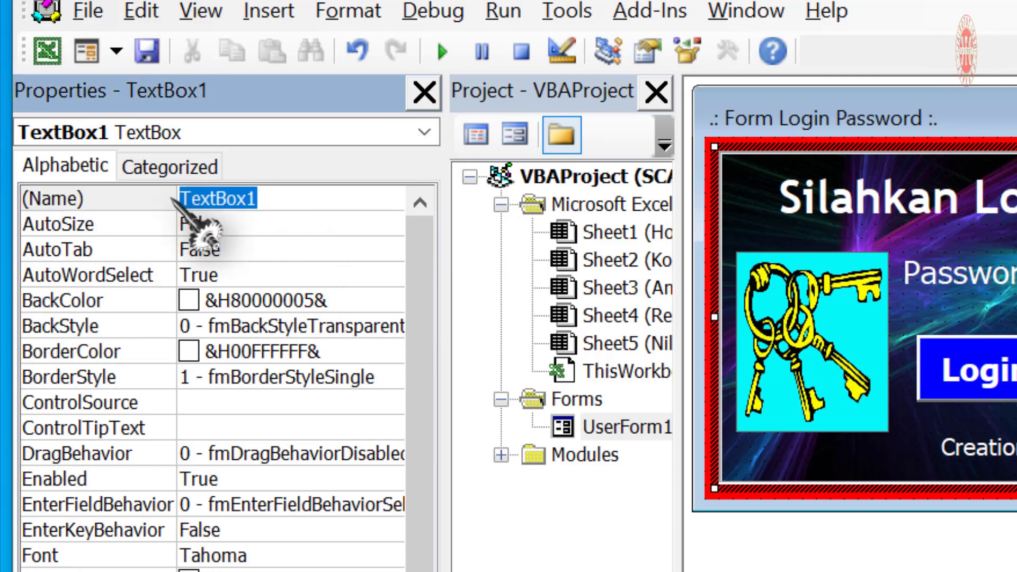
pyautogui.write('T')
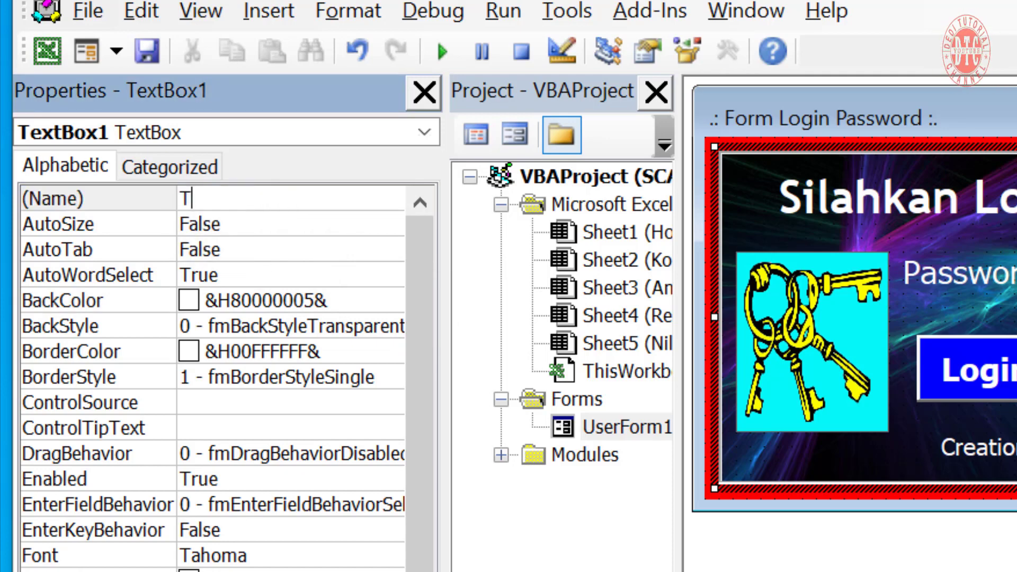
pyautogui.write('xtPass')
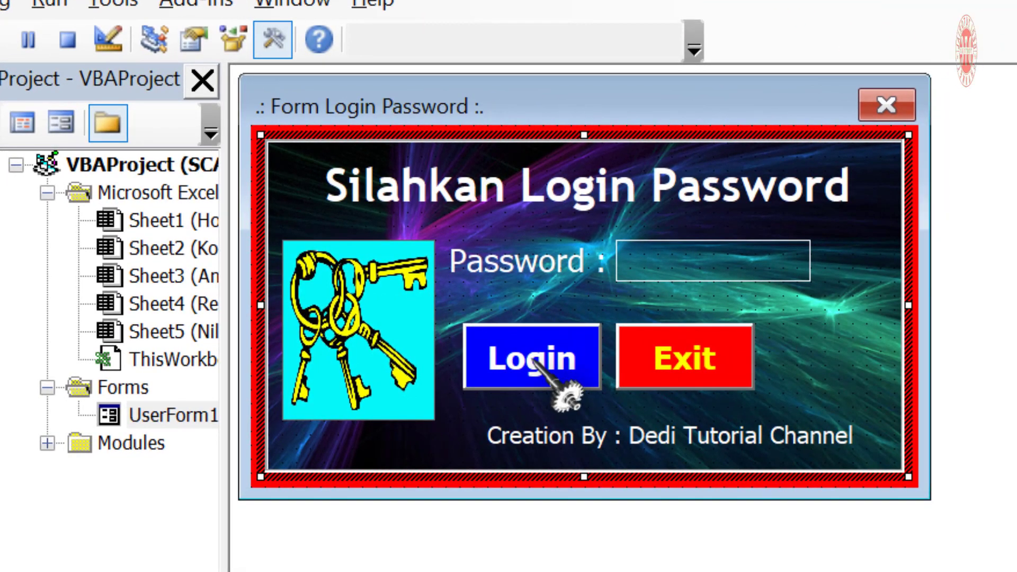
# - In the Login button's click procedure, declare Pass and DbPass As String
pyautogui.doubleClick(519, 362)
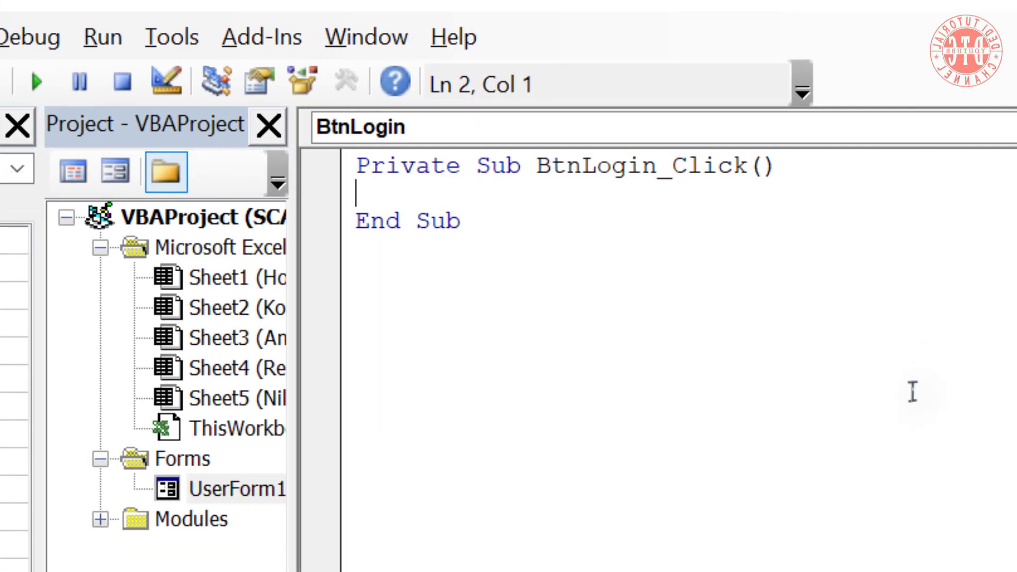
pyautogui.write('dim')
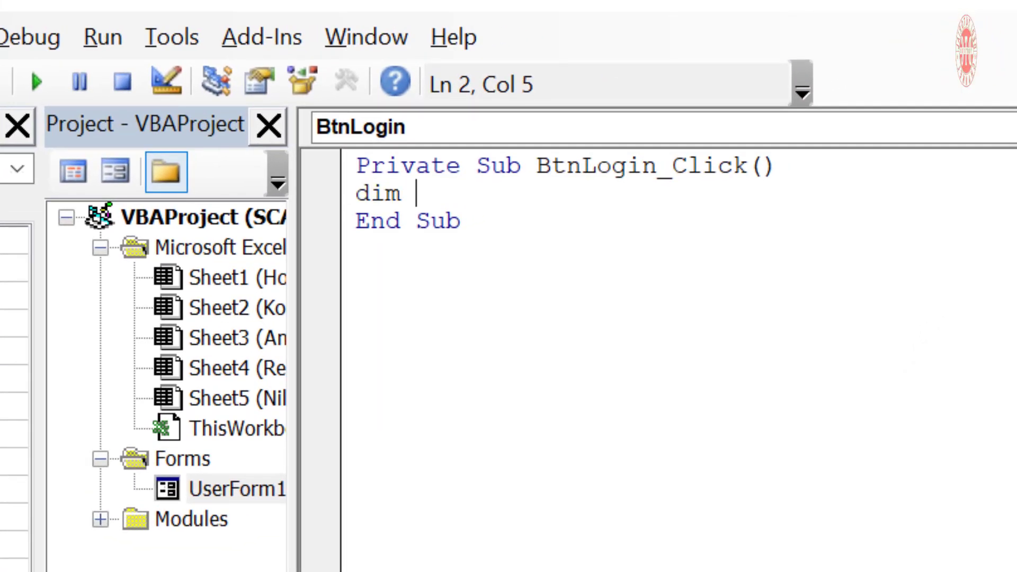
pyautogui.write('Pass as string')
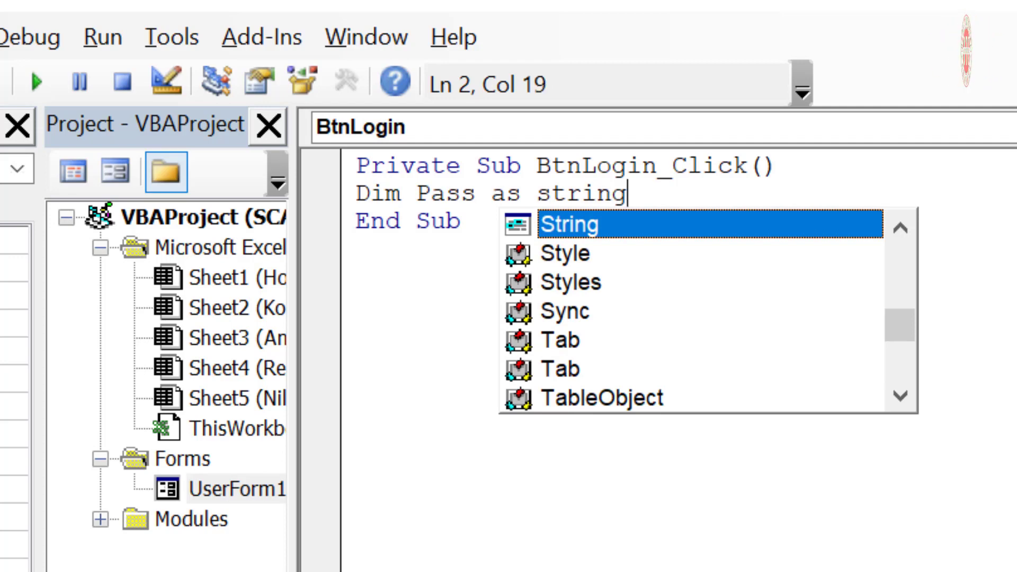
pyautogui.press('Return')
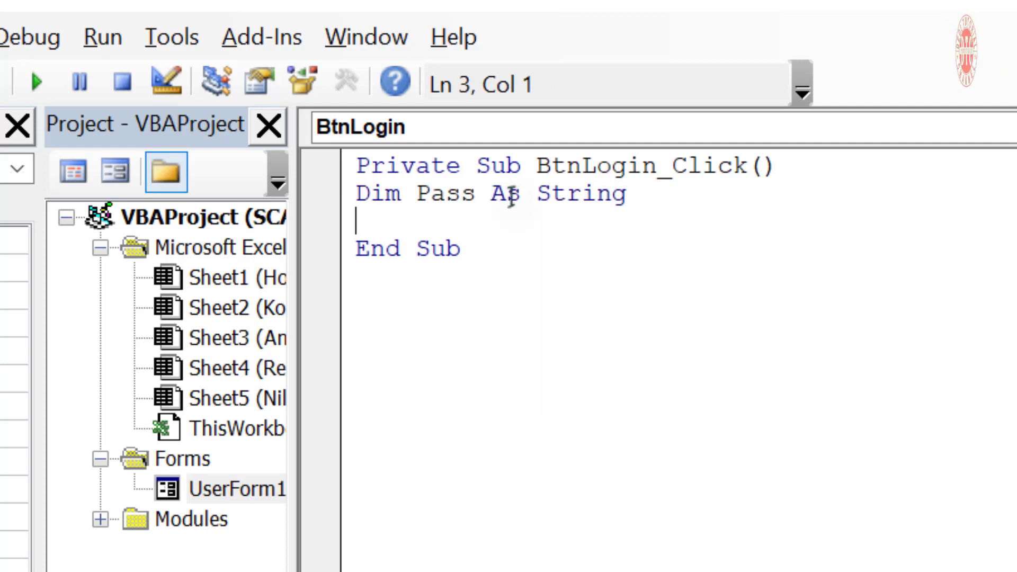
pyautogui.write('D')
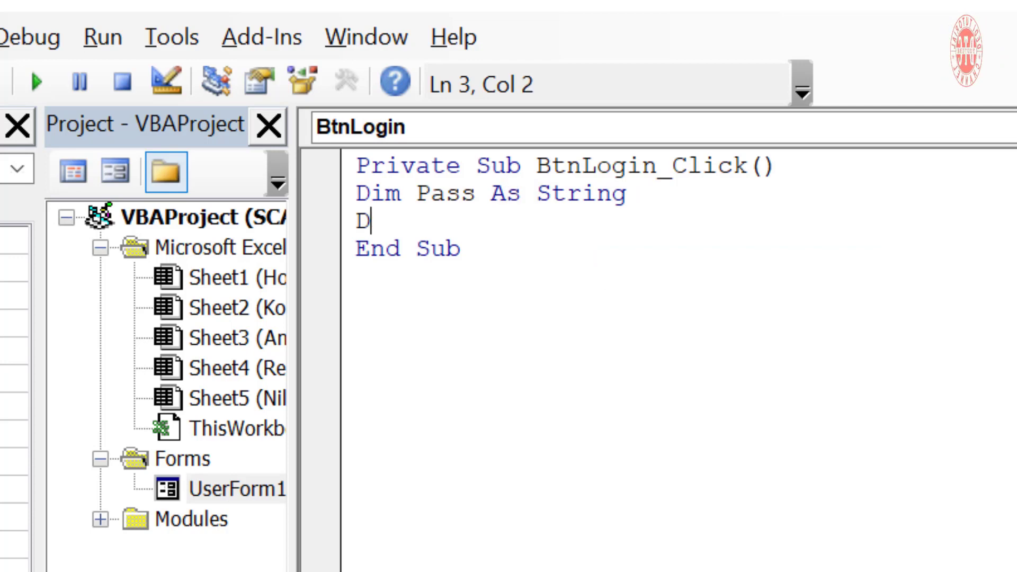
pyautogui.write('b')
pyautogui.press('BackSpace')
pyautogui.press('BackSpace')
pyautogui.write('dim ')
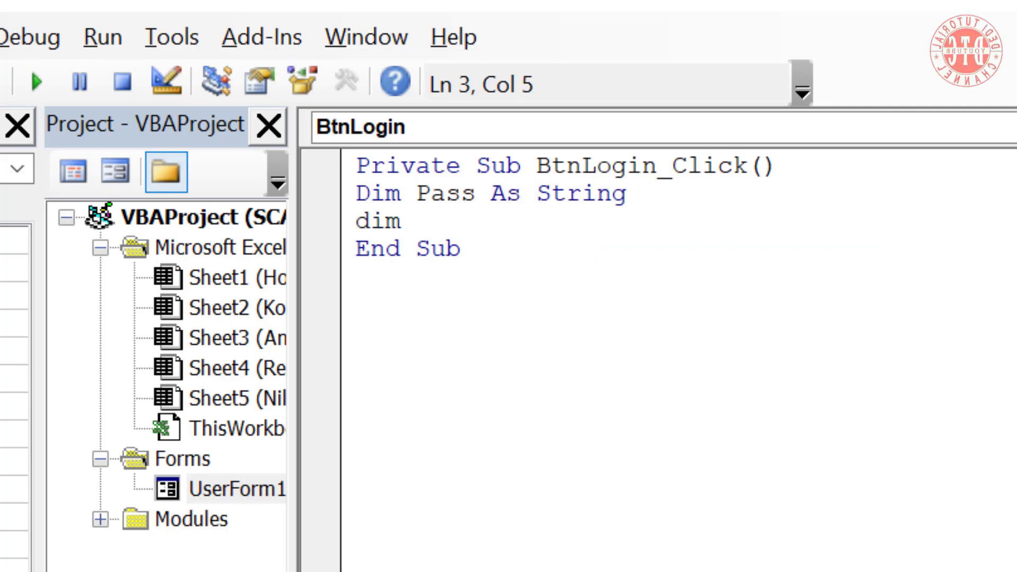
pyautogui.write('DbPass a')
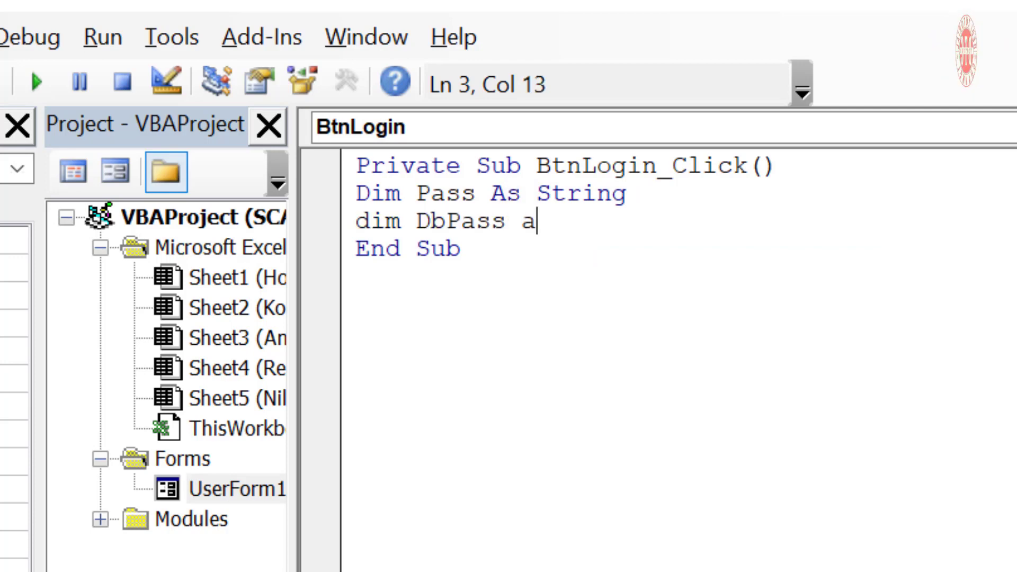
pyautogui.write('s string')
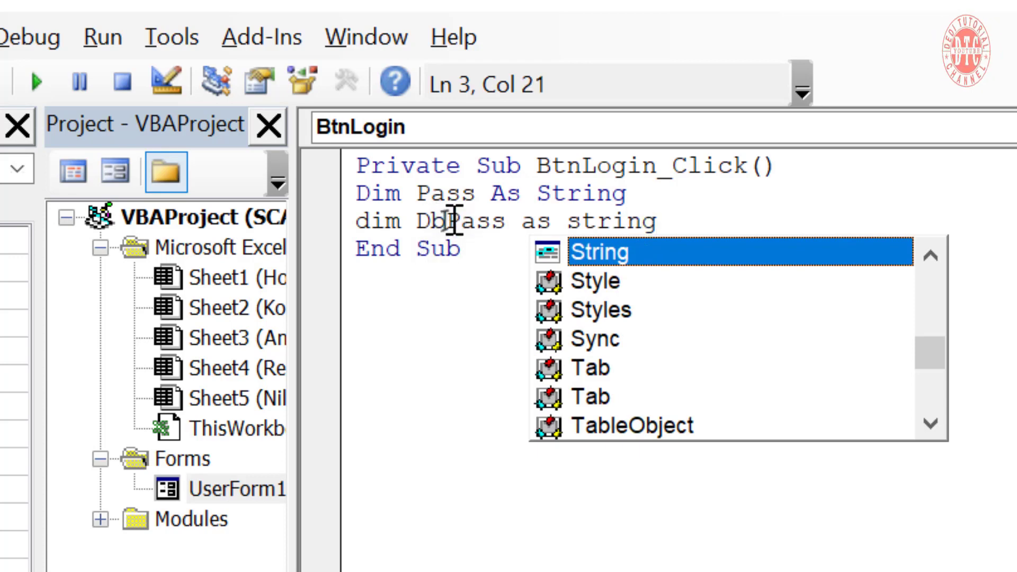
pyautogui.press('Return')
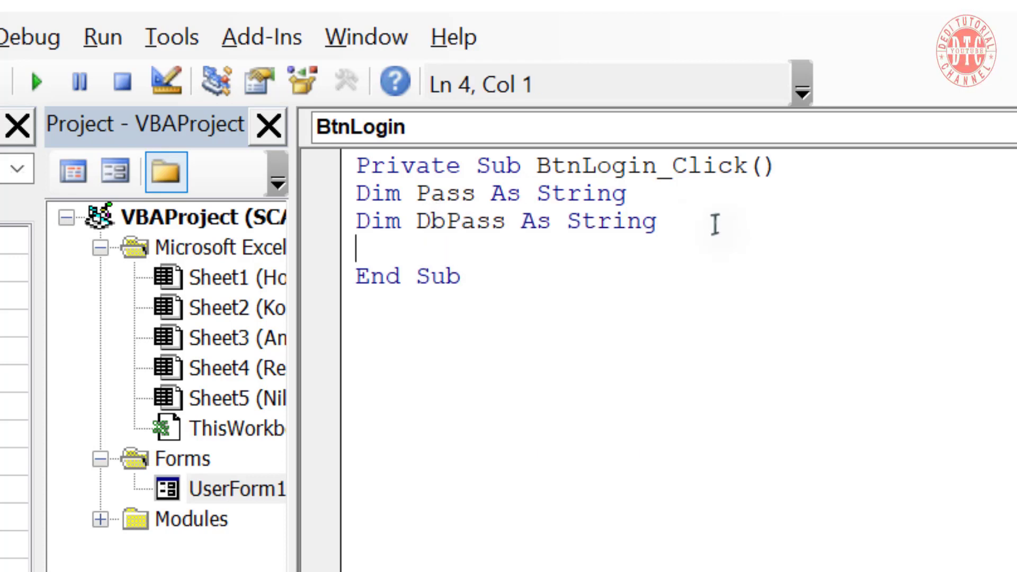
# - Check the password textbox's name and assign Pass = TxtPass
pyautogui.write('Pass=')
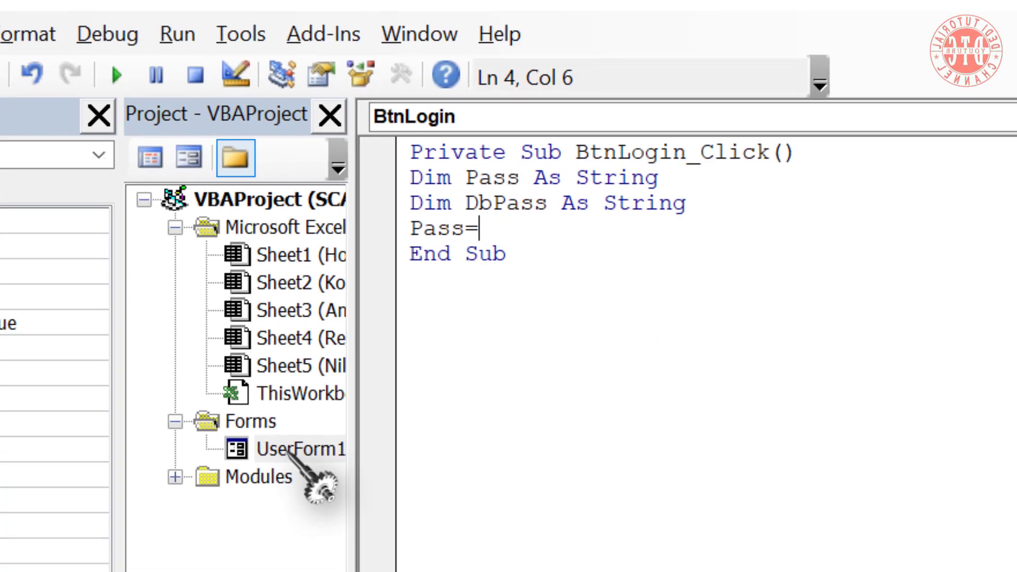
pyautogui.doubleClick(290, 450)
pyautogui.click(895, 291)
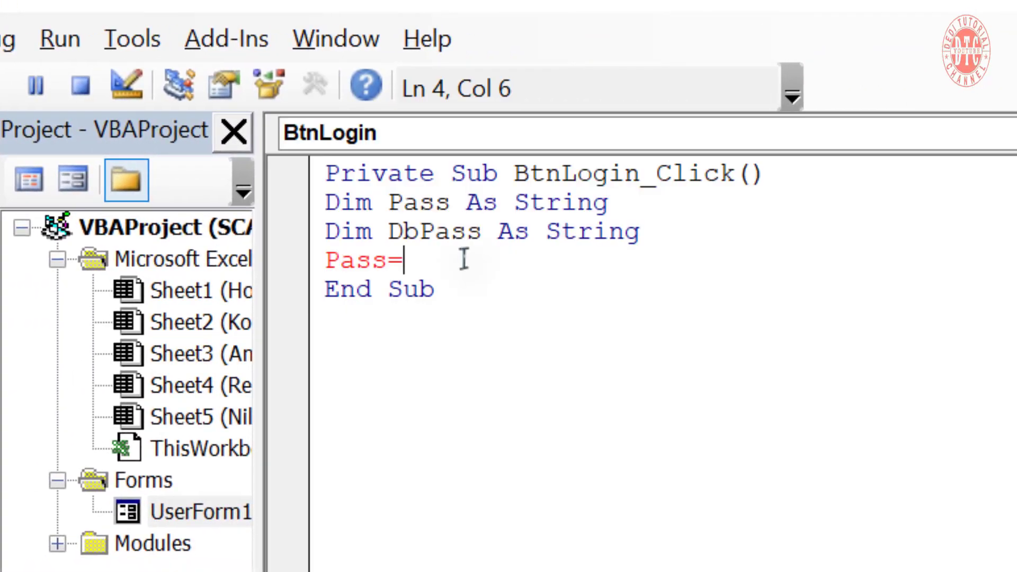
pyautogui.write('TxtPas')
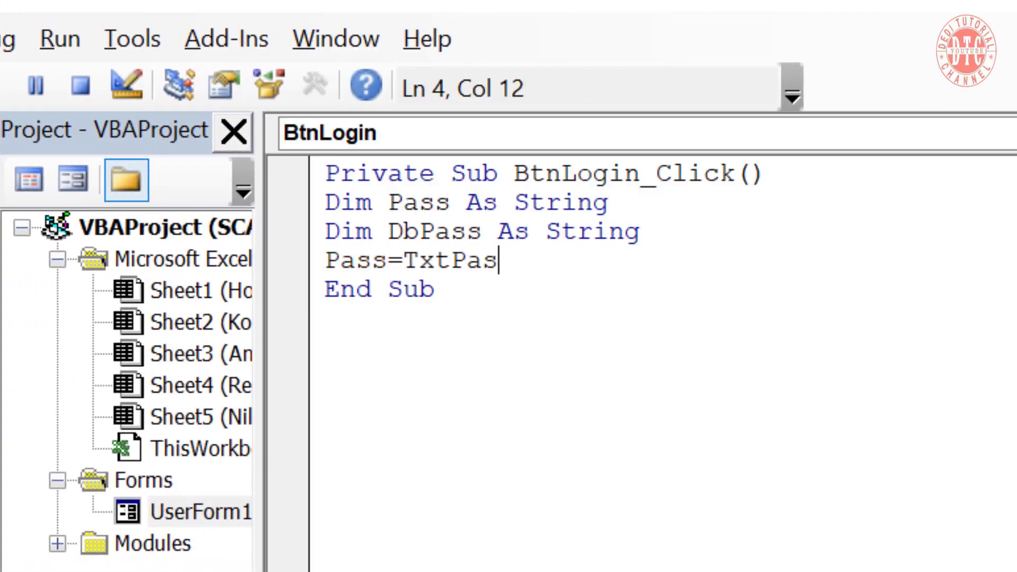
pyautogui.write('s')
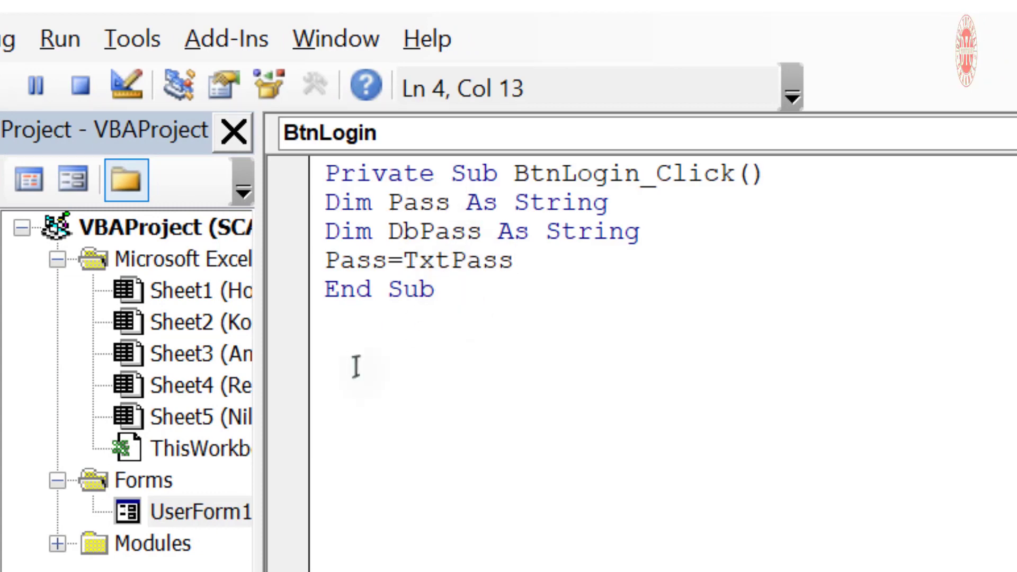
pyautogui.doubleClick(196, 511)
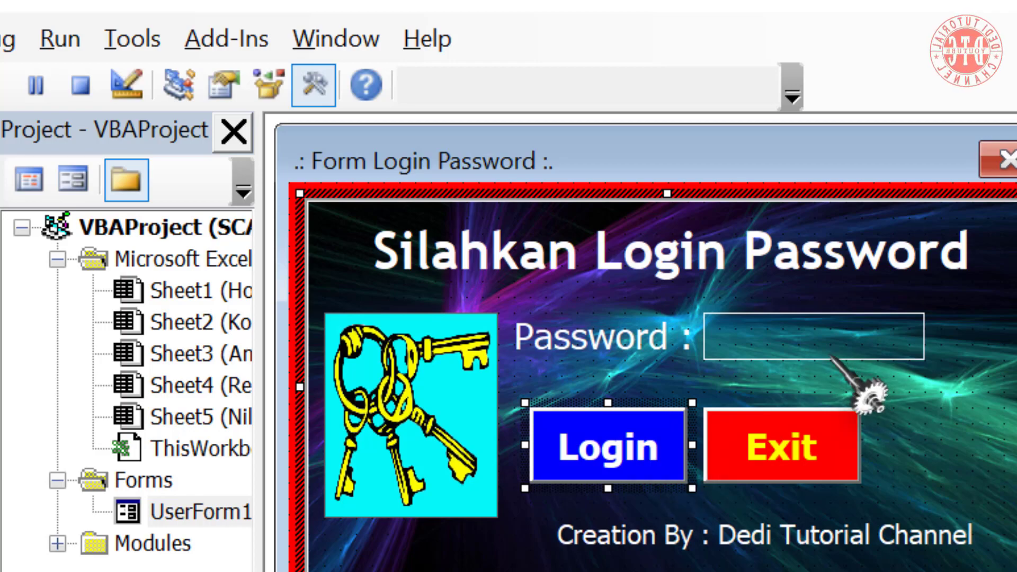
# - Confirm the password textbox is named TxtPass and return to the BtnLogin_Click code
pyautogui.click(831, 339)
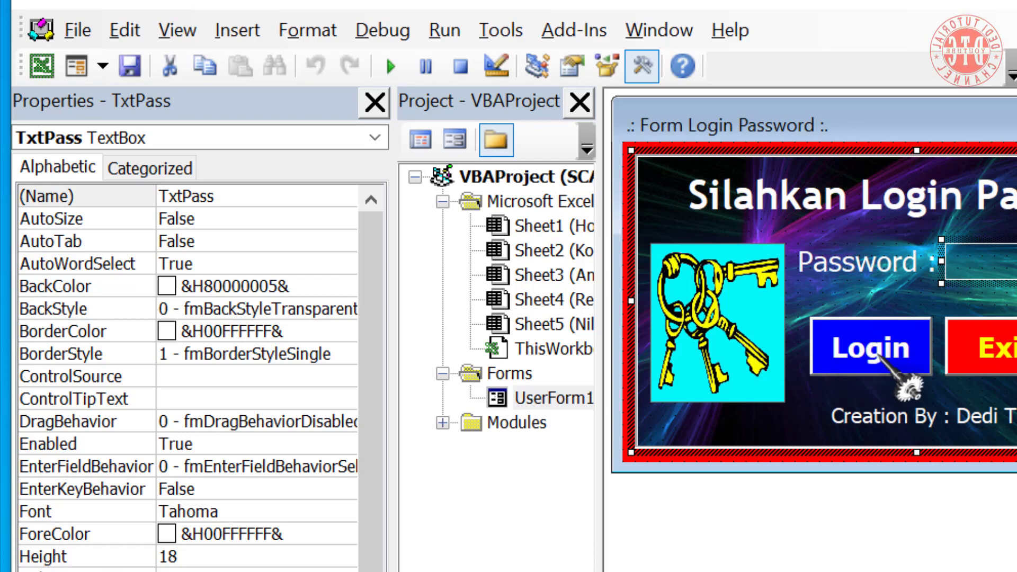
pyautogui.doubleClick(879, 357)
pyautogui.click(821, 203)
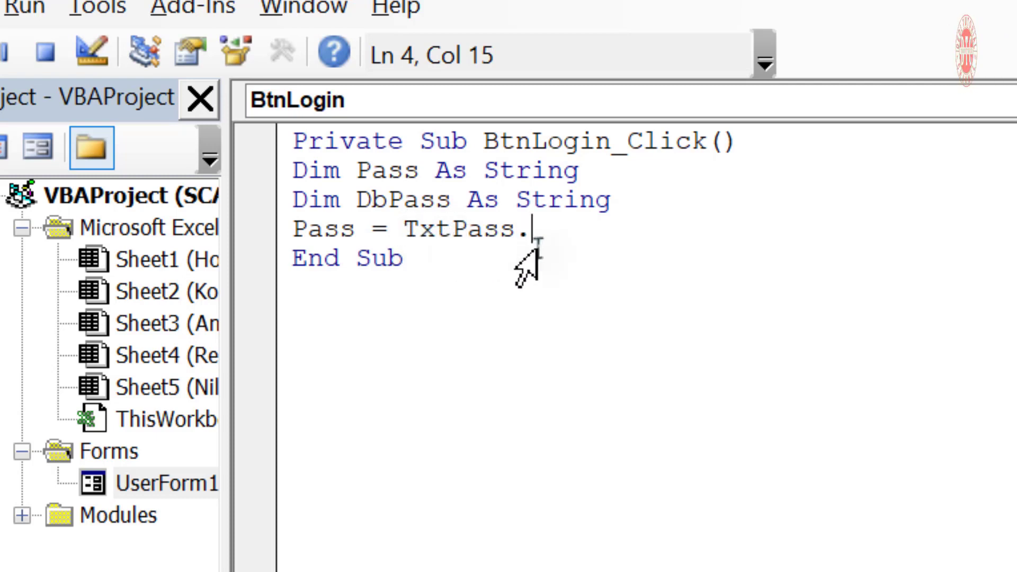
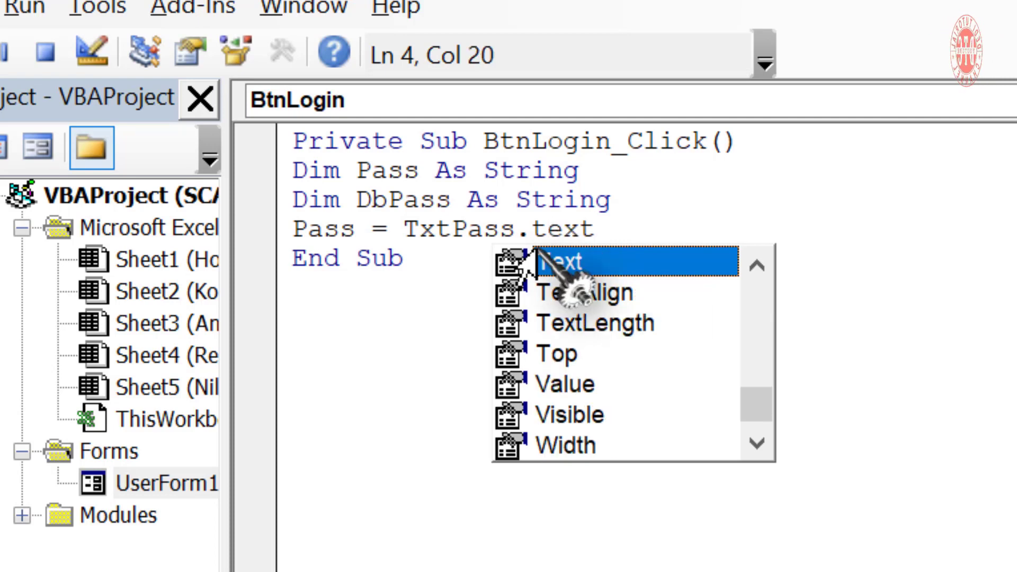
pyautogui.press('Return')
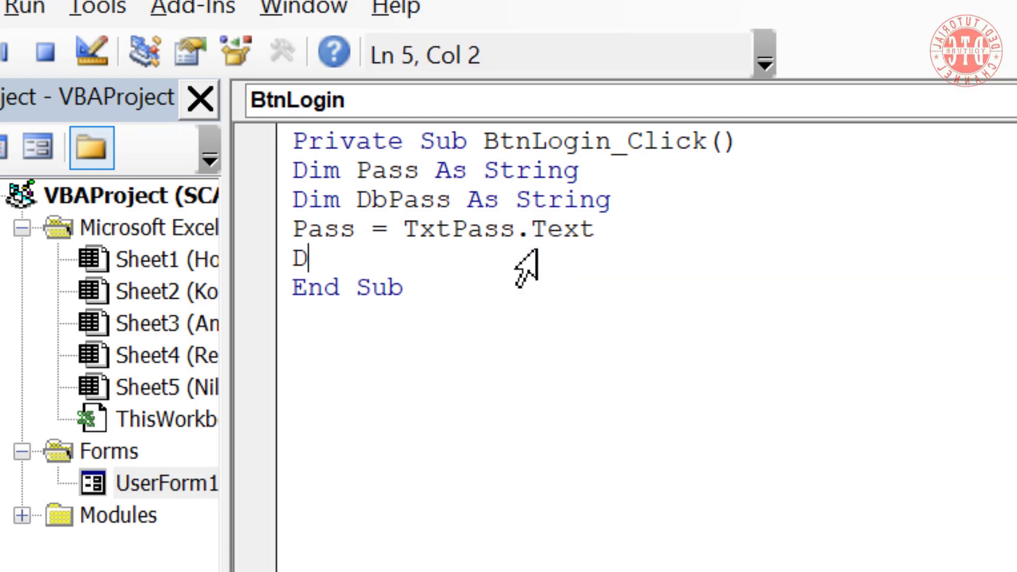
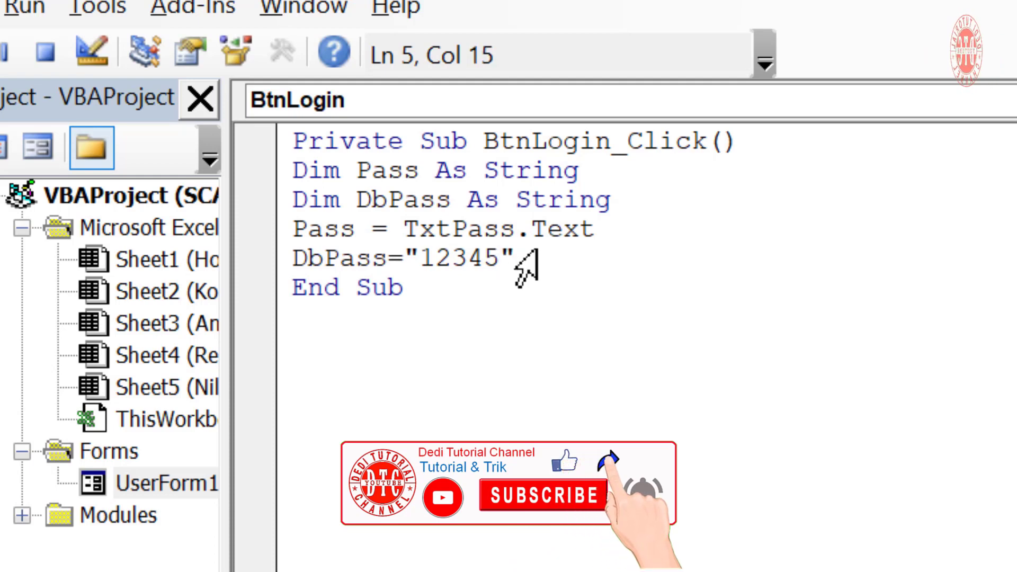
pyautogui.press('Return')
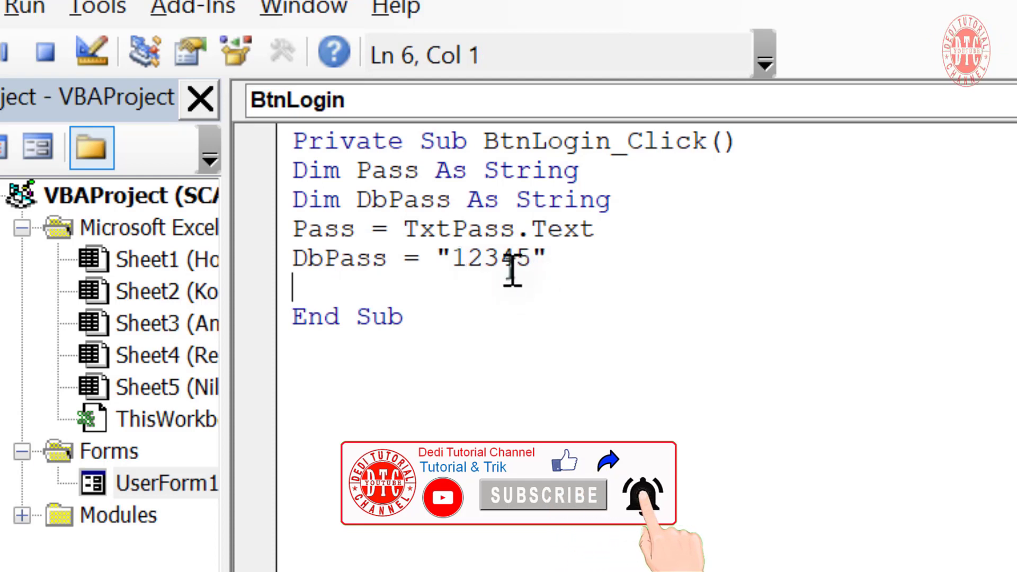
# - Add If Pass = DbPass Then with a vbInformation MsgBox saying "Selamat Datang Di Aplikasi Scan Lembar Ujian Siswa"
pyautogui.write('if Pass')
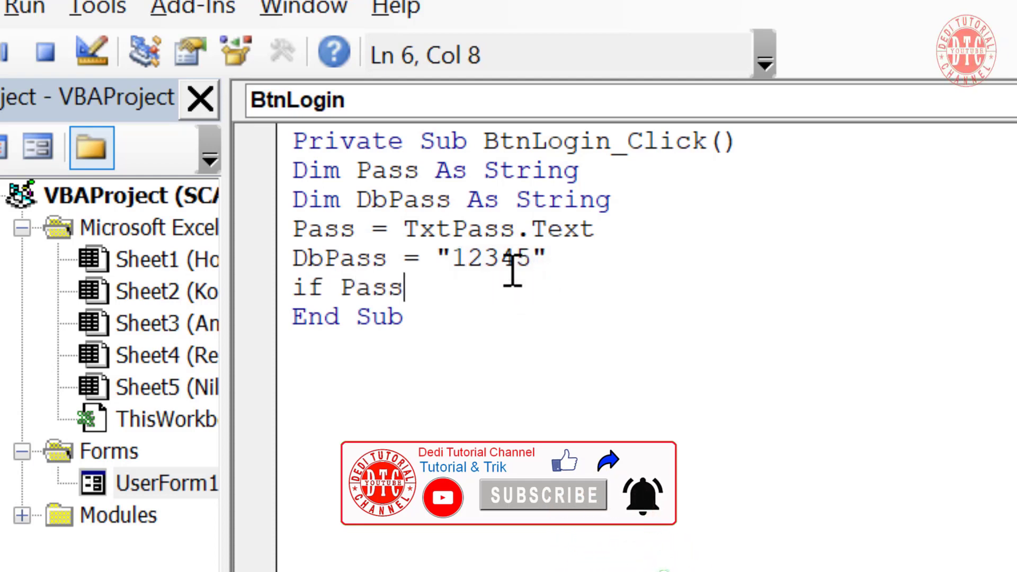
pyautogui.write('=')
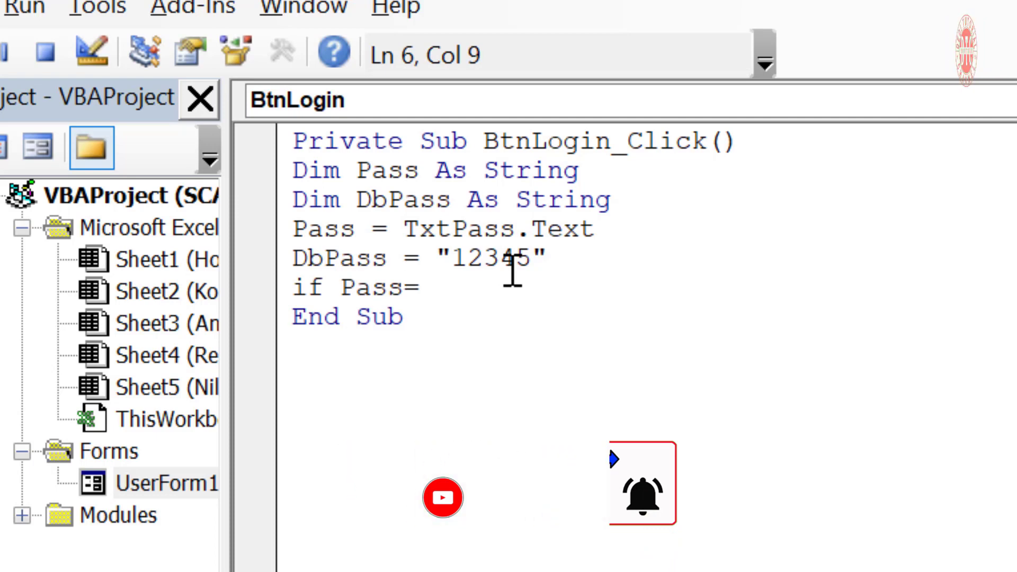
pyautogui.write('DbPa')
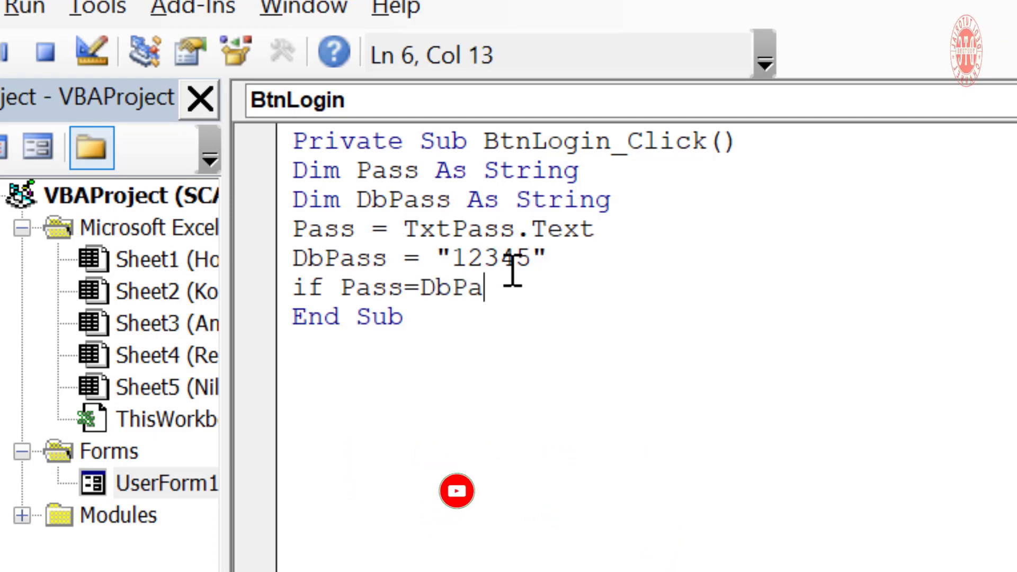
pyautogui.write('ss')
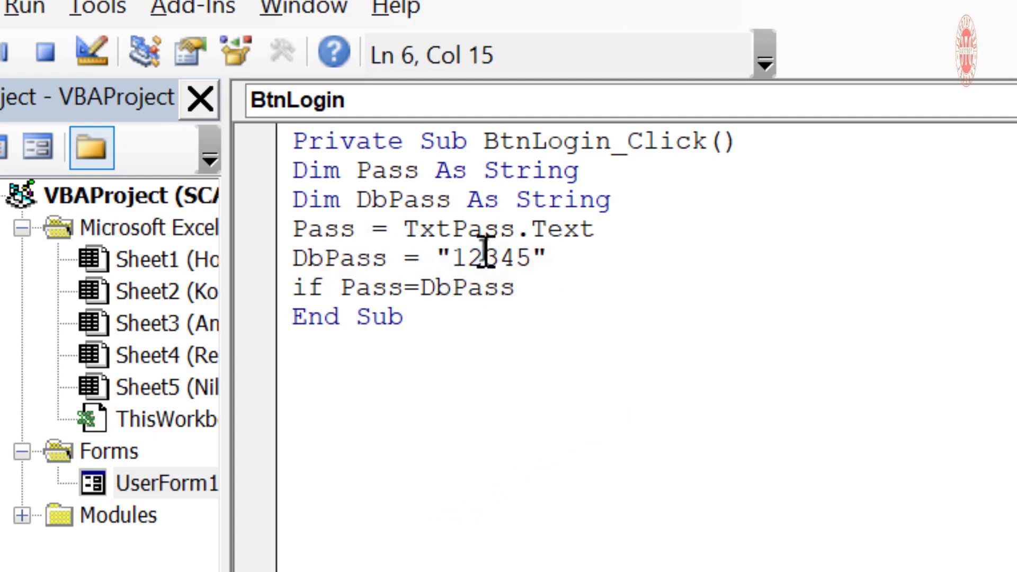
pyautogui.write(' the')
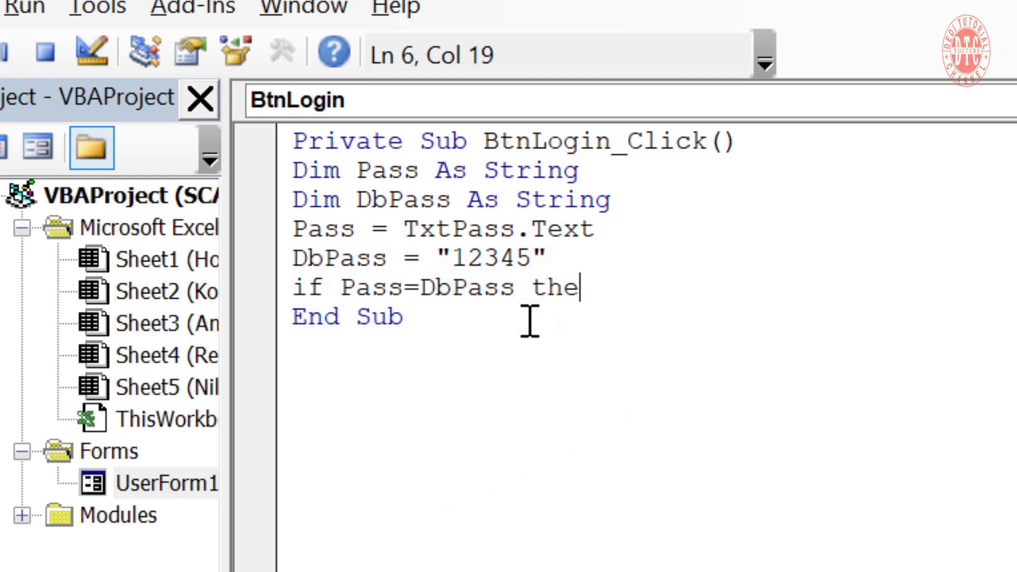
pyautogui.write('n')
pyautogui.press('Return')
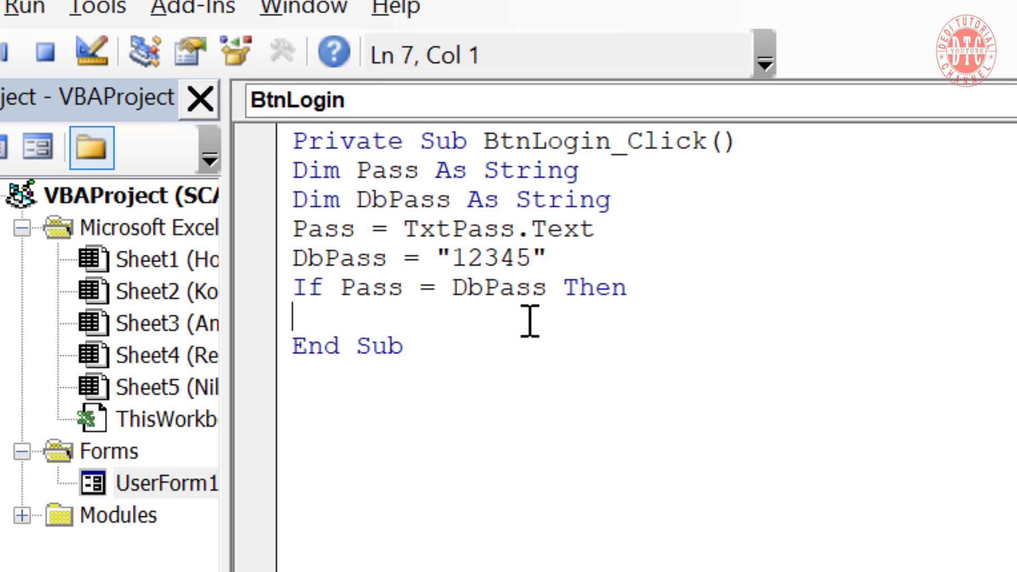
pyautogui.write('msgbox')
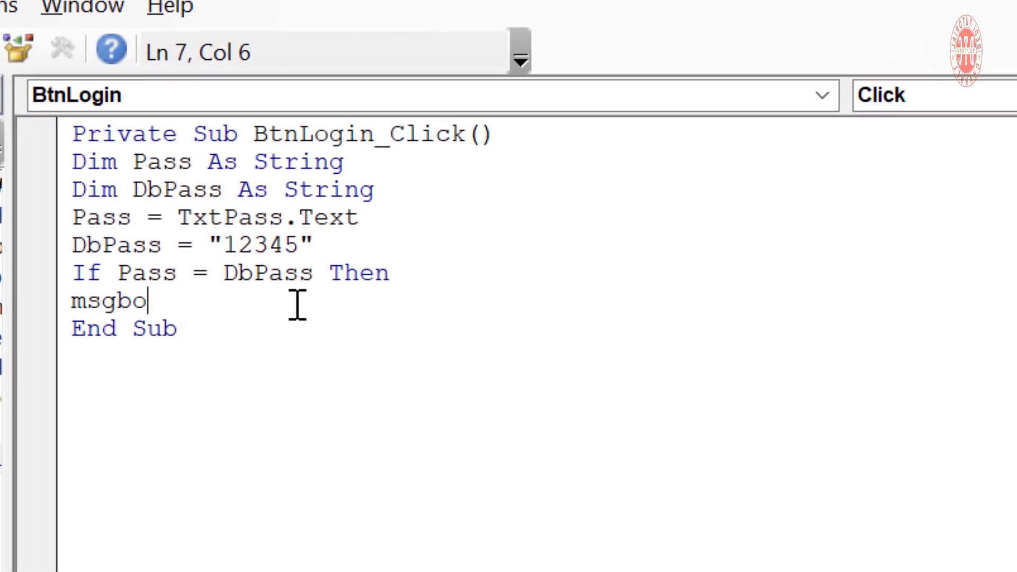
pyautogui.write(' "S')
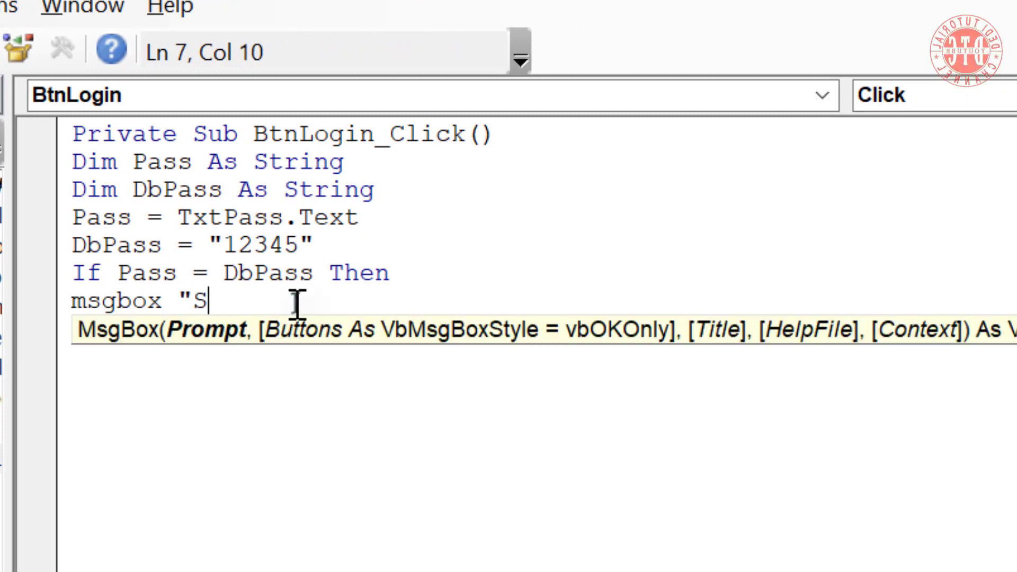
pyautogui.write('elamat Datang Di Aplikasi Scan Lembar Ujian Siswa "')
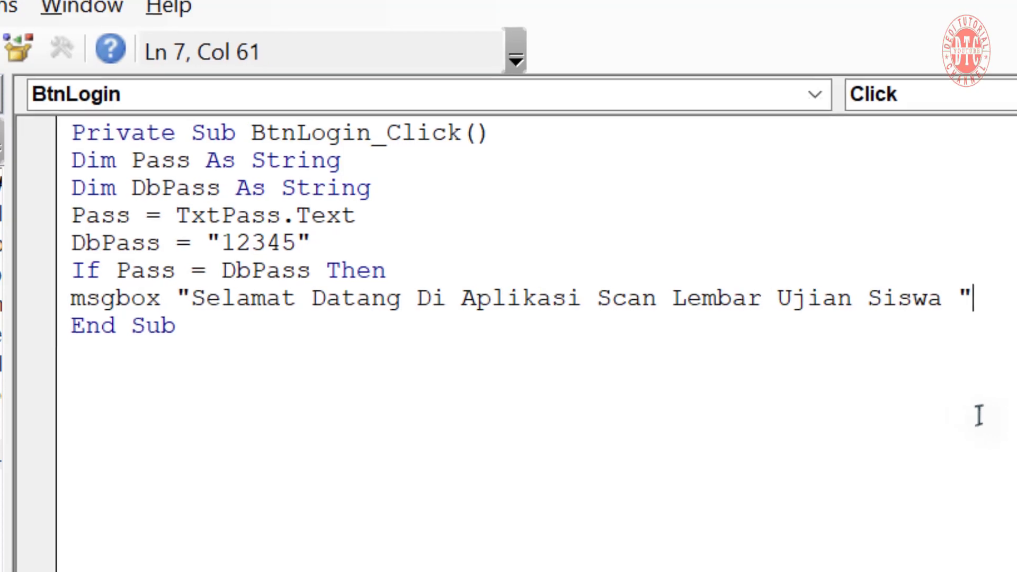
pyautogui.write(',')
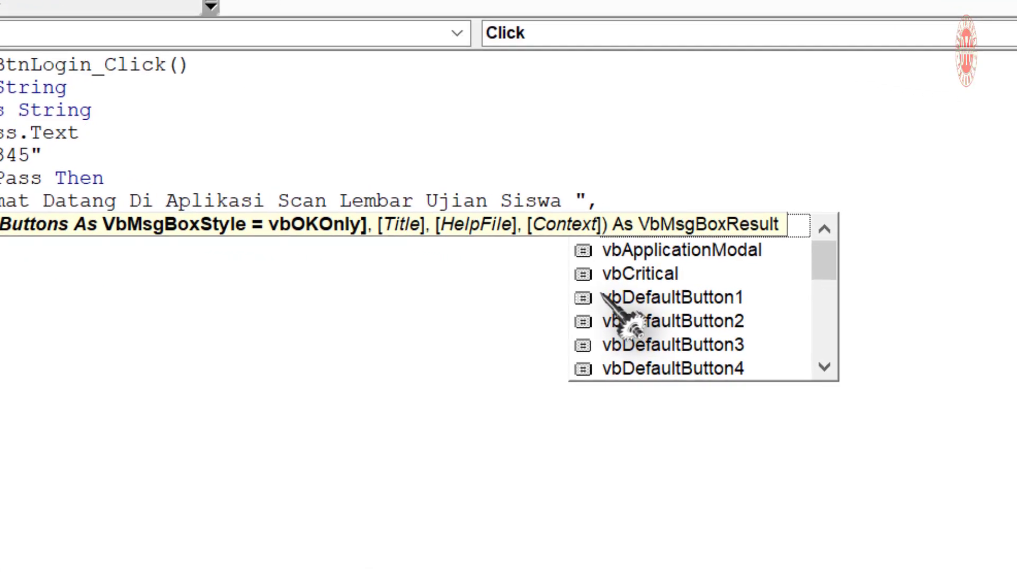
pyautogui.scroll(-1, 657, 295)
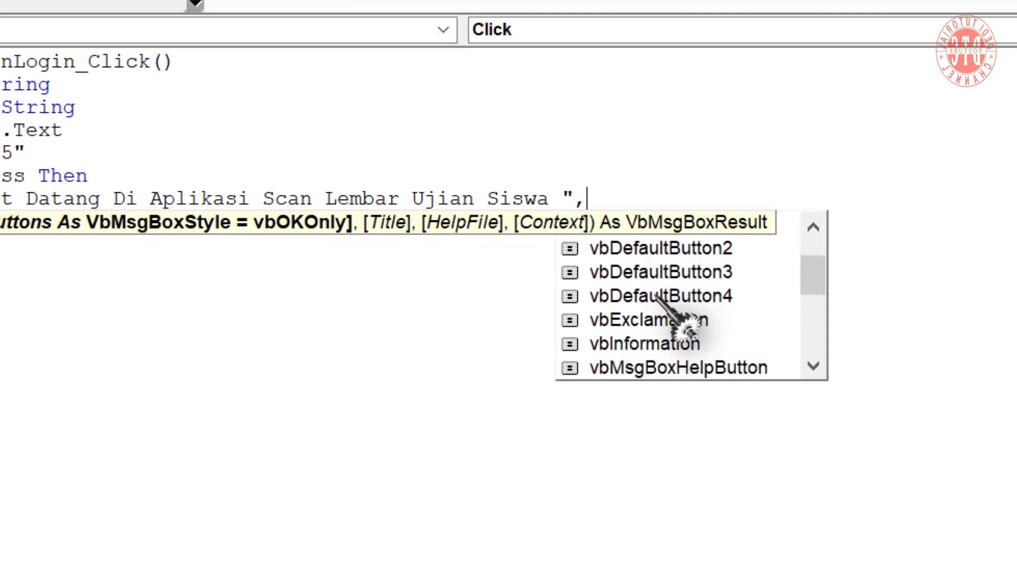
pyautogui.doubleClick(650, 343)
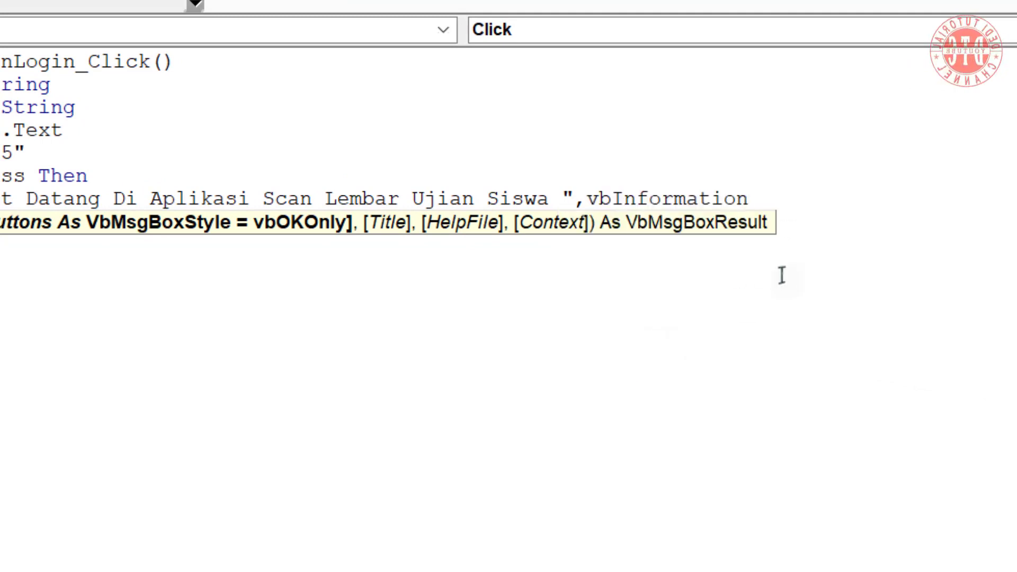
pyautogui.write(', "Login Sukses"')
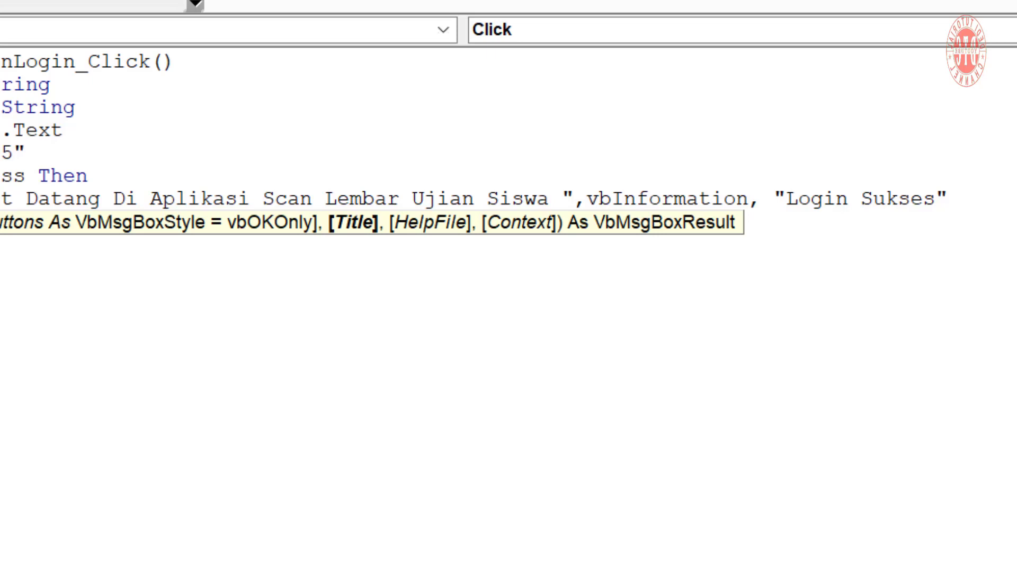
pyautogui.click(775, 400)
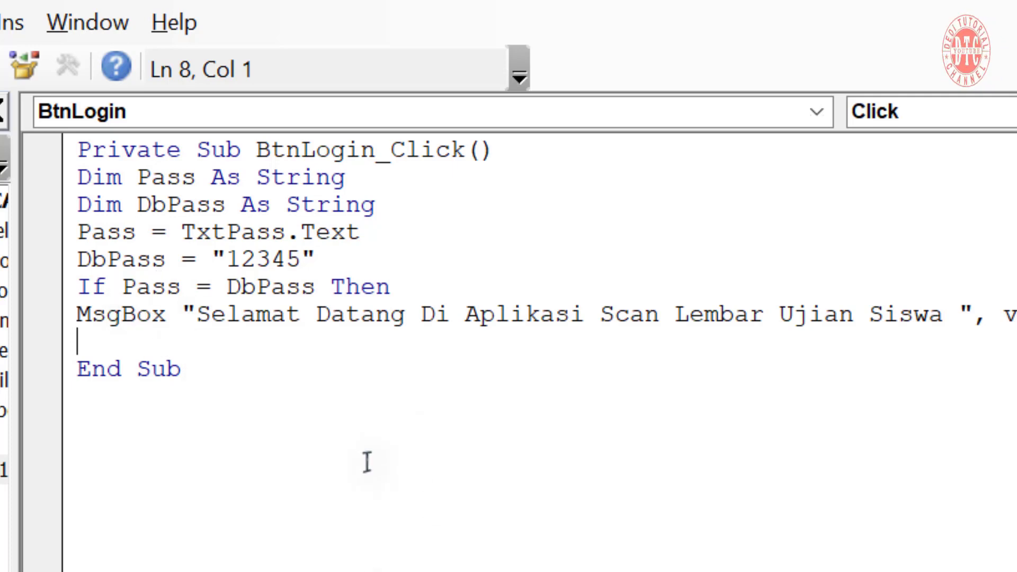
# - Add Unload Me on success and an ElseIf Pass = Empty Then branch
pyautogui.write('un')
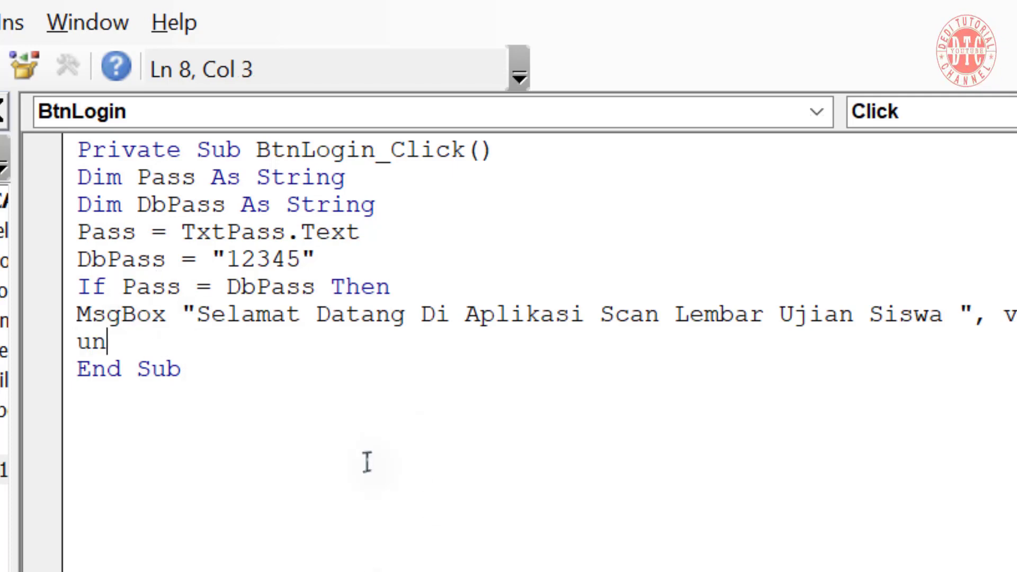
pyautogui.write('load m')
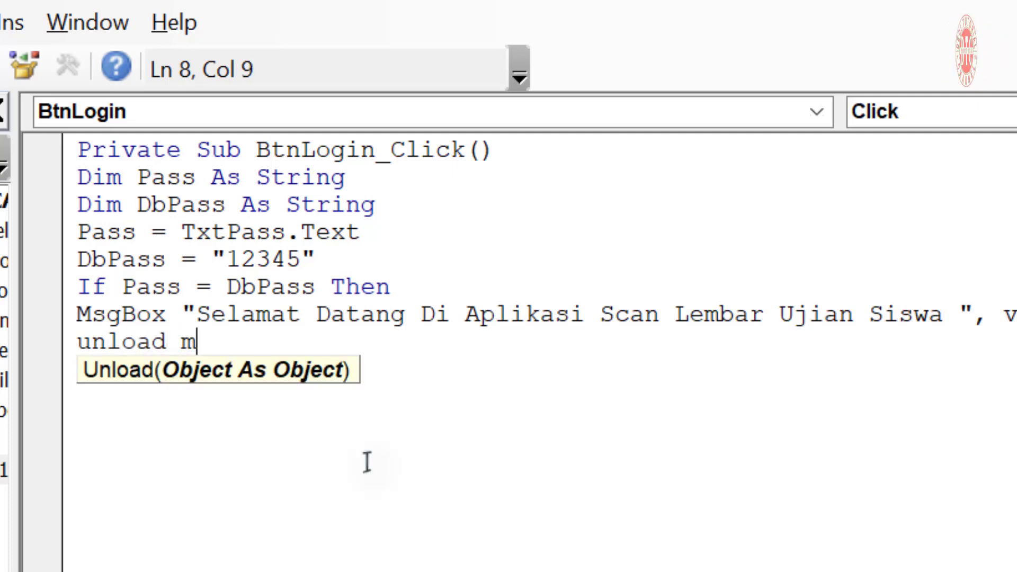
pyautogui.write('e')
pyautogui.press('Return')
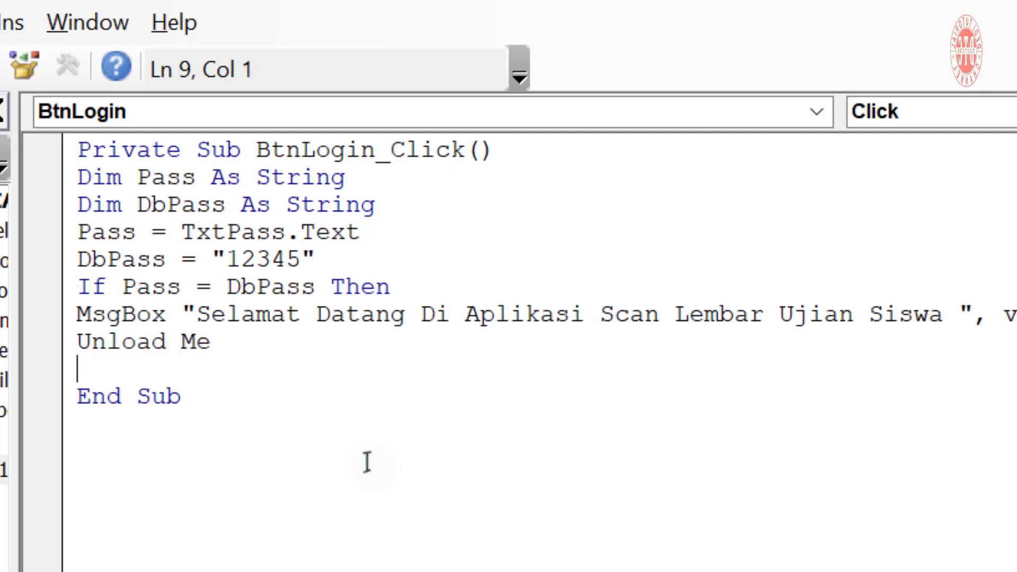
pyautogui.write('else')
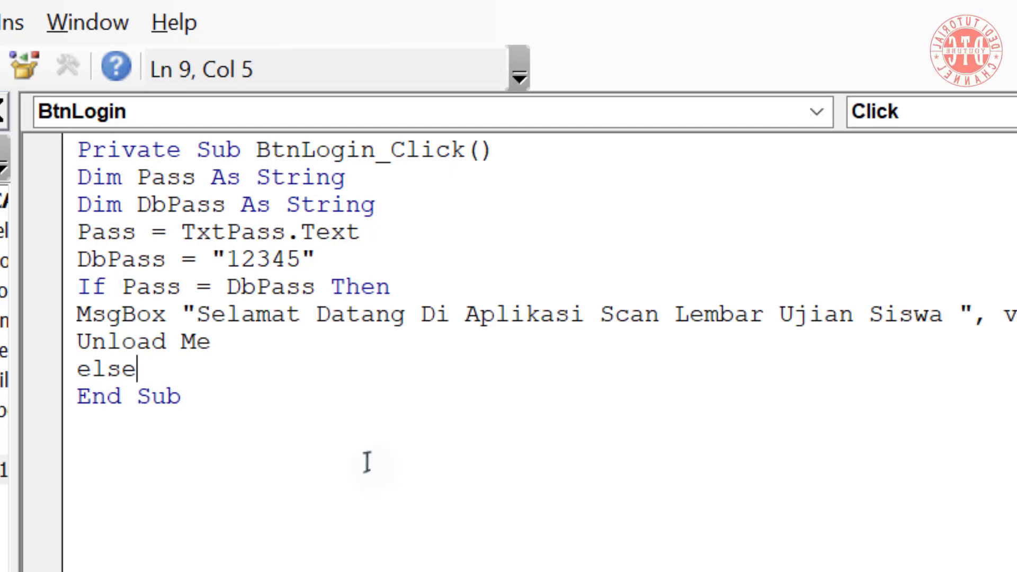
pyautogui.write('if')
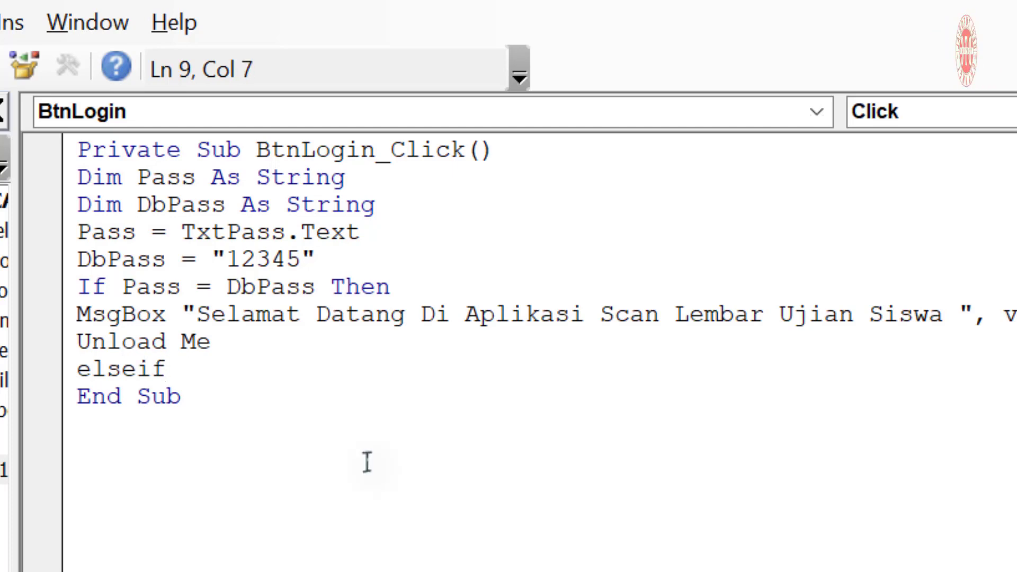
pyautogui.write(' Pass')
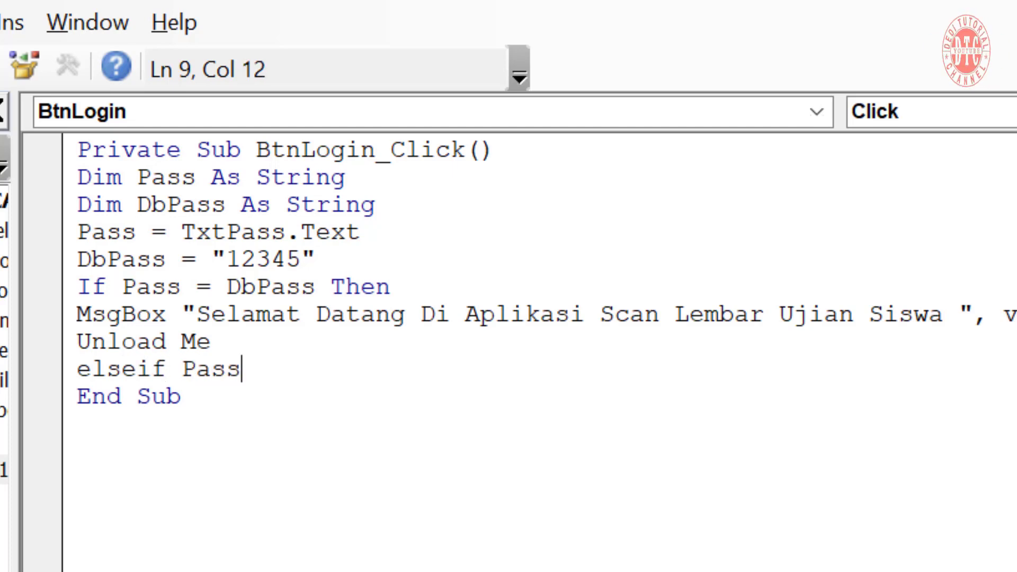
pyautogui.write('=e')
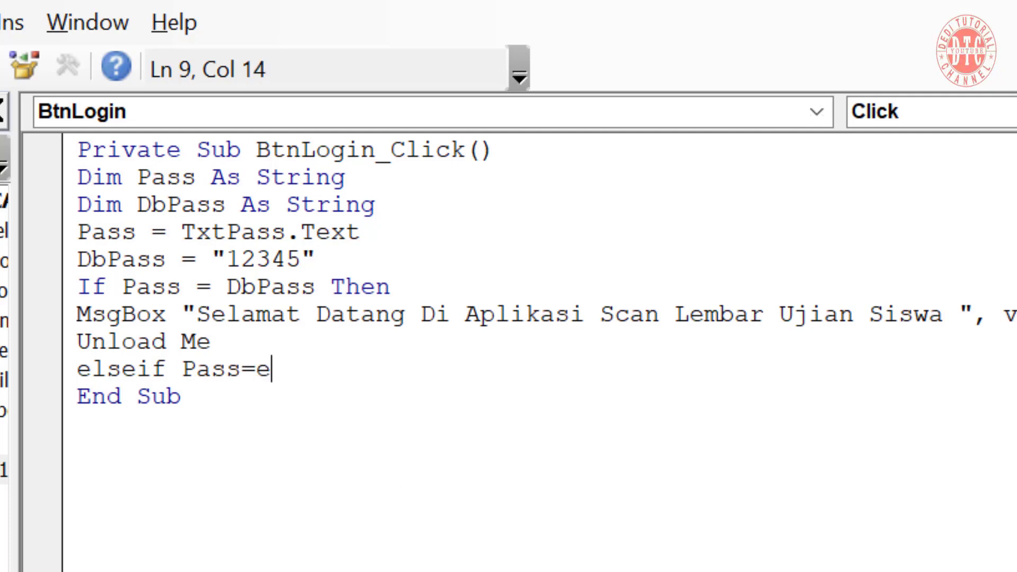
pyautogui.write('mpty')
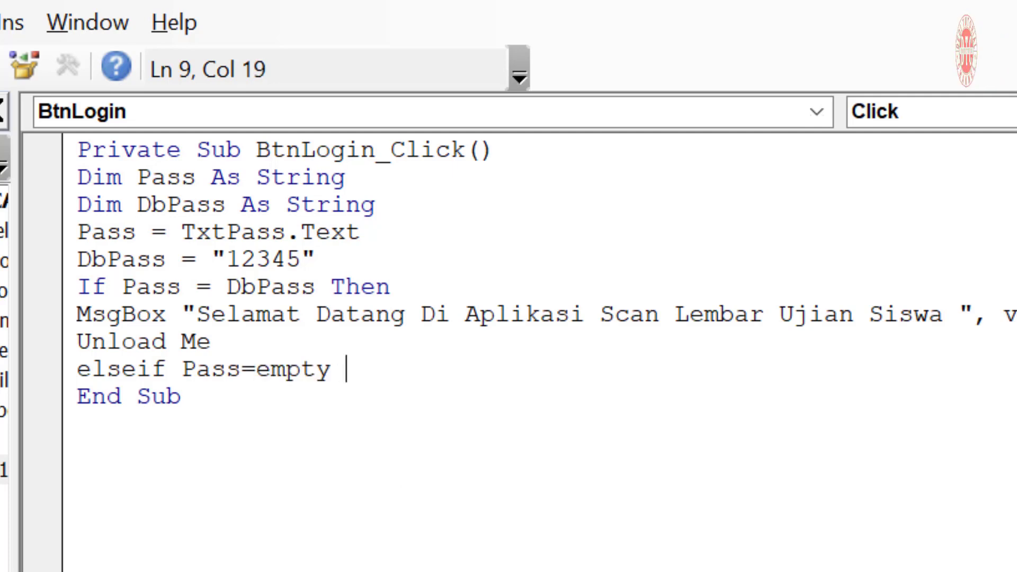
pyautogui.write('then')
pyautogui.press('Return')
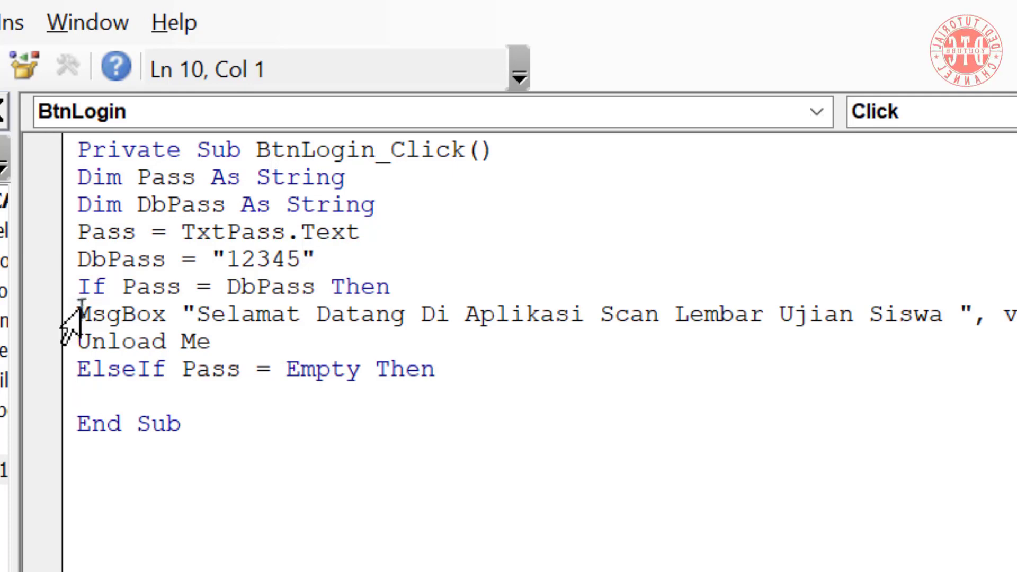
# - Copy the welcome MsgBox into the ElseIf branch, reworded to "Maaf, Password Masih Kosong Silahkan Diisi !"
pyautogui.moveTo(77, 314); pyautogui.dragTo(965, 315)
pyautogui.click(240, 404)
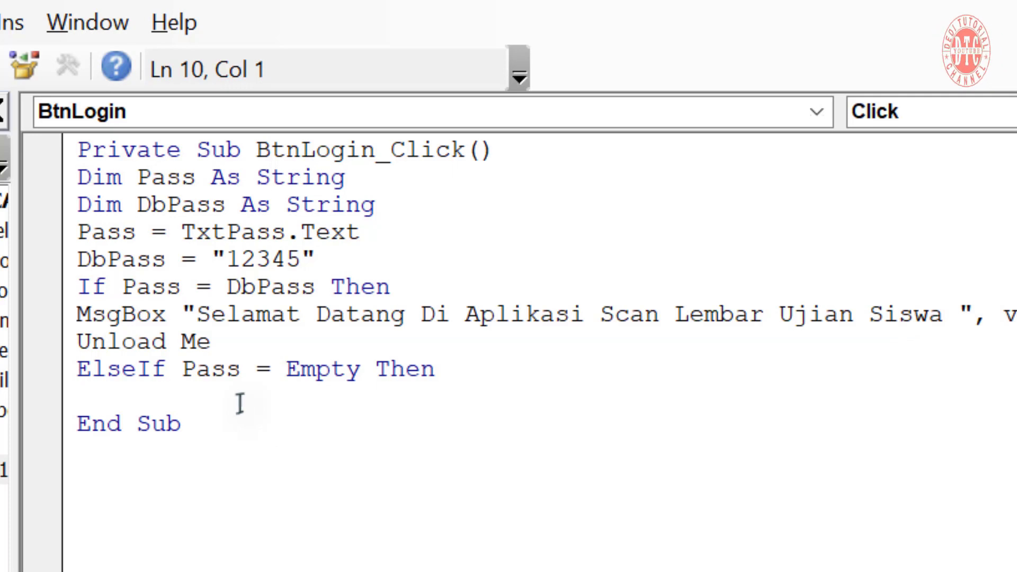
pyautogui.write('MsgBox "Selamat Datang Di Aplikasi Scan Lembar Ujian Siswa "')
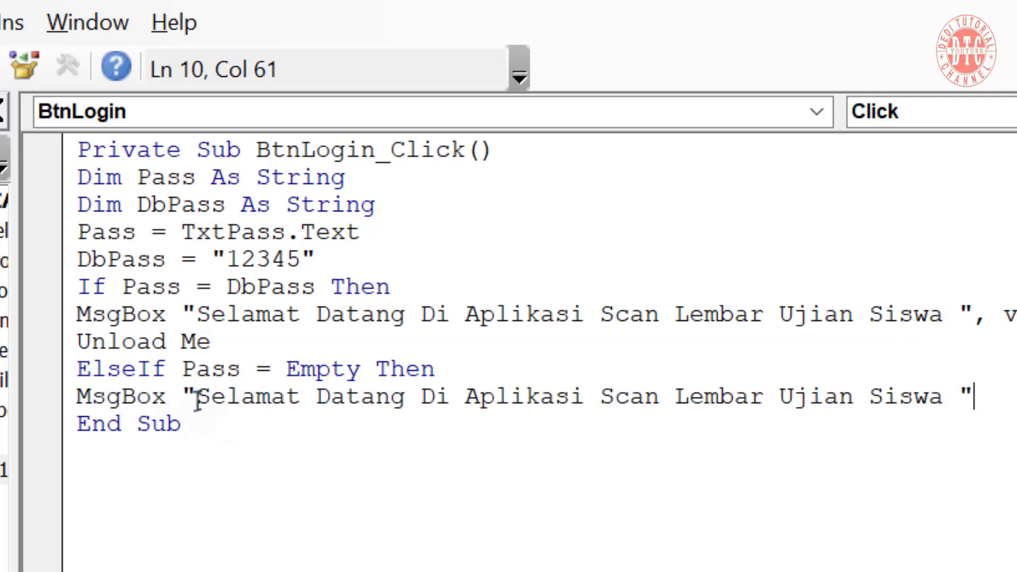
pyautogui.moveTo(197, 400); pyautogui.dragTo(945, 390)
pyautogui.write('Maaf')
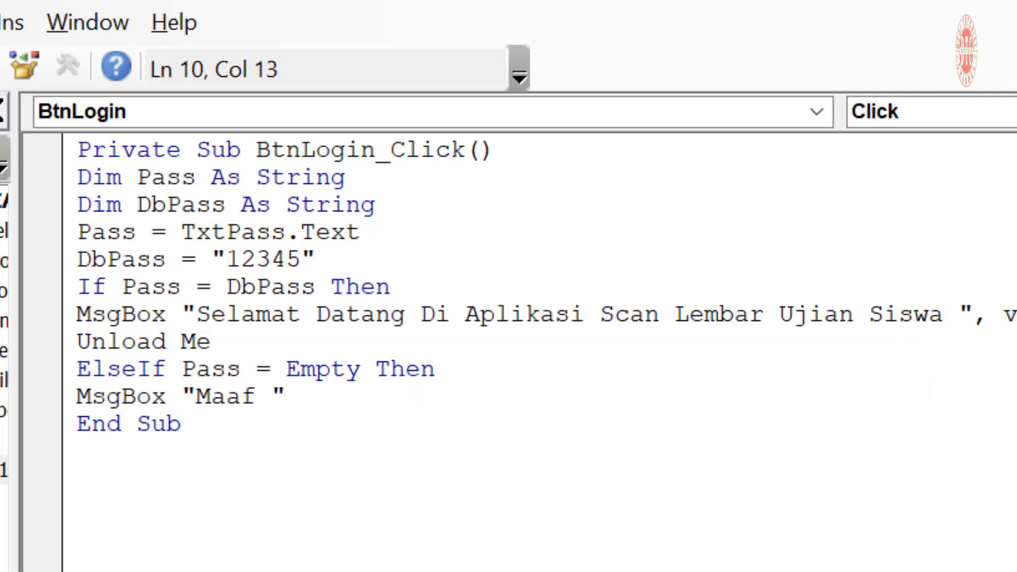
pyautogui.write(', Password Masih ')
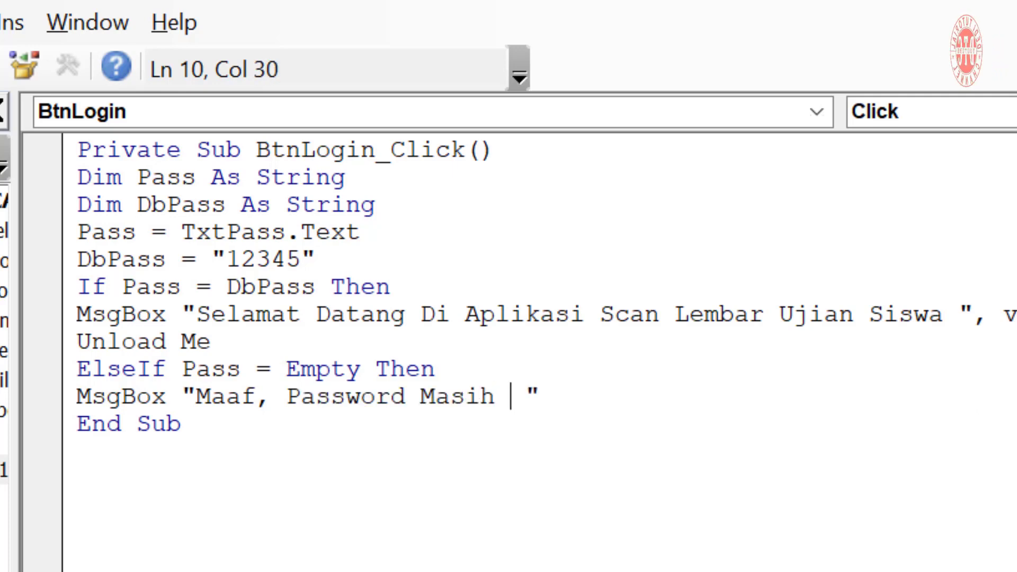
pyautogui.write('Kosong')
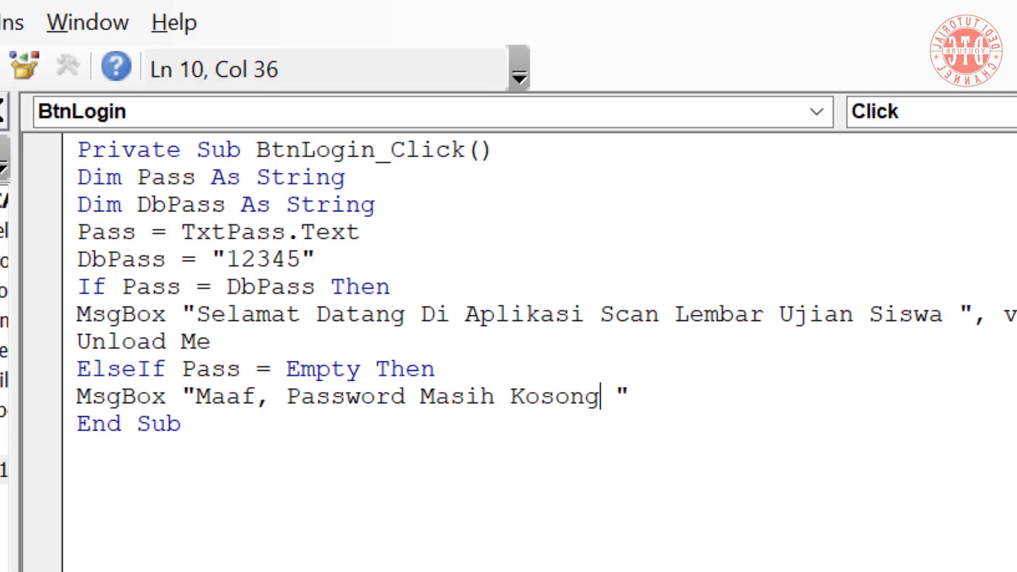
pyautogui.write(' Silahkan Di ')
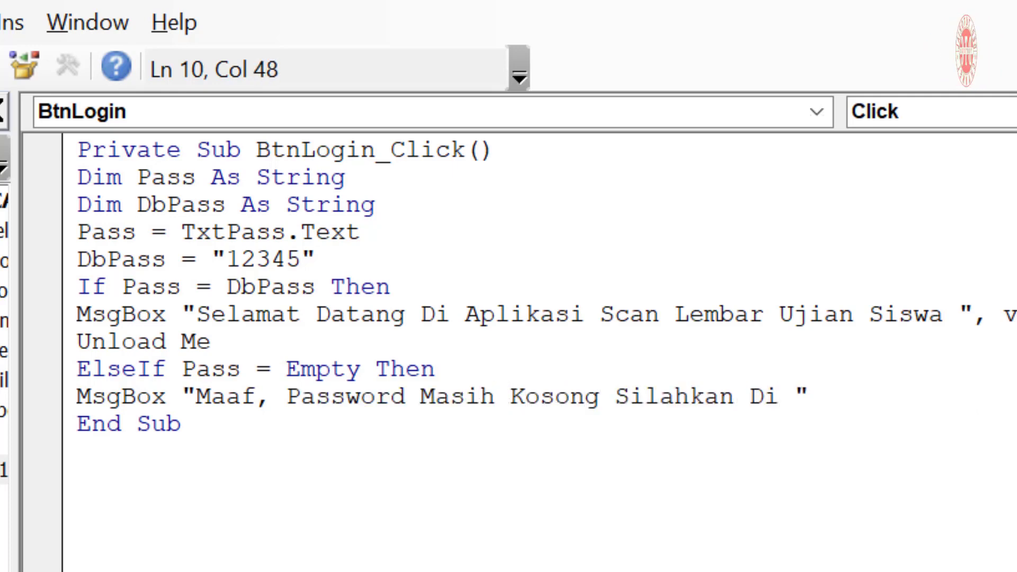
pyautogui.write('isi !')
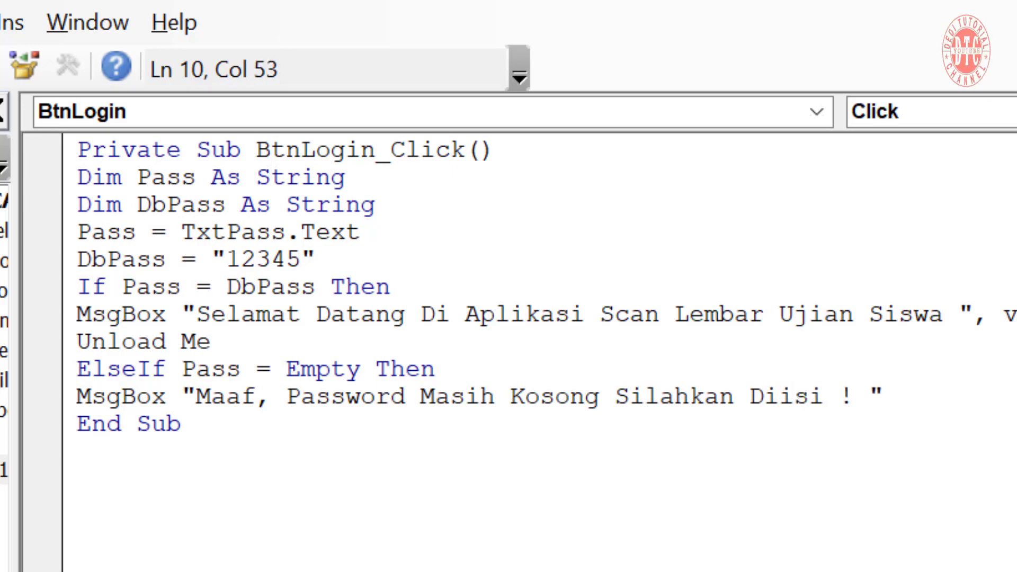
pyautogui.press('Delete')
# - Give the empty-password MsgBox the vbCritical style and the title "Password Kosong"
pyautogui.click(874, 396)
pyautogui.write(',')
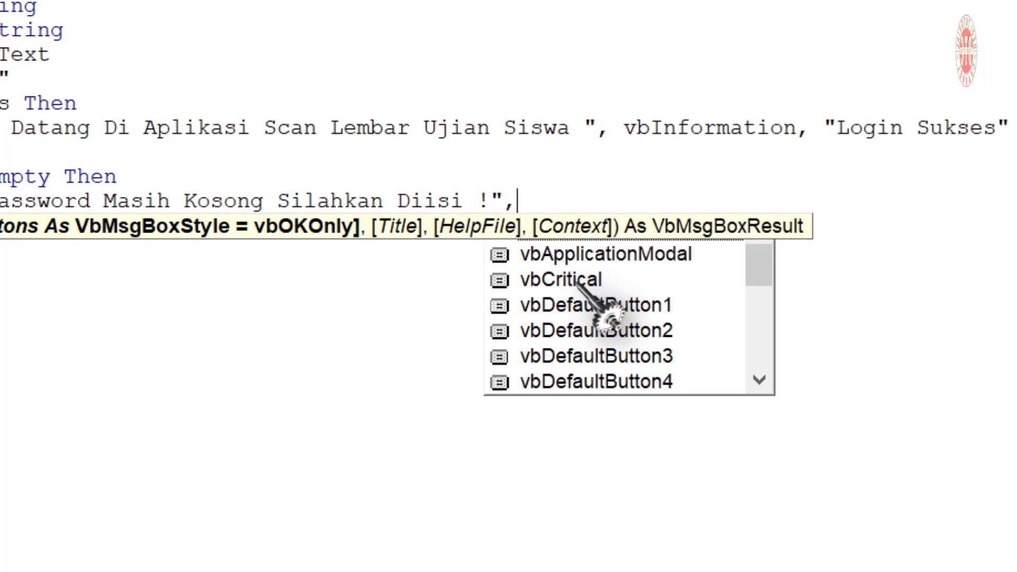
pyautogui.doubleClick(578, 281)
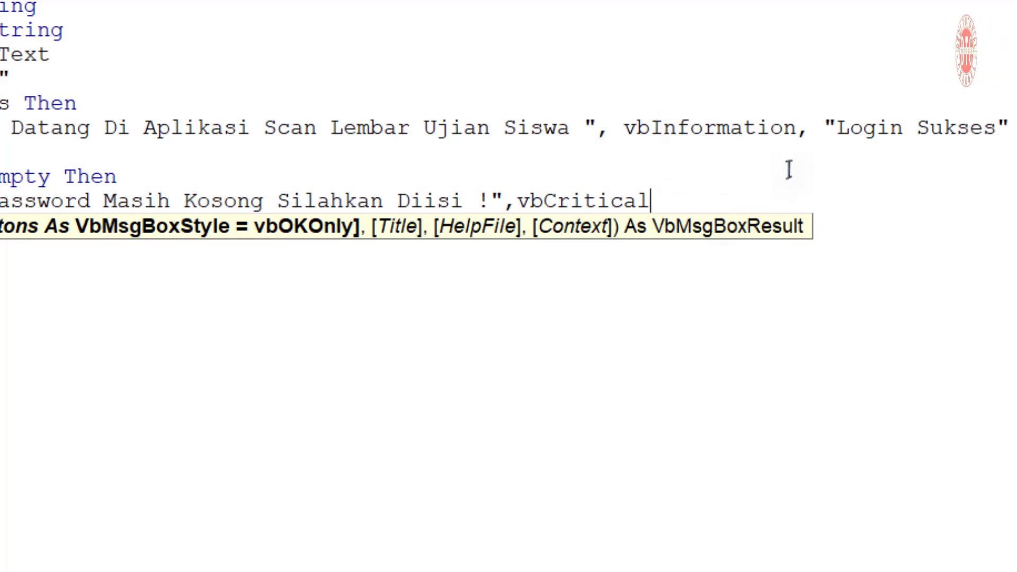
pyautogui.write(', "')
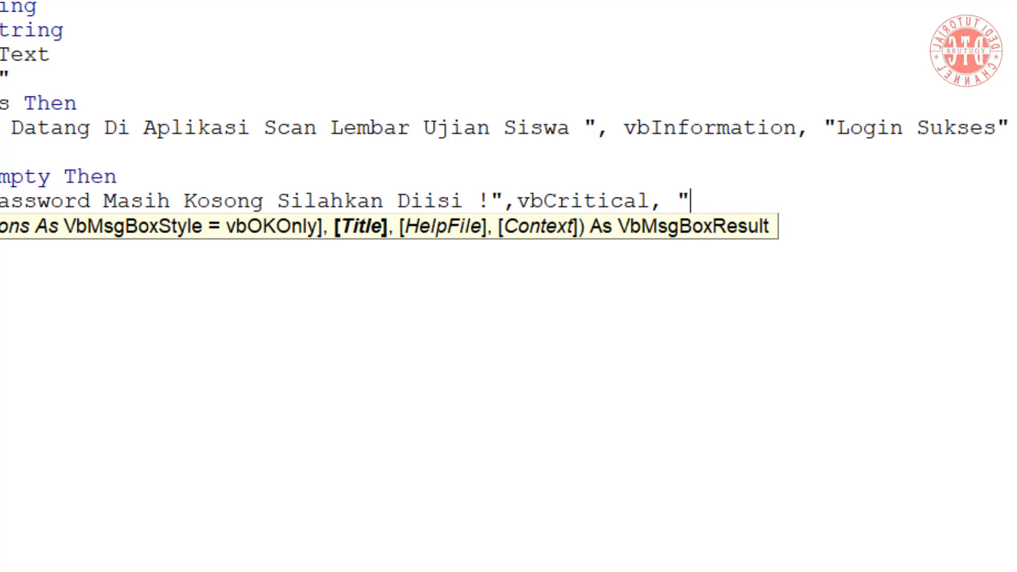
pyautogui.write('Password Kosong"')
pyautogui.click(789, 169)
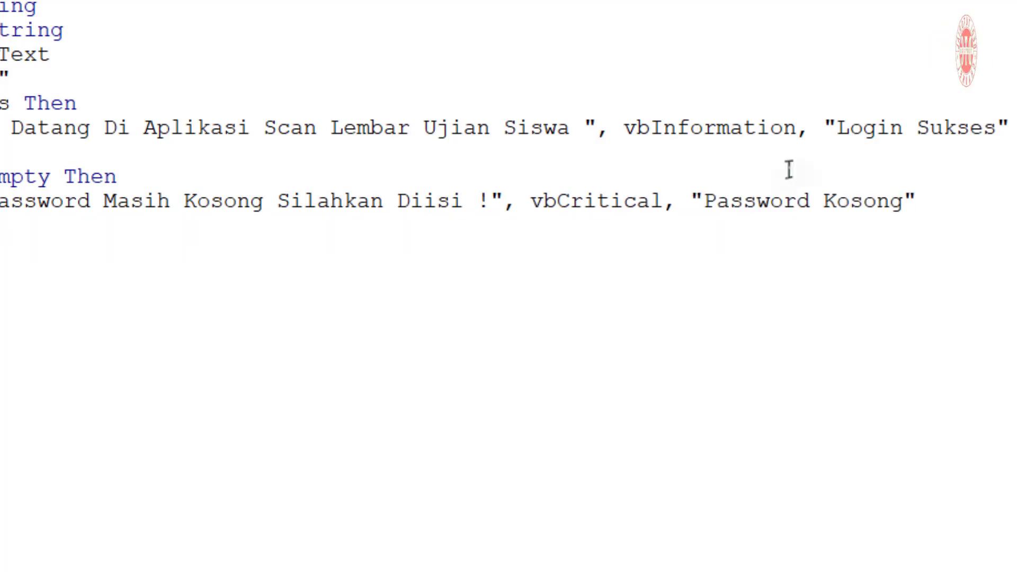
pyautogui.click(63, 362)
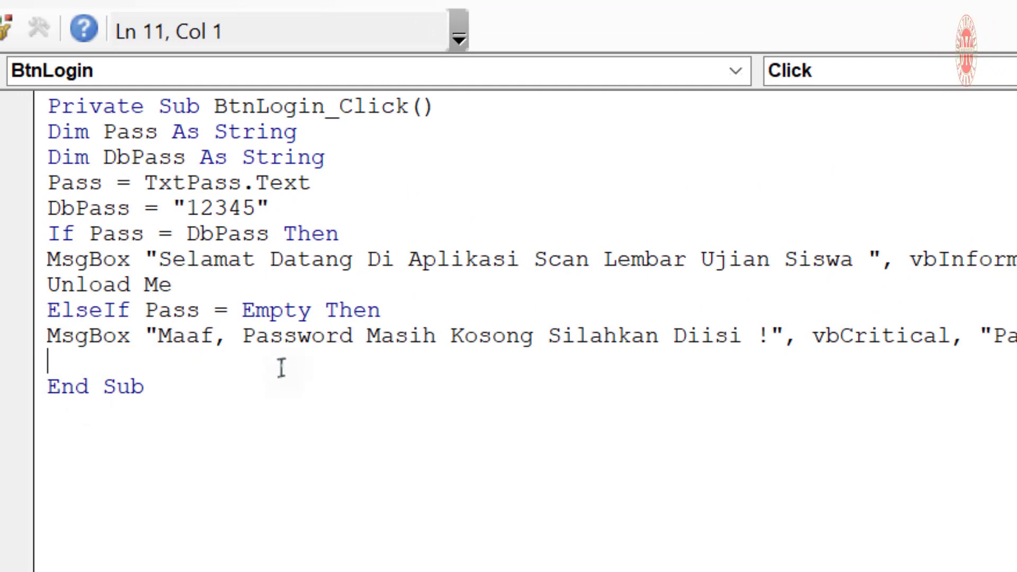
# - Add an Else branch with a copied MsgBox, changing its text to "Salah Silahkan Ulangi Lagi"
pyautogui.write('else:')
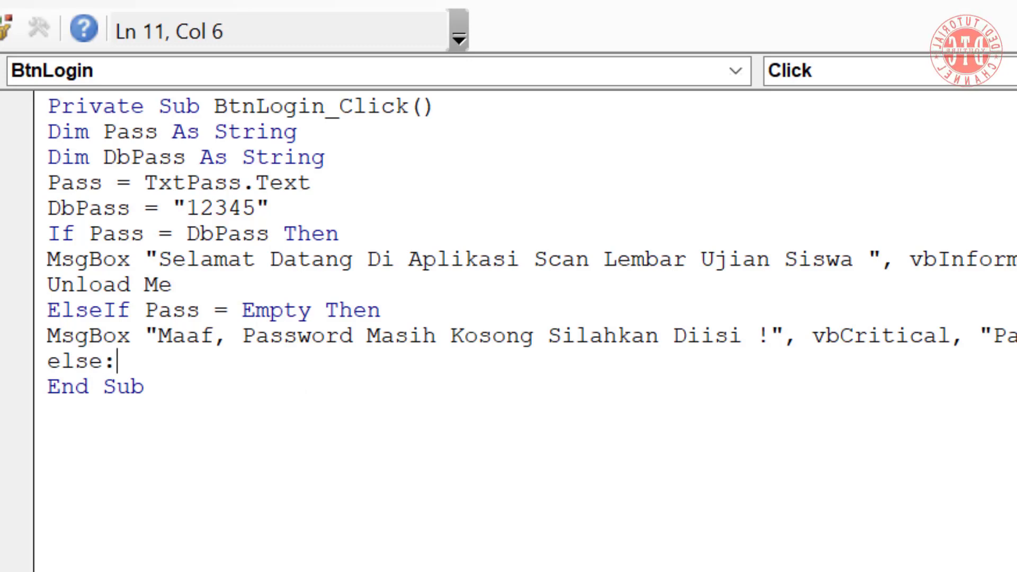
pyautogui.moveTo(46, 335)
pyautogui.mouseDown()
pyautogui.moveTo(800, 339)
pyautogui.moveTo(767, 344)
pyautogui.moveTo(776, 346)
pyautogui.mouseUp()
pyautogui.hotkey('ctrl', 'c')
pyautogui.click(286, 361)
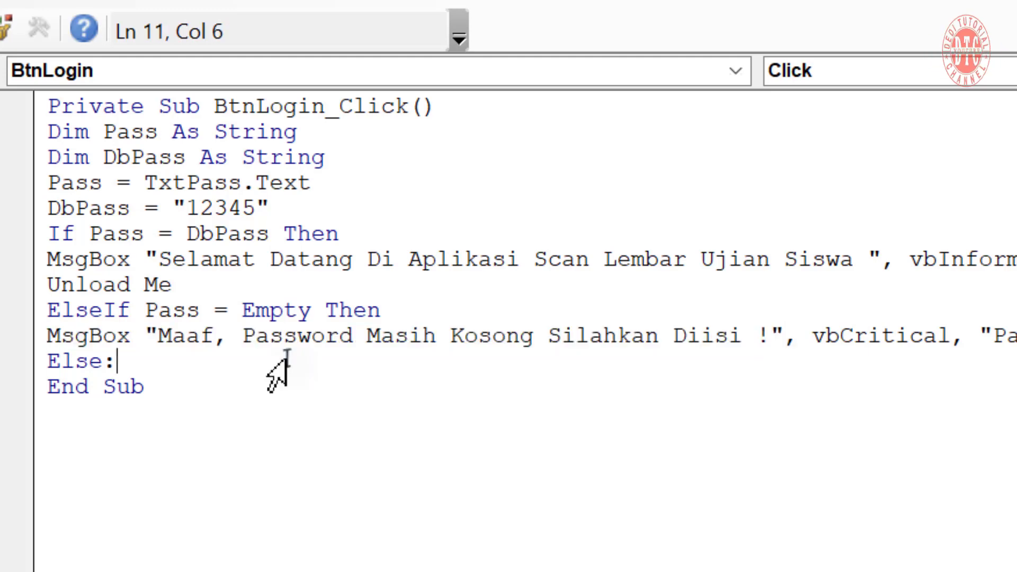
pyautogui.hotkey('ctrl', 'v')
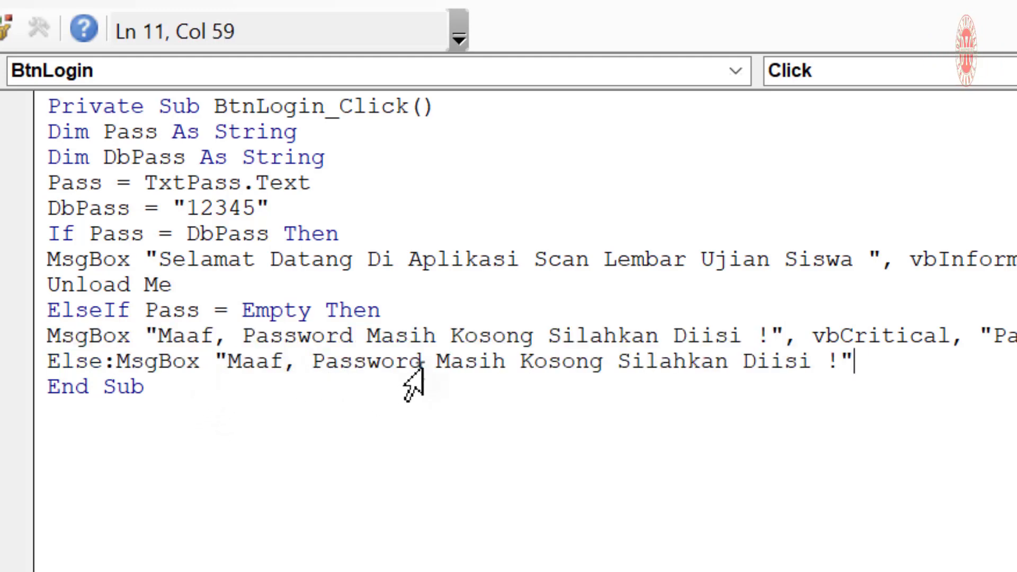
pyautogui.moveTo(519, 362)
pyautogui.mouseDown()
pyautogui.moveTo(766, 375)
pyautogui.moveTo(805, 363)
pyautogui.mouseUp()
pyautogui.write('Salah Silahkan Ulangi')
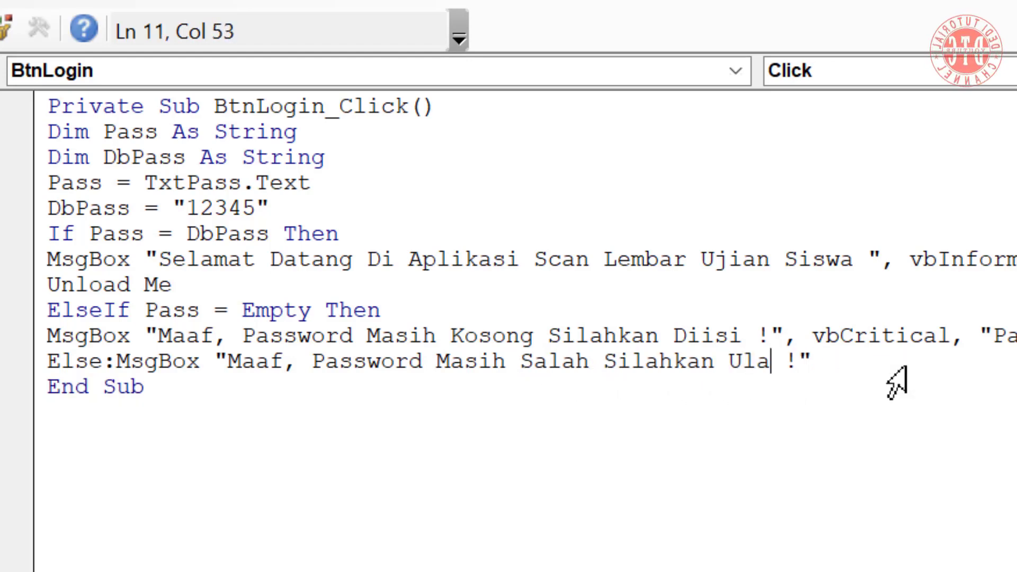
pyautogui.write(' Lagi')
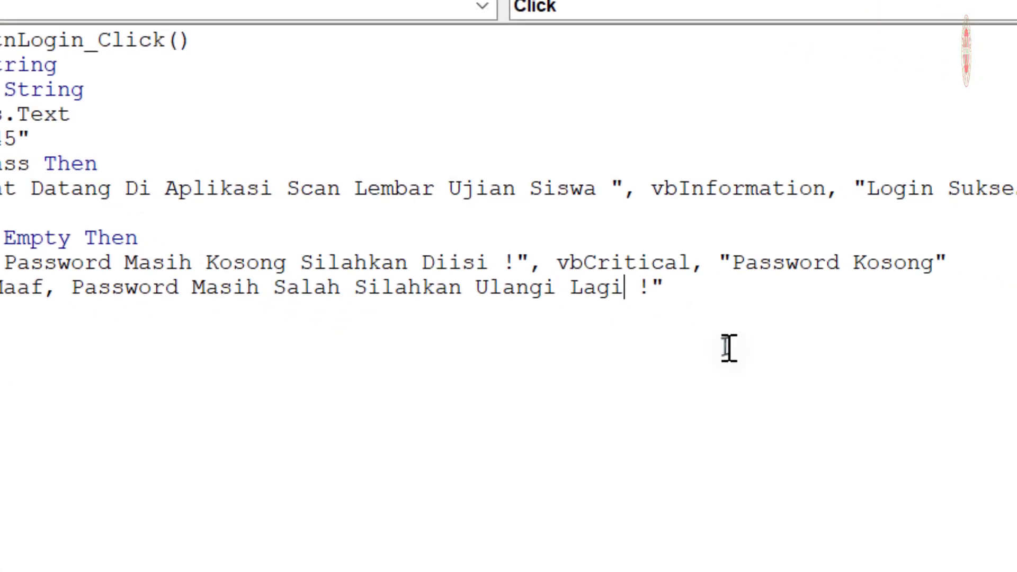
# - Give the wrong-password MsgBox vbExclamation and the title "Salah Password", then close the block with End If
pyautogui.click(522, 245)
pyautogui.write(',')
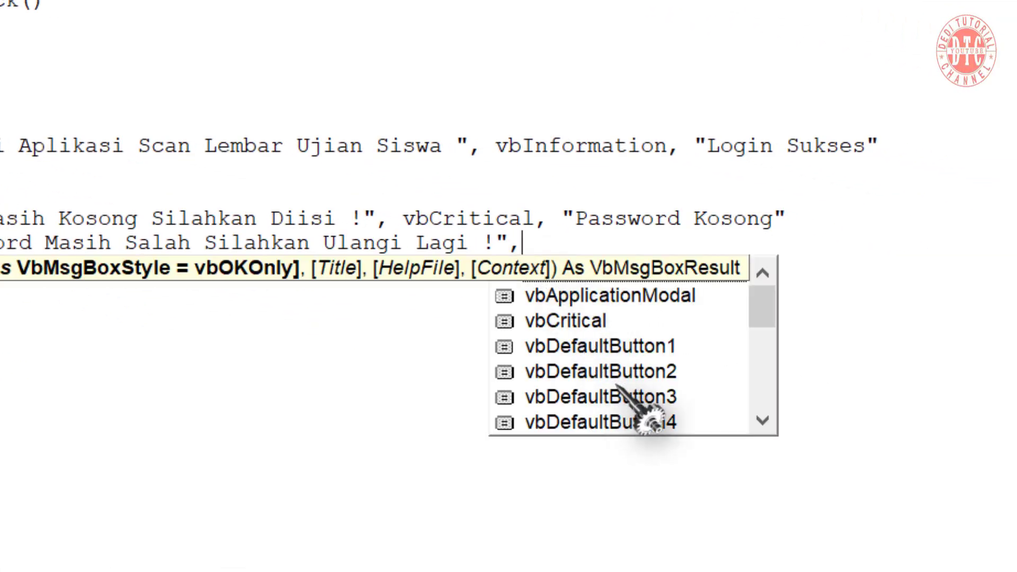
pyautogui.scroll(-1, 625, 410)
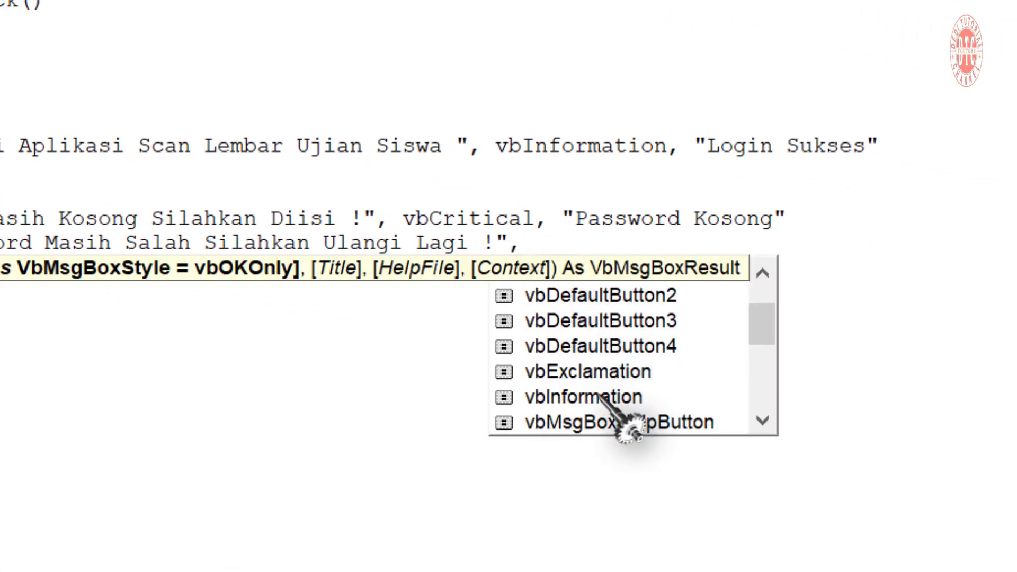
pyautogui.doubleClick(585, 370)
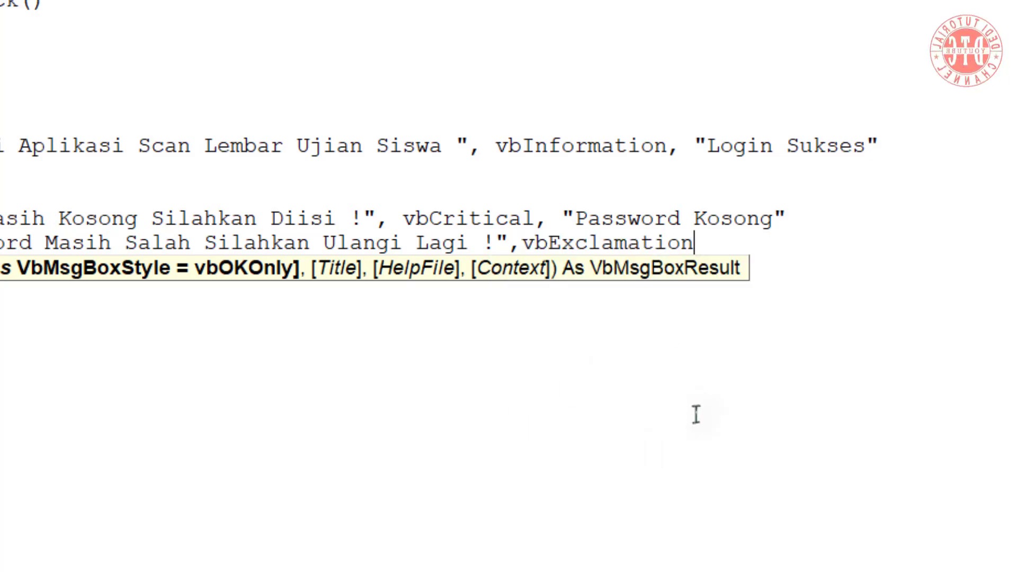
pyautogui.write(', "Sala')
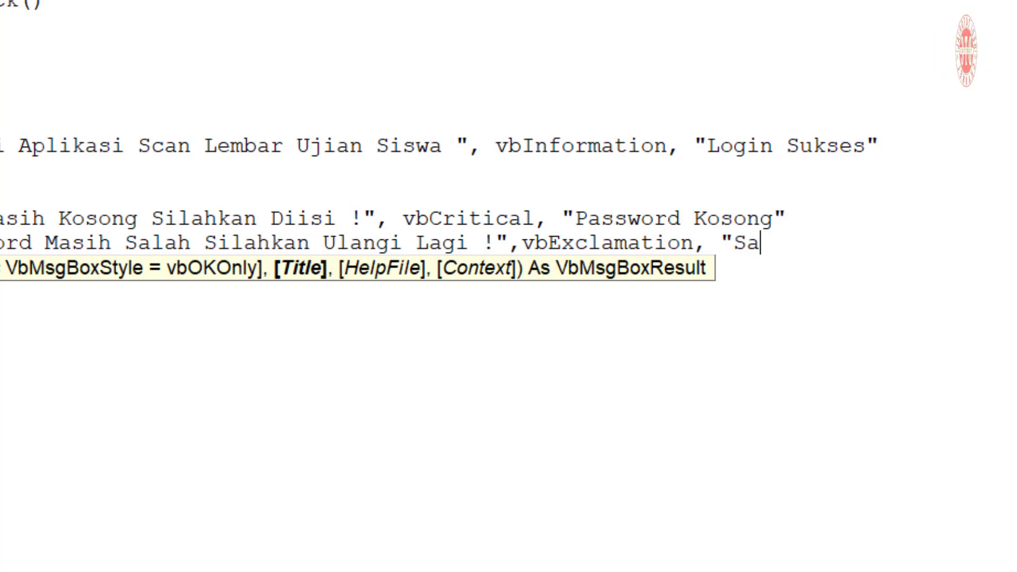
pyautogui.write('h Password')
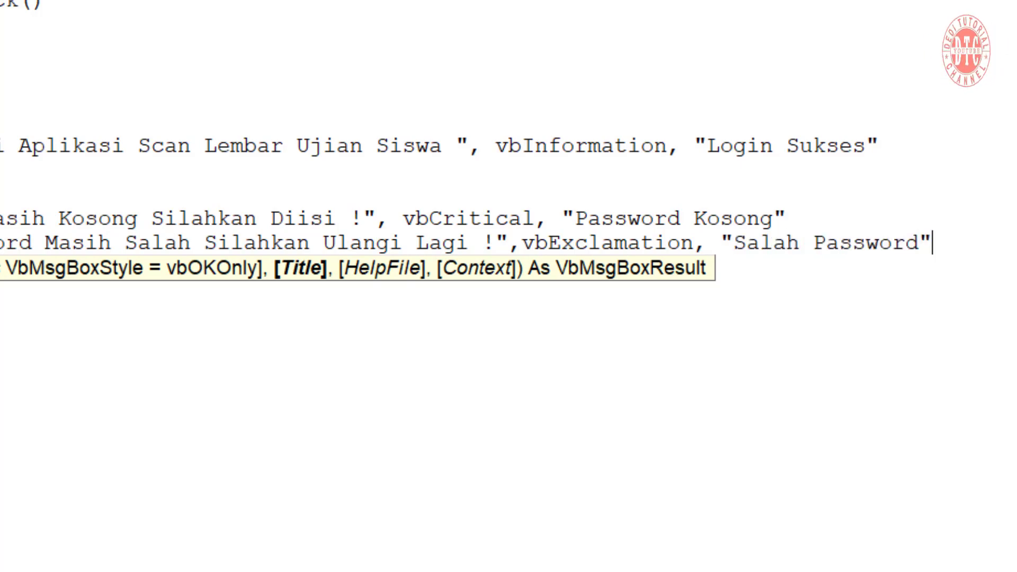
pyautogui.press('Return')
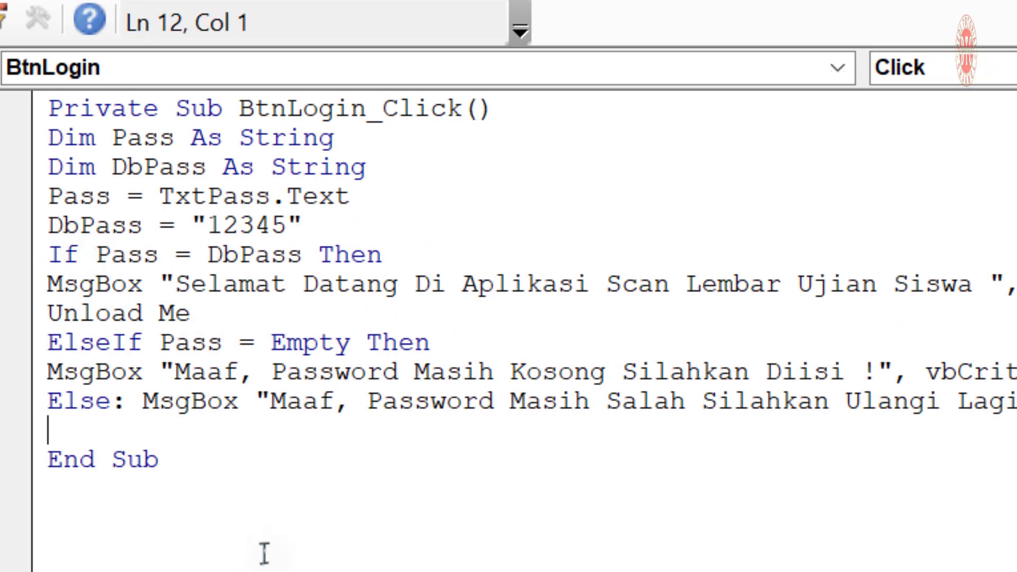
pyautogui.write('end i')
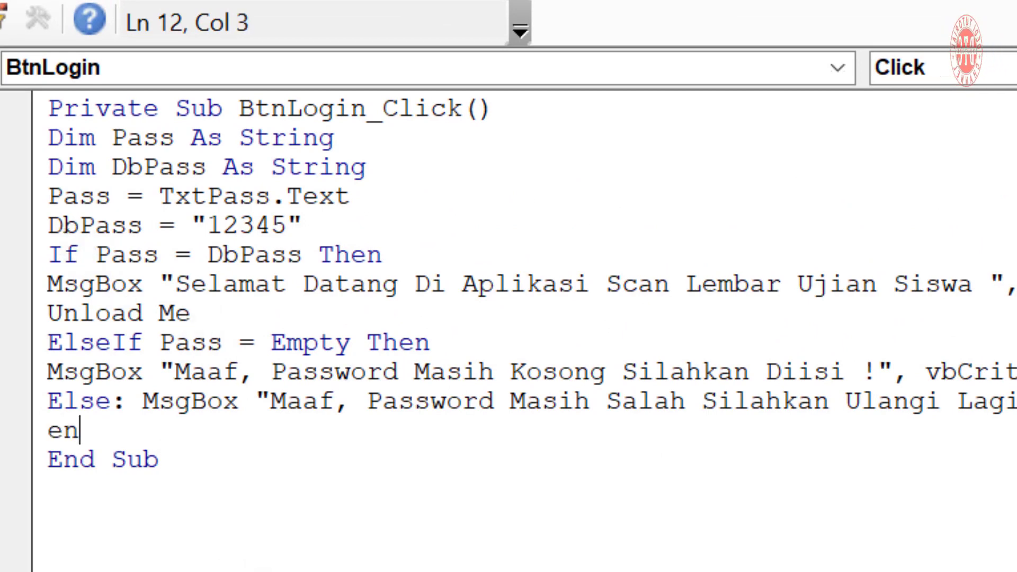
pyautogui.write('f')
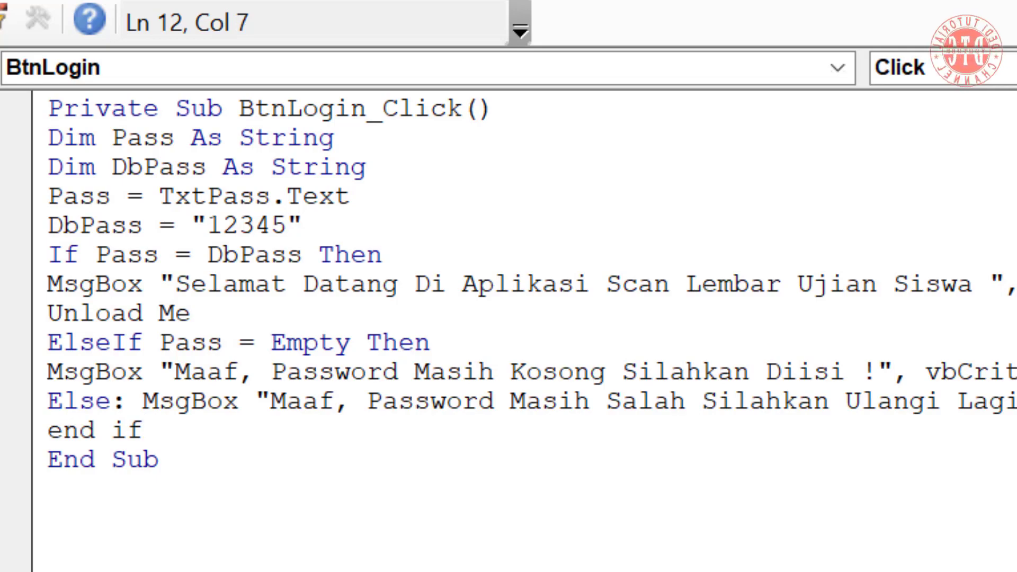
pyautogui.press('Return')
pyautogui.press('Delete')
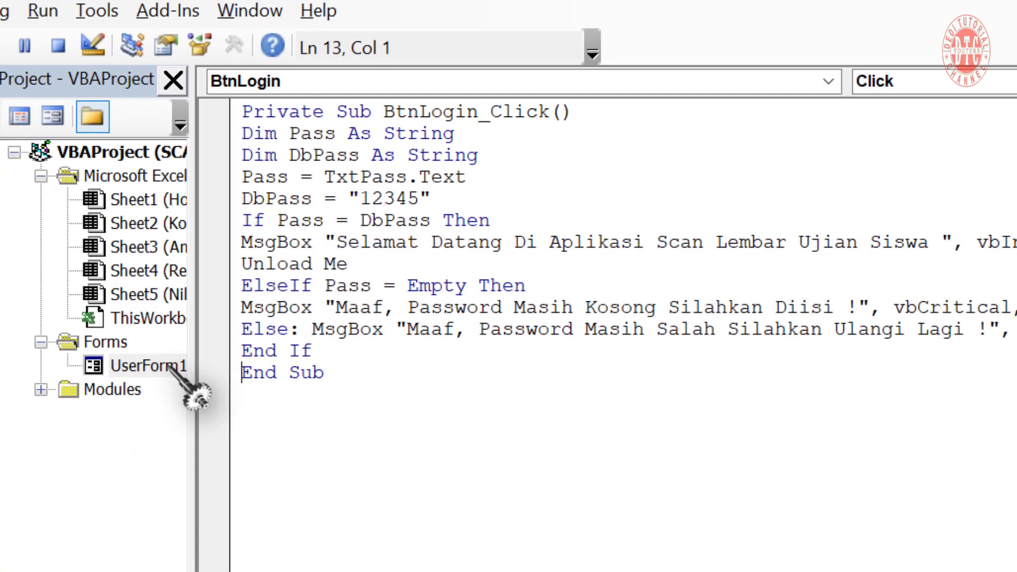
# - Create the Exit button's empty BtnExit_Click procedure from the UserForm1 designer
pyautogui.doubleClick(169, 365)
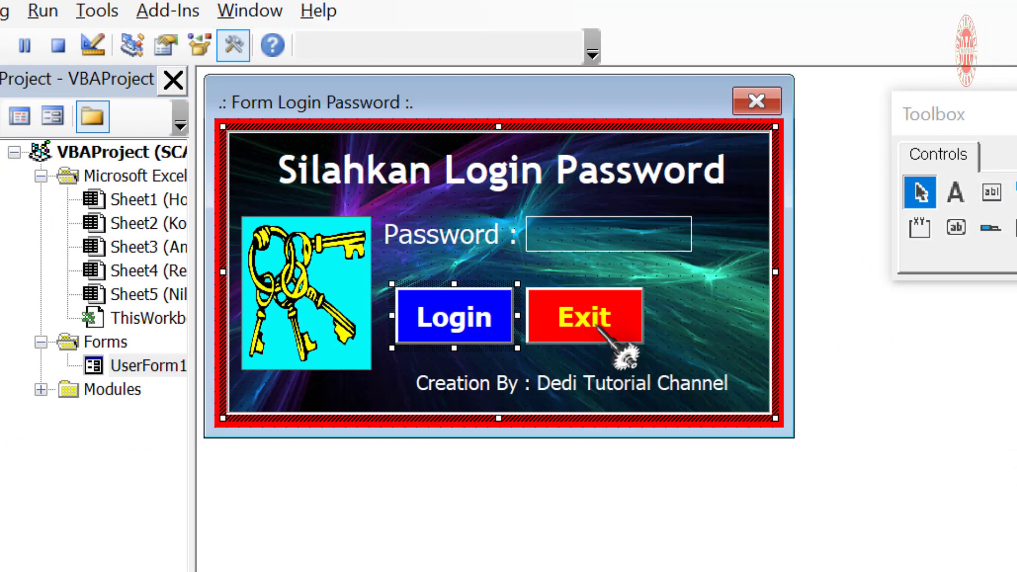
pyautogui.doubleClick(598, 327)
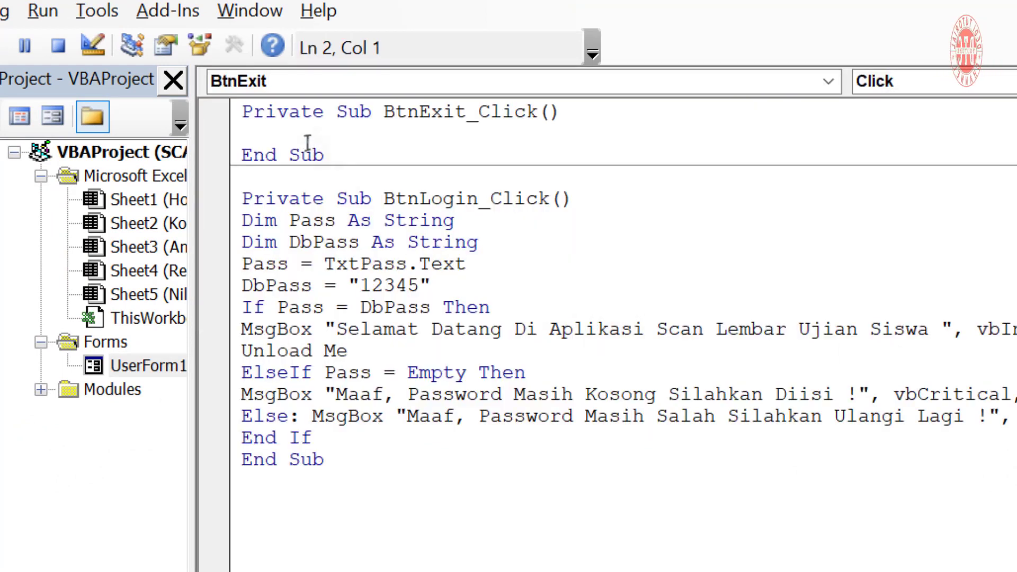
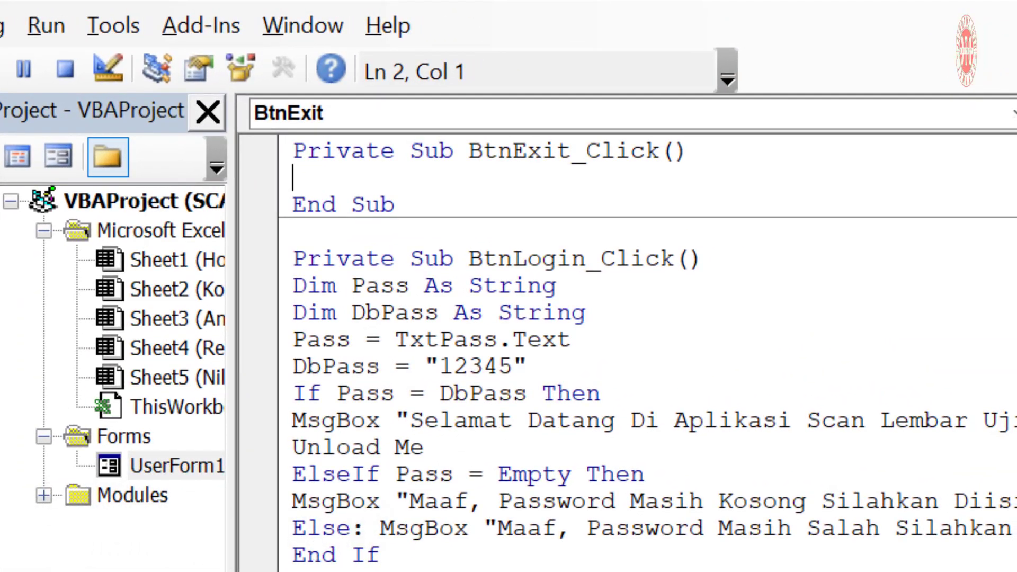
# - Add ThisWorkbook.Close savechanges:=True to BtnExit_Click and remove the leftover blank line
pyautogui.write('hi')
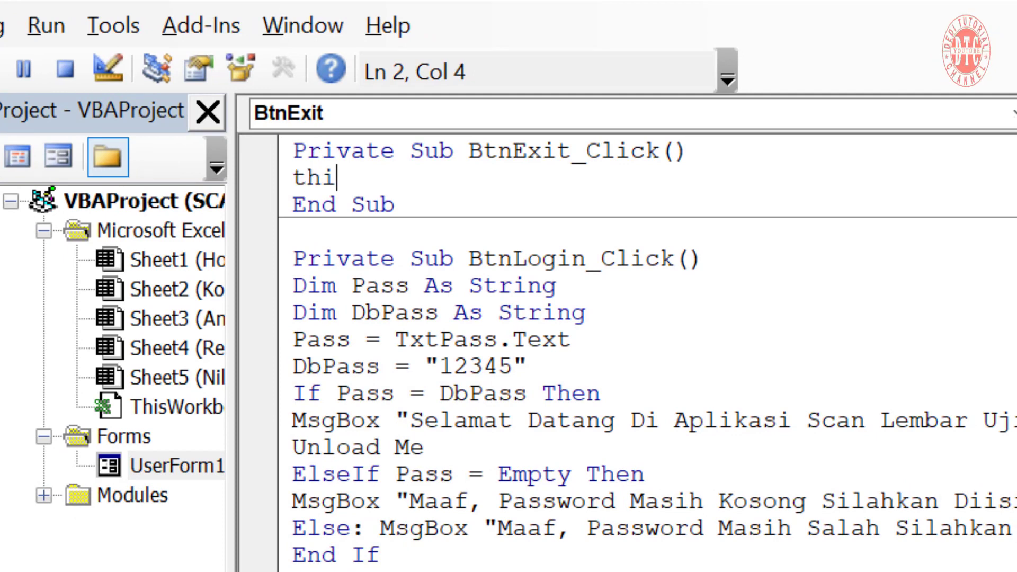
pyautogui.write('workbook.')
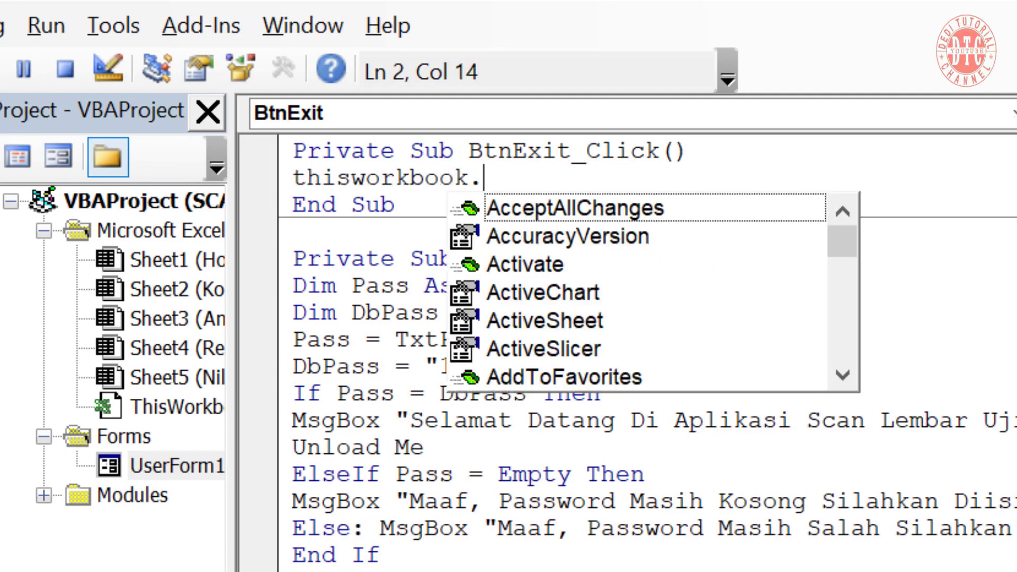
pyautogui.write('close')
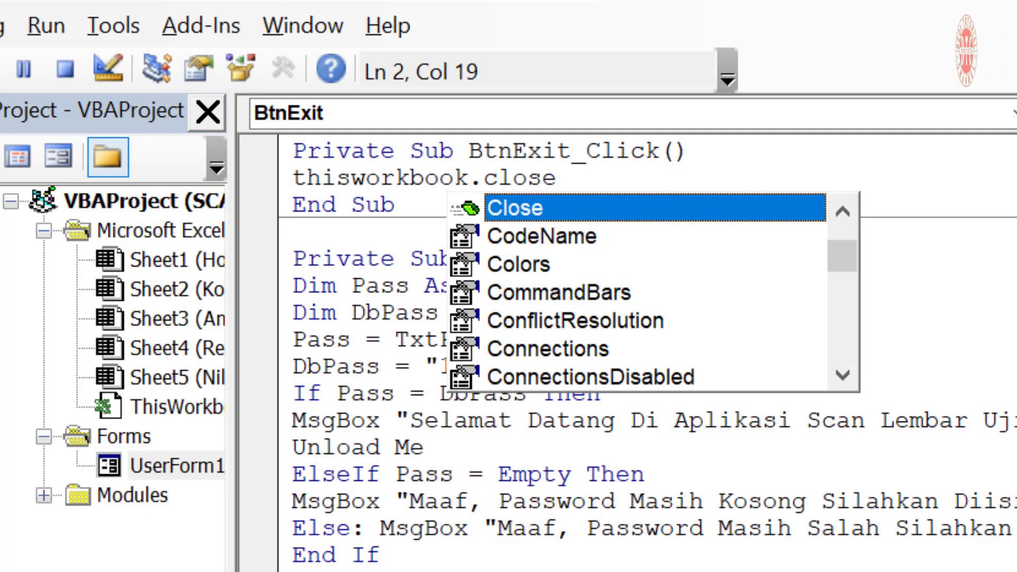
pyautogui.write(' savechanges')
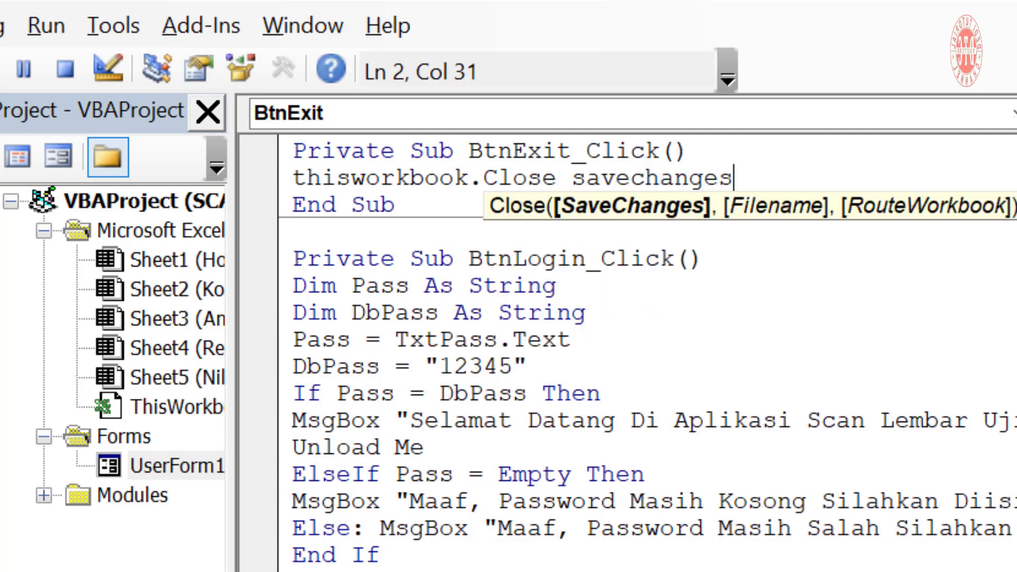
pyautogui.write(':=t')
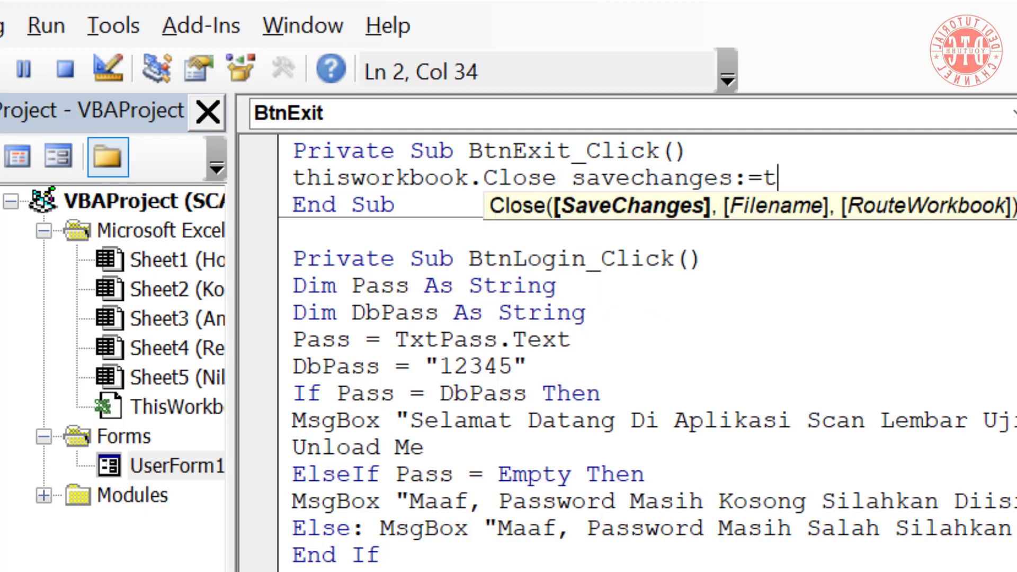
pyautogui.write('rue')
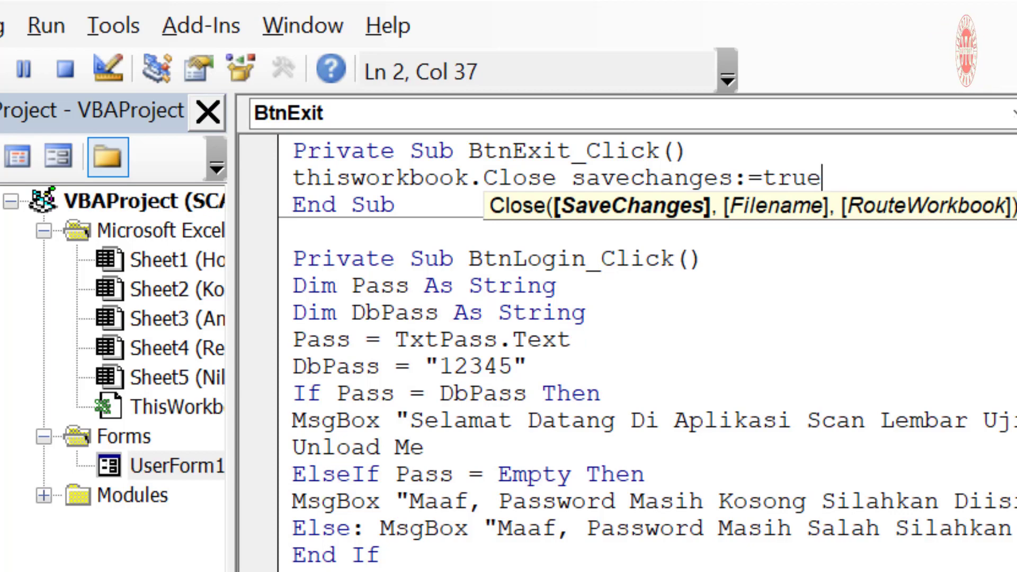
pyautogui.press('Return')
pyautogui.press('Delete')
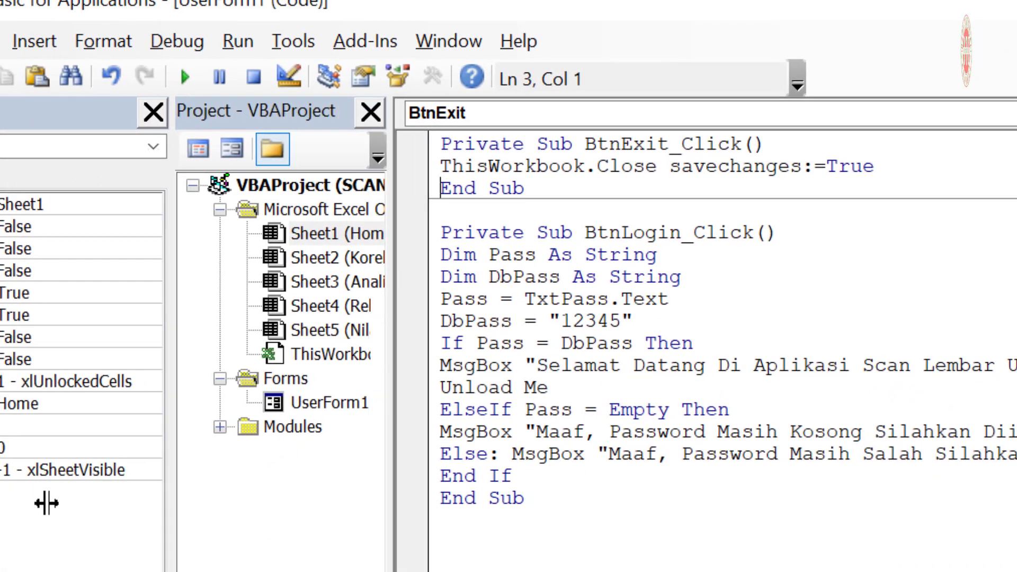
# - Widen the project list and delete the blank line before BtnLogin_Click
pyautogui.moveTo(233, 483); pyautogui.dragTo(248, 483)
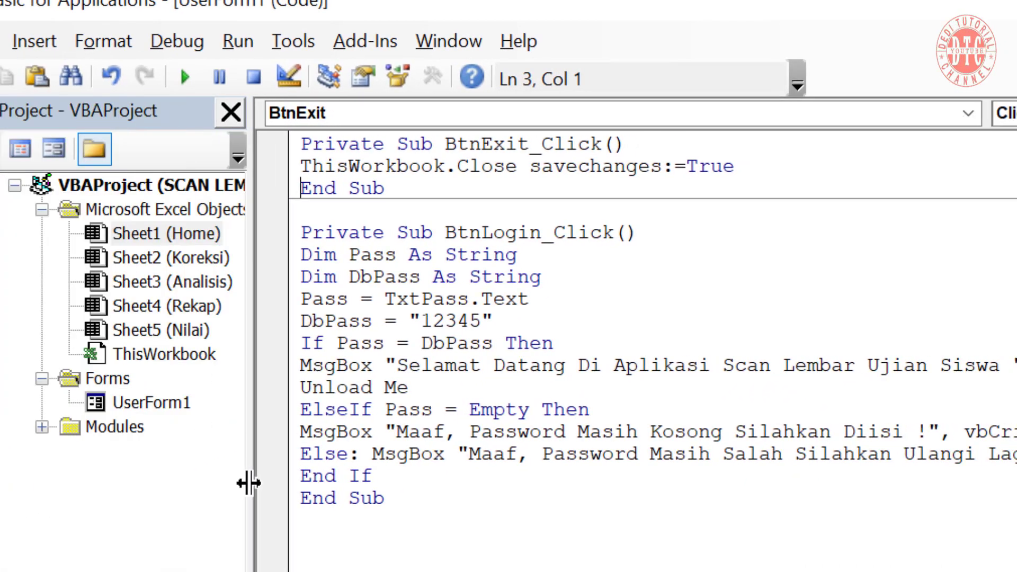
pyautogui.click(344, 217)
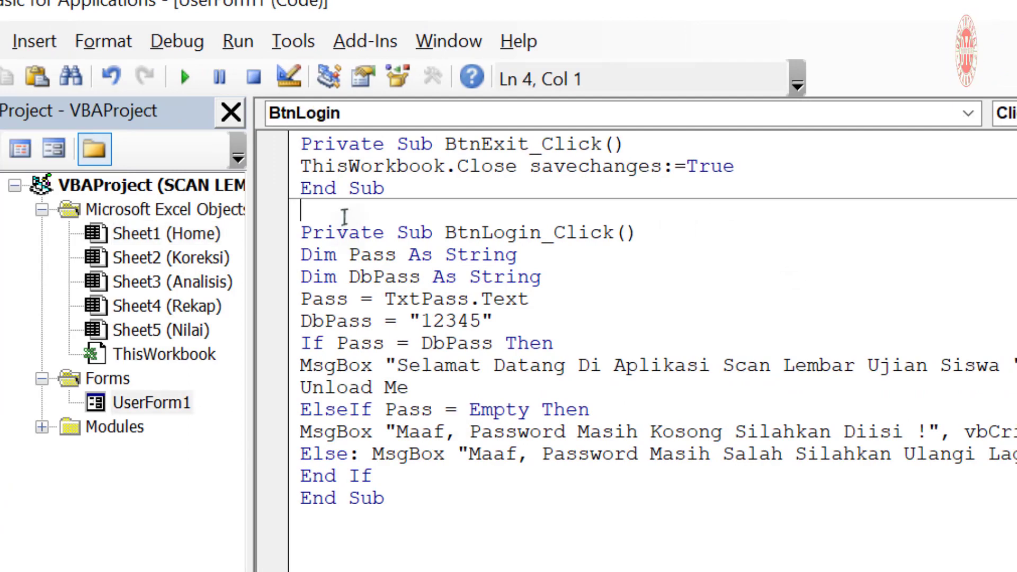
pyautogui.press('Delete')
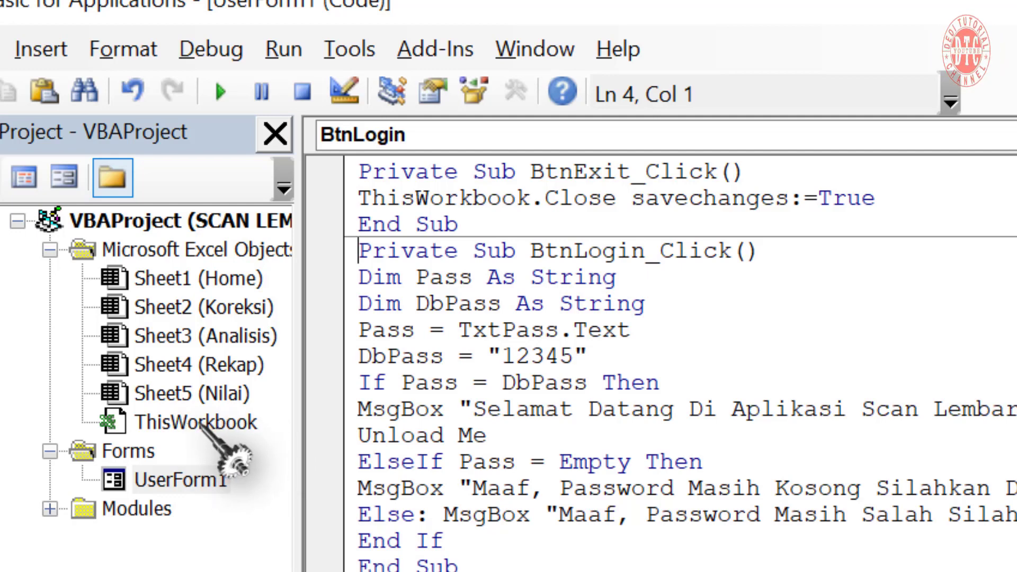
# - Create ThisWorkbook's Workbook_Open procedure with UserForm1.Show and save the project
pyautogui.click(200, 423)
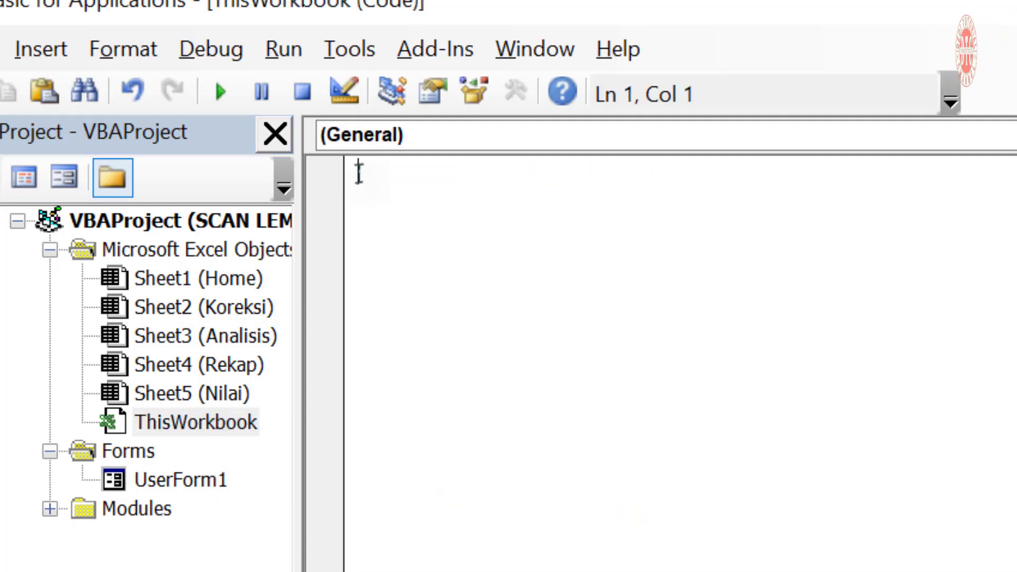
pyautogui.click(848, 99)
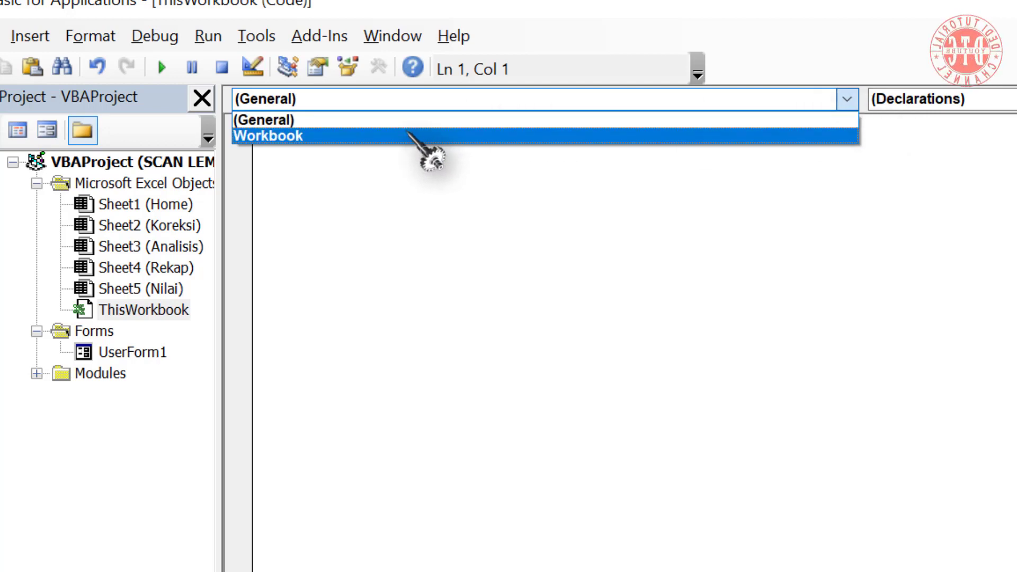
pyautogui.click(416, 136)
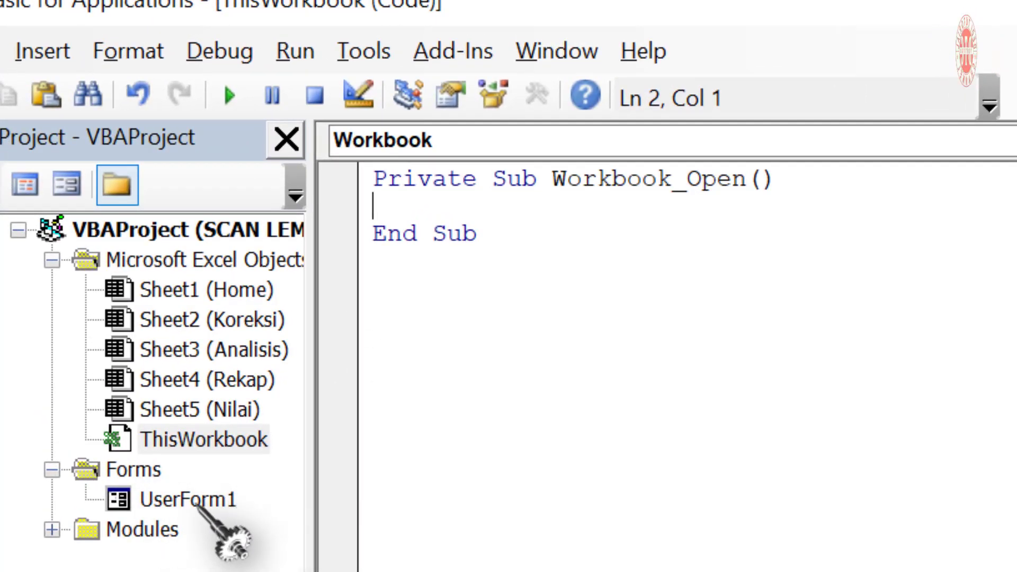
pyautogui.click(694, 207)
pyautogui.write('userfor')
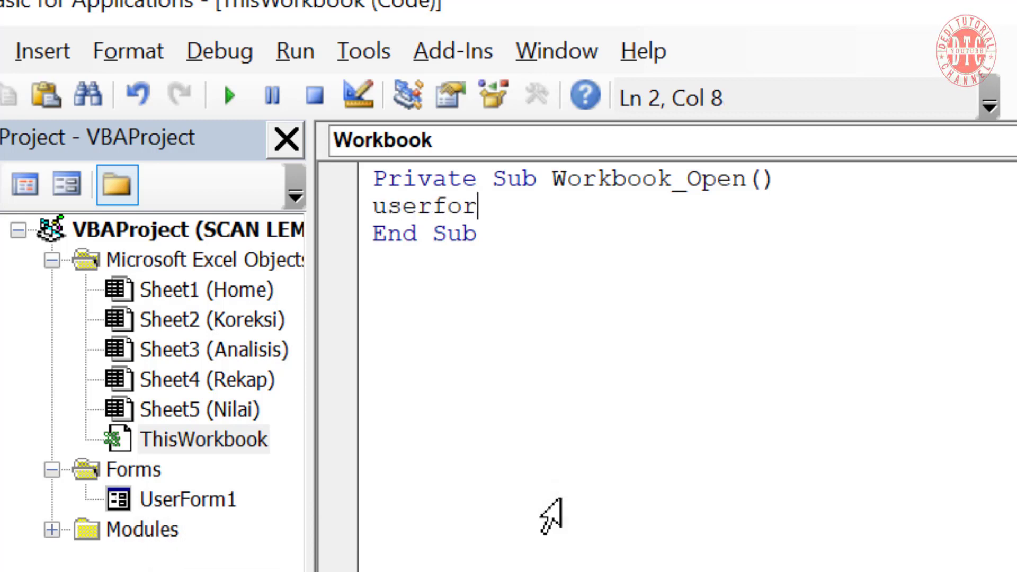
pyautogui.write('m1.sh')
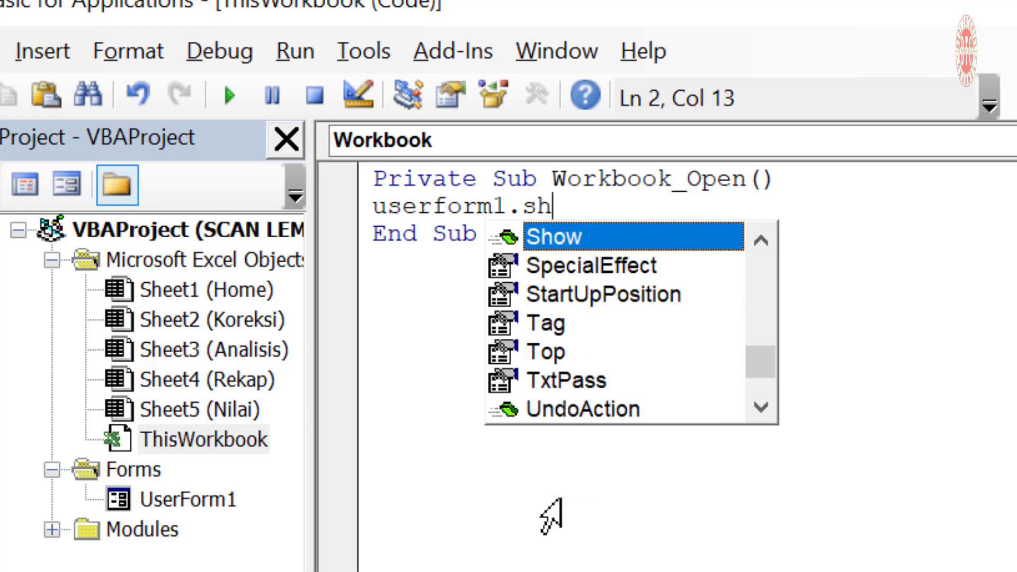
pyautogui.press('Tab')
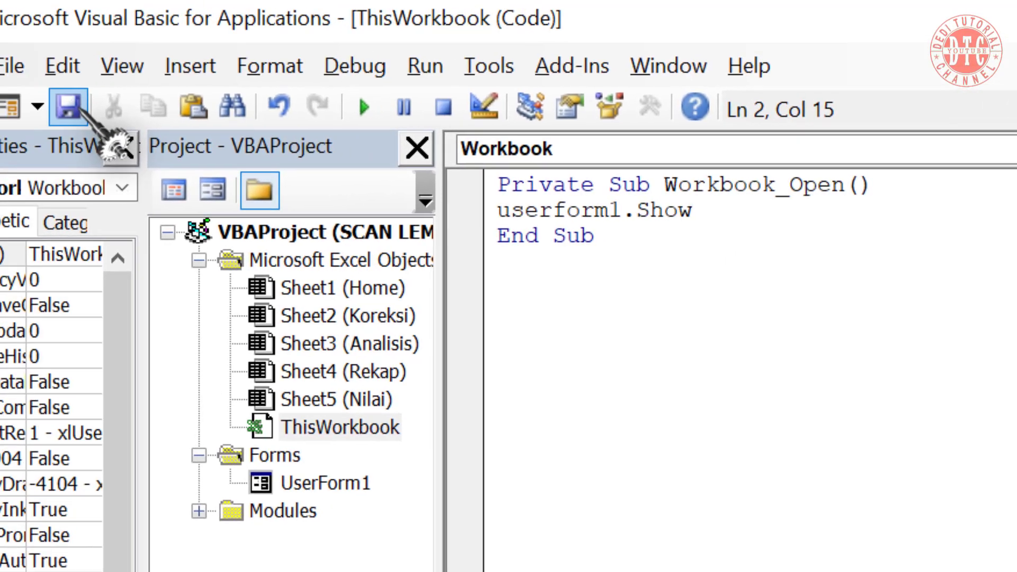
pyautogui.hotkey('ctrl', 's')
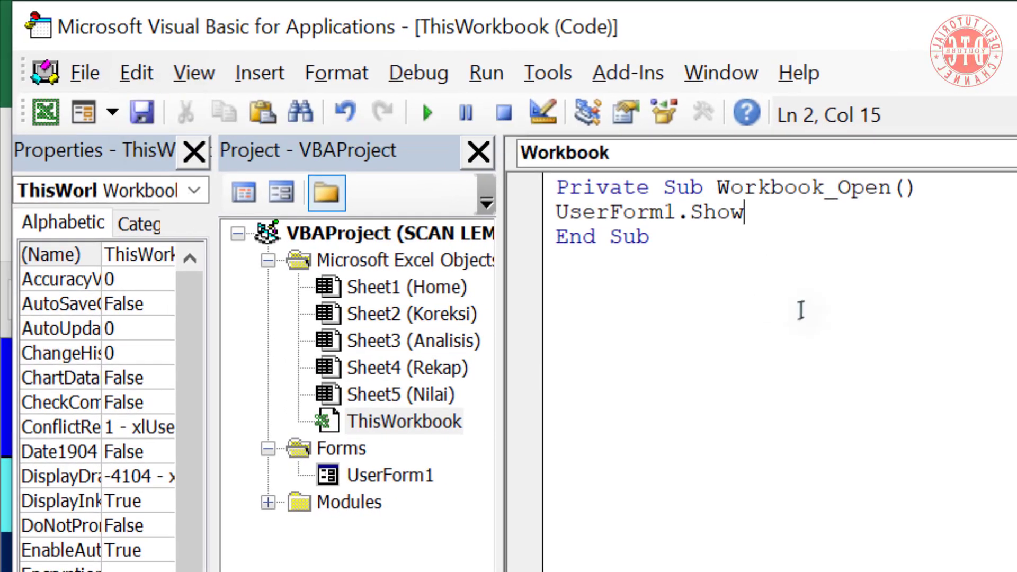
pyautogui.click(800, 310)
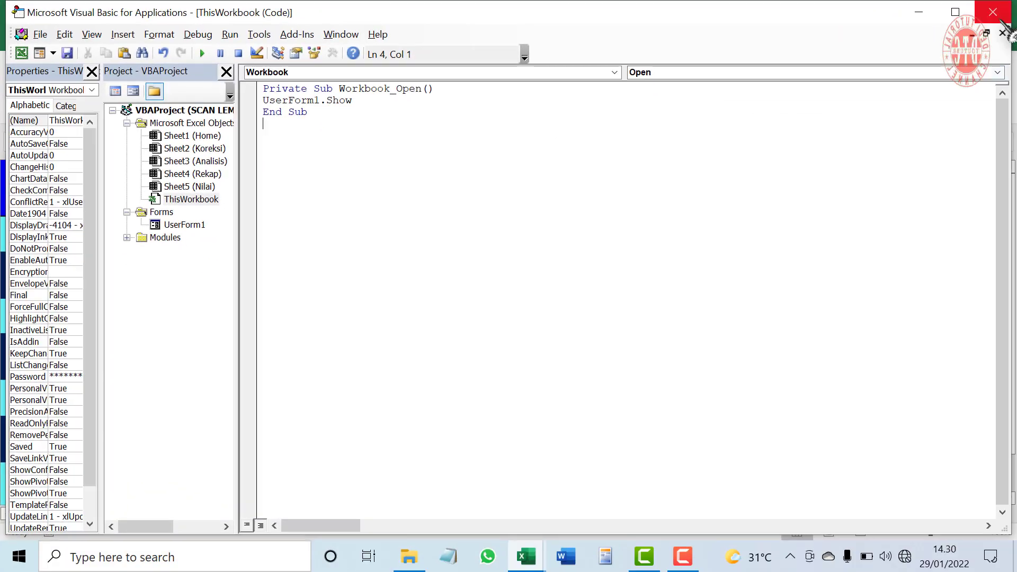
# - Close Excel, reopen the workbook, dismiss its startup login form, and return to the VBA editor
pyautogui.click(993, 12)
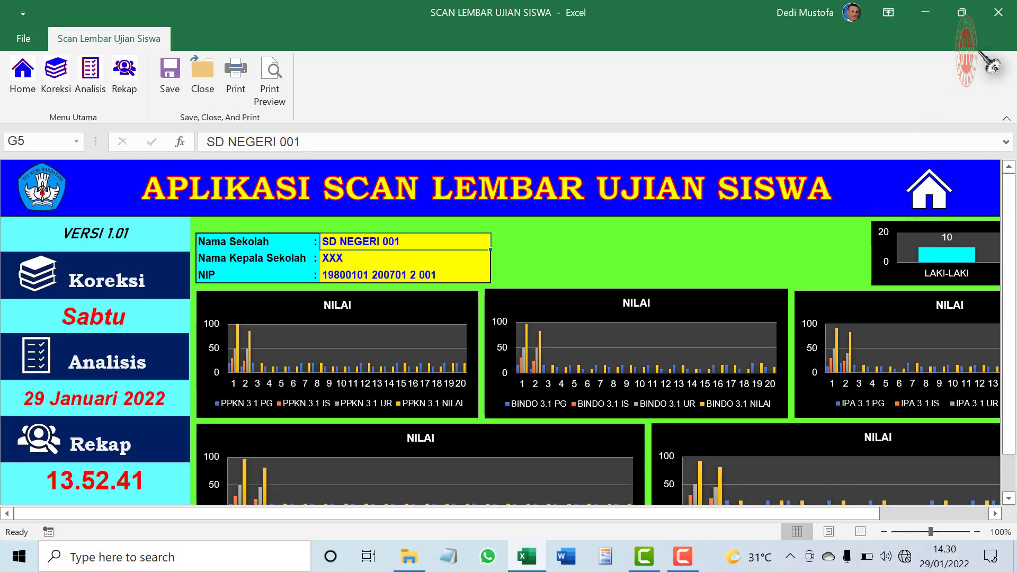
pyautogui.click(998, 11)
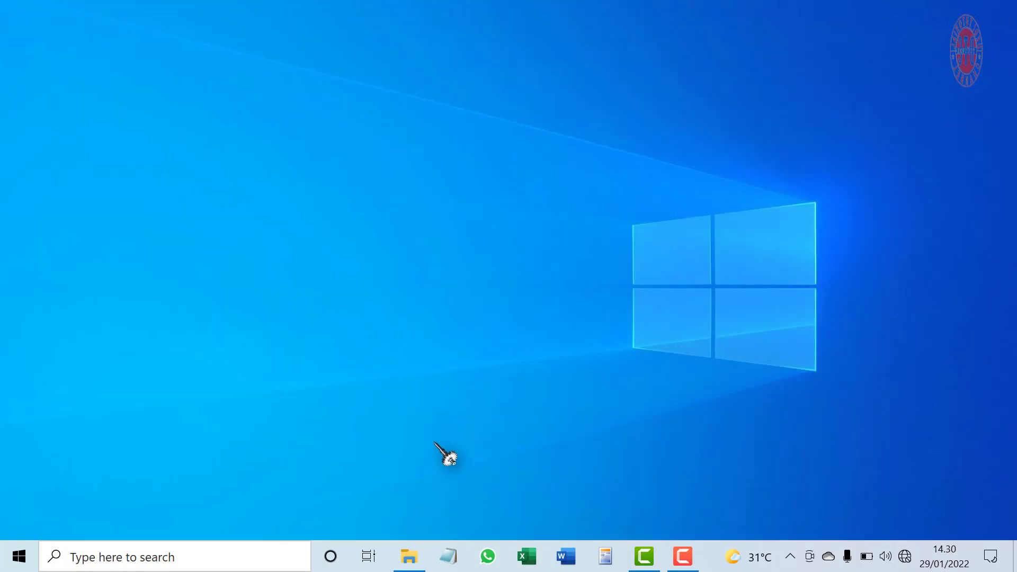
pyautogui.click(409, 556)
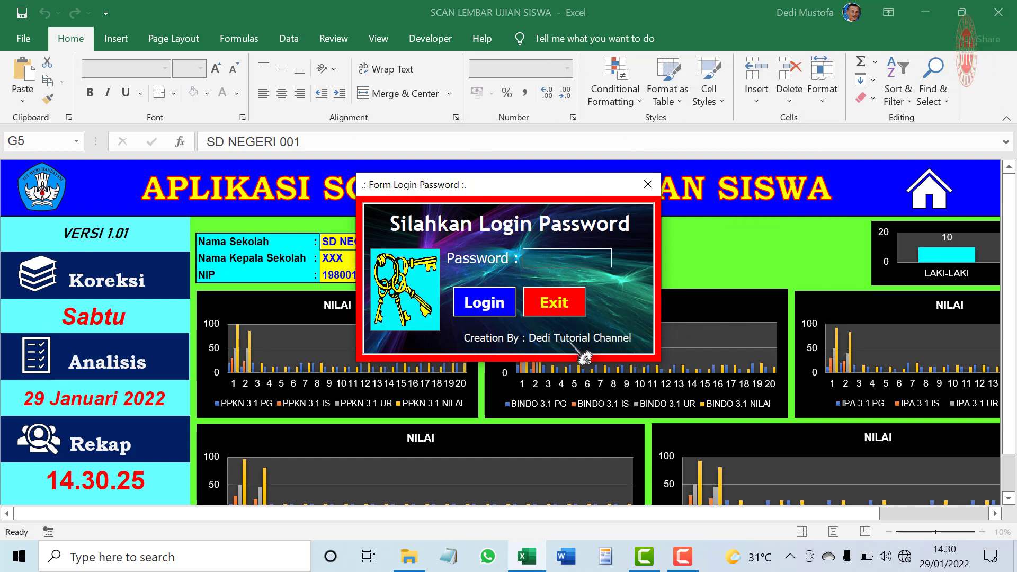
pyautogui.click(648, 185)
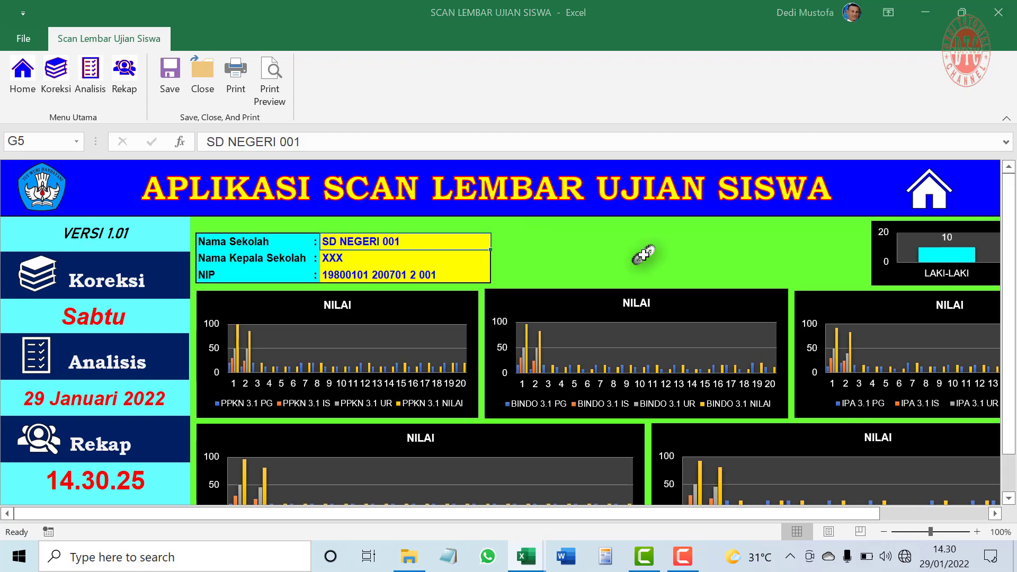
pyautogui.hotkey('alt', 'F11')
# - Insert Application.Visible = False before UserForm1.Show in Workbook_Open
pyautogui.doubleClick(403, 379)
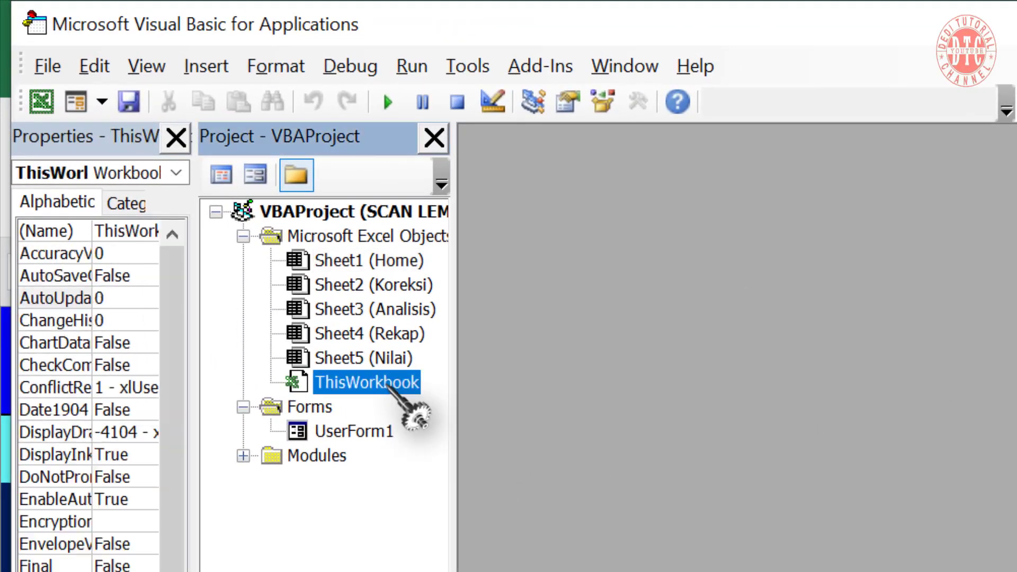
pyautogui.click(862, 180)
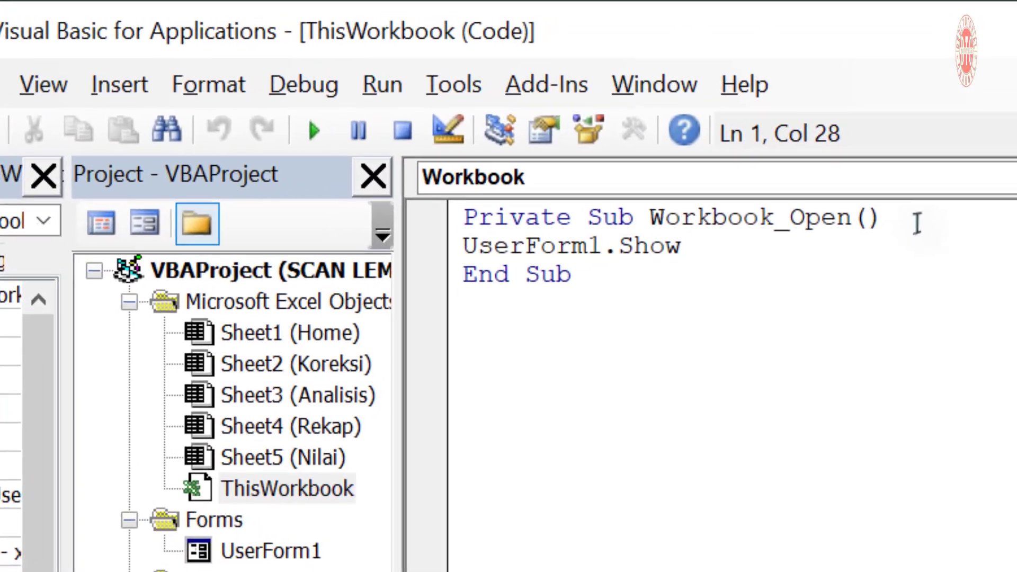
pyautogui.press('Return')
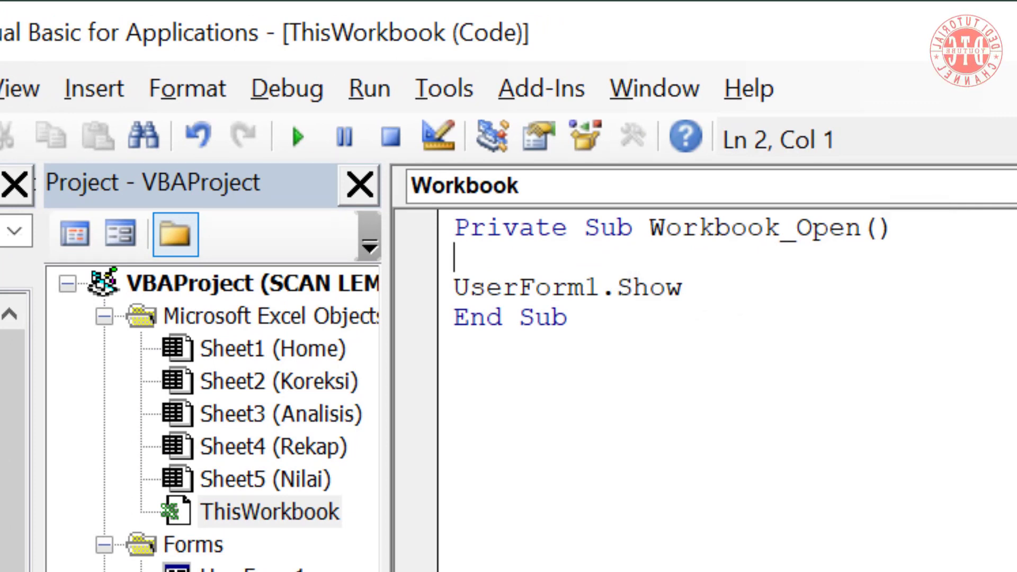
pyautogui.write('application.')
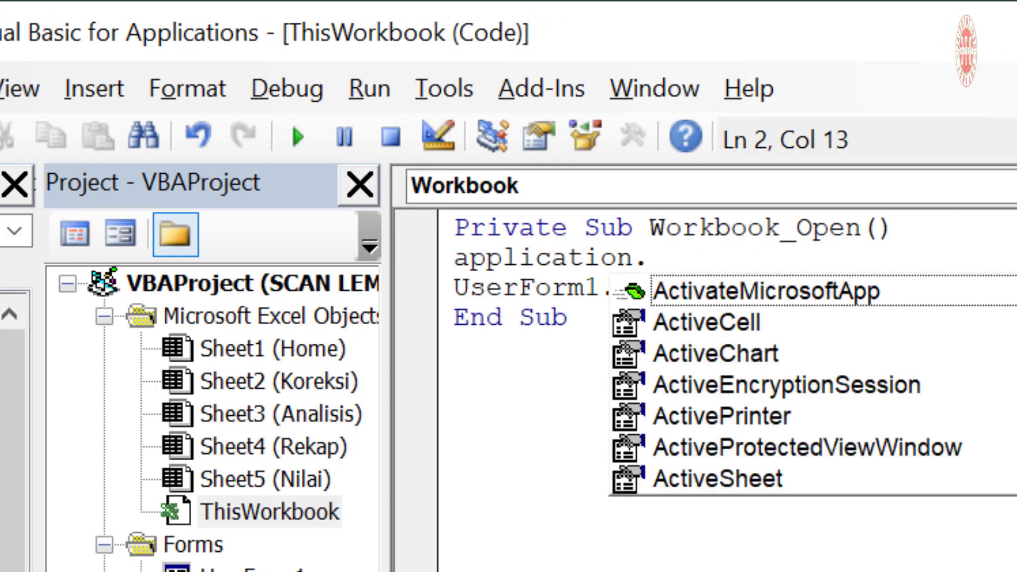
pyautogui.write('vi')
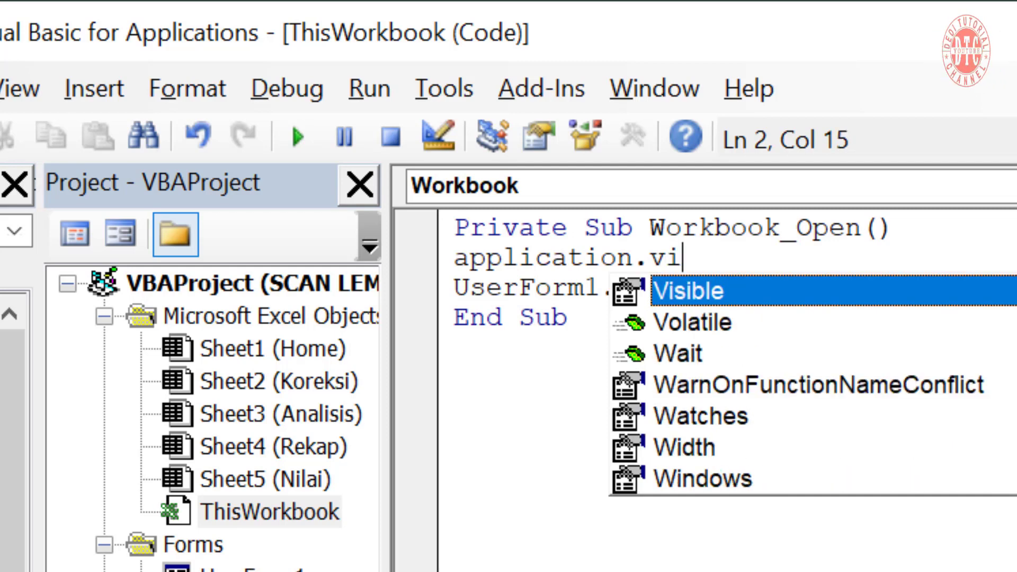
pyautogui.doubleClick(755, 296)
pyautogui.write('=')
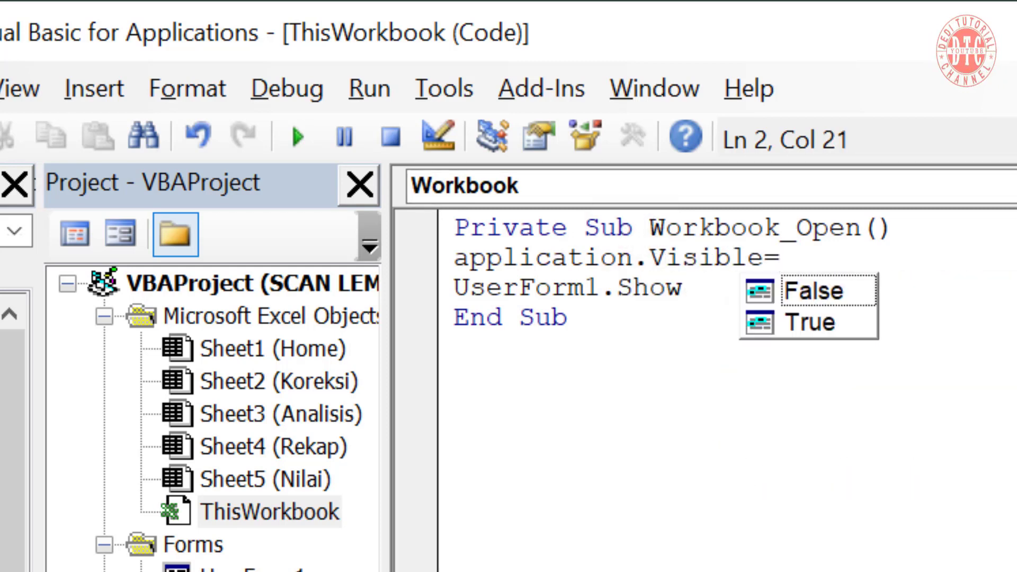
pyautogui.doubleClick(805, 294)
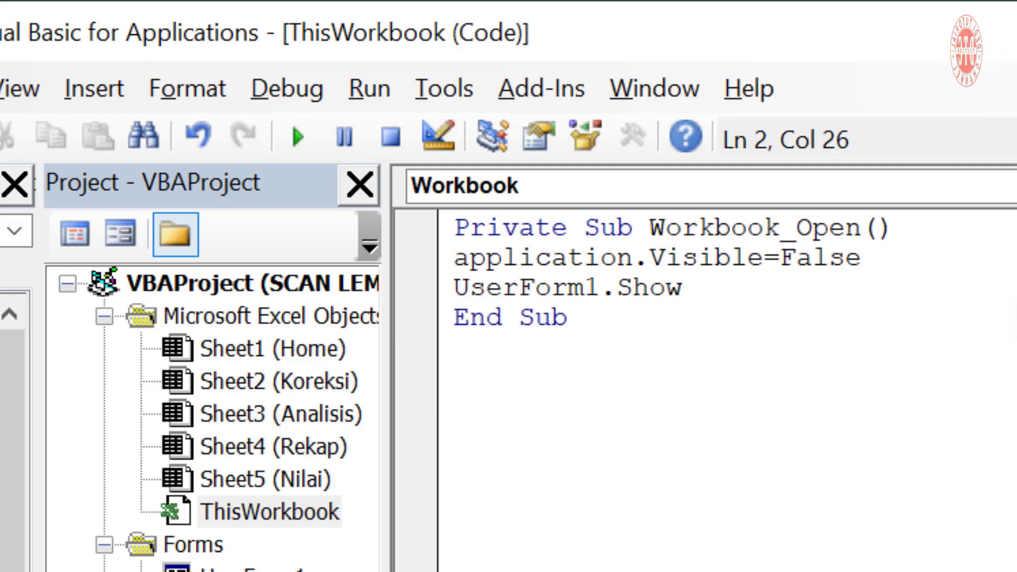
pyautogui.press('Return')
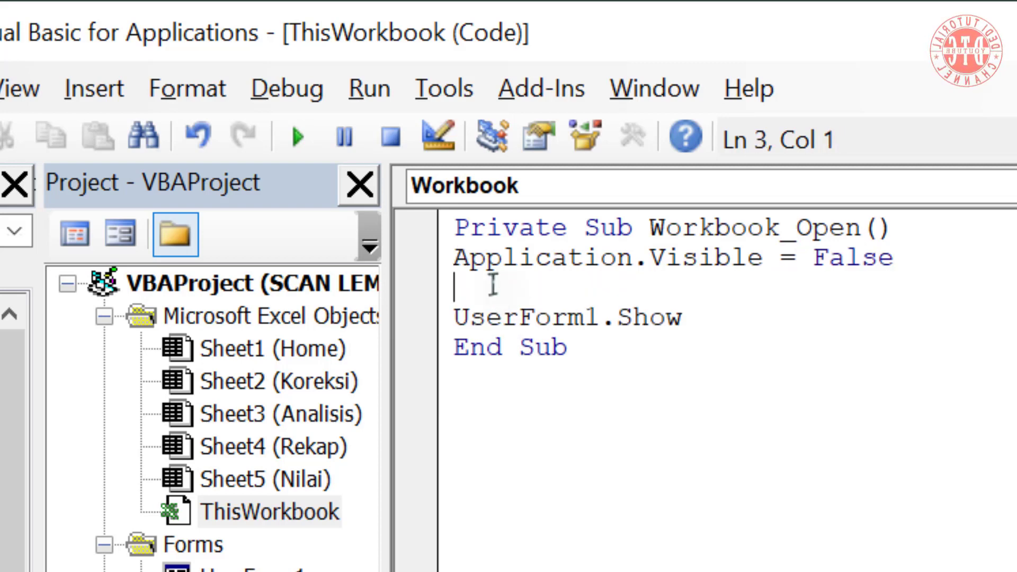
pyautogui.press('Delete')
# - Paste a copy of the hide line after UserForm1.Show, changed to Application.Visible = True
pyautogui.click(776, 291)
pyautogui.press('Return')
pyautogui.moveTo(452, 262); pyautogui.dragTo(919, 267)
pyautogui.hotkey('ctrl', 'c')
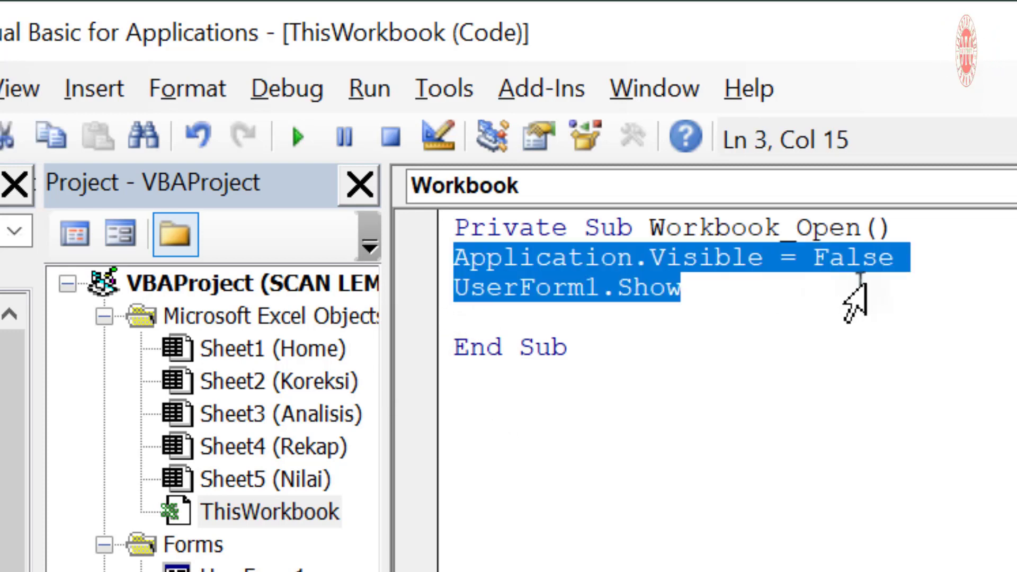
pyautogui.click(540, 321)
pyautogui.hotkey('ctrl', 'v')
pyautogui.doubleClick(869, 320)
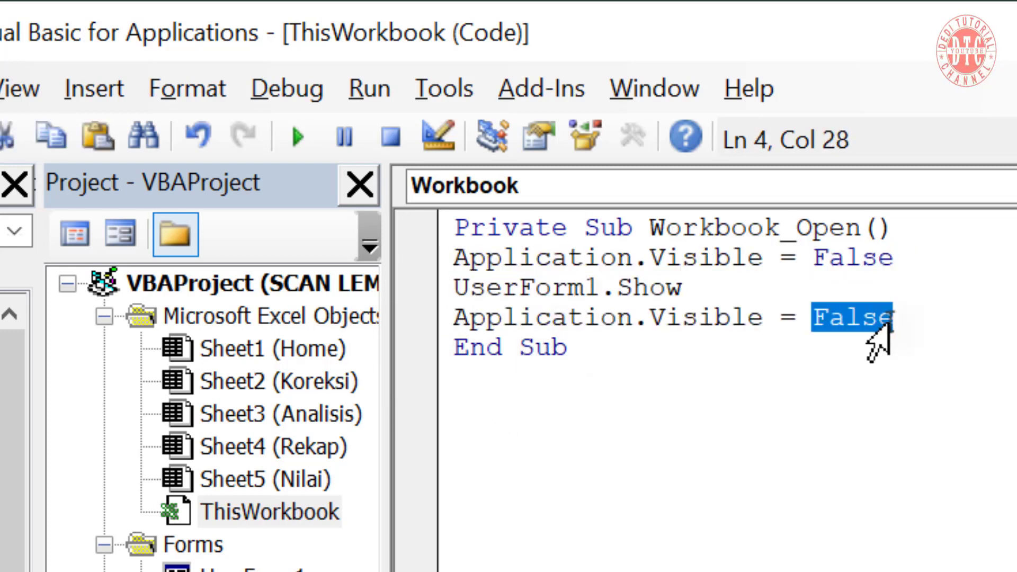
pyautogui.write('tru')
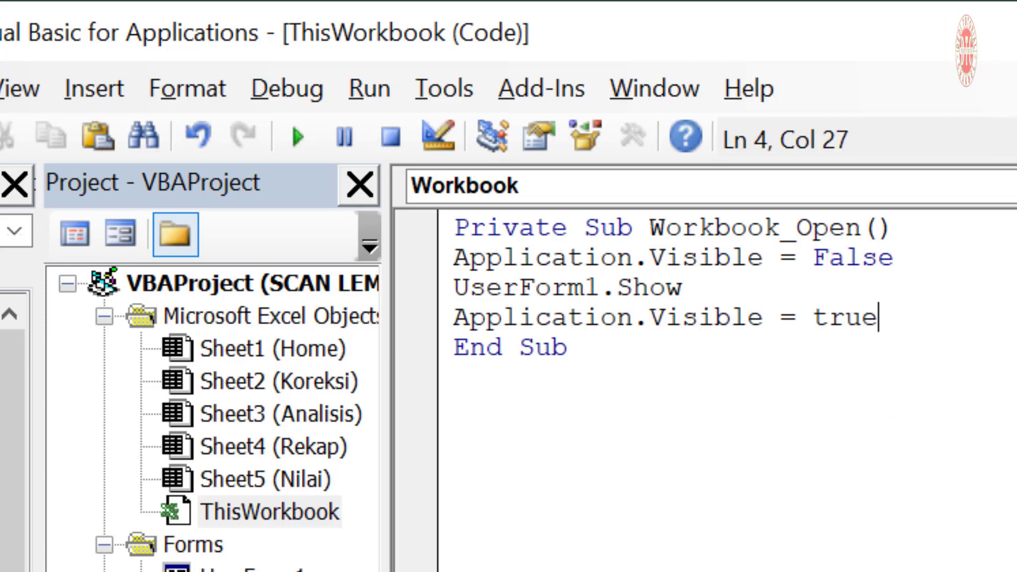
pyautogui.click(840, 443)
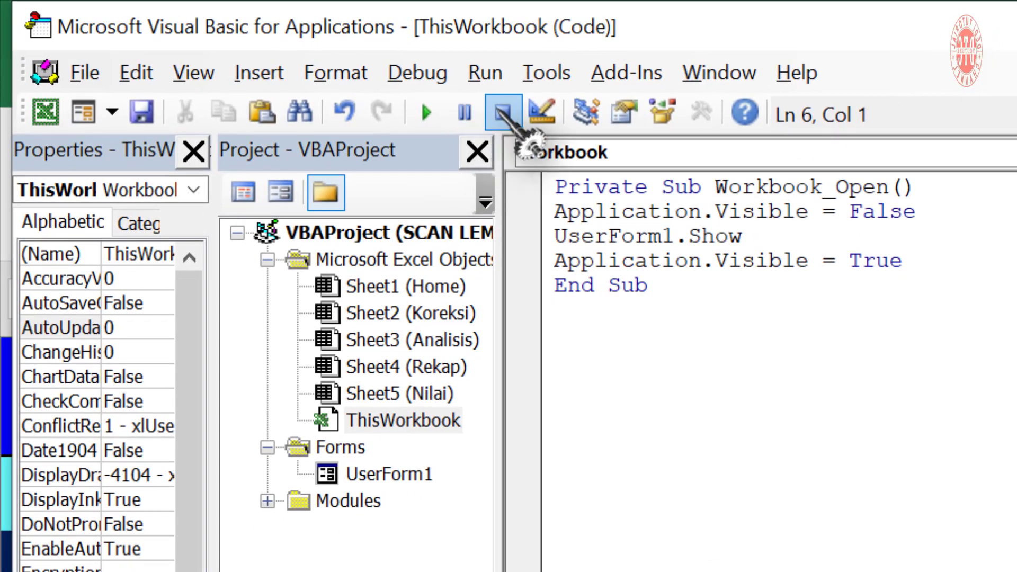
# - Save the workbook, close Excel, and reopen it to test the login form
pyautogui.click(141, 111)
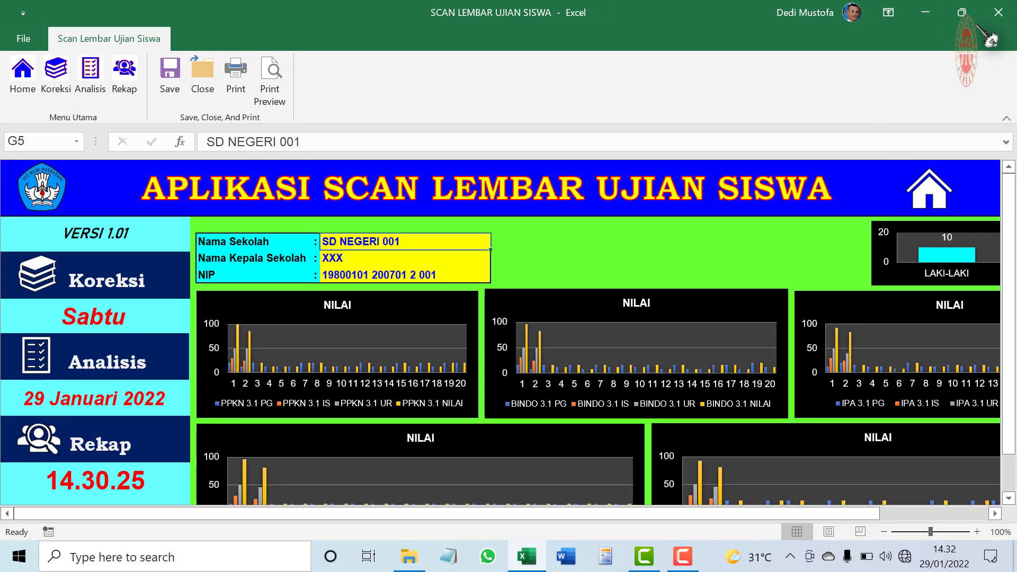
pyautogui.click(999, 12)
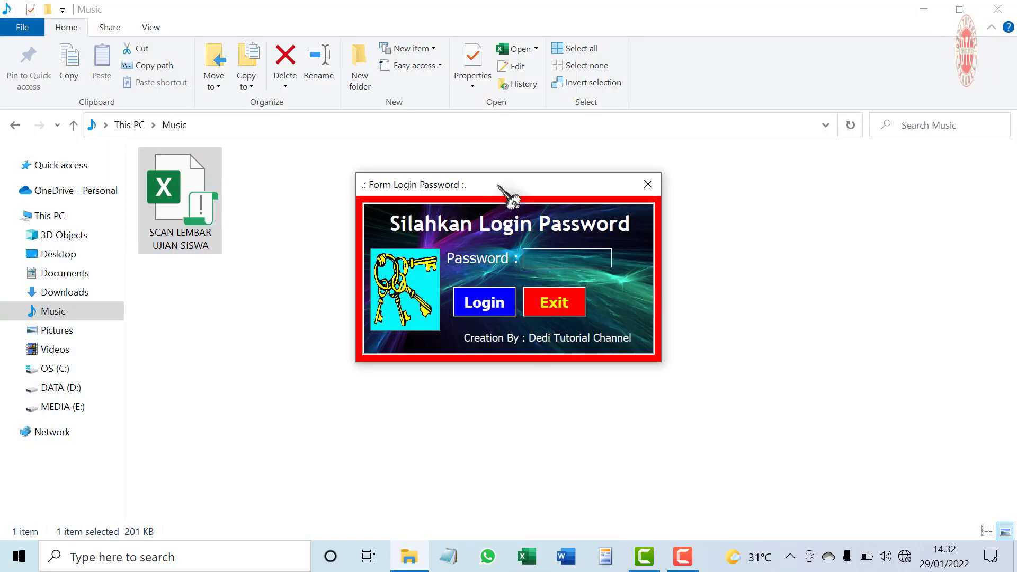
pyautogui.click(923, 9)
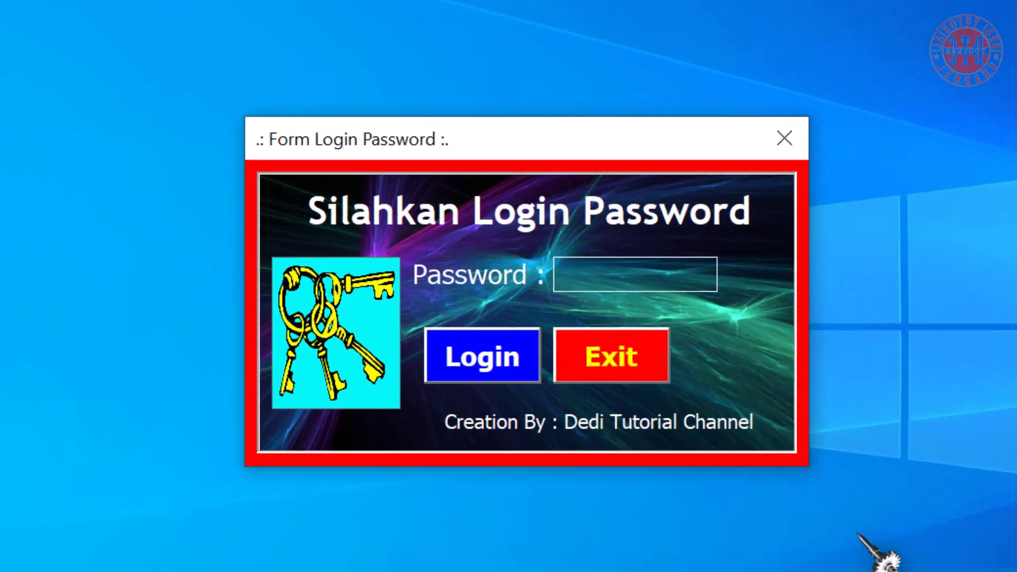
# - Log in with the password, view the Analisis sheet, then close the workbook
pyautogui.write('***')
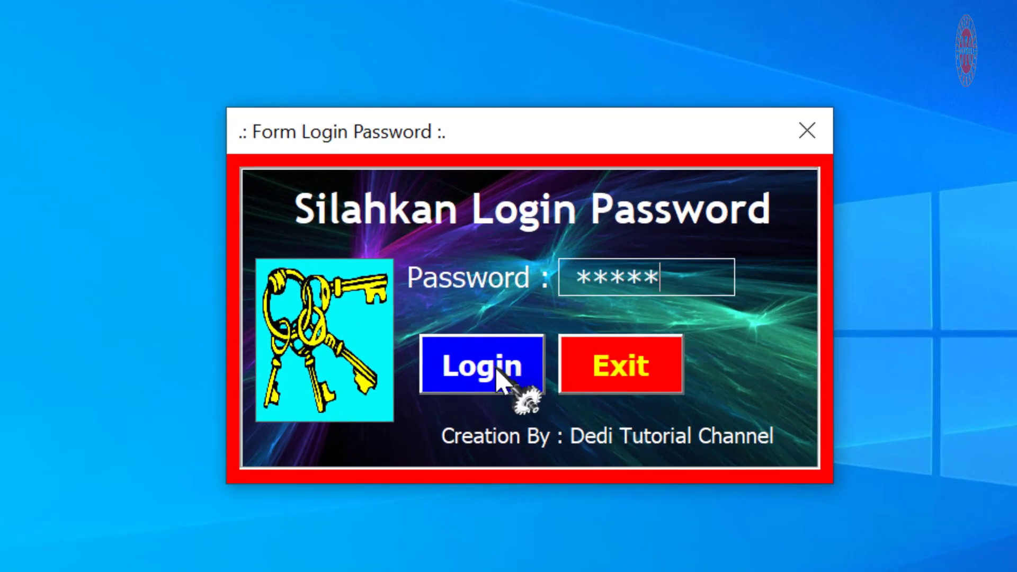
pyautogui.click(495, 367)
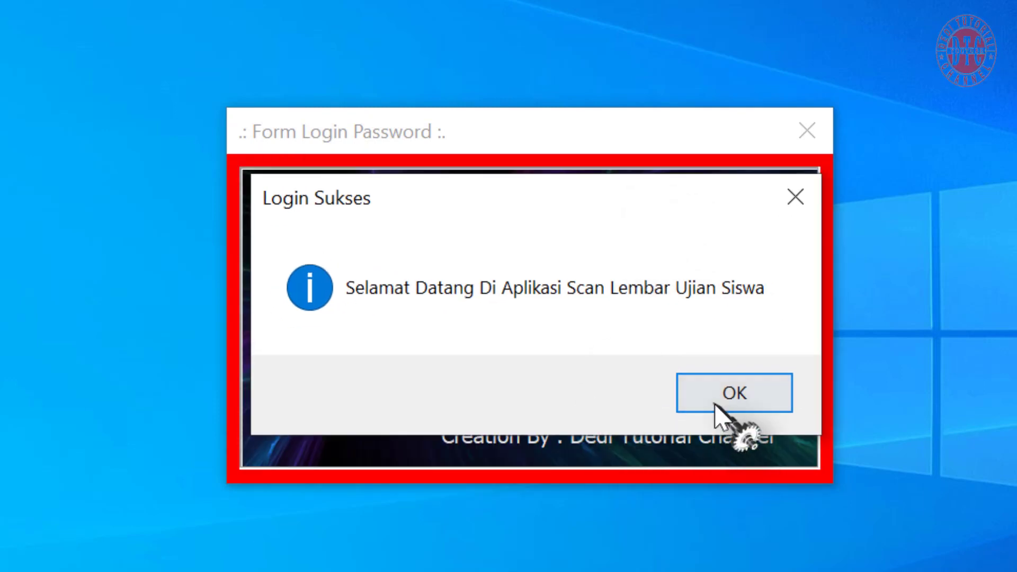
pyautogui.click(726, 403)
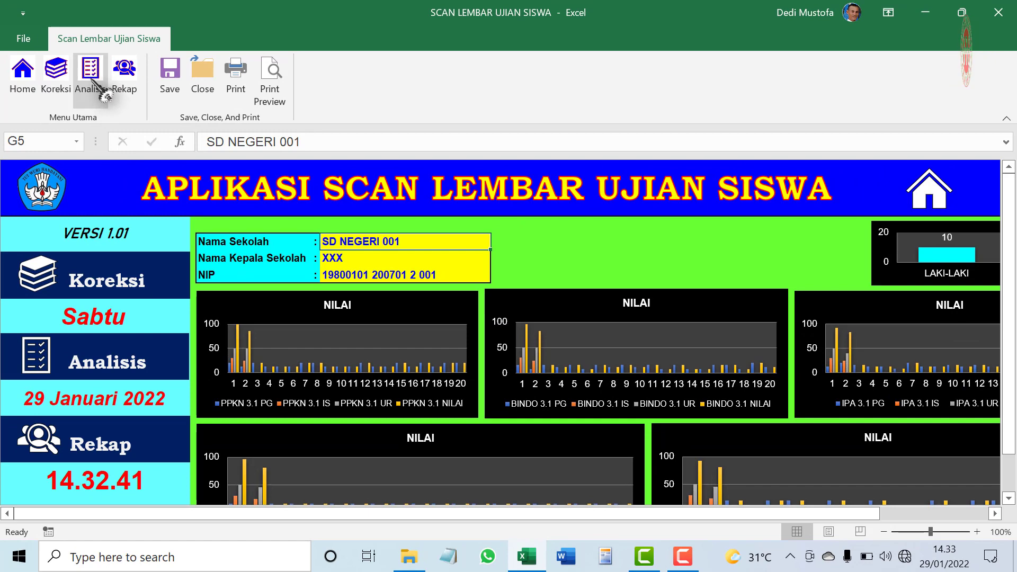
pyautogui.click(89, 74)
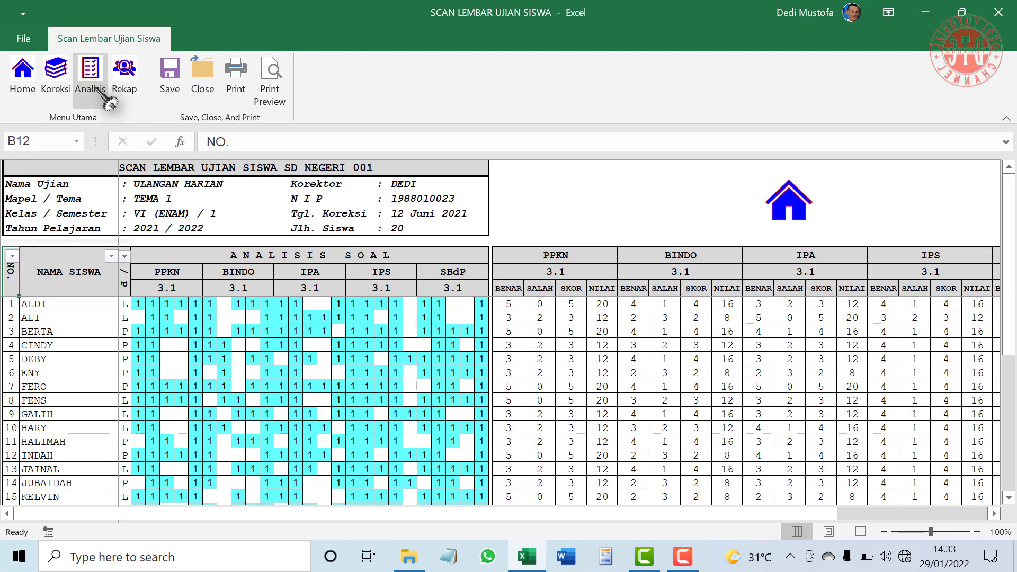
pyautogui.click(997, 14)
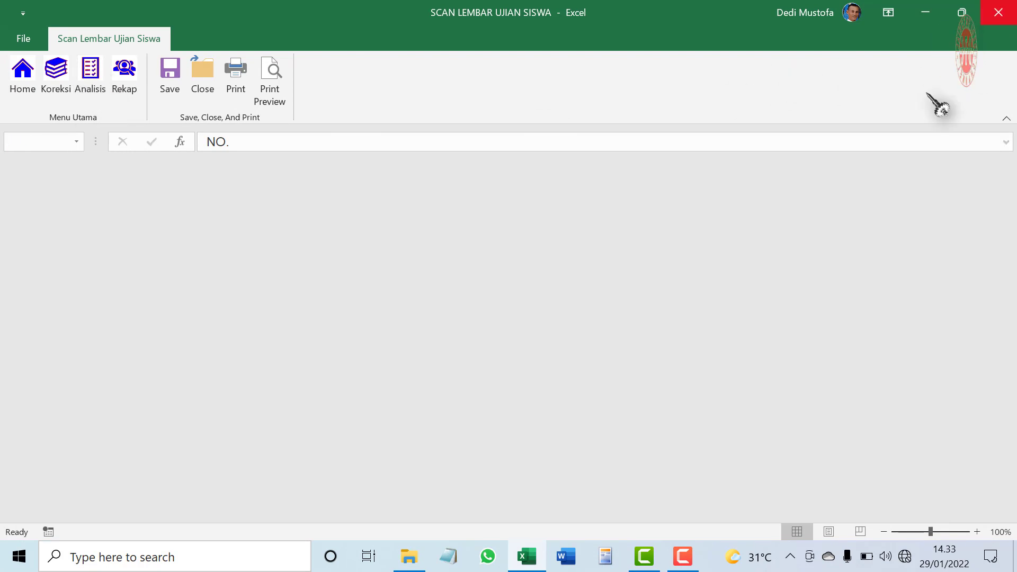
# - Reopen SCAN LEMBAR UJIAN SISWA from the Music folder and log in with the password
pyautogui.click(415, 563)
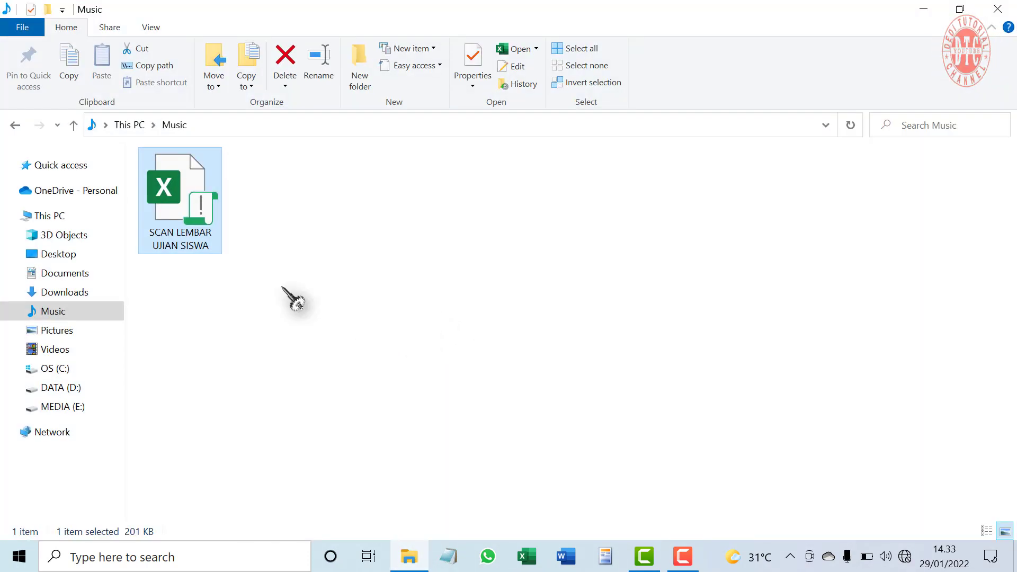
pyautogui.doubleClick(196, 220)
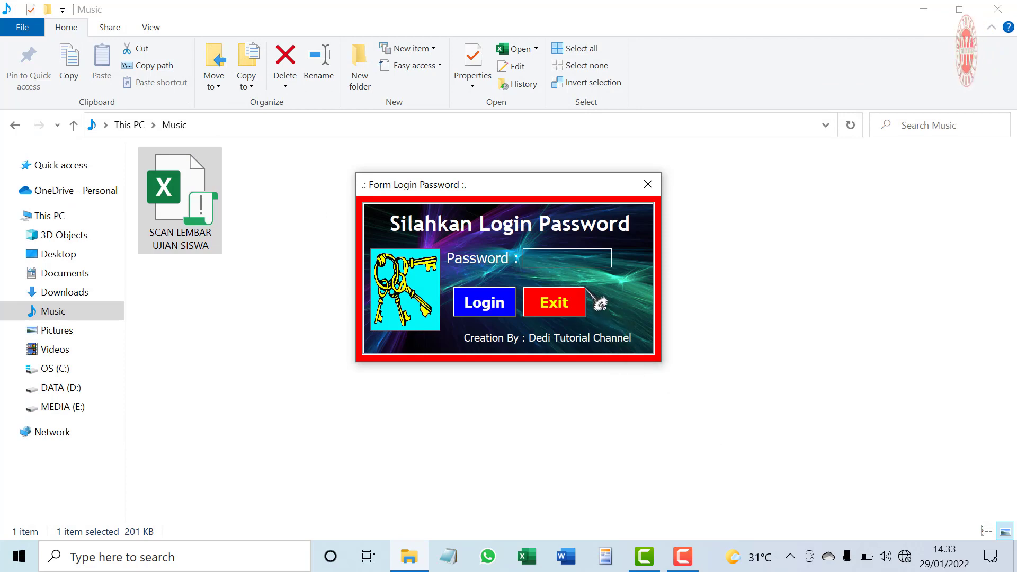
pyautogui.click(495, 304)
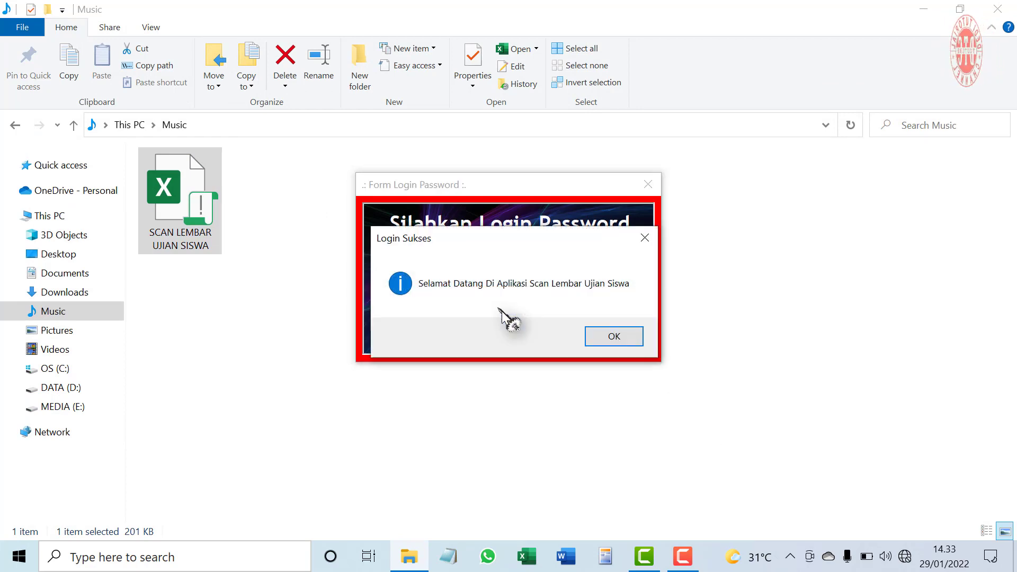
pyautogui.click(613, 336)
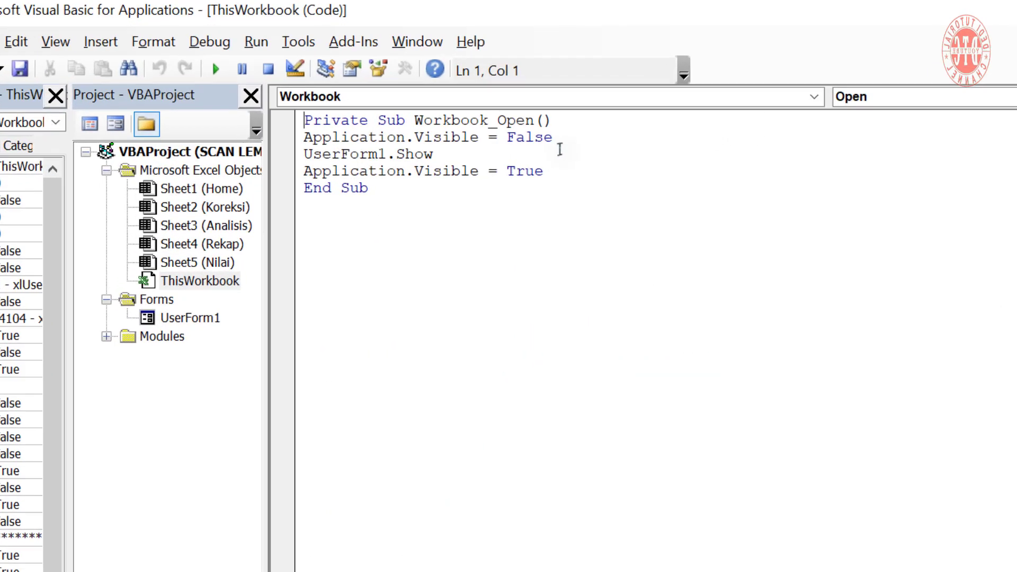
pyautogui.click(815, 215)
# - Add Sheets("Home").Activate on a new line after Application.Visible = False
pyautogui.press('Return')
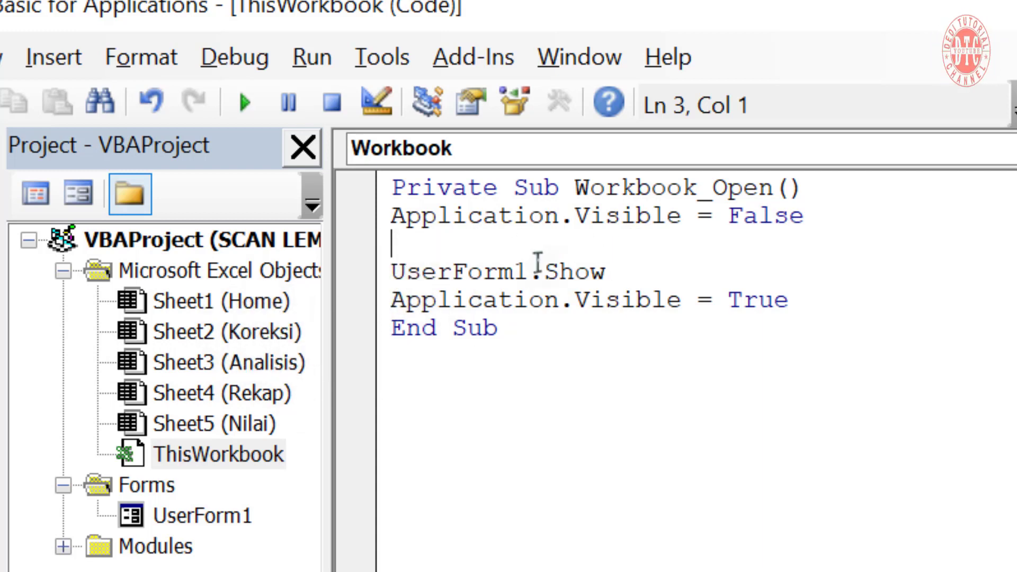
pyautogui.write('s')
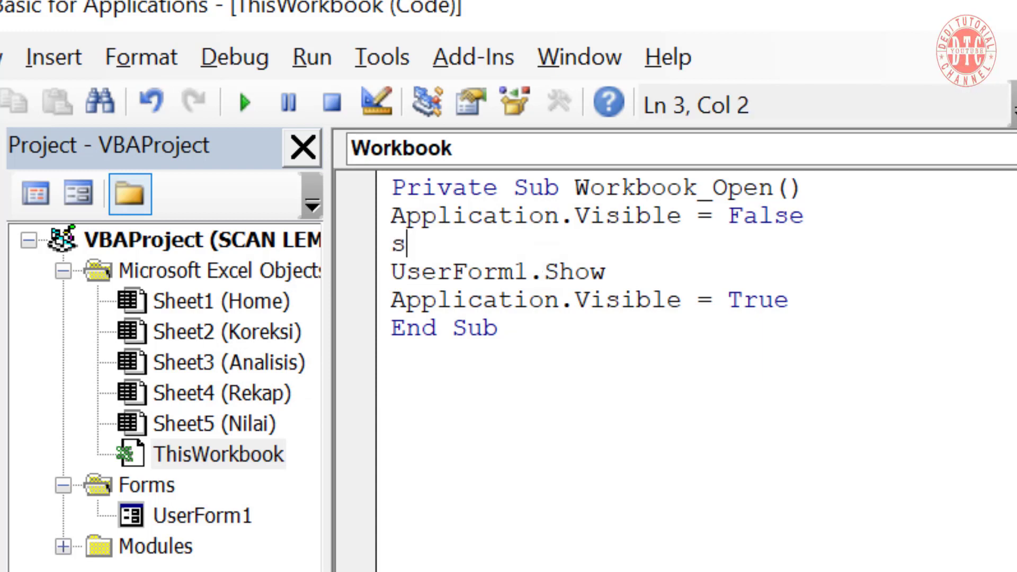
pyautogui.write('heets')
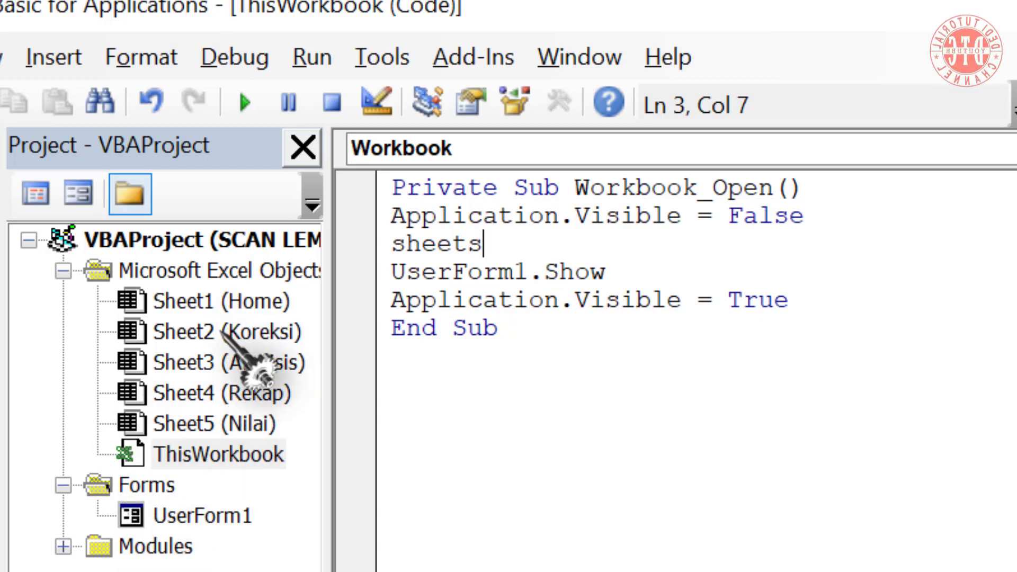
pyautogui.write('(')
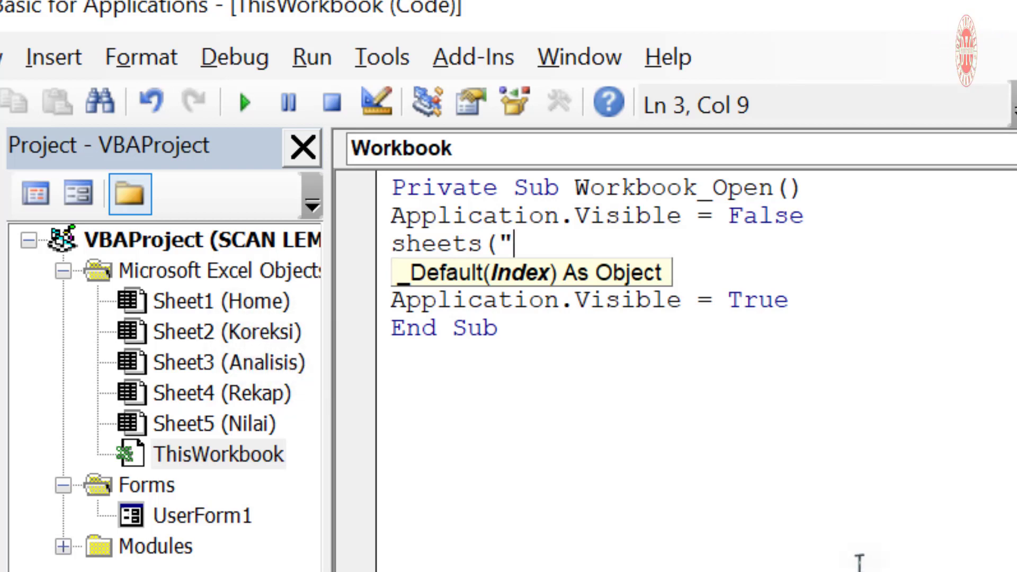
pyautogui.write('Home"')
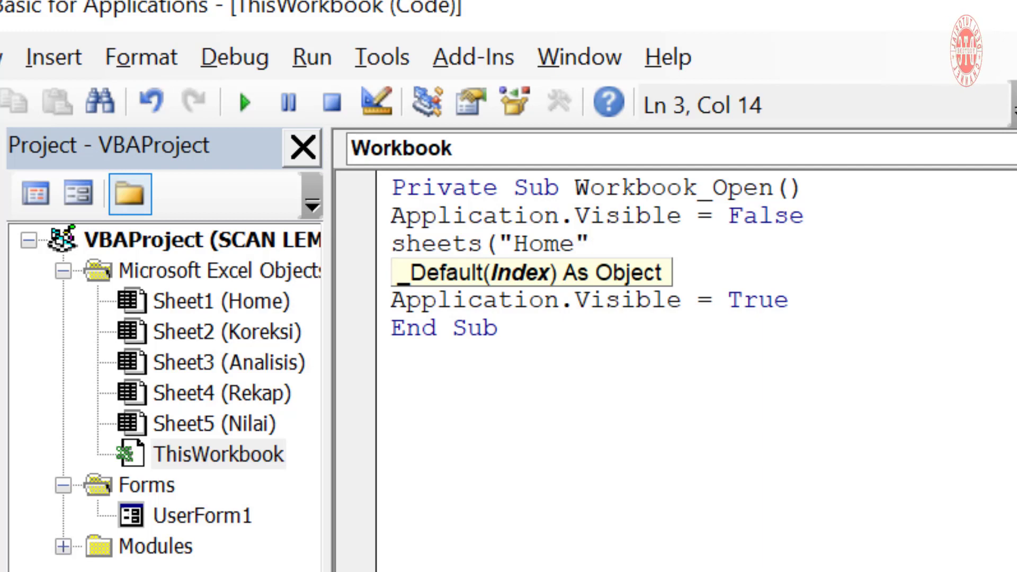
pyautogui.write(').')
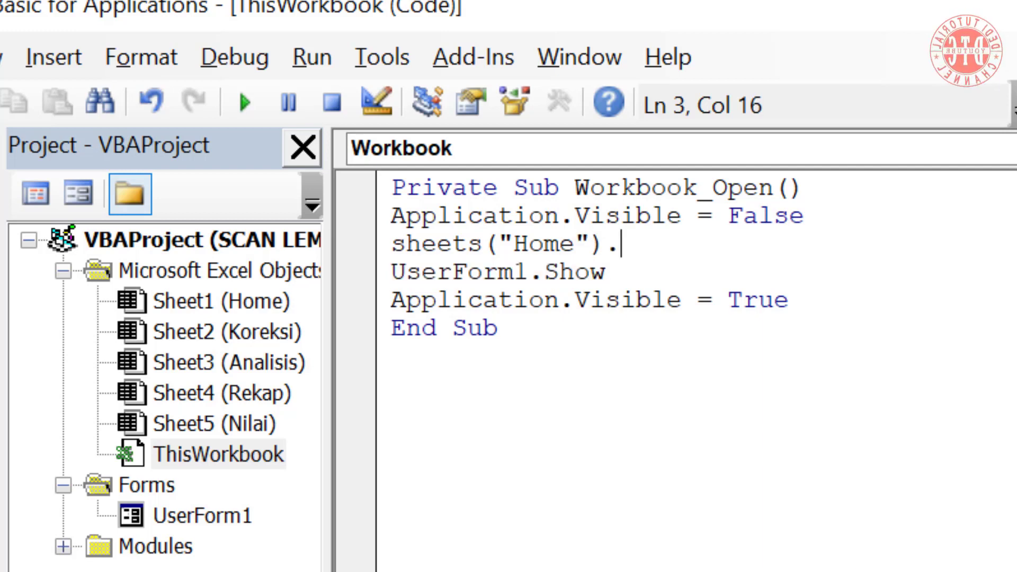
pyautogui.write('activate')
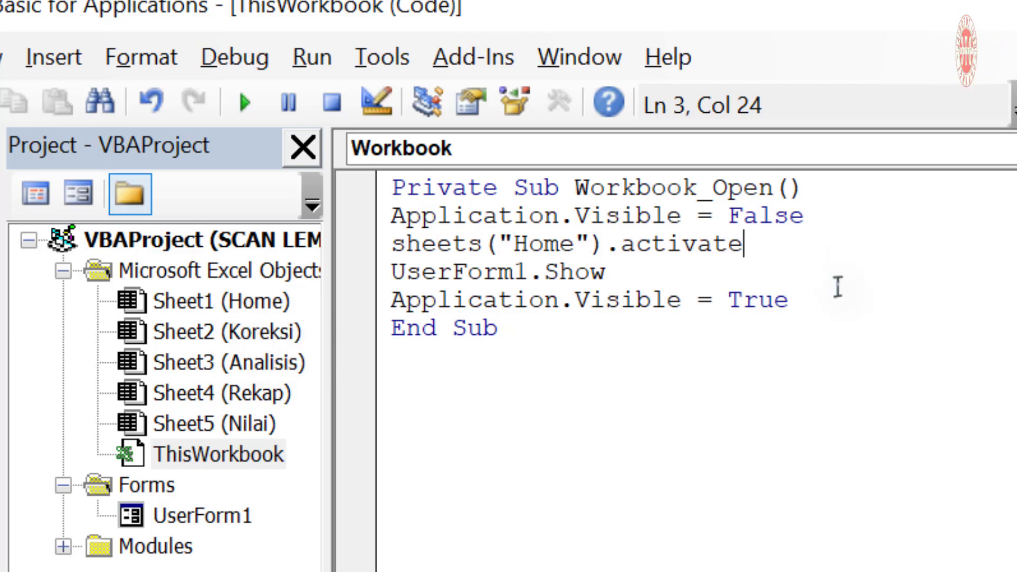
pyautogui.click(811, 375)
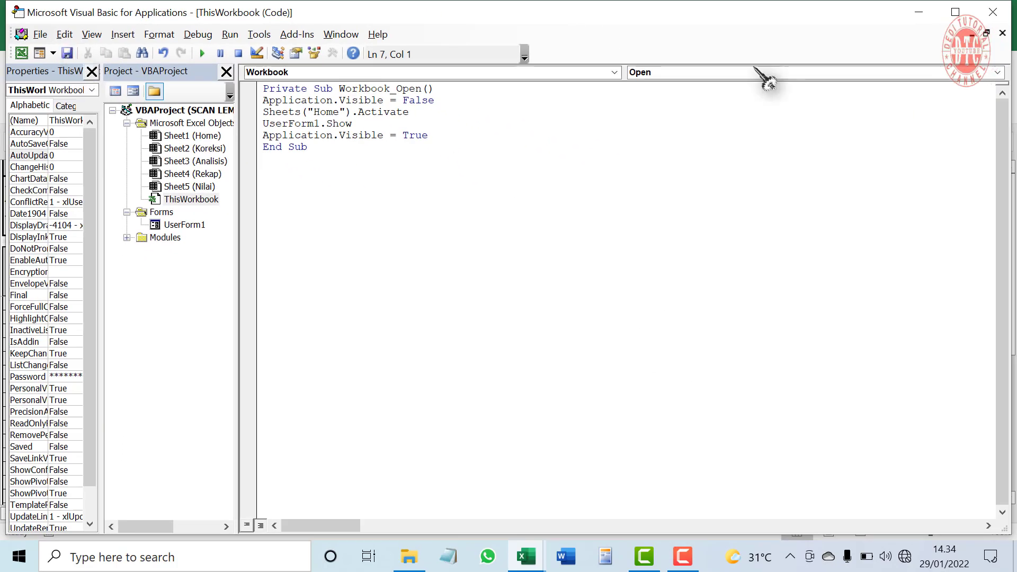
# - Back in Excel, check the Home and Analisis sheets and log in with the password
pyautogui.click(992, 11)
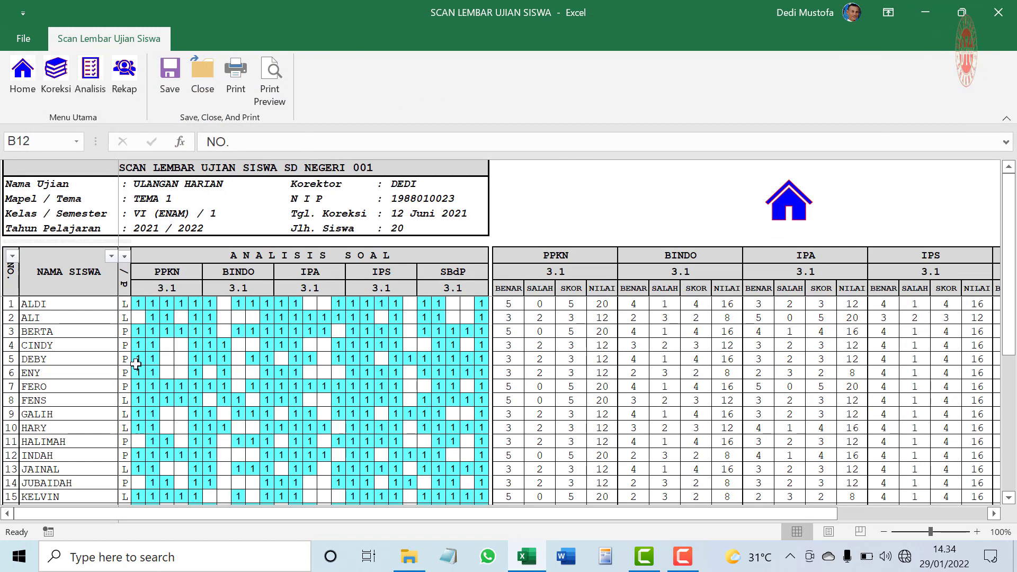
pyautogui.click(22, 74)
pyautogui.click(84, 90)
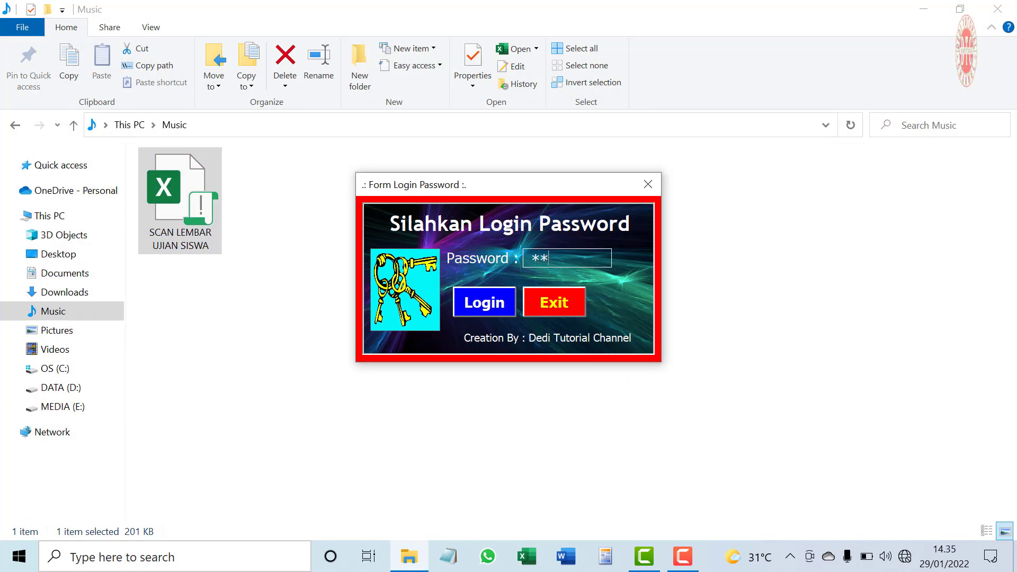
pyautogui.click(508, 309)
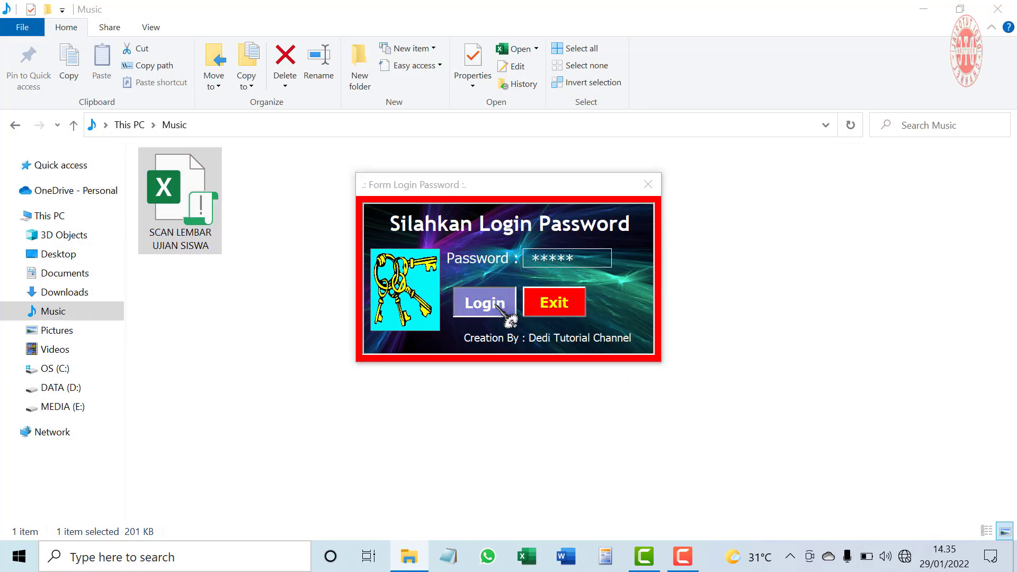
pyautogui.click(628, 338)
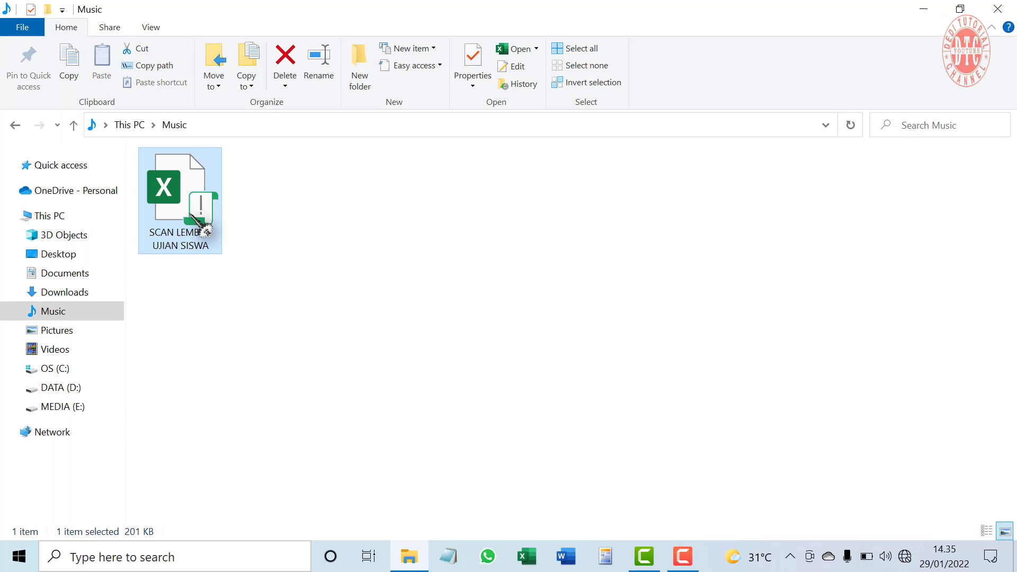
# - Reopen the workbook, close the login form with X, and return to the VBA editor
pyautogui.doubleClick(195, 220)
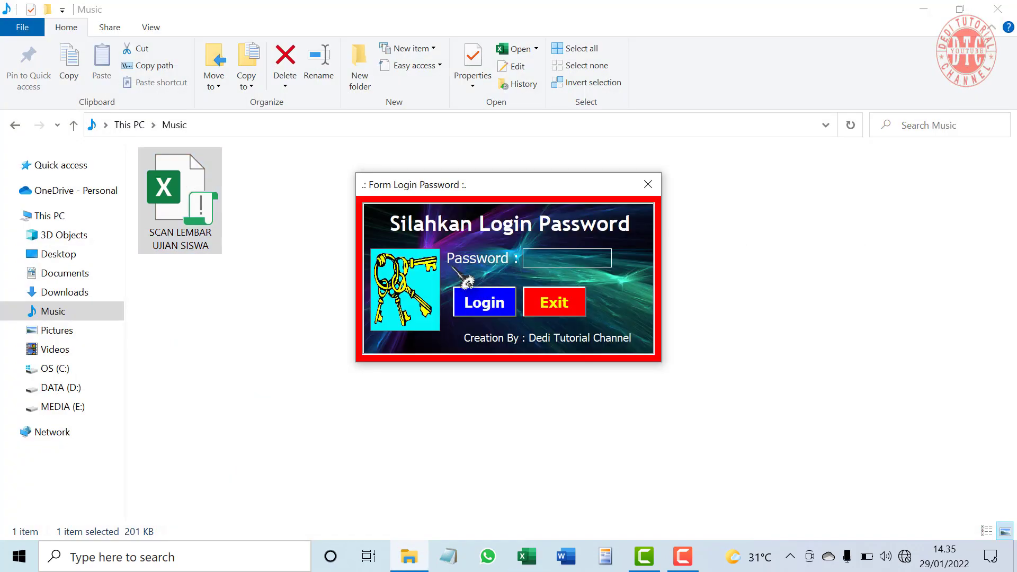
pyautogui.click(649, 185)
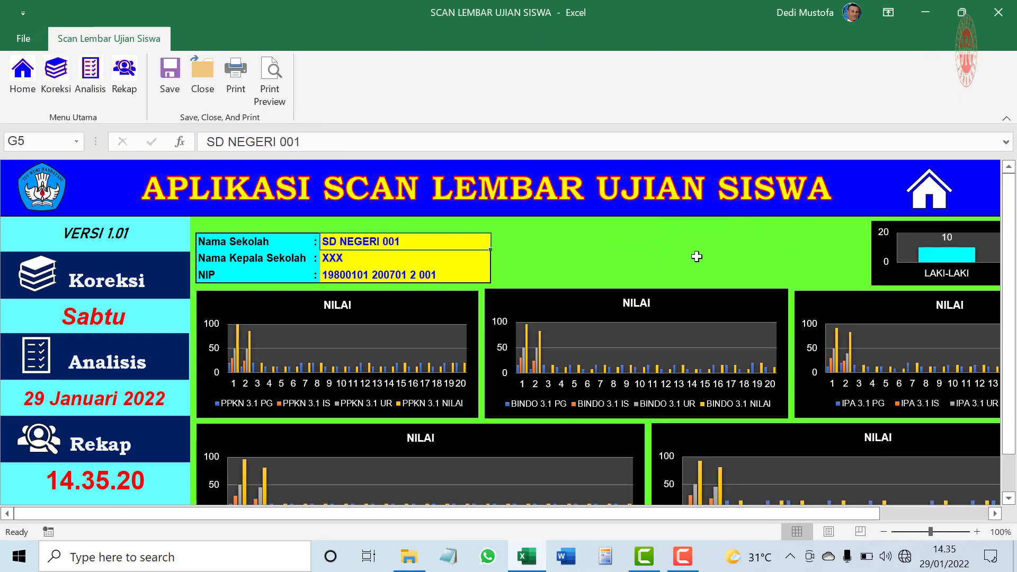
pyautogui.hotkey('alt', 'F11')
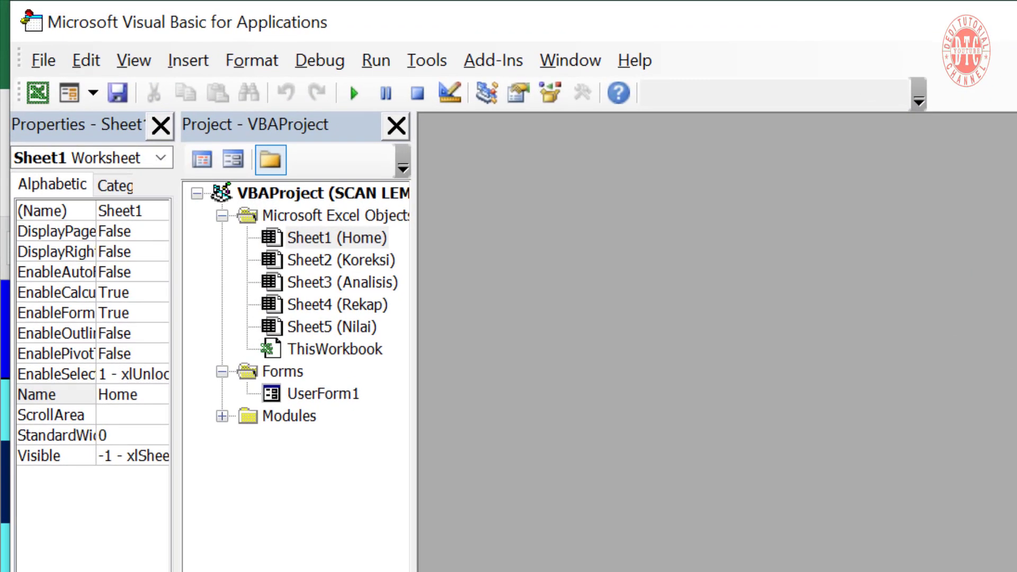
# - Open UserForm1's code and start a new line below BtnLogin_Click's End Sub
pyautogui.doubleClick(323, 392)
pyautogui.doubleClick(659, 346)
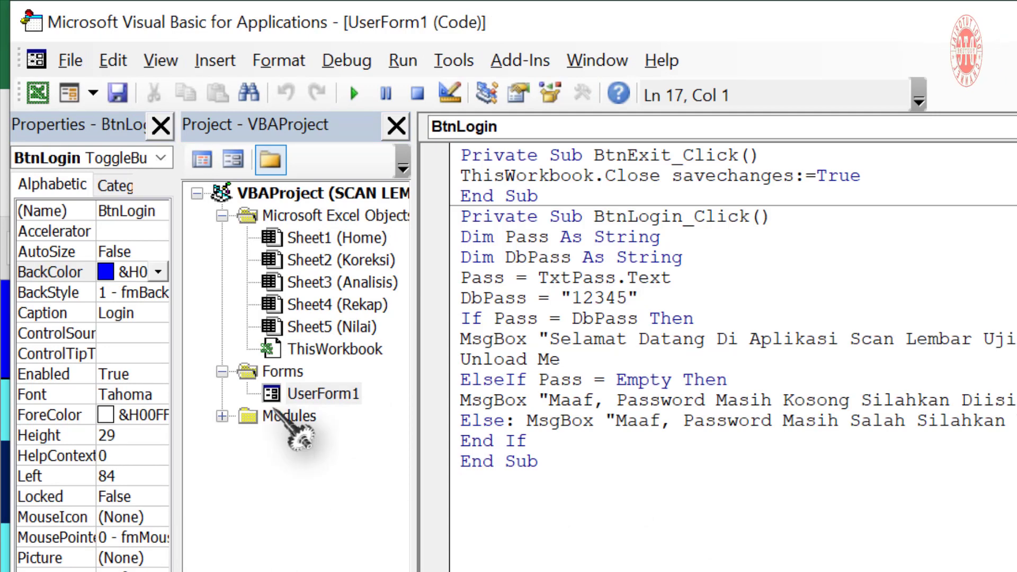
pyautogui.doubleClick(343, 393)
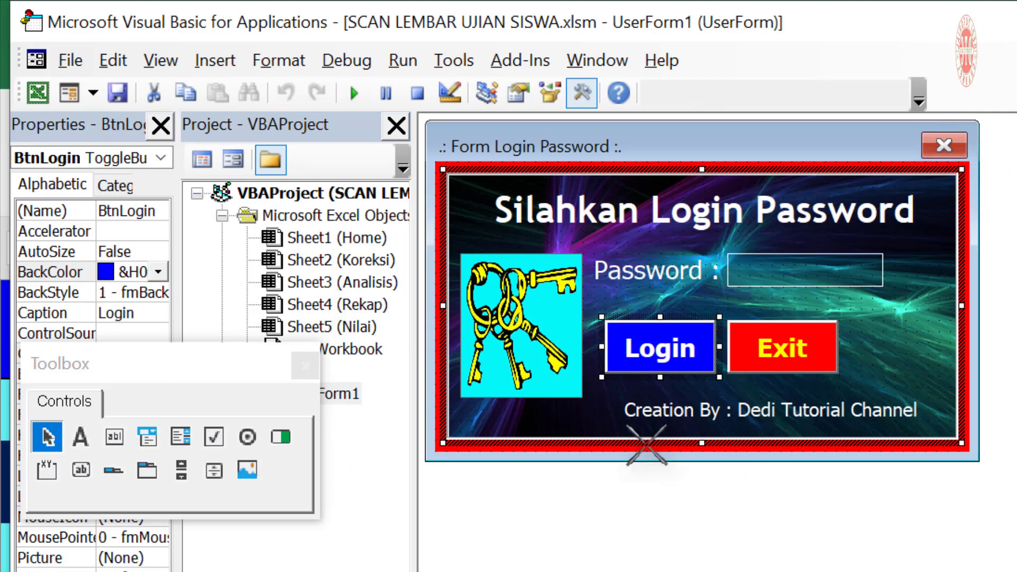
pyautogui.doubleClick(689, 350)
pyautogui.click(515, 489)
pyautogui.write('p')
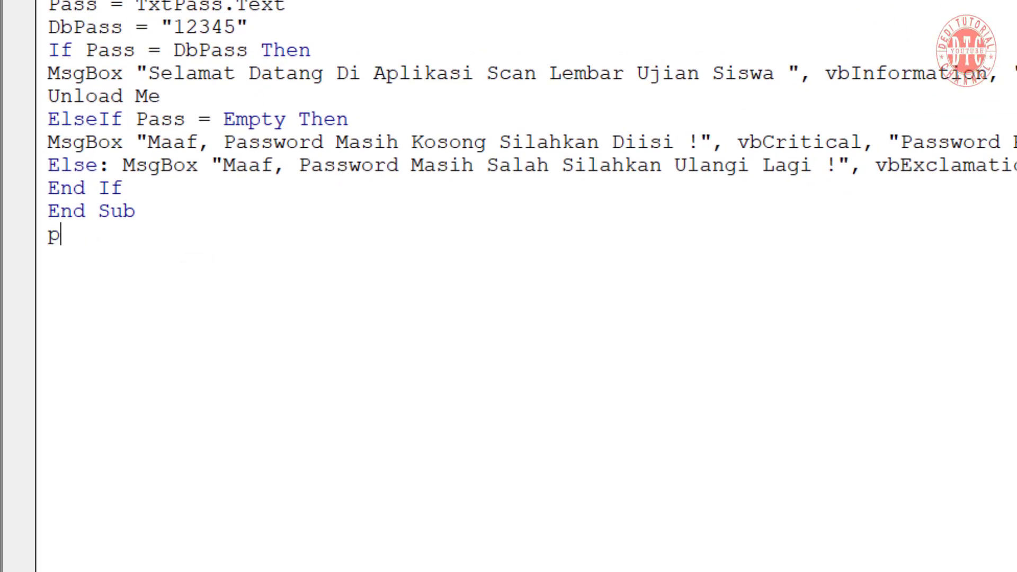
# - Declare Private Sub UserForm_QueryClose(Cancel As Integer, CloseMode As Integer) and begin an On Error GoTo QueryCloseErrorHandler line
pyautogui.write('rivate')
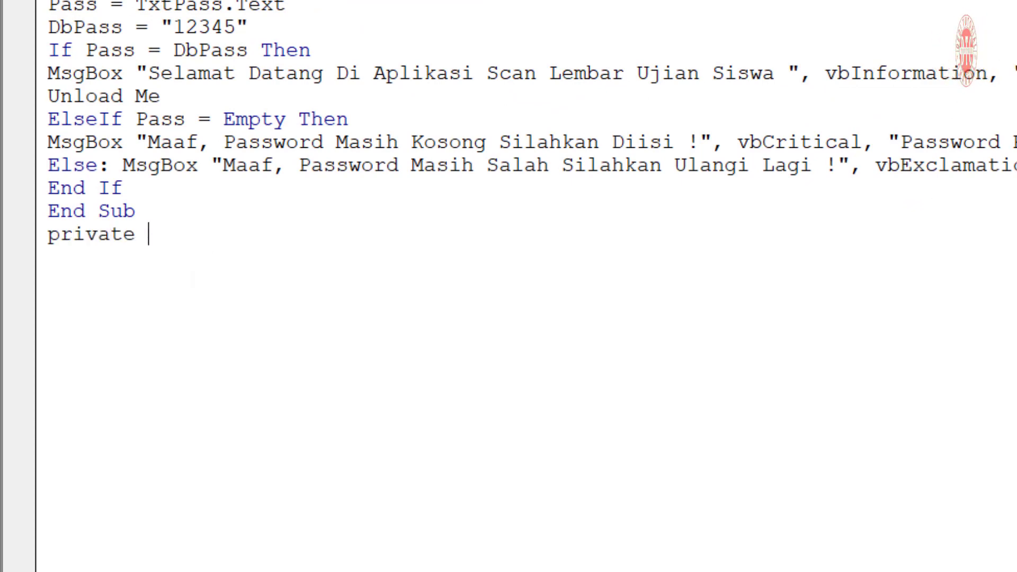
pyautogui.write('userfo')
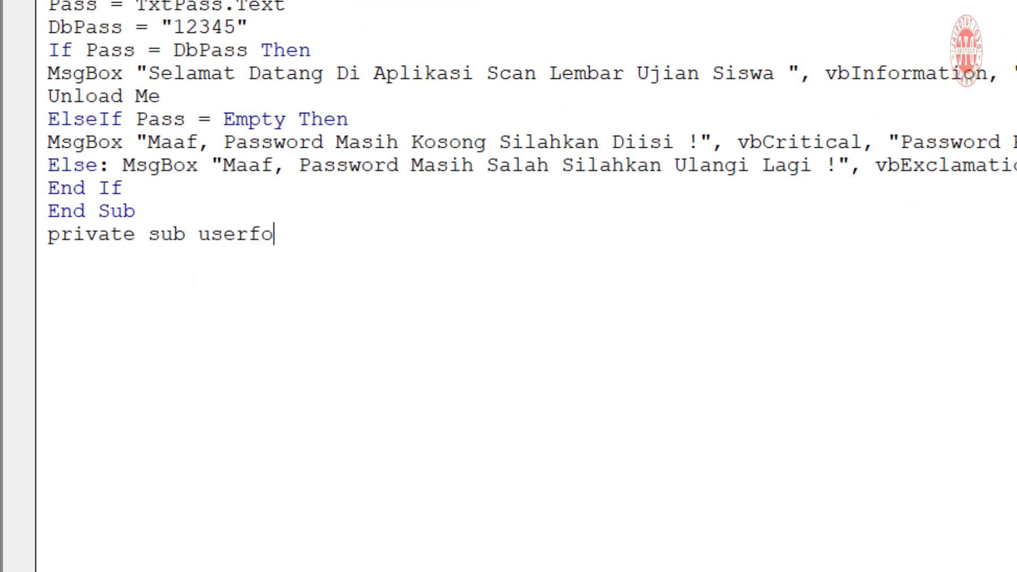
pyautogui.write('m')
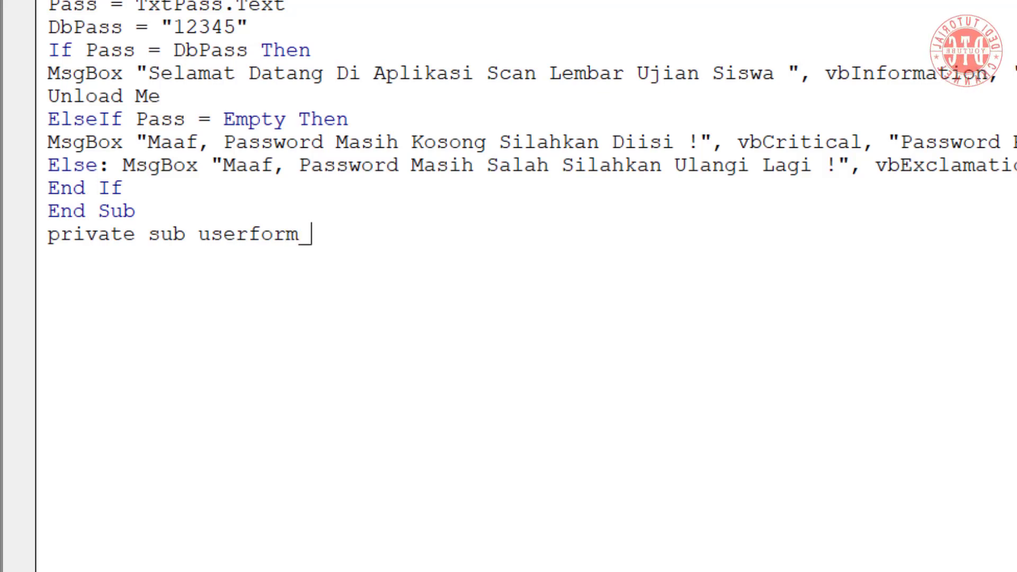
pyautogui.write('_queryclose')
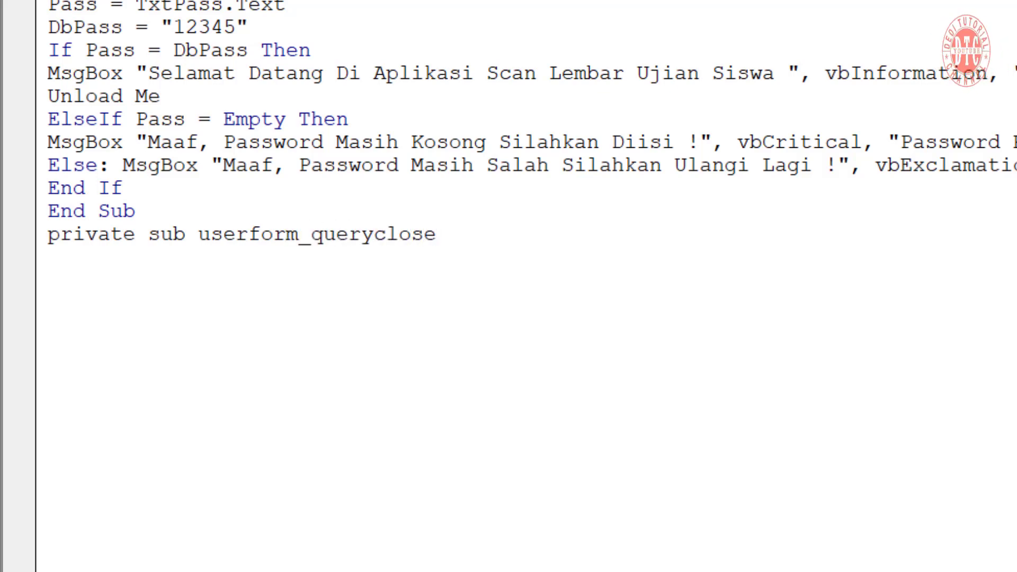
pyautogui.write('cancel as ')
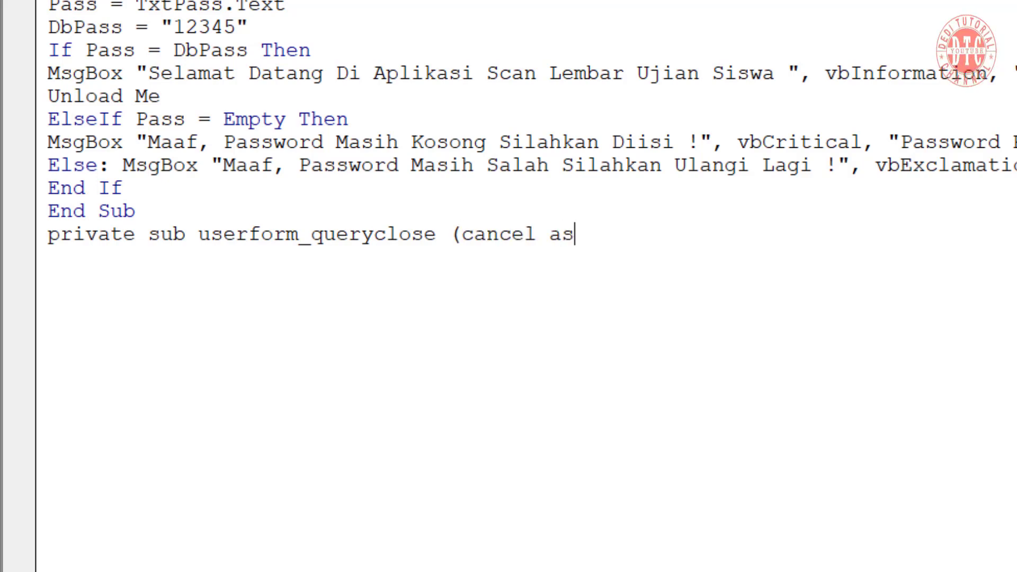
pyautogui.write('integer')
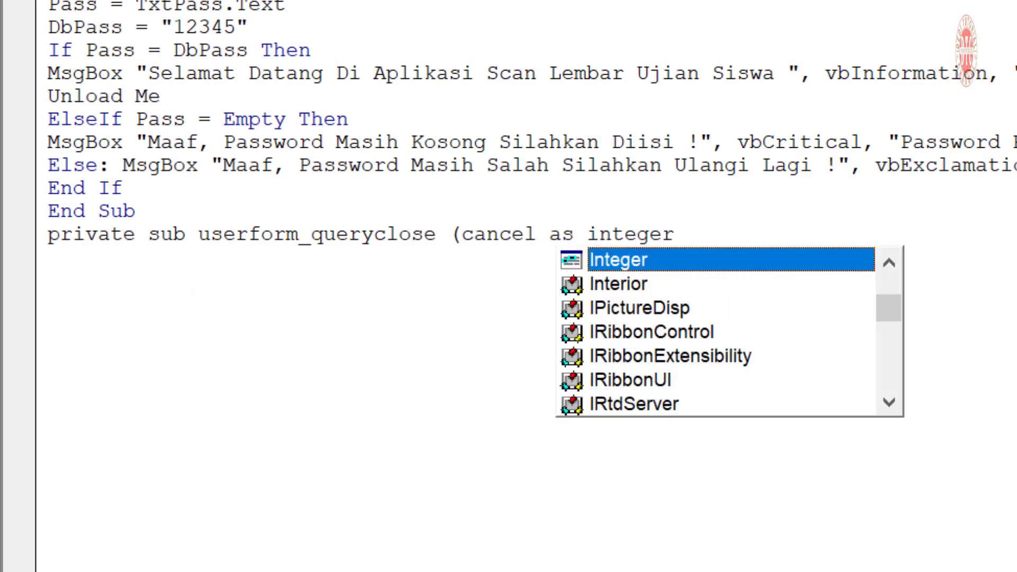
pyautogui.write(',')
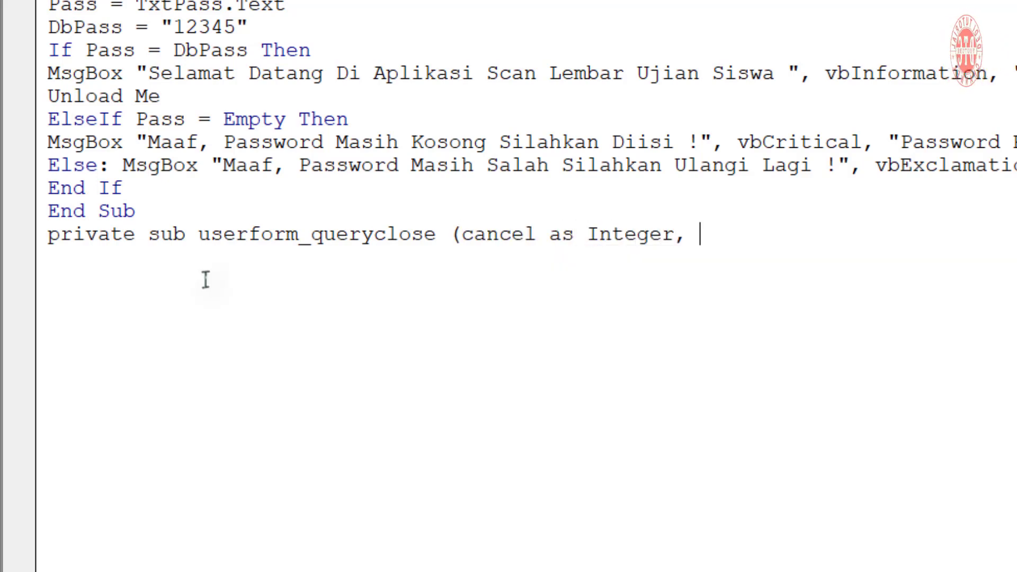
pyautogui.write(' closemode')
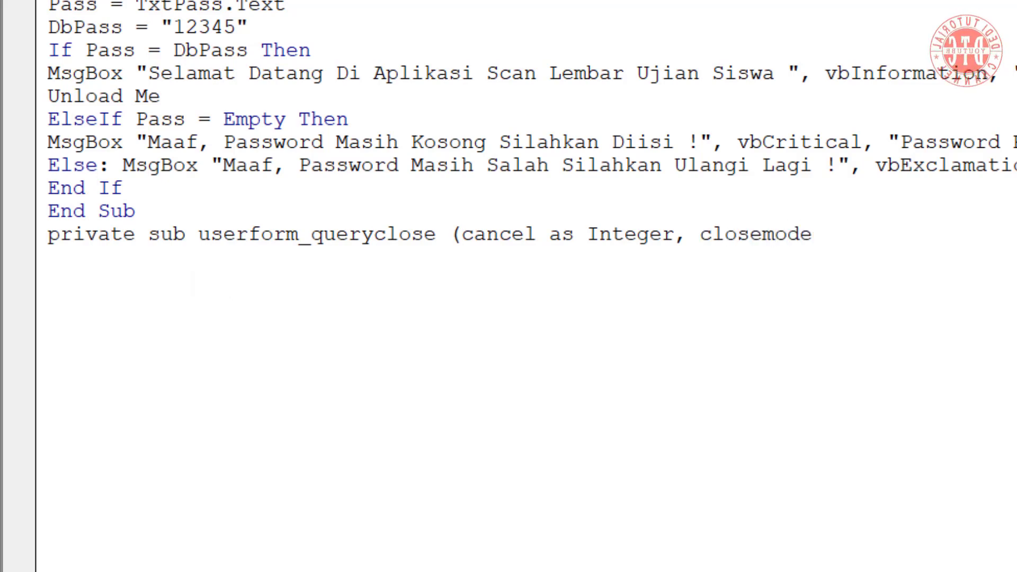
pyautogui.write(' integer')
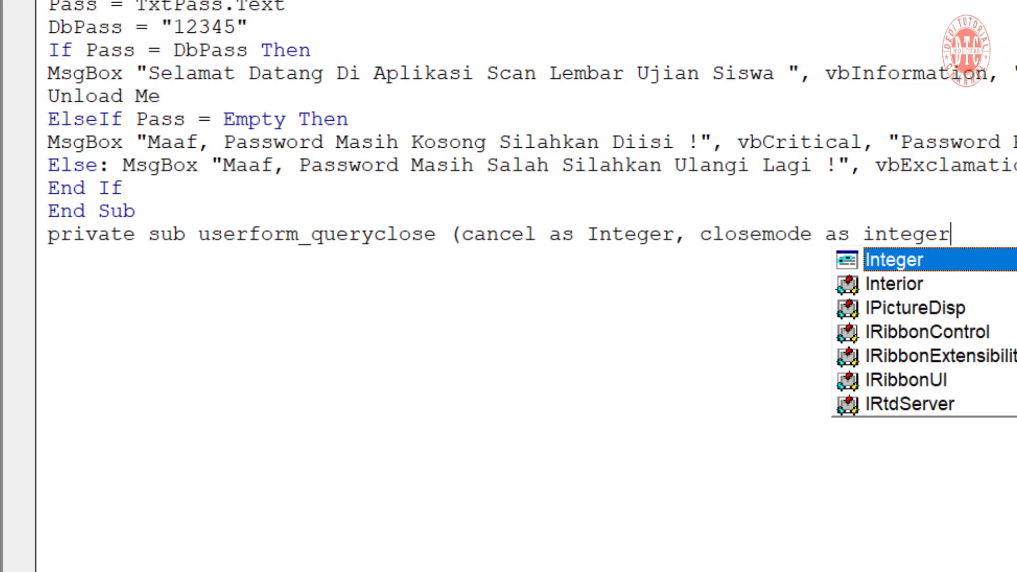
pyautogui.write(')')
pyautogui.press('Return')
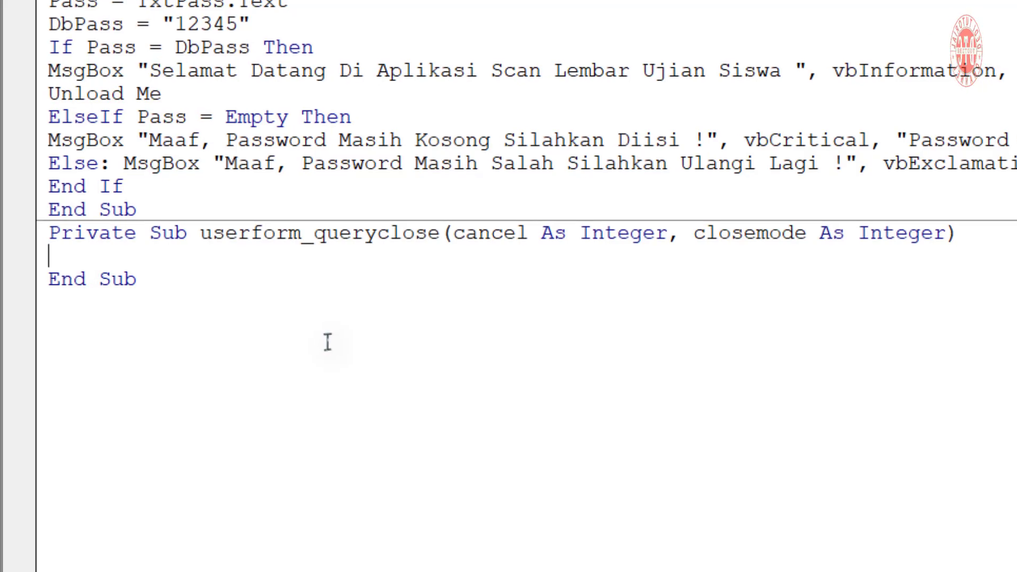
pyautogui.write('on error ')
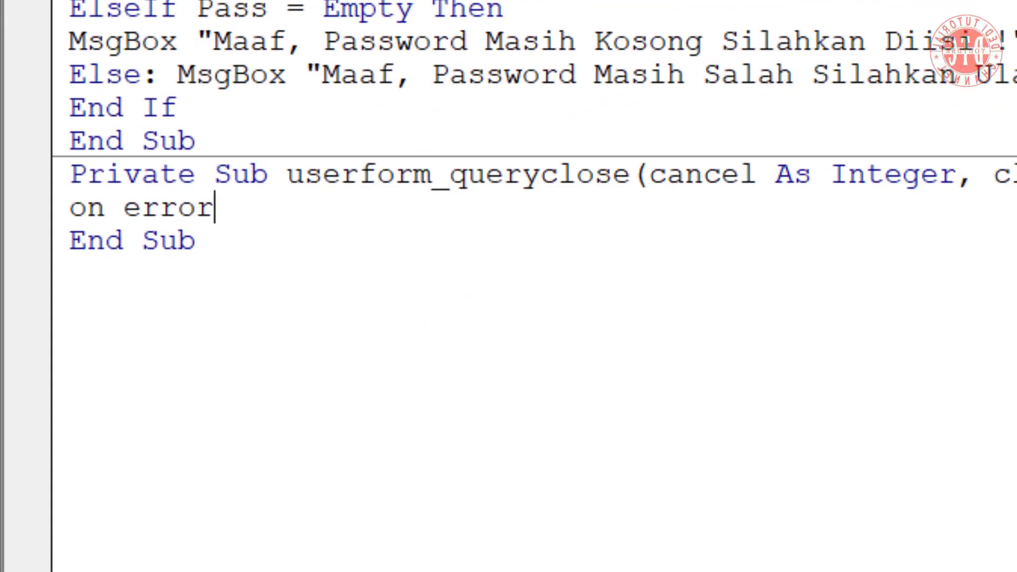
pyautogui.write('goto')
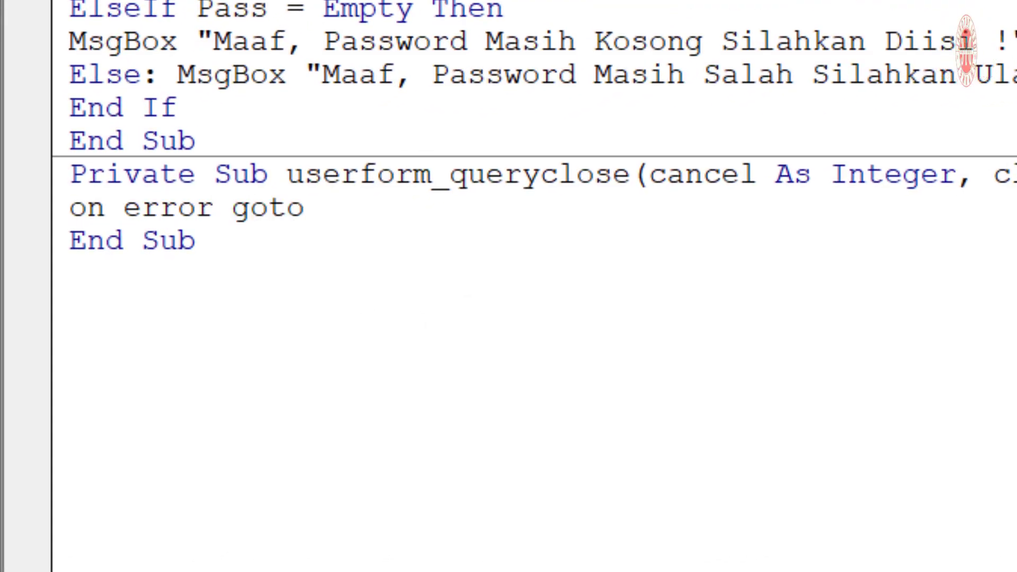
pyautogui.write(' query')
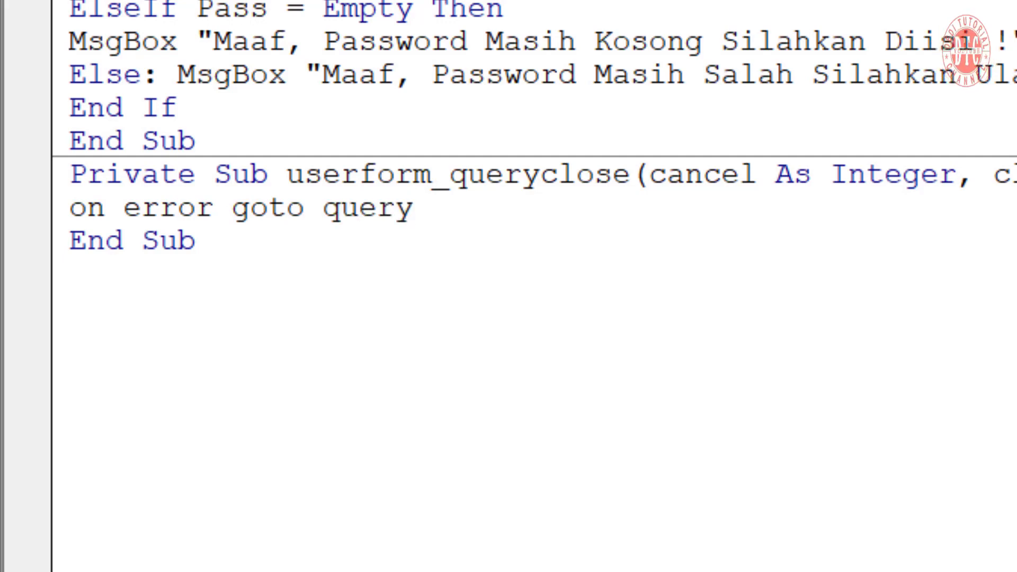
pyautogui.write('closeerrorh')
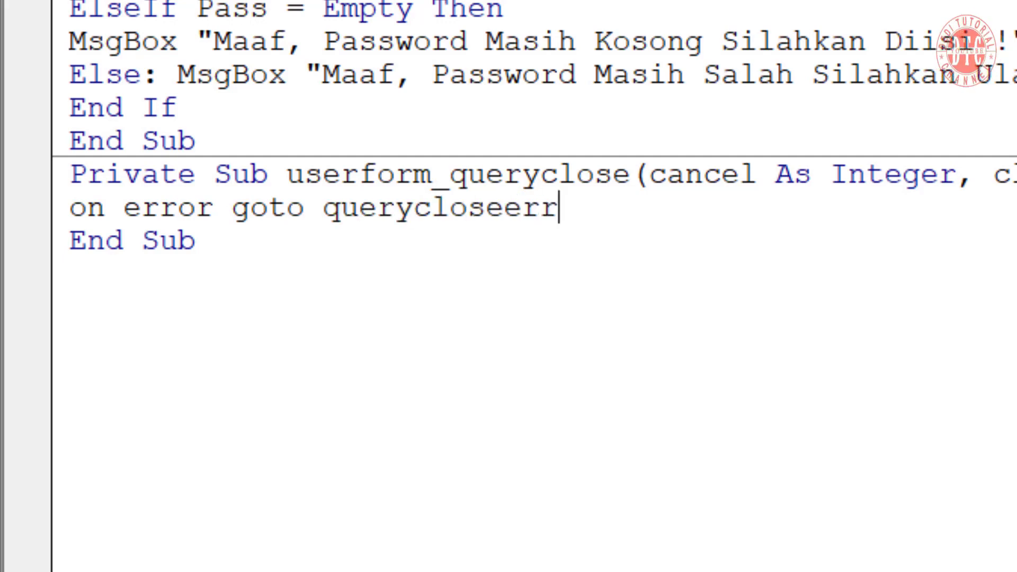
pyautogui.write('andl')
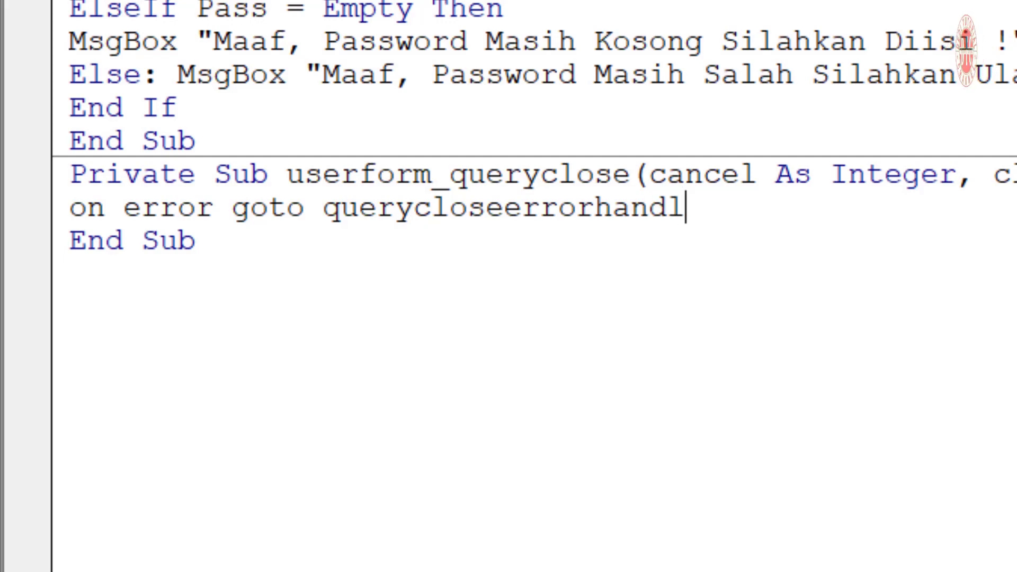
pyautogui.write('er')
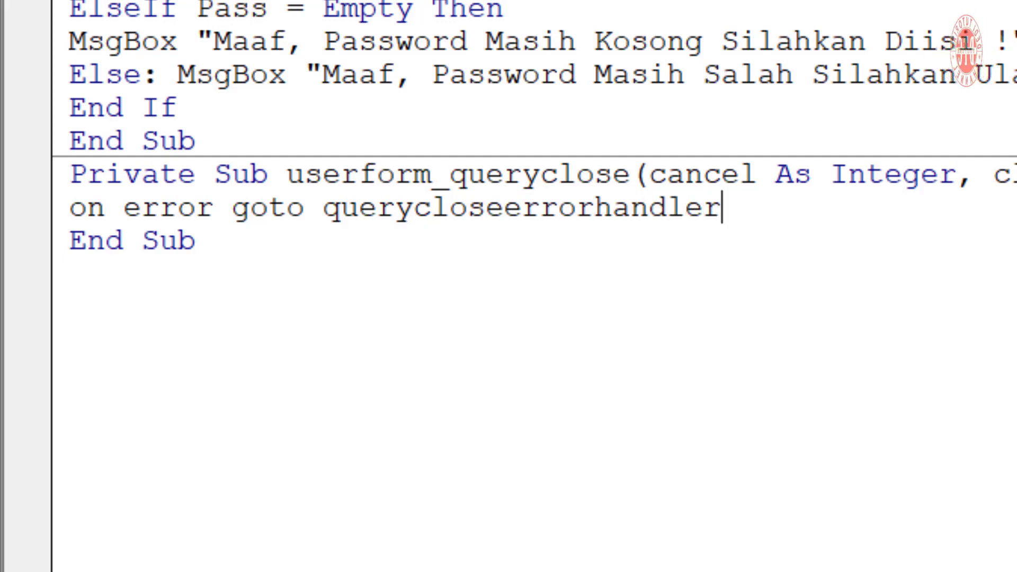
# - Add an If closemode = 0 check whose body sets cancel = True
pyautogui.press('Return')
pyautogui.write('if')
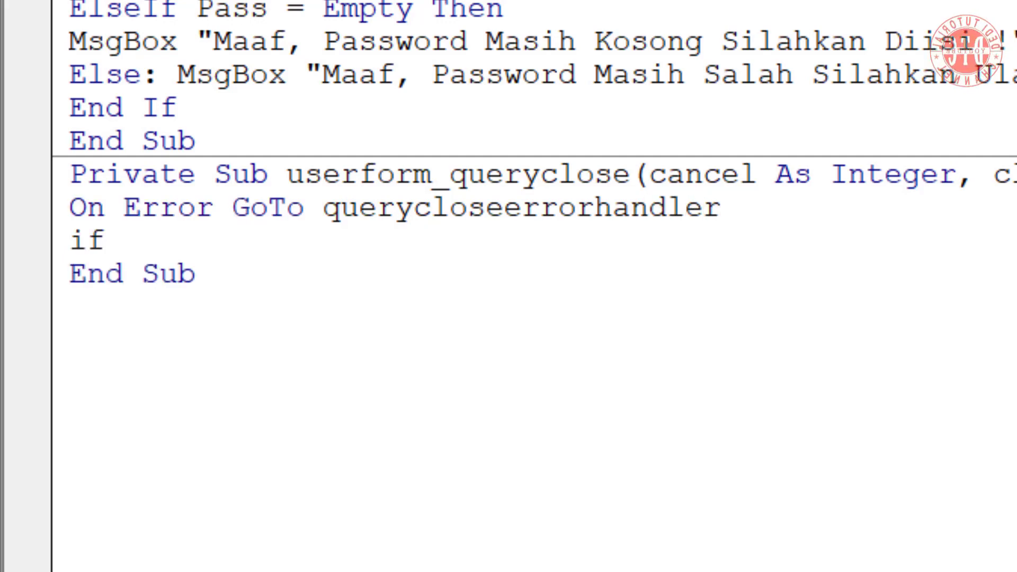
pyautogui.write('closemode')
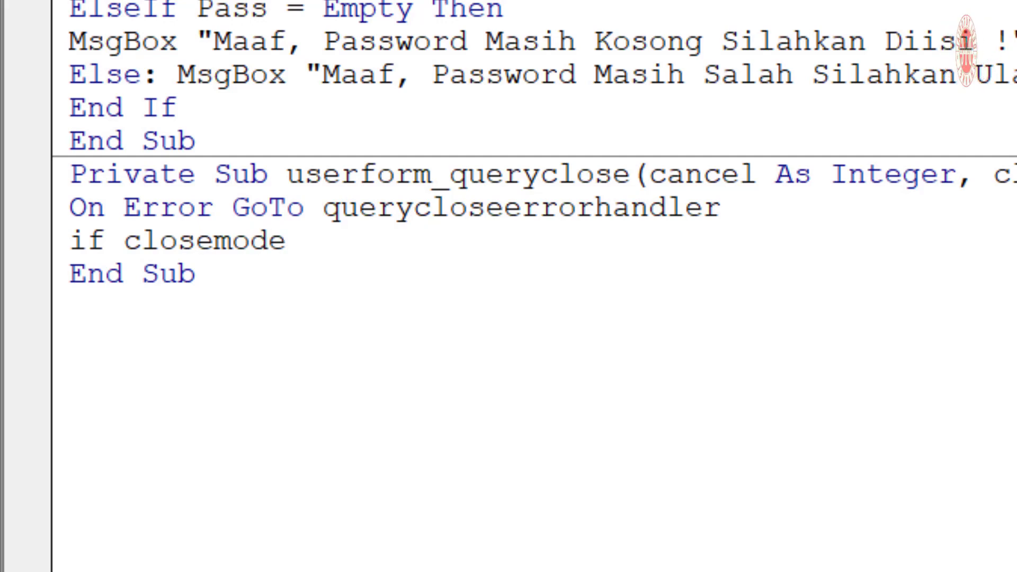
pyautogui.write('=0 th')
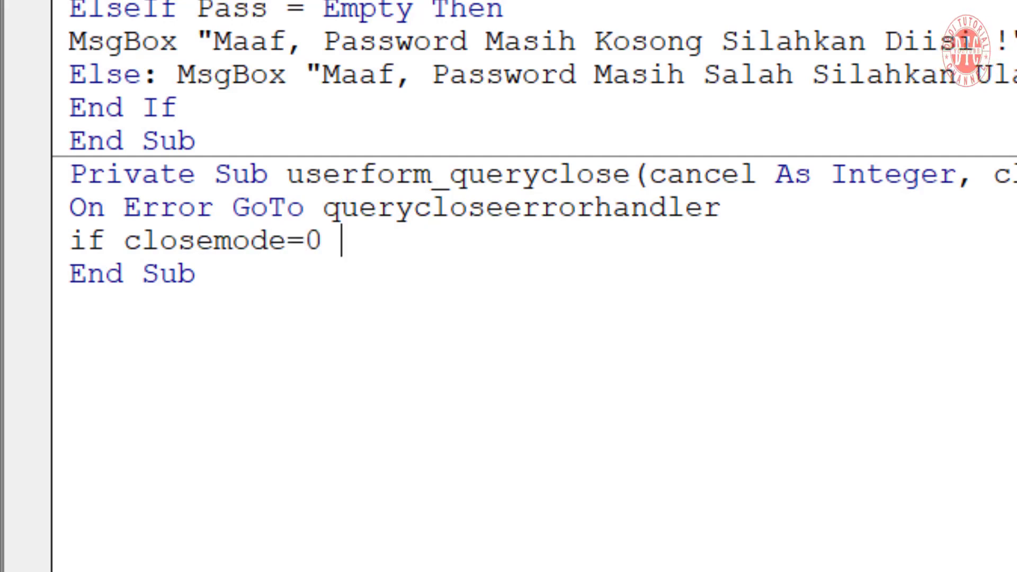
pyautogui.write('en')
pyautogui.press('Return')
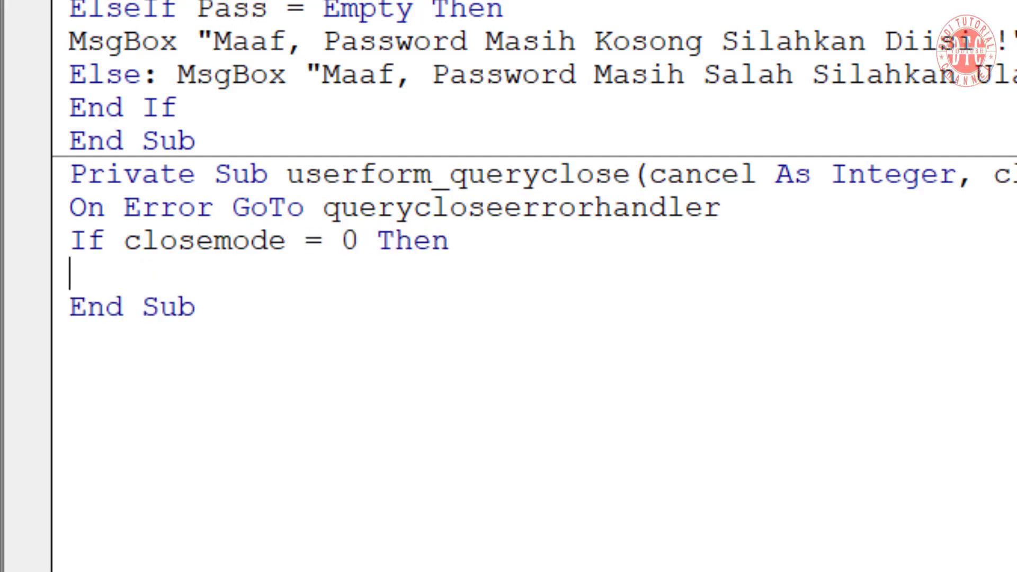
pyautogui.write('cancel')
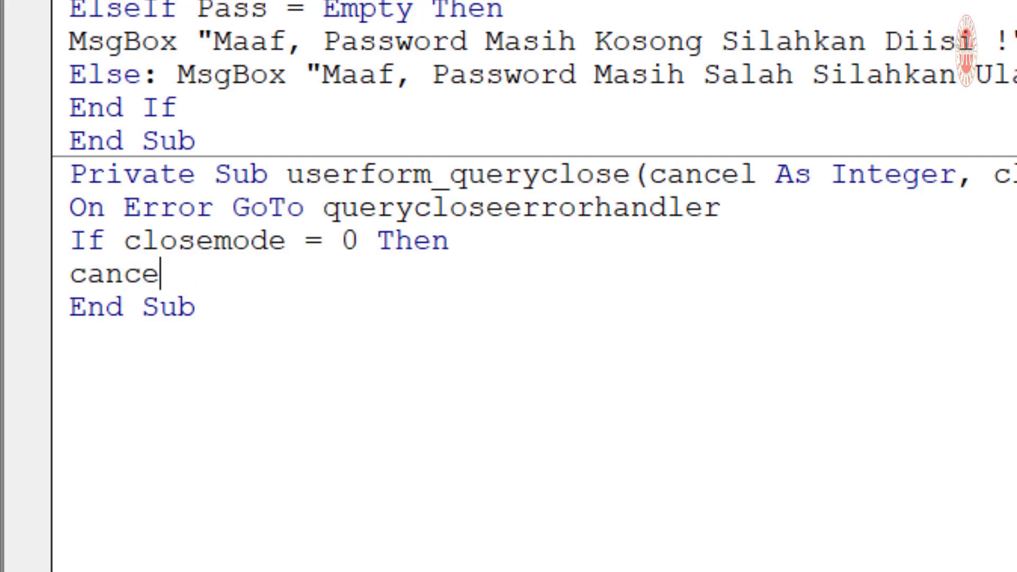
pyautogui.write('=true')
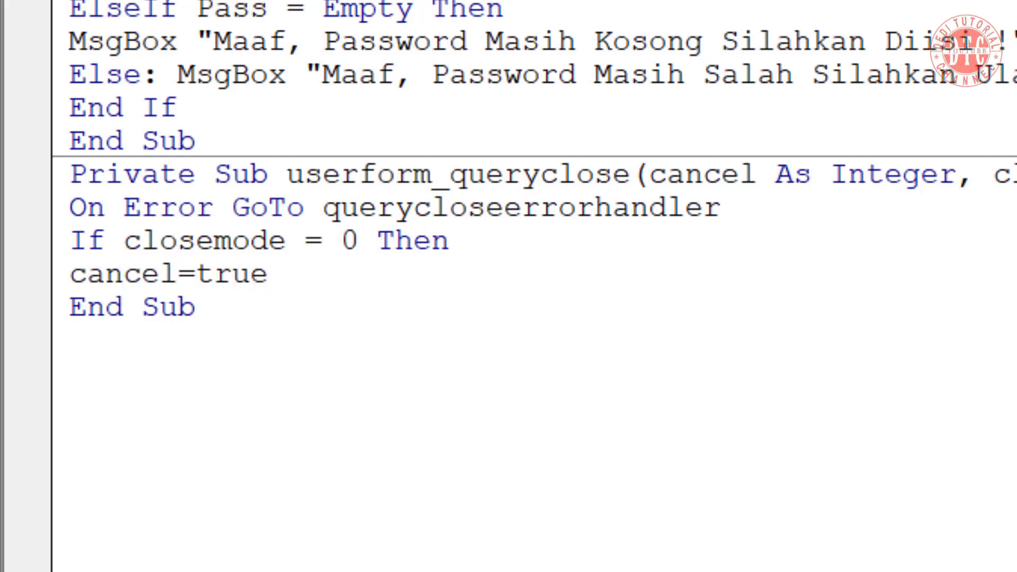
pyautogui.press('Return')
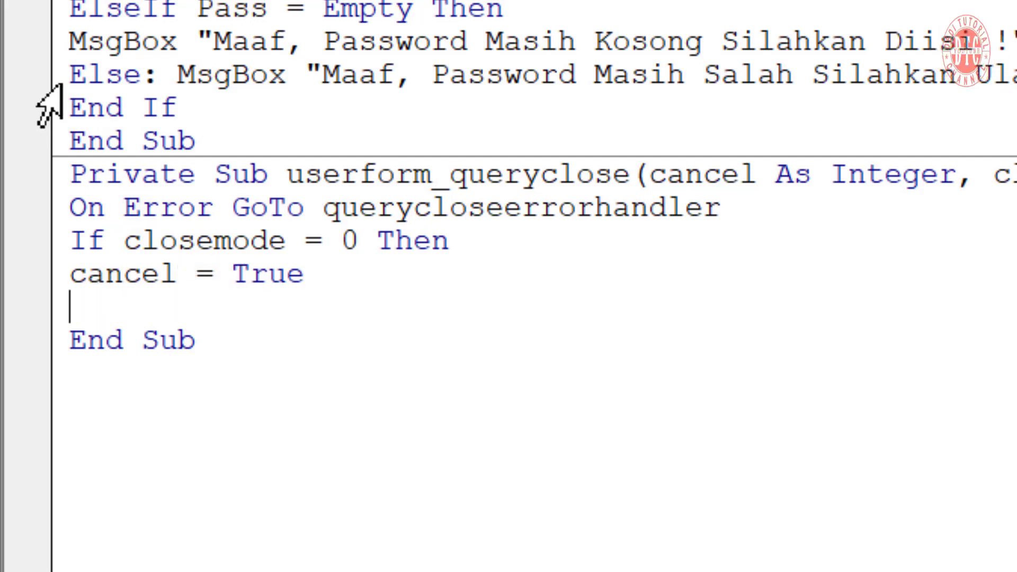
# - Add a vbCritical 'Info Exit' MsgBox reading 'Untuk Keluar Silahkan Guanakan Tombol Exit', then End If and Exit Sub
pyautogui.click(70, 45)
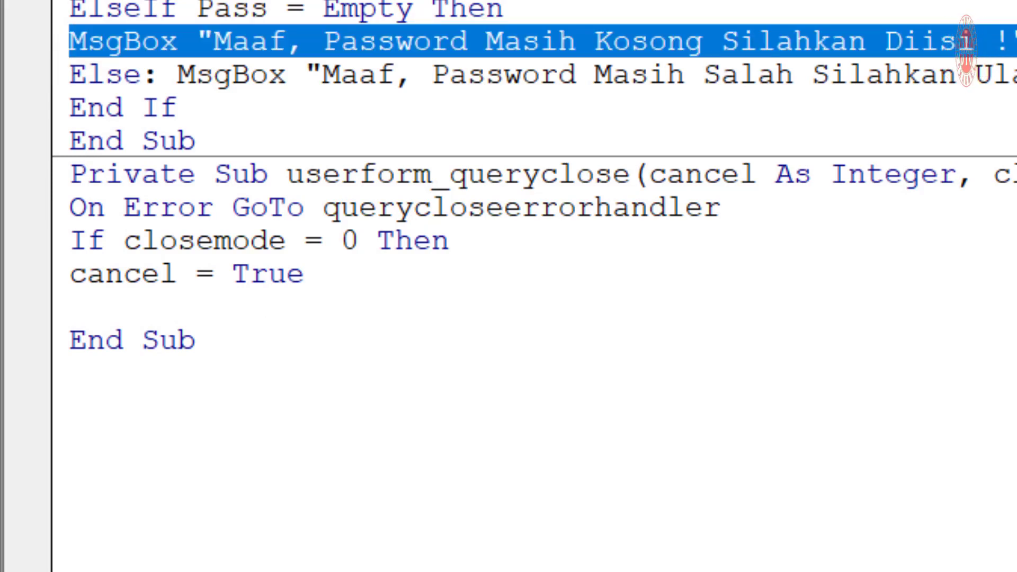
pyautogui.click(300, 308)
pyautogui.hotkey('ctrl', 'v')
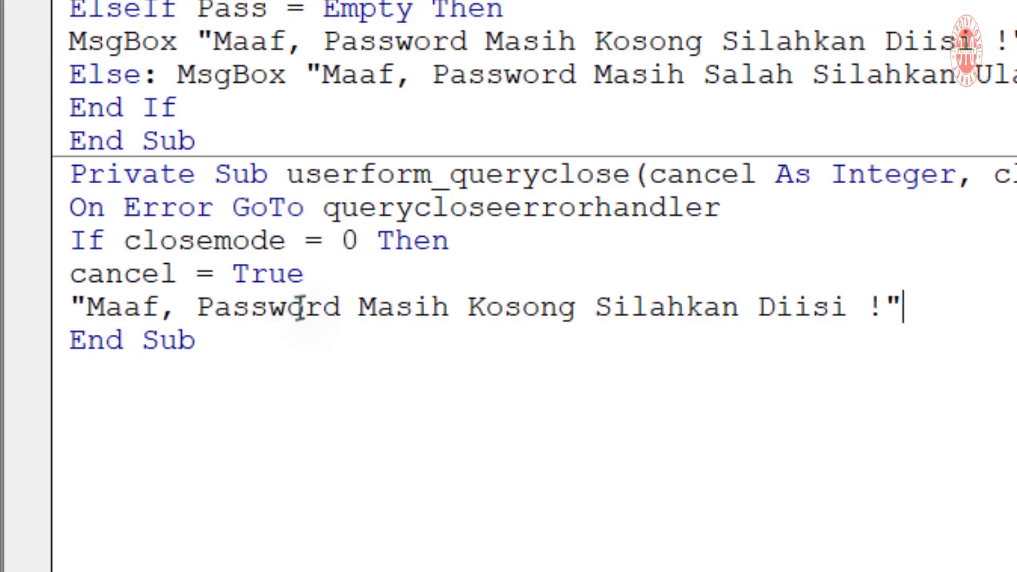
pyautogui.click(69, 307)
pyautogui.write('msgbo')
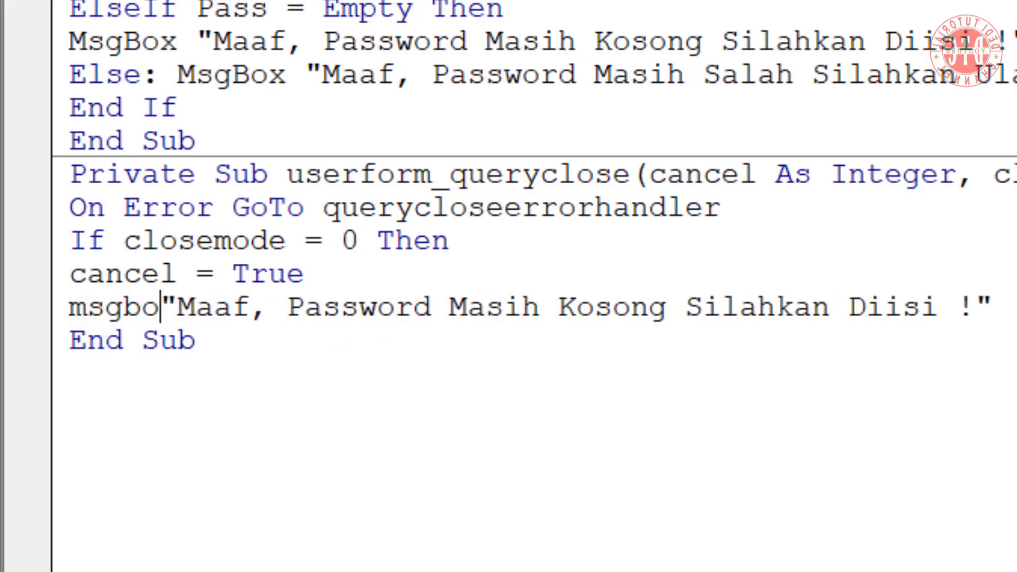
pyautogui.write('x')
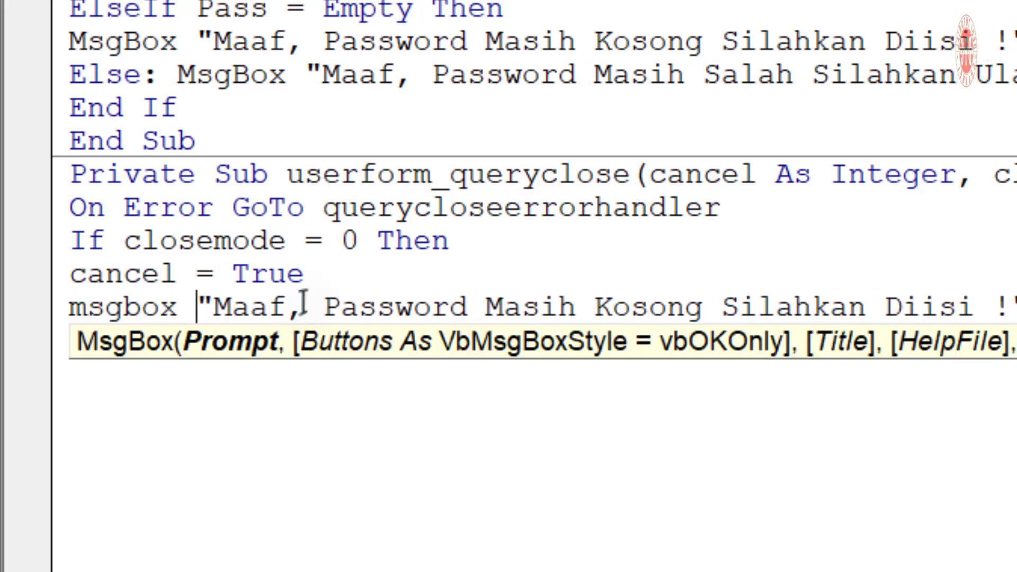
pyautogui.moveTo(324, 304); pyautogui.dragTo(972, 306)
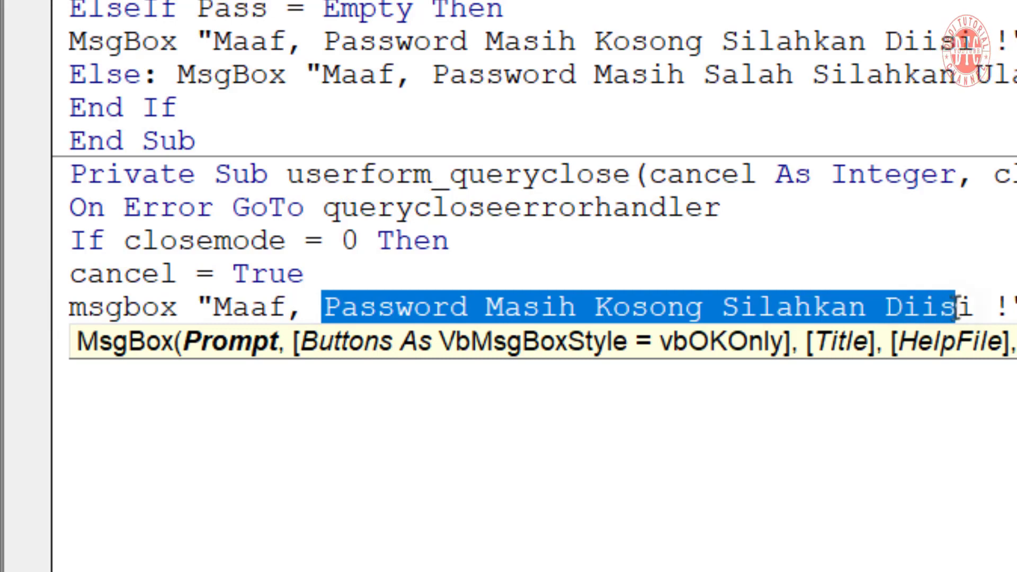
pyautogui.write('Untuk Keluar Silahkan Gu')
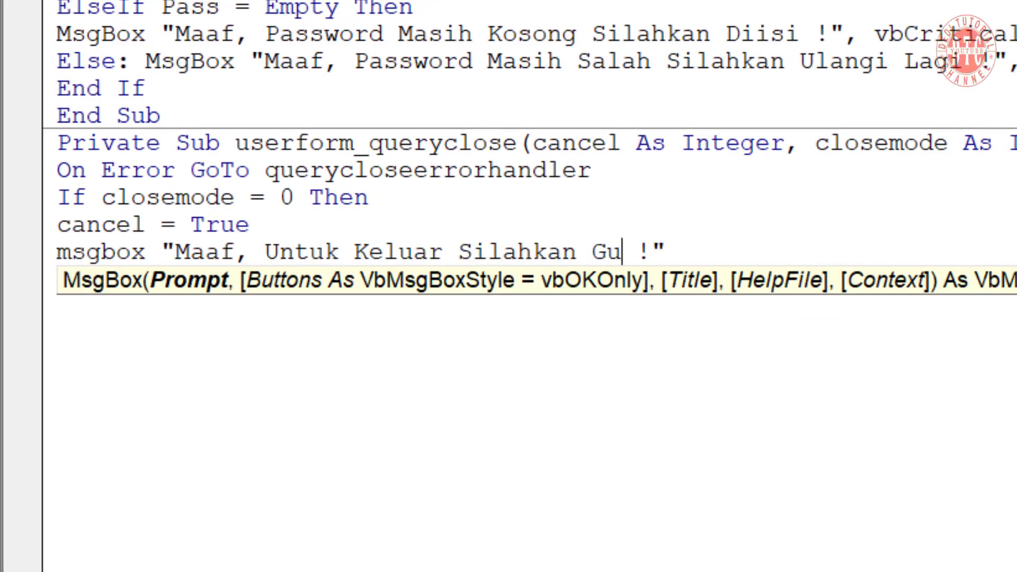
pyautogui.write('anakan Tombol Exi')
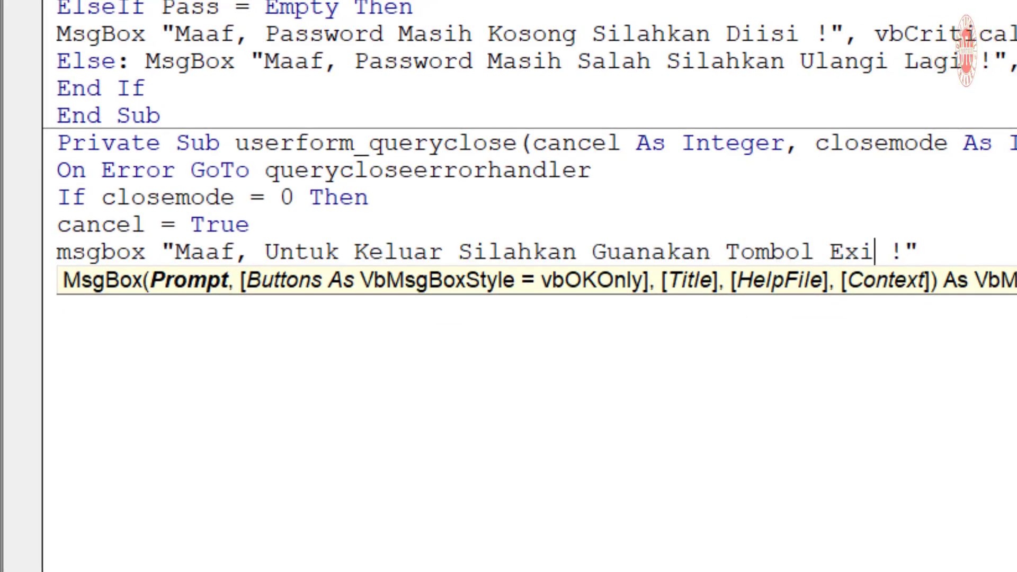
pyautogui.write('t')
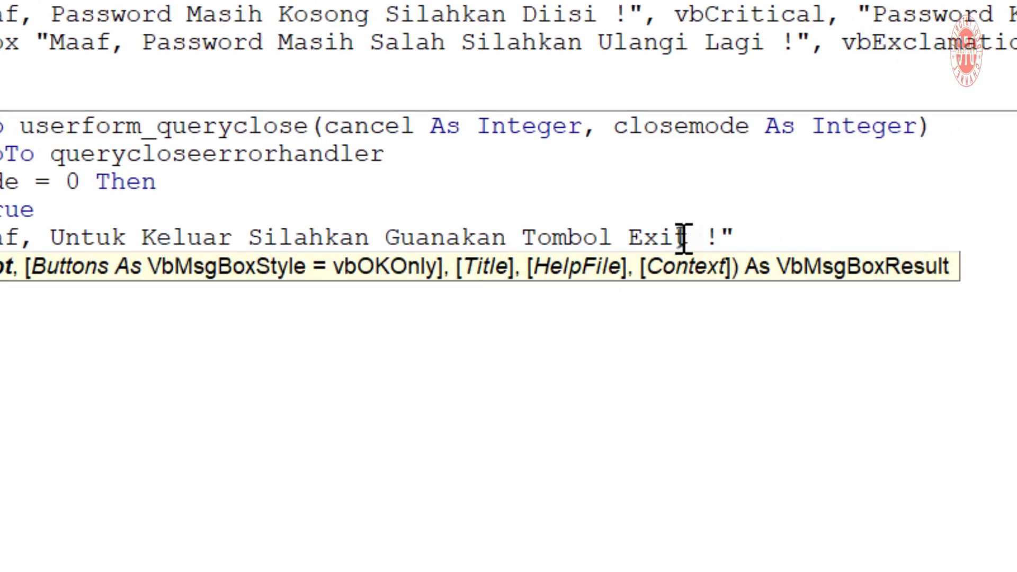
pyautogui.press('End')
pyautogui.write(',')
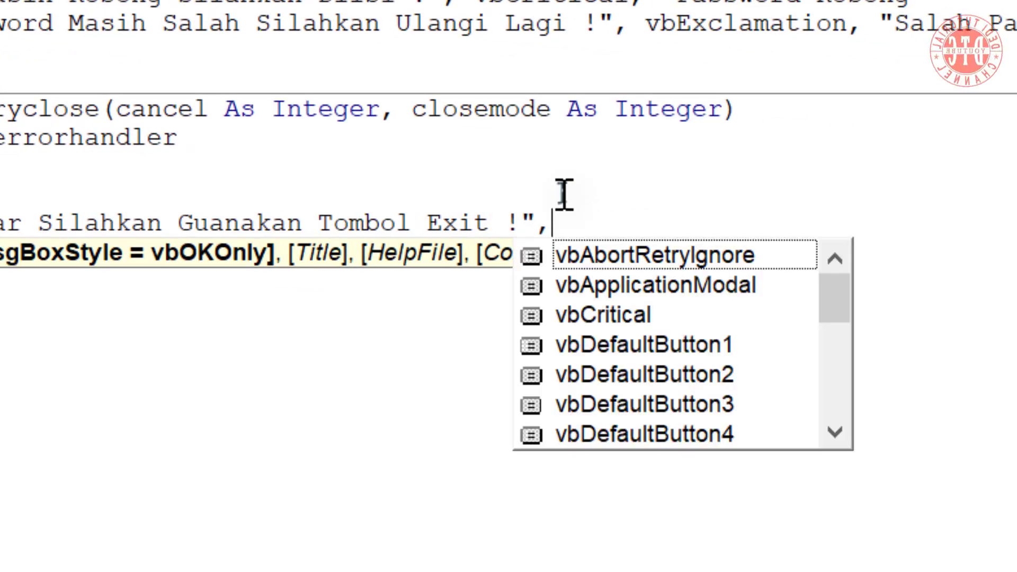
pyautogui.doubleClick(634, 317)
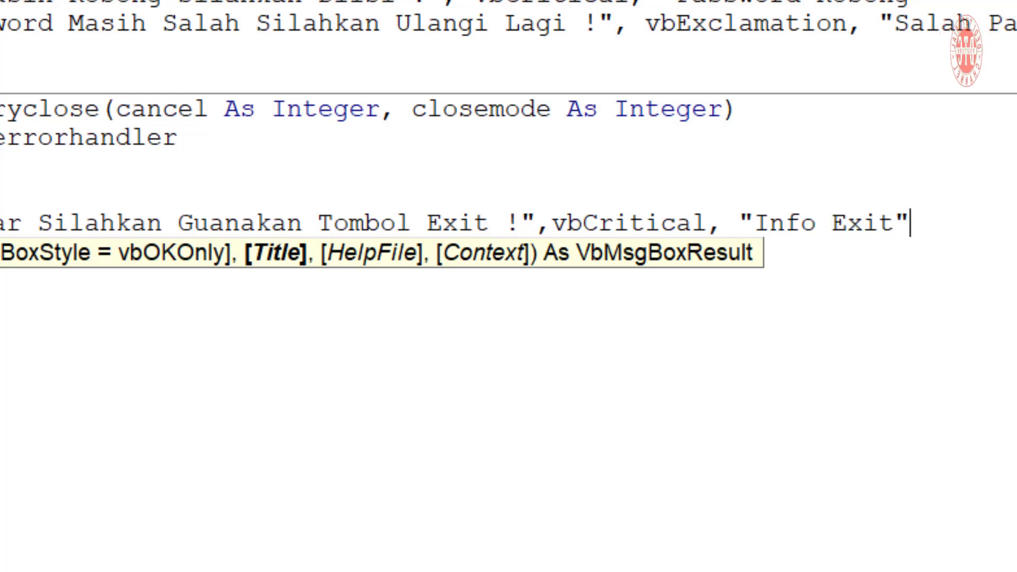
pyautogui.press('Return')
pyautogui.write('end if')
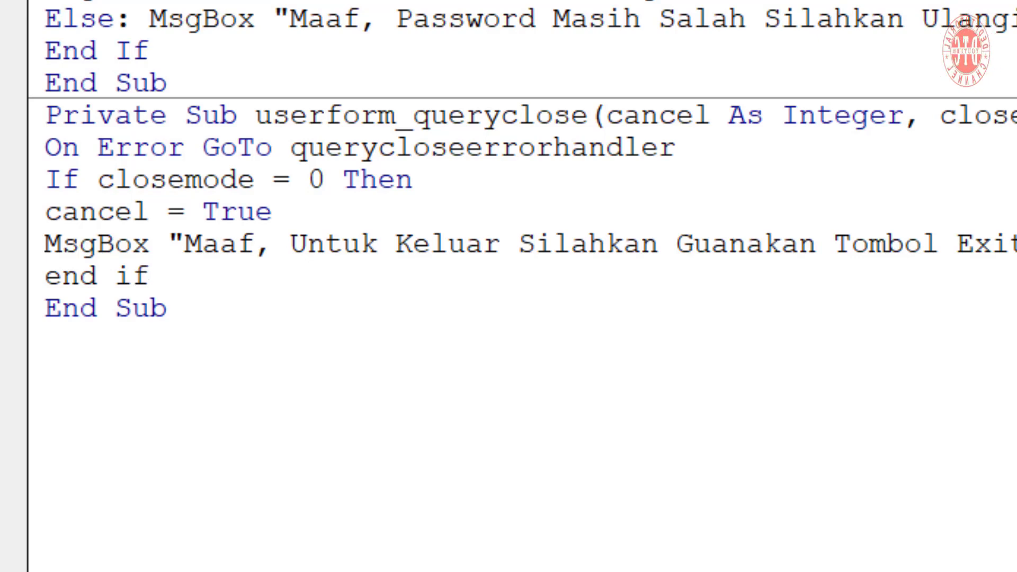
pyautogui.press('Return')
pyautogui.write('exit sub')
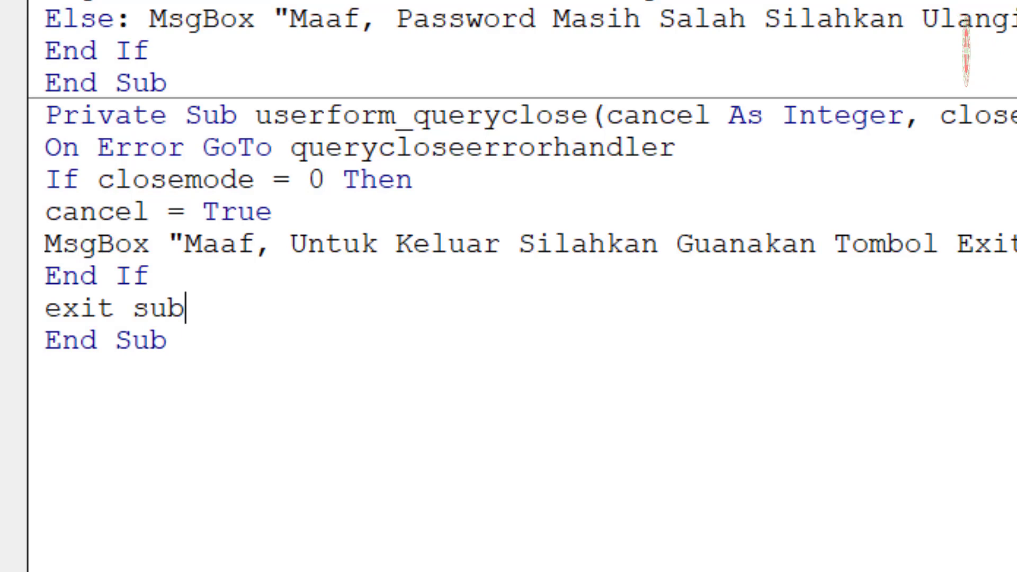
pyautogui.press('Return')
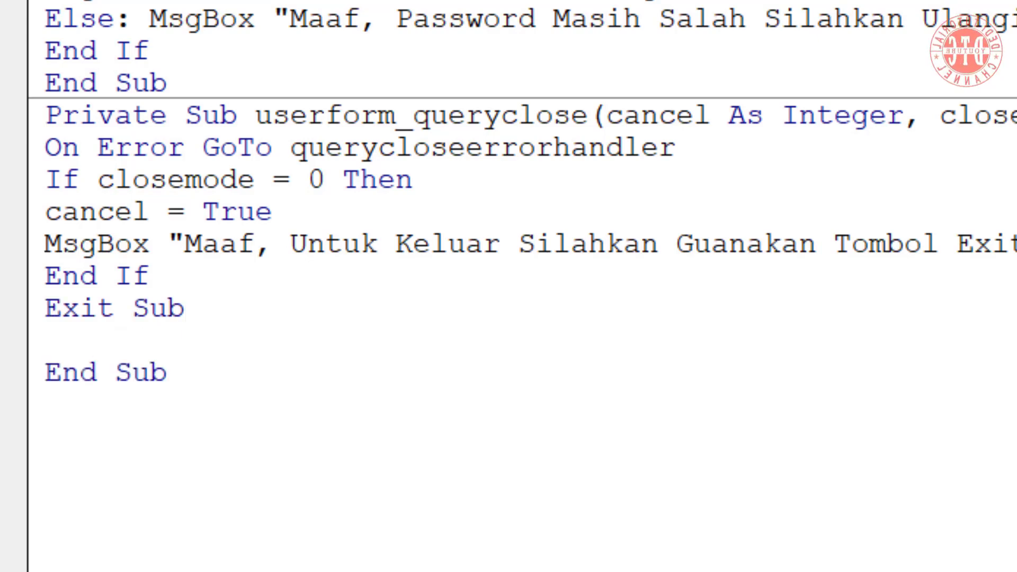
# - Add the querycloseerrorhandler: label with Resume Next above End Sub, then close the VBA editor
pyautogui.moveTo(290, 147); pyautogui.dragTo(645, 153)
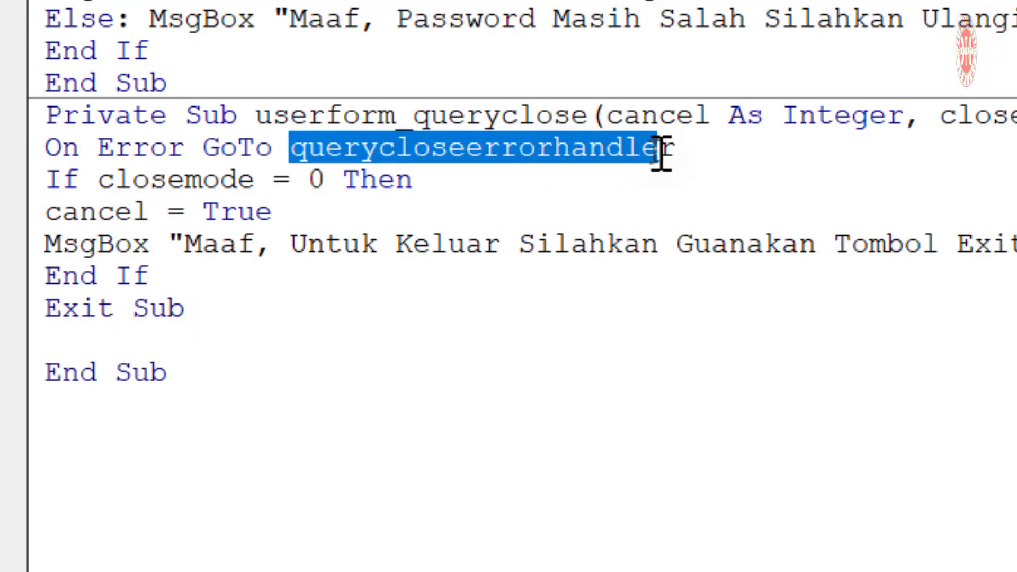
pyautogui.click(187, 346)
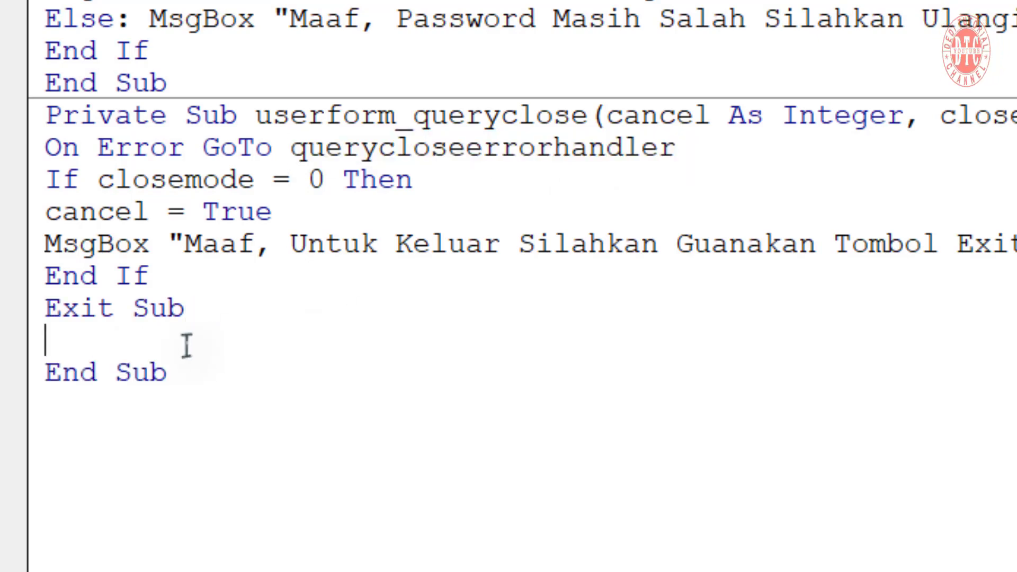
pyautogui.write('querycloseerrorhandler')
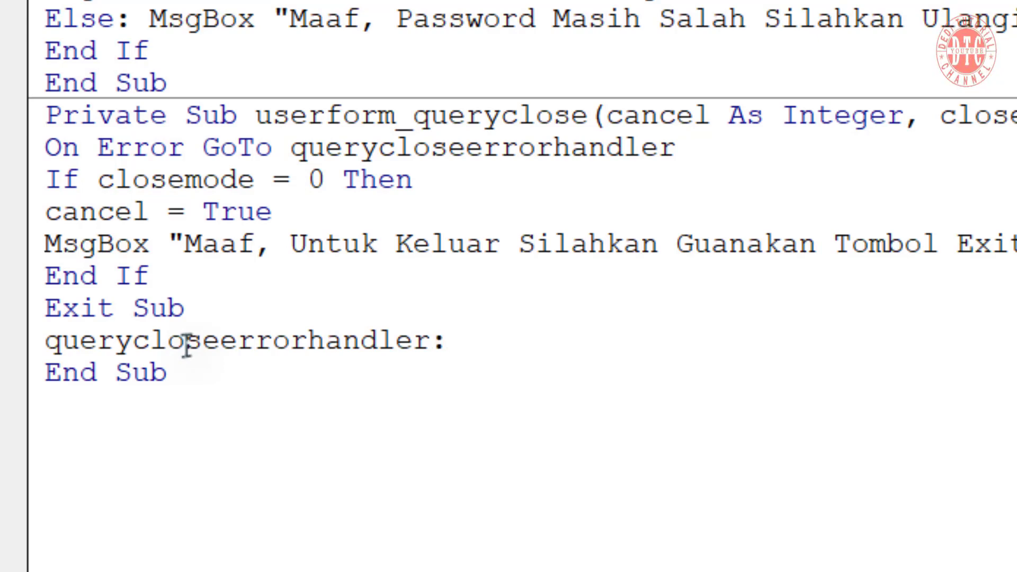
pyautogui.press('Return')
pyautogui.write('resume nex')
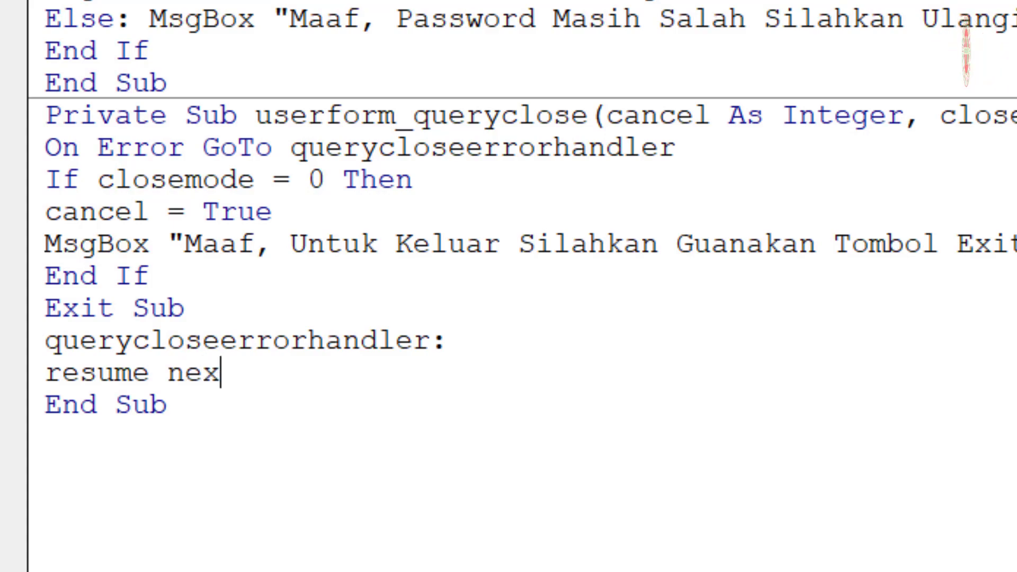
pyautogui.write('t')
pyautogui.press('Return')
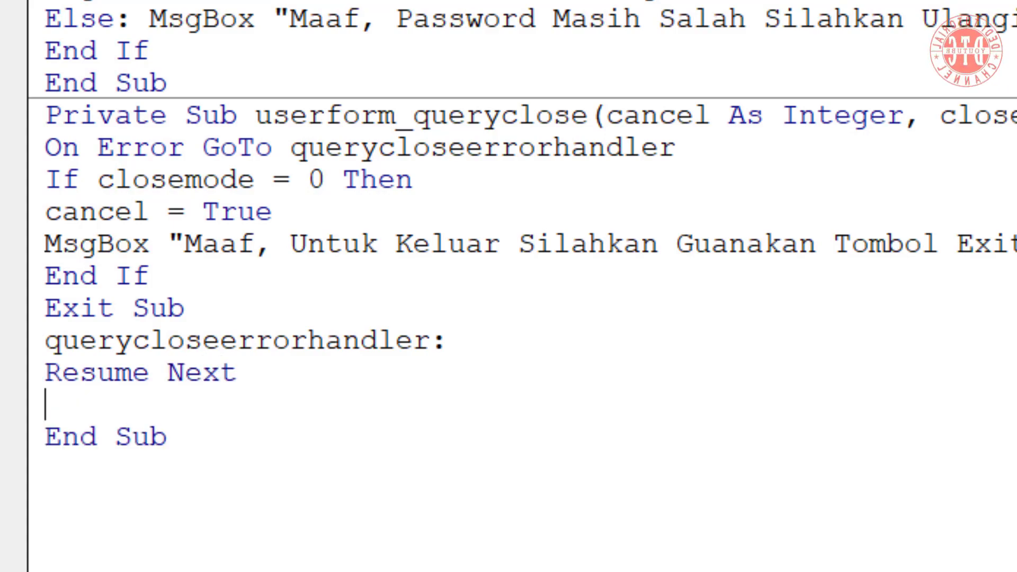
pyautogui.press('Delete')
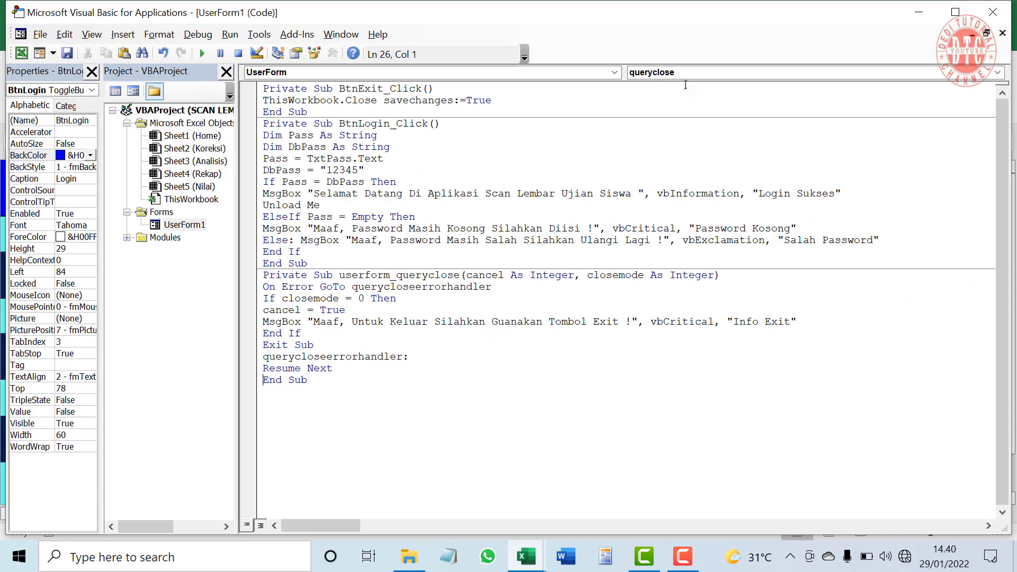
pyautogui.click(1001, 9)
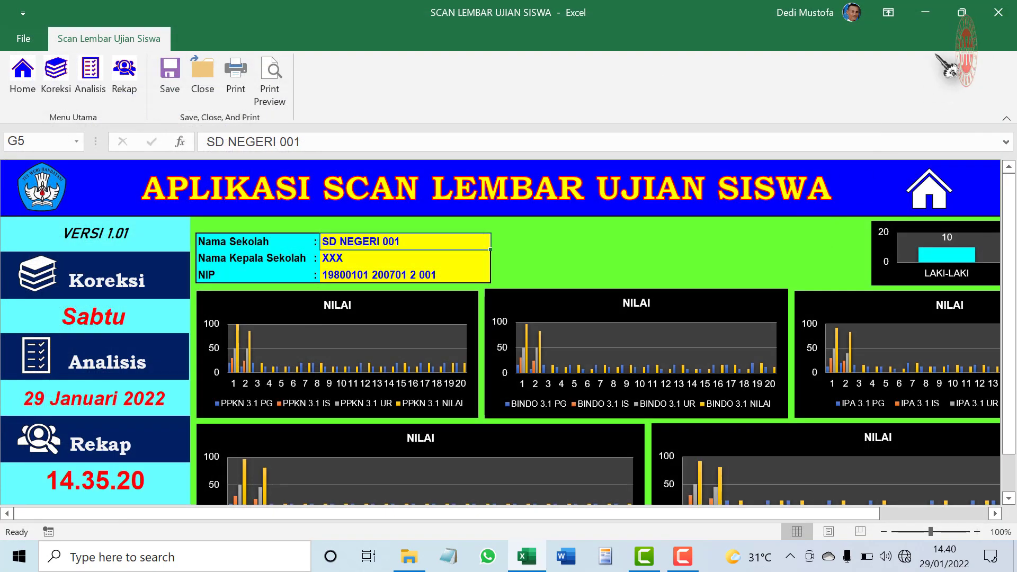
# - Close the workbook, confirm the login form's X is blocked, and leave it via Exit
pyautogui.click(1000, 12)
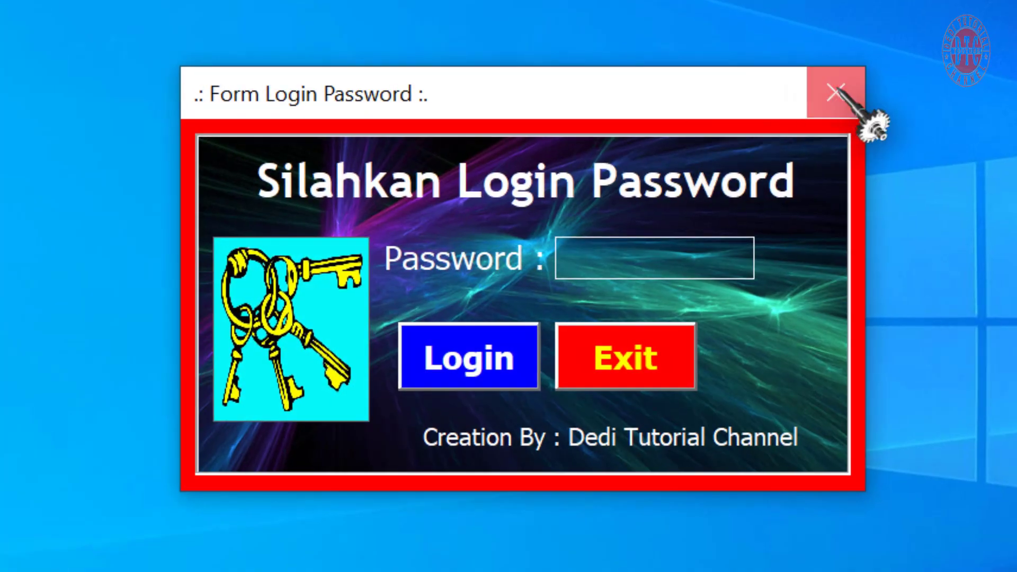
pyautogui.click(836, 92)
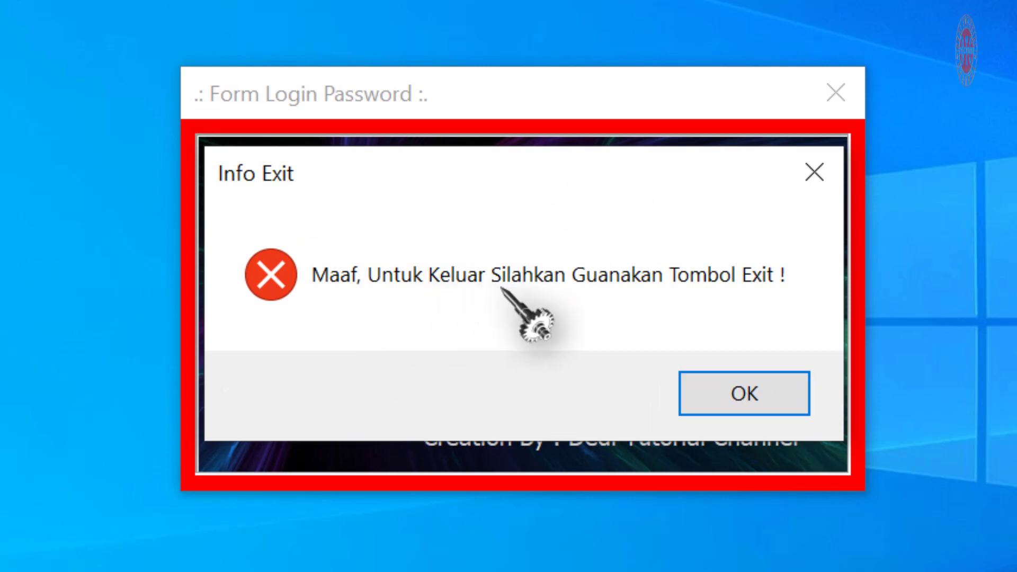
pyautogui.click(741, 392)
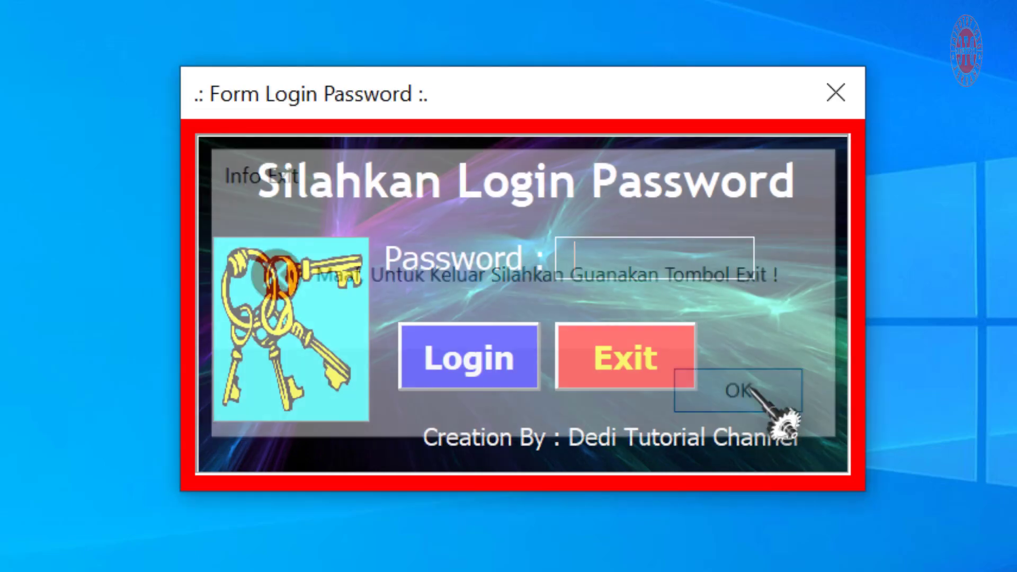
pyautogui.click(658, 373)
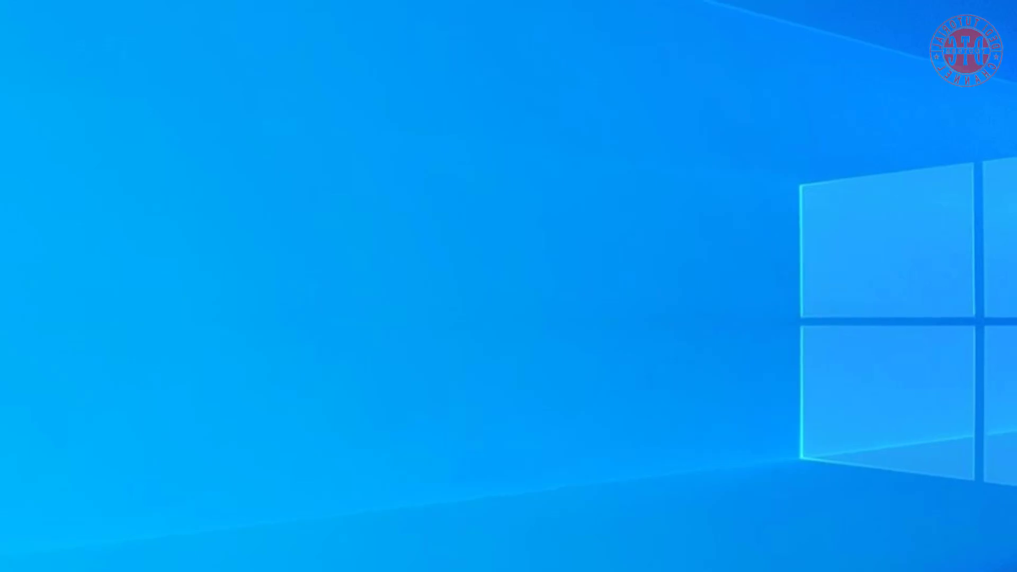
pyautogui.click(410, 556)
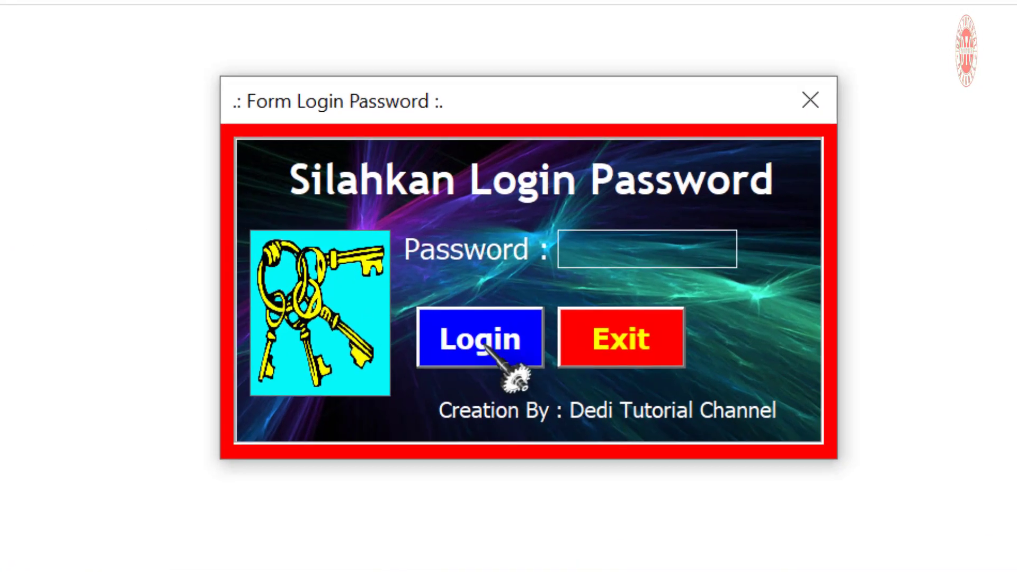
# - Test logging in with an empty password and then a wrong password, dismissing each warning
pyautogui.click(488, 309)
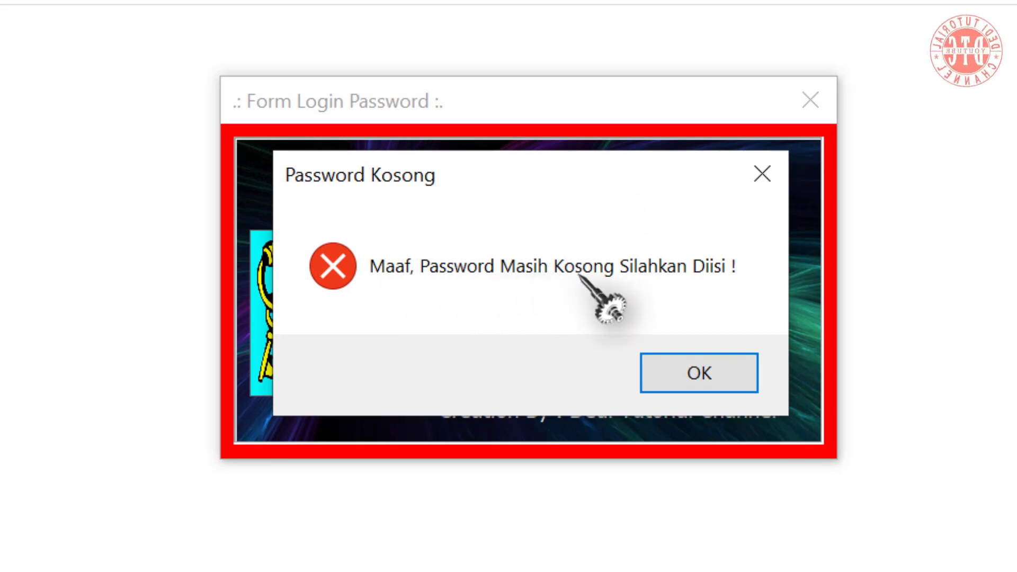
pyautogui.click(695, 371)
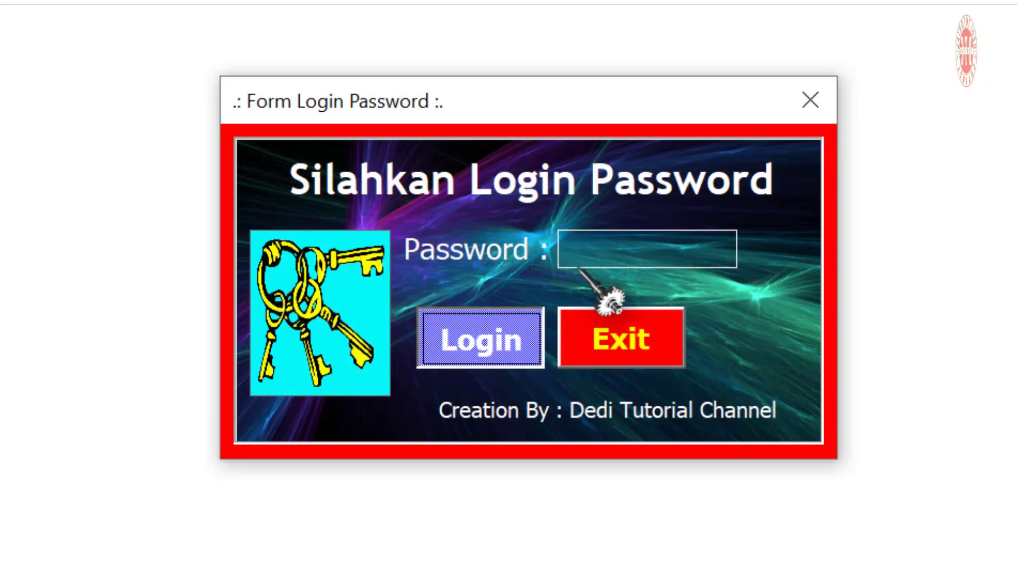
pyautogui.write('*')
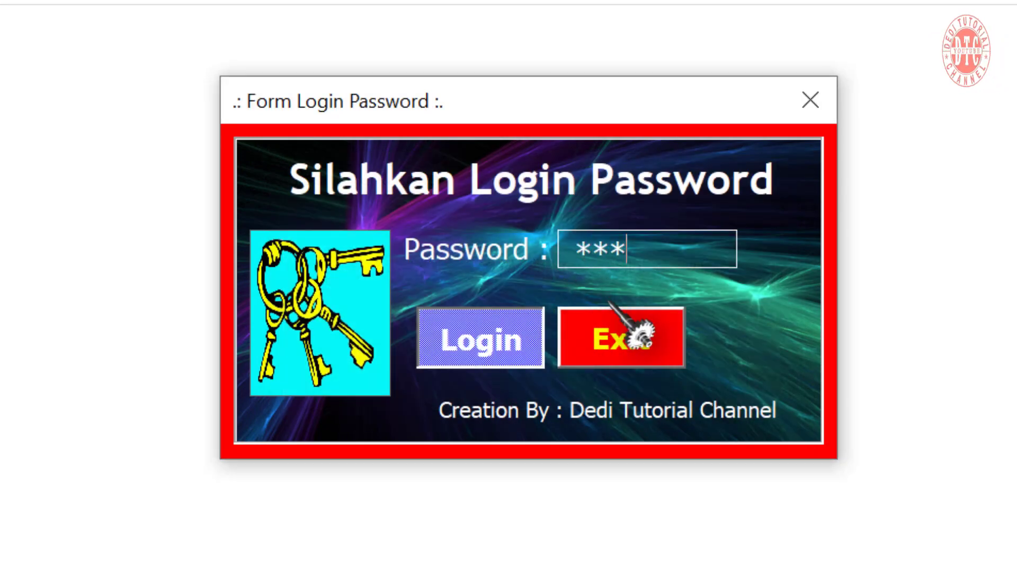
pyautogui.click(494, 339)
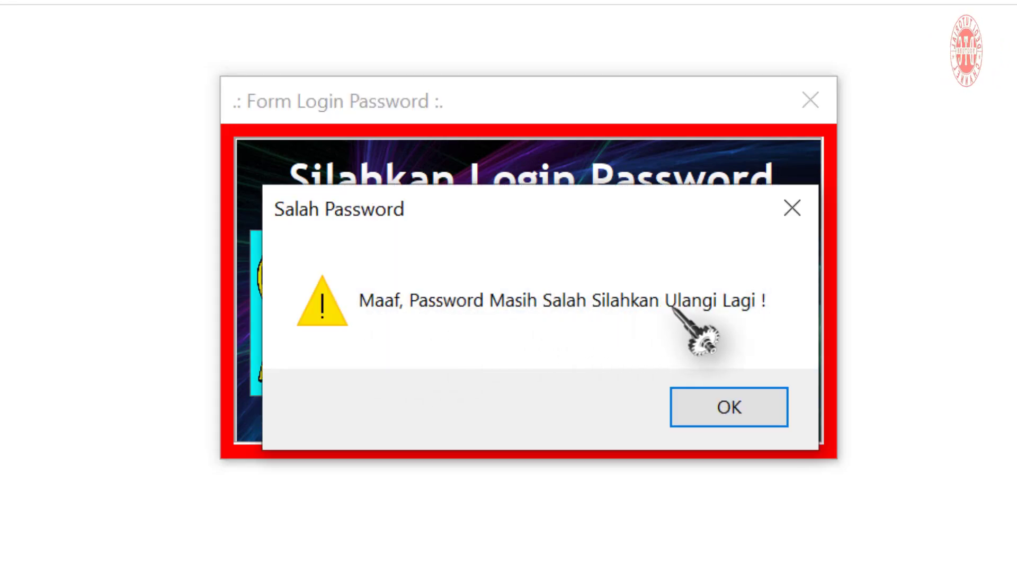
pyautogui.click(726, 407)
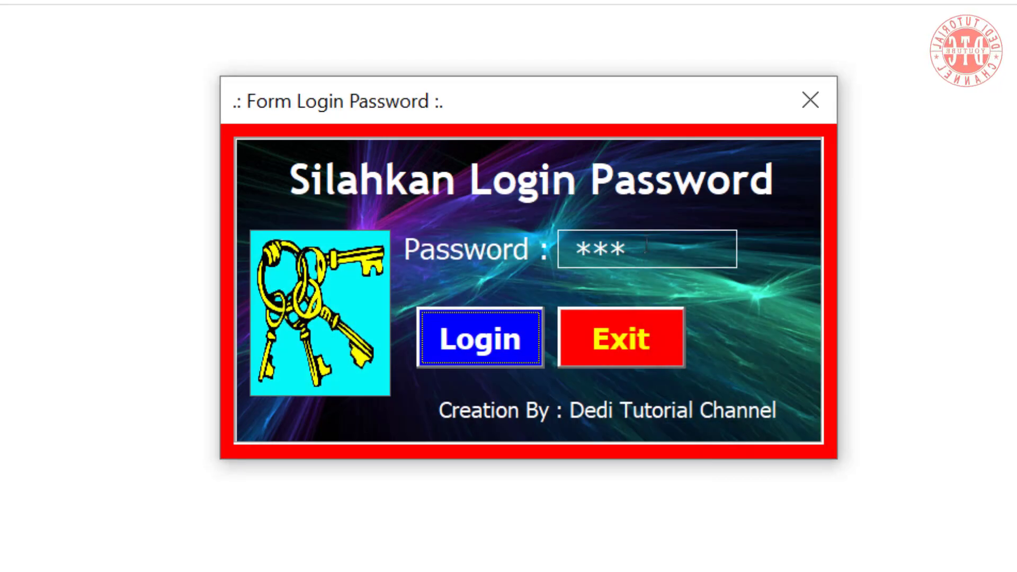
# - Confirm X-close is blocked again, then log in with the correct password
pyautogui.click(819, 106)
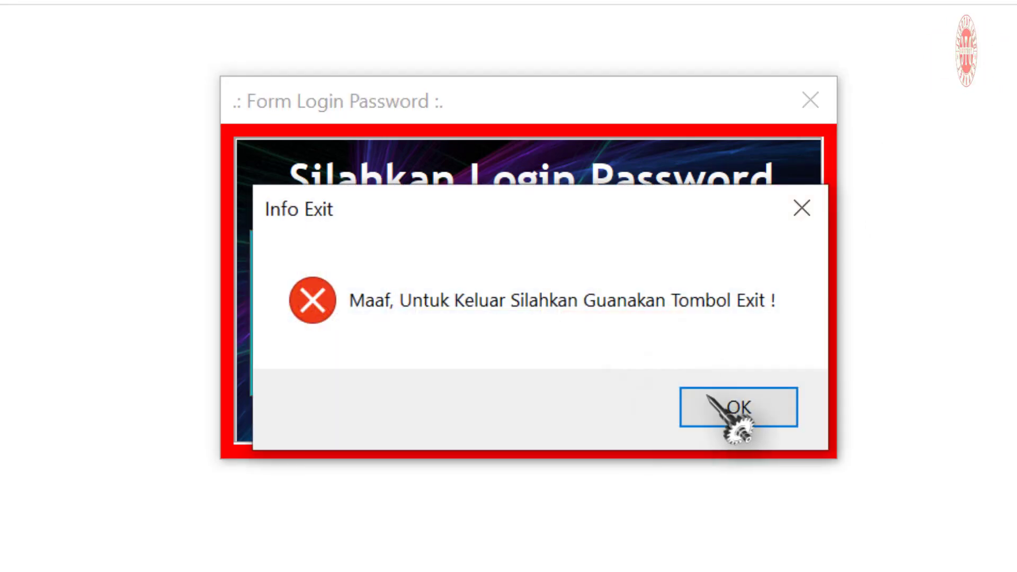
pyautogui.click(741, 411)
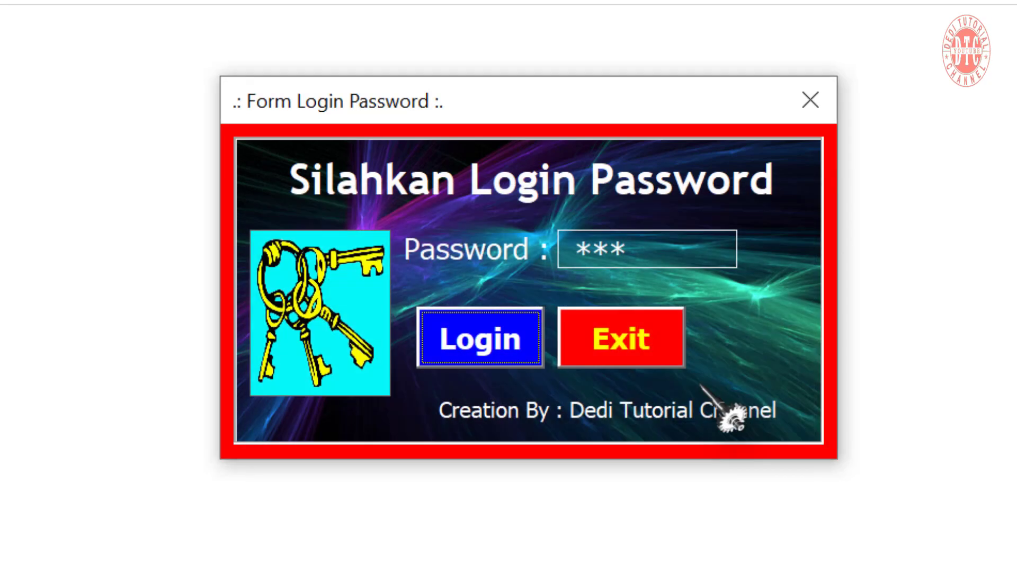
pyautogui.click(497, 347)
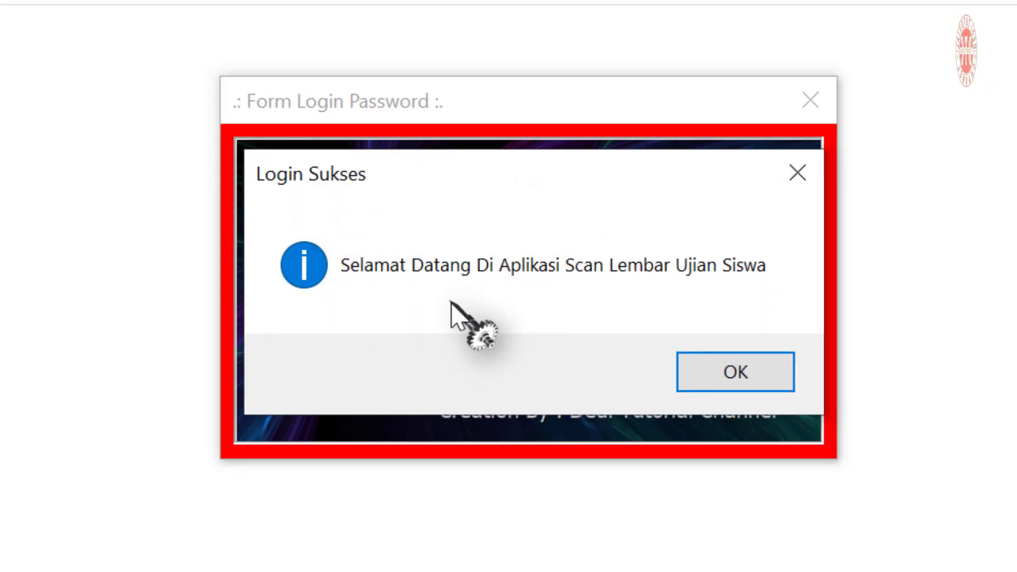
pyautogui.click(734, 380)
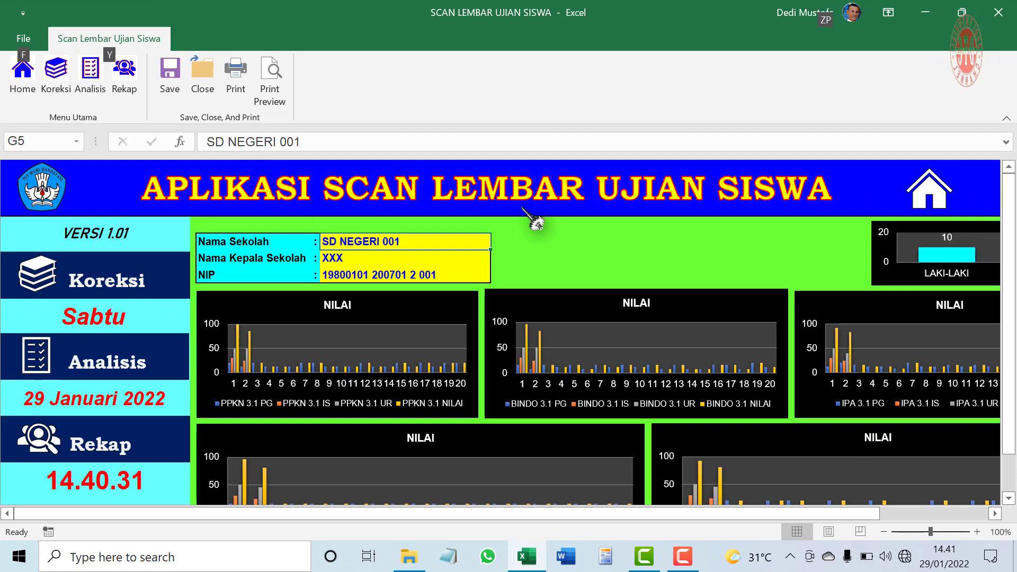
# - Lock the VBAProject for viewing with a password in its Protection properties, then save the workbook
pyautogui.hotkey('alt', 'F11')
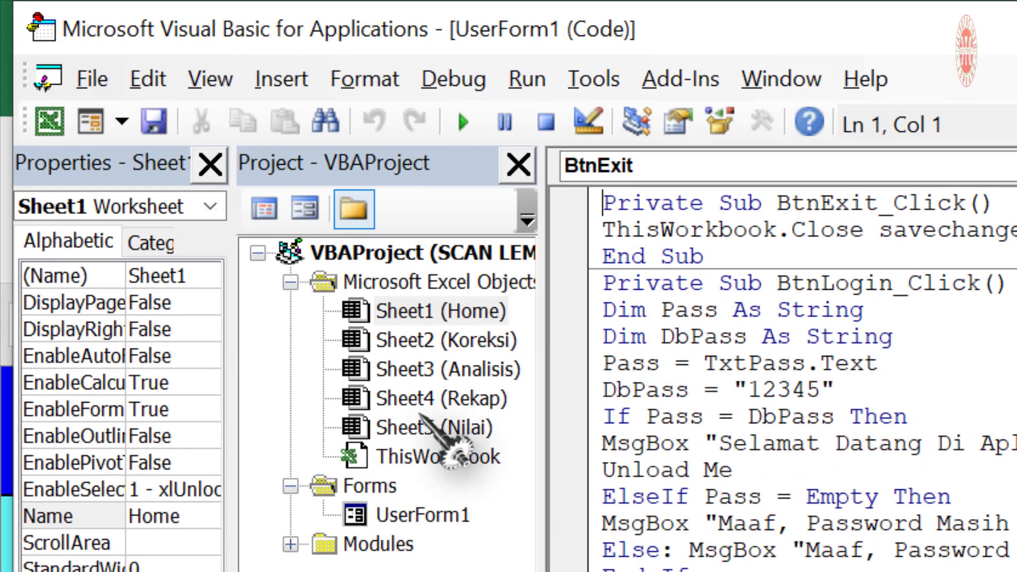
pyautogui.click(258, 253)
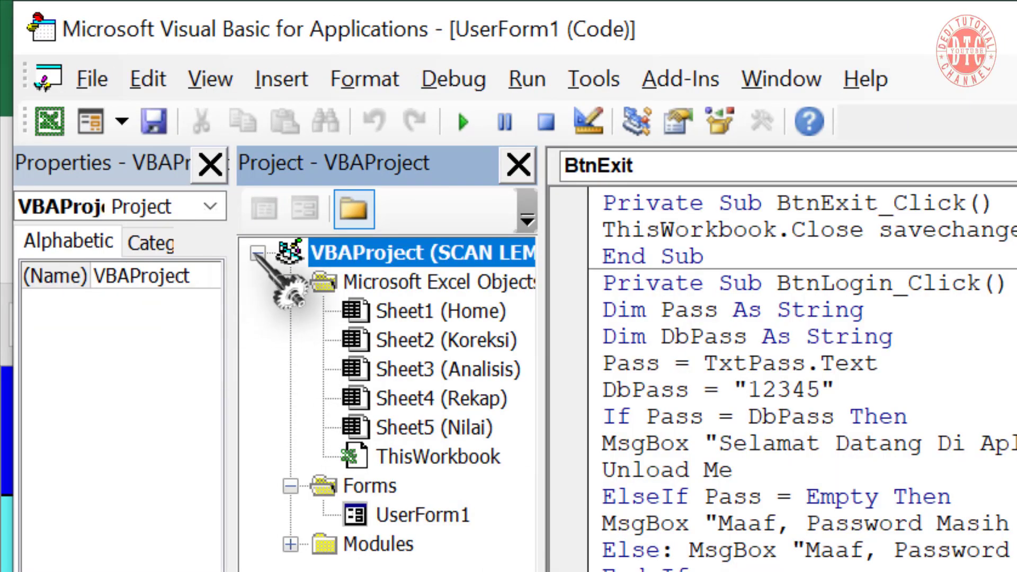
pyautogui.click(258, 253)
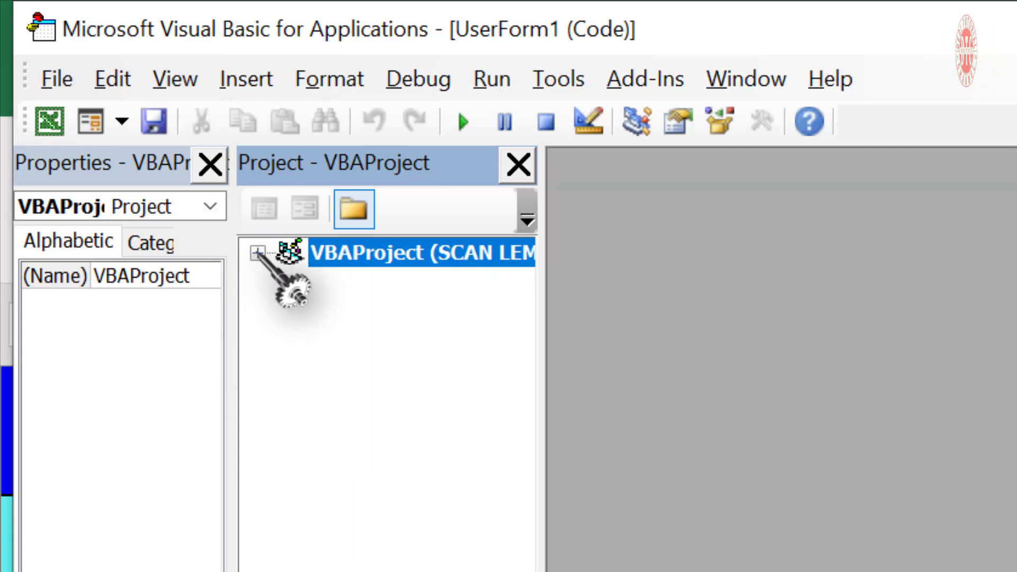
pyautogui.rightClick(462, 258)
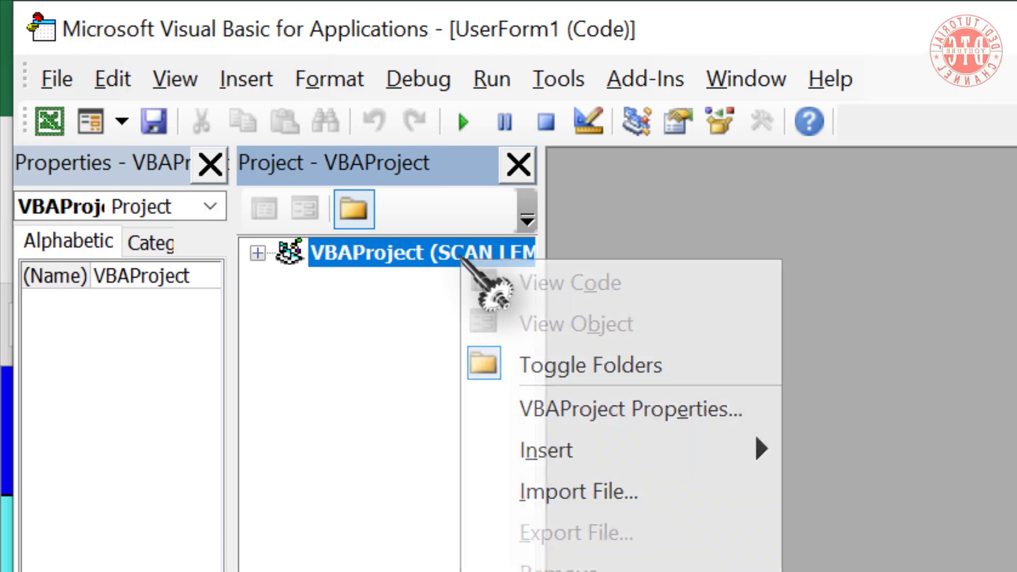
pyautogui.click(555, 407)
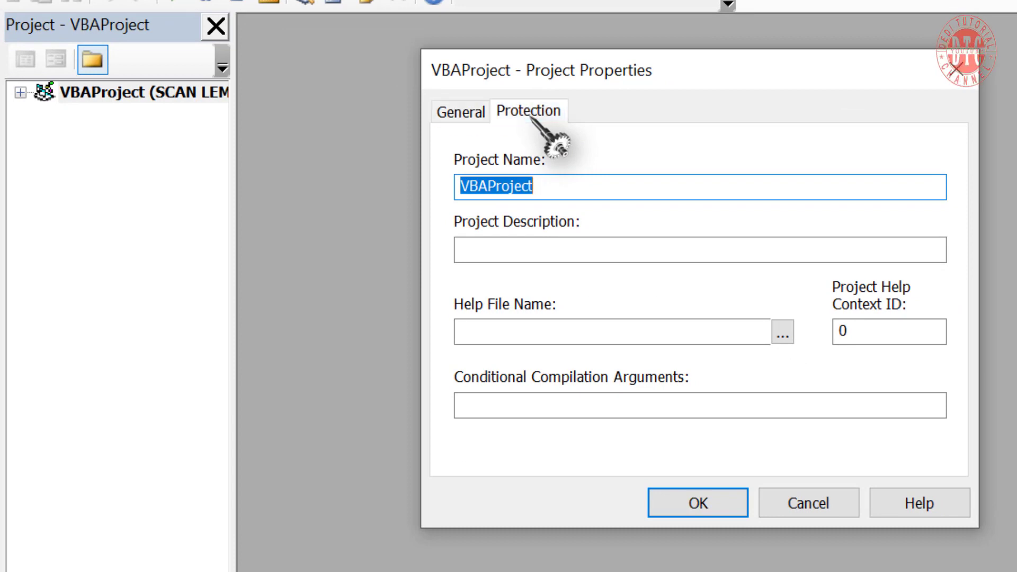
pyautogui.click(532, 115)
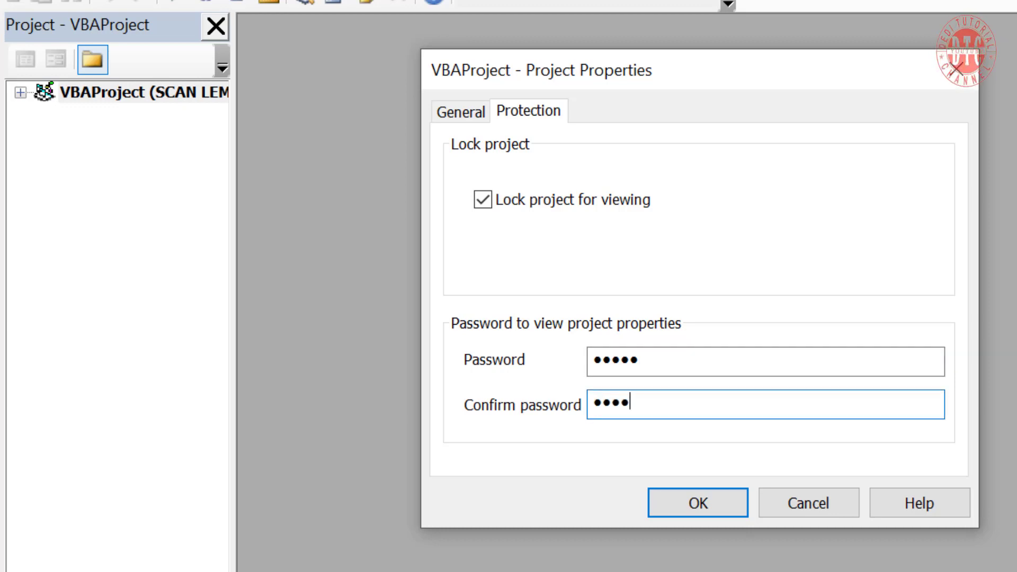
pyautogui.click(693, 503)
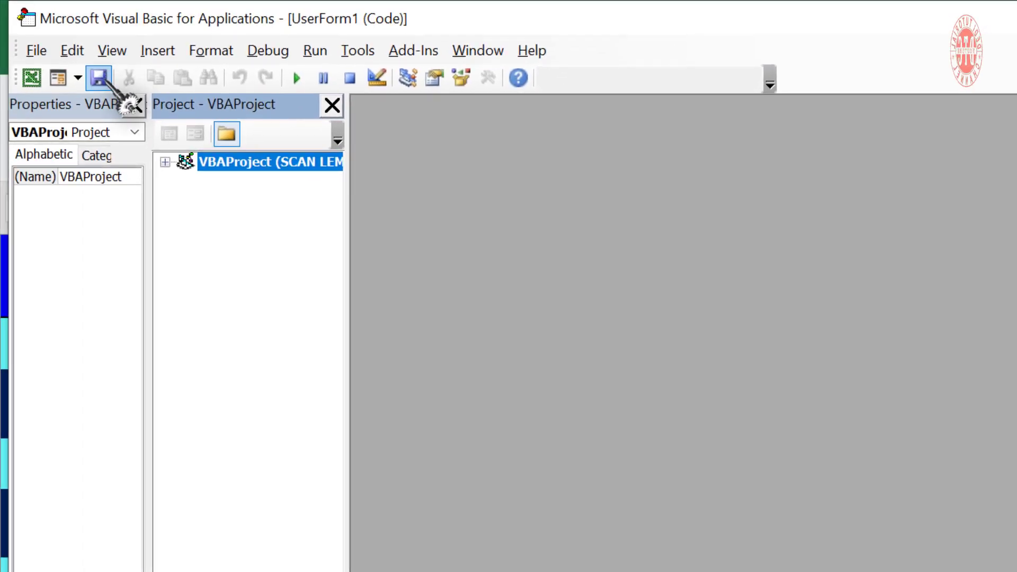
pyautogui.click(98, 78)
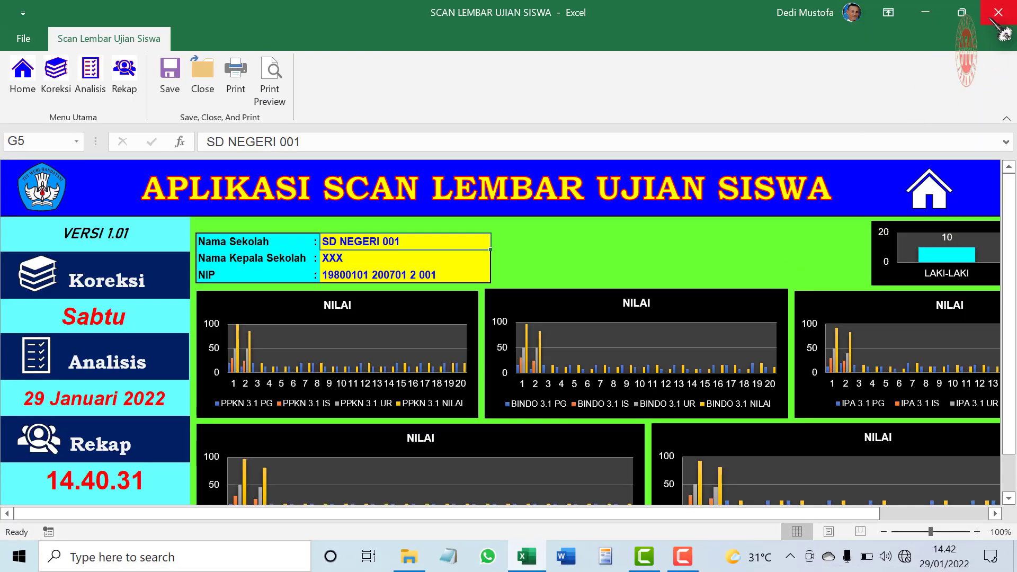
# - Close and reopen the workbook, then log in through the login form
pyautogui.click(998, 12)
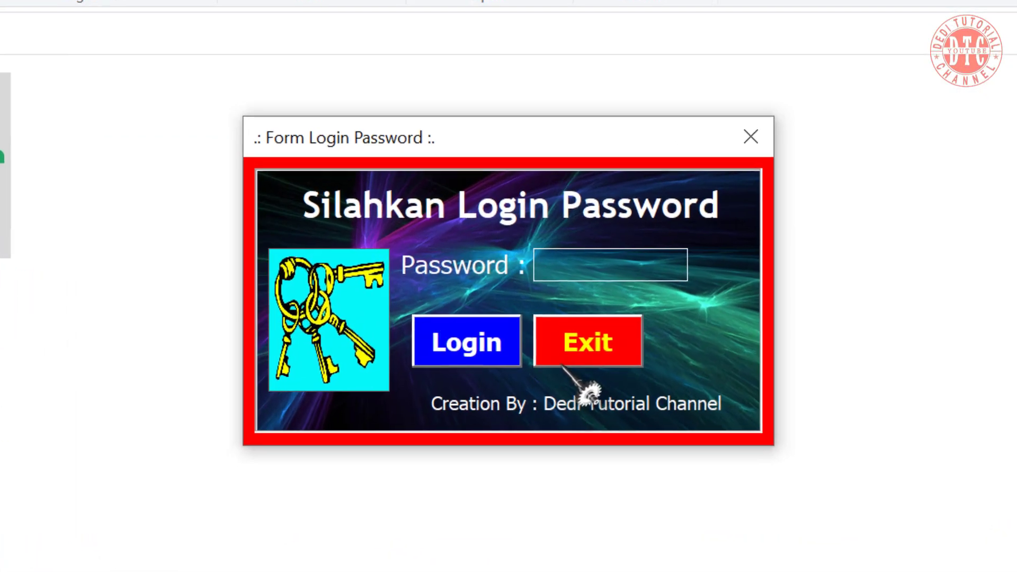
pyautogui.write('**')
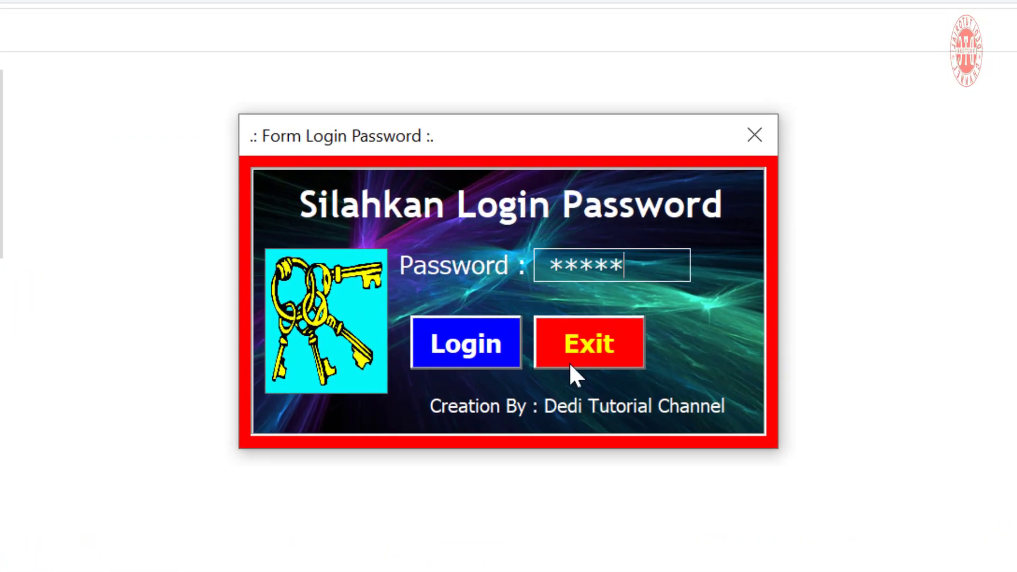
pyautogui.click(465, 342)
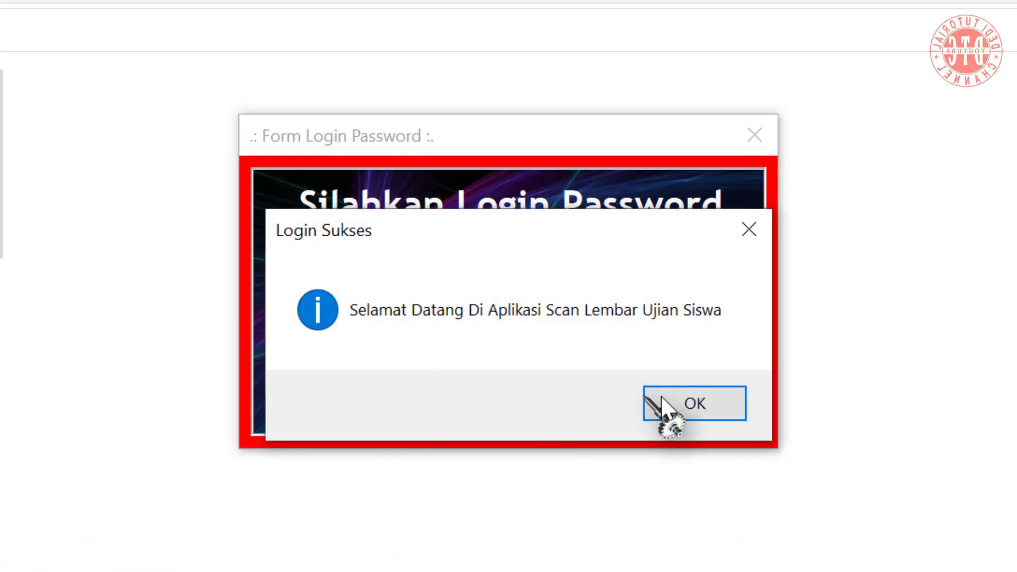
pyautogui.click(683, 403)
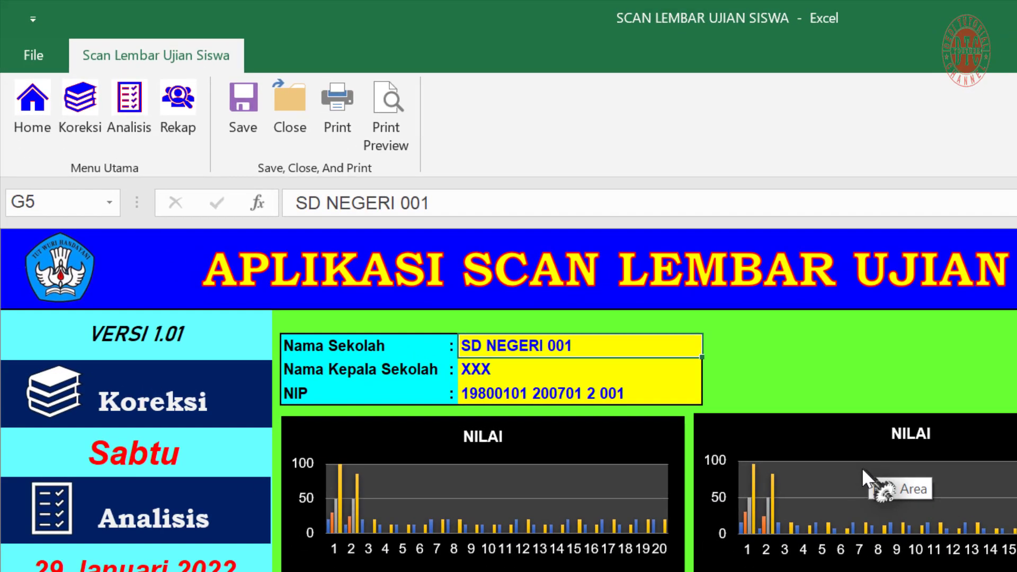
# - Confirm the locked VBAProject rejects a wrong password, then cancel and close the VBA editor
pyautogui.hotkey('alt', 'F11')
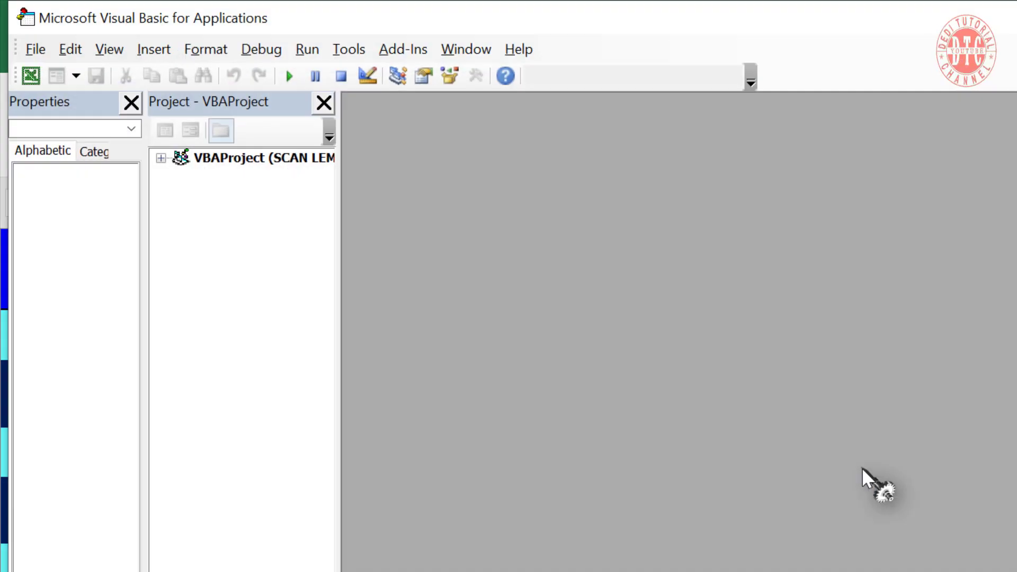
pyautogui.click(303, 163)
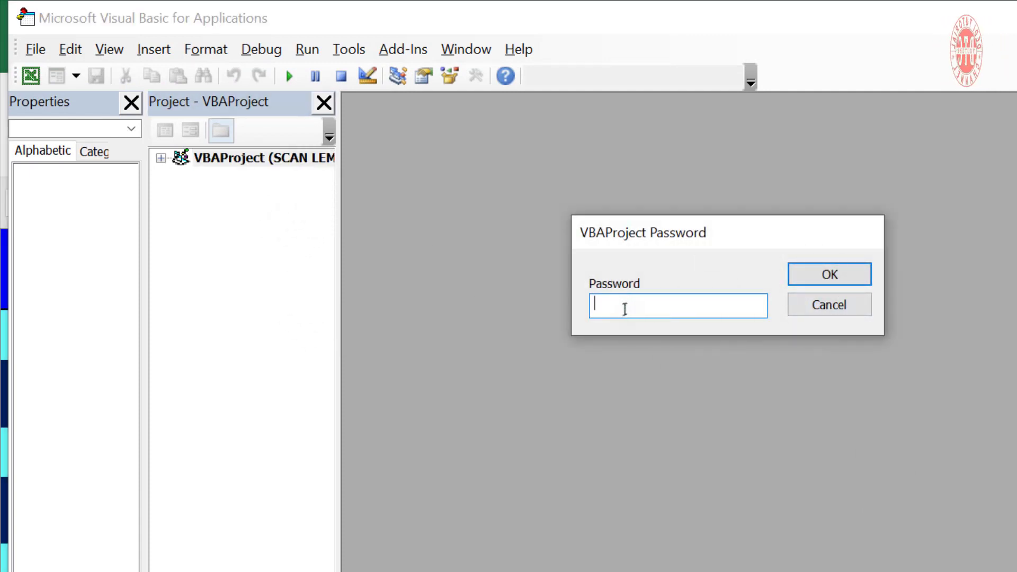
pyautogui.write('3')
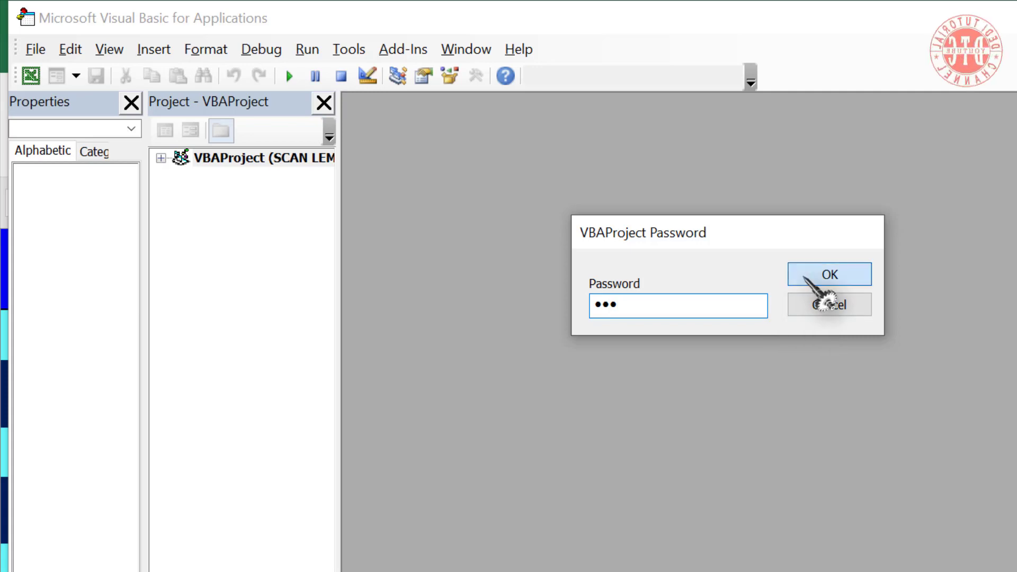
pyautogui.click(818, 277)
pyautogui.click(783, 481)
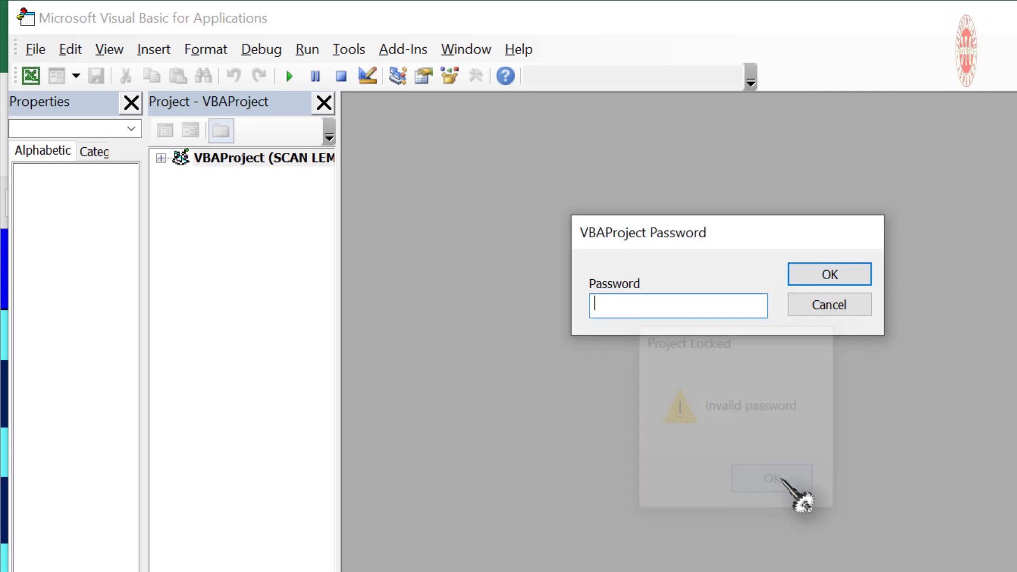
pyautogui.click(860, 306)
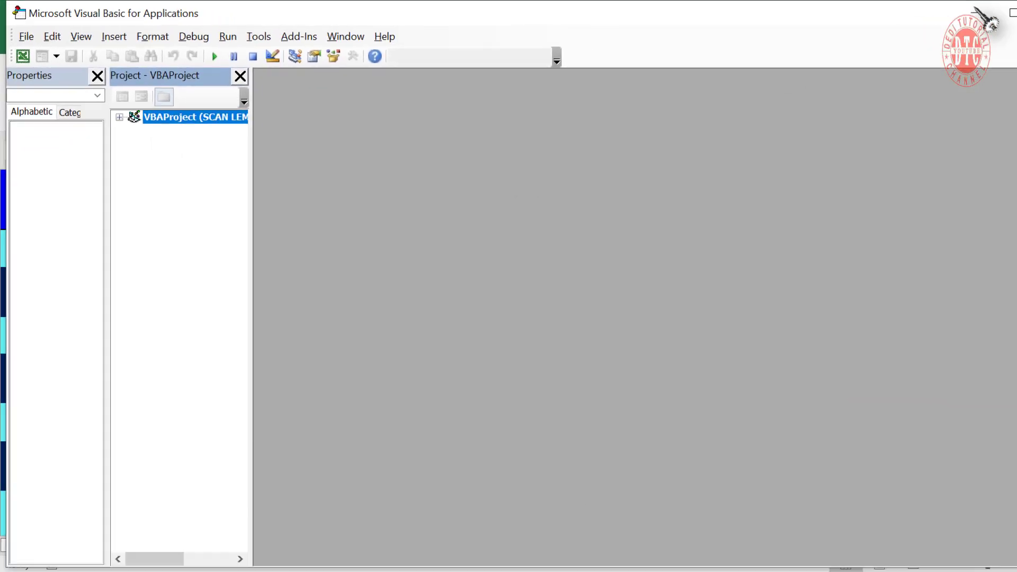
pyautogui.click(953, 12)
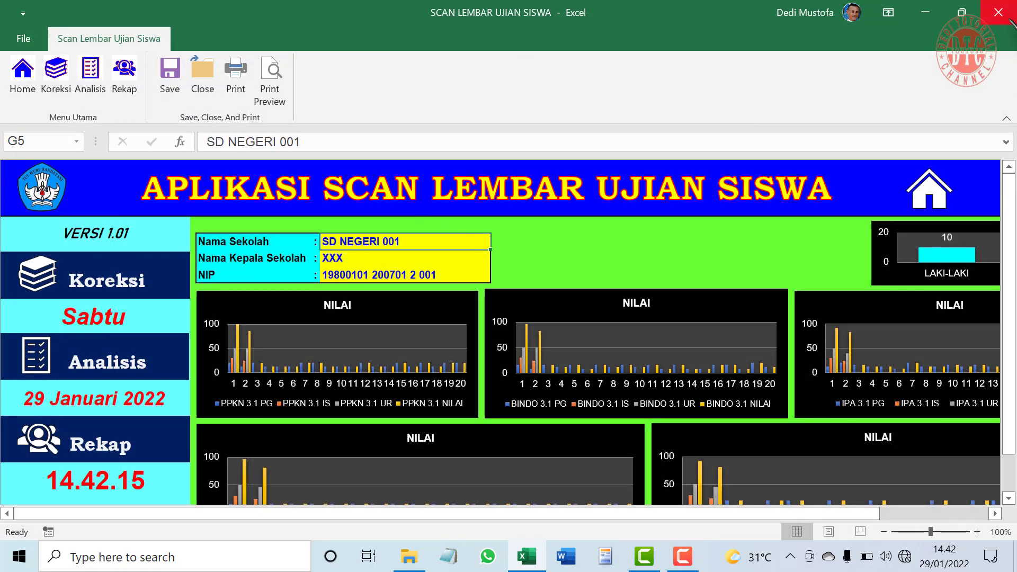
# - Close Excel, reopen the SCAN LEMBAR UJIAN SISWA workbook, and log in through the login form
pyautogui.click(998, 12)
pyautogui.doubleClick(199, 226)
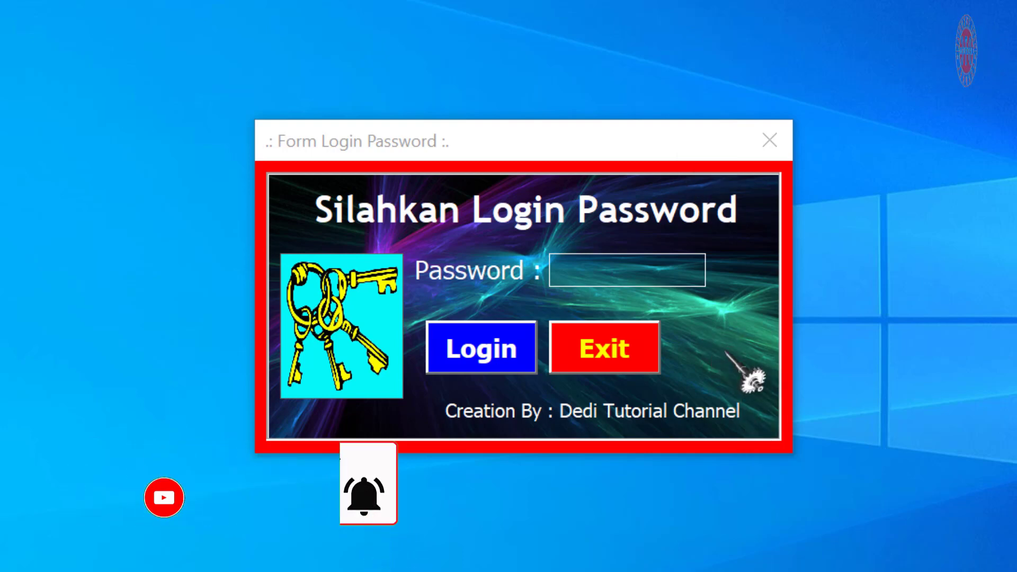
pyautogui.click(577, 267)
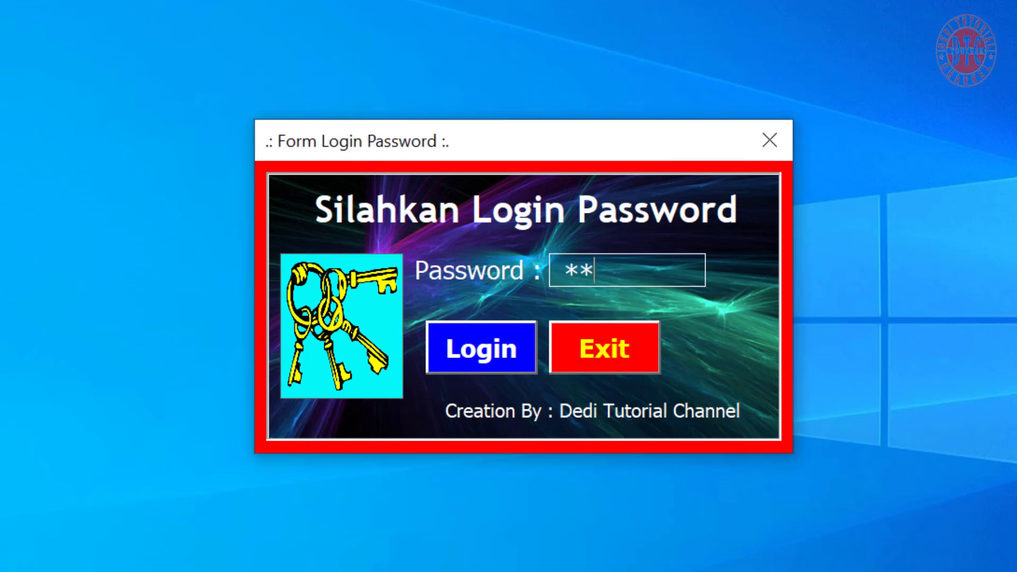
pyautogui.click(508, 357)
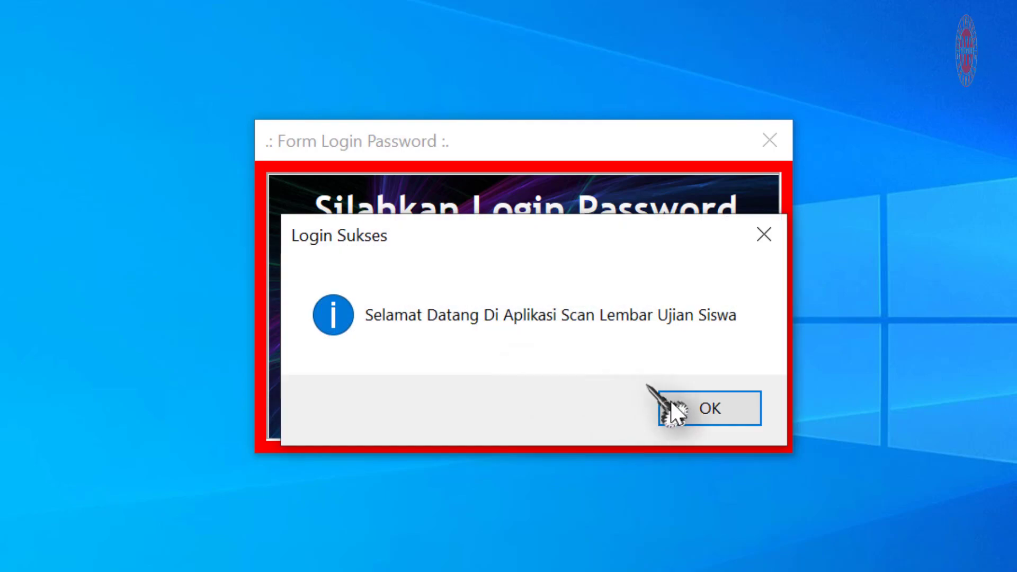
pyautogui.click(679, 409)
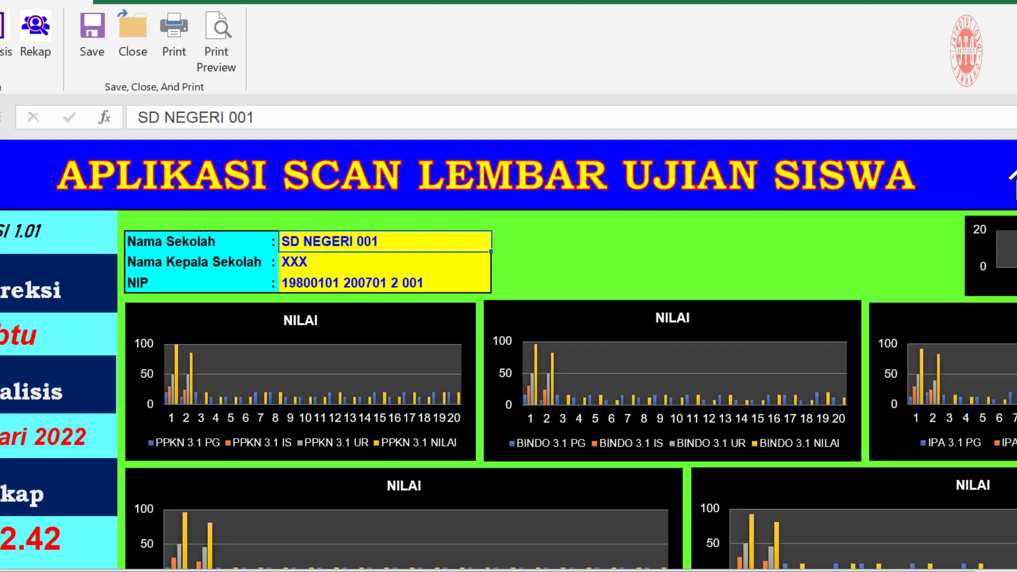